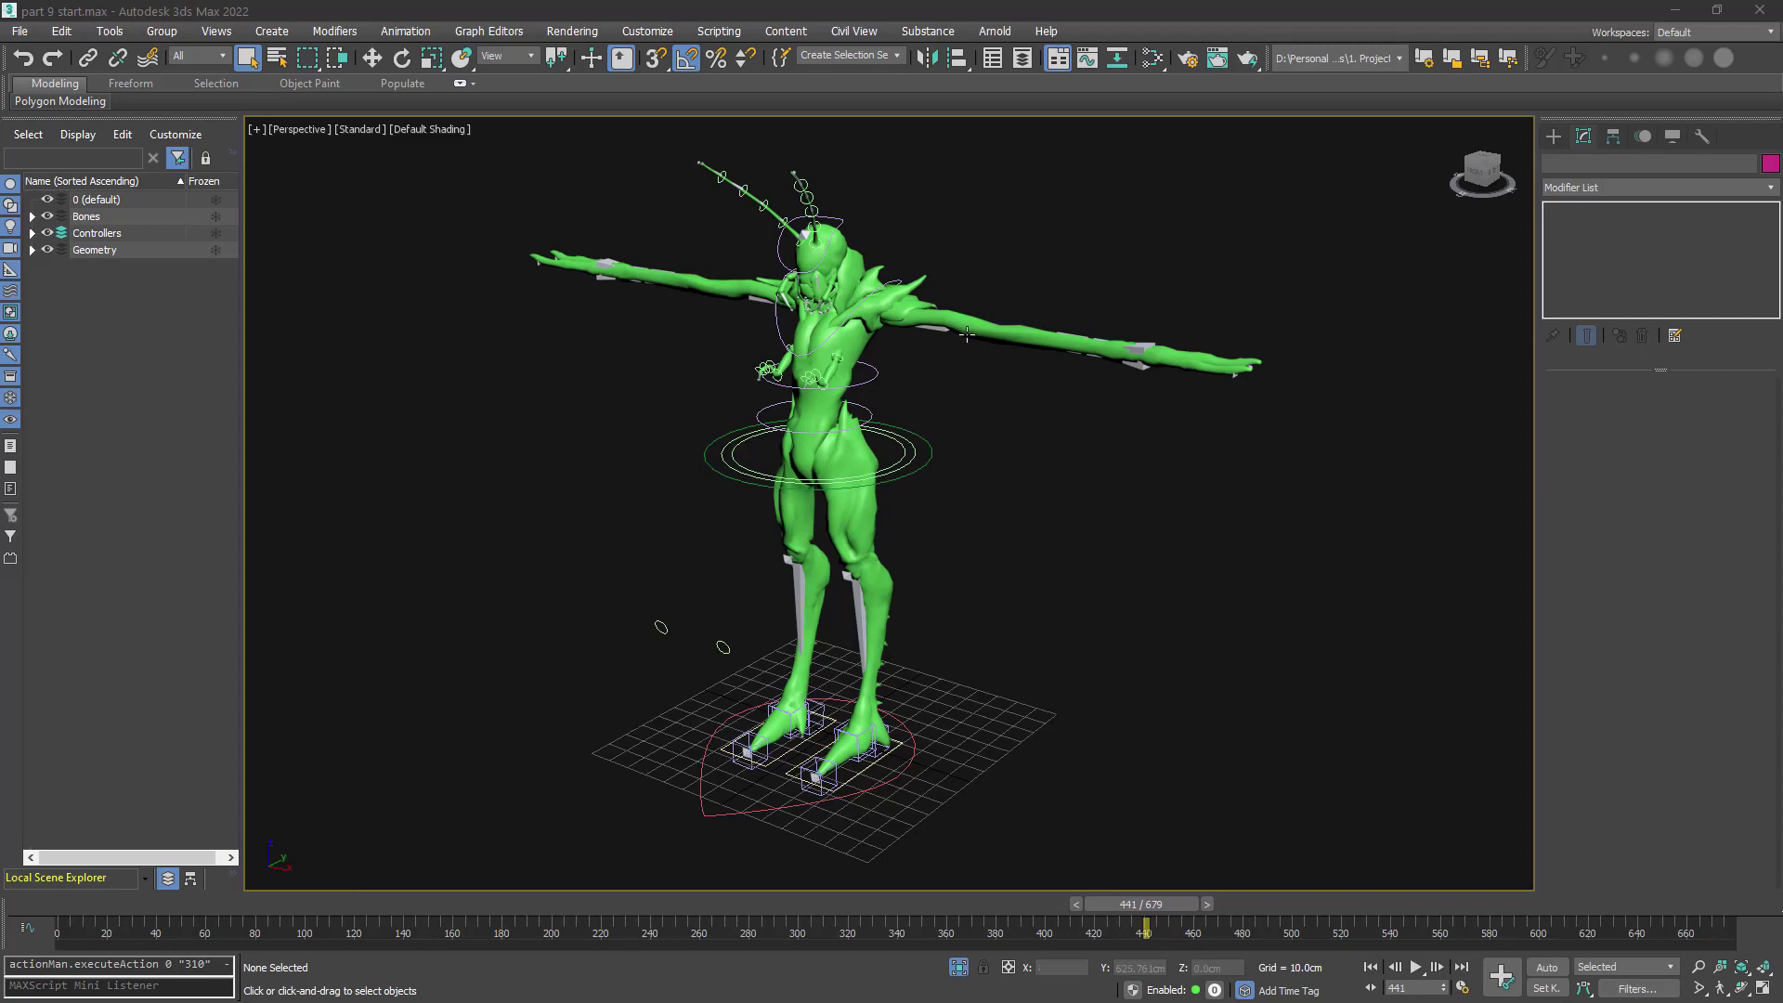
# - Hide the Geometry layer, switch the viewport to wireframe display and leave only the left arm's FK bones visible
pyautogui.scroll(5, 966, 334)
pyautogui.click(49, 250)
pyautogui.press('F3')
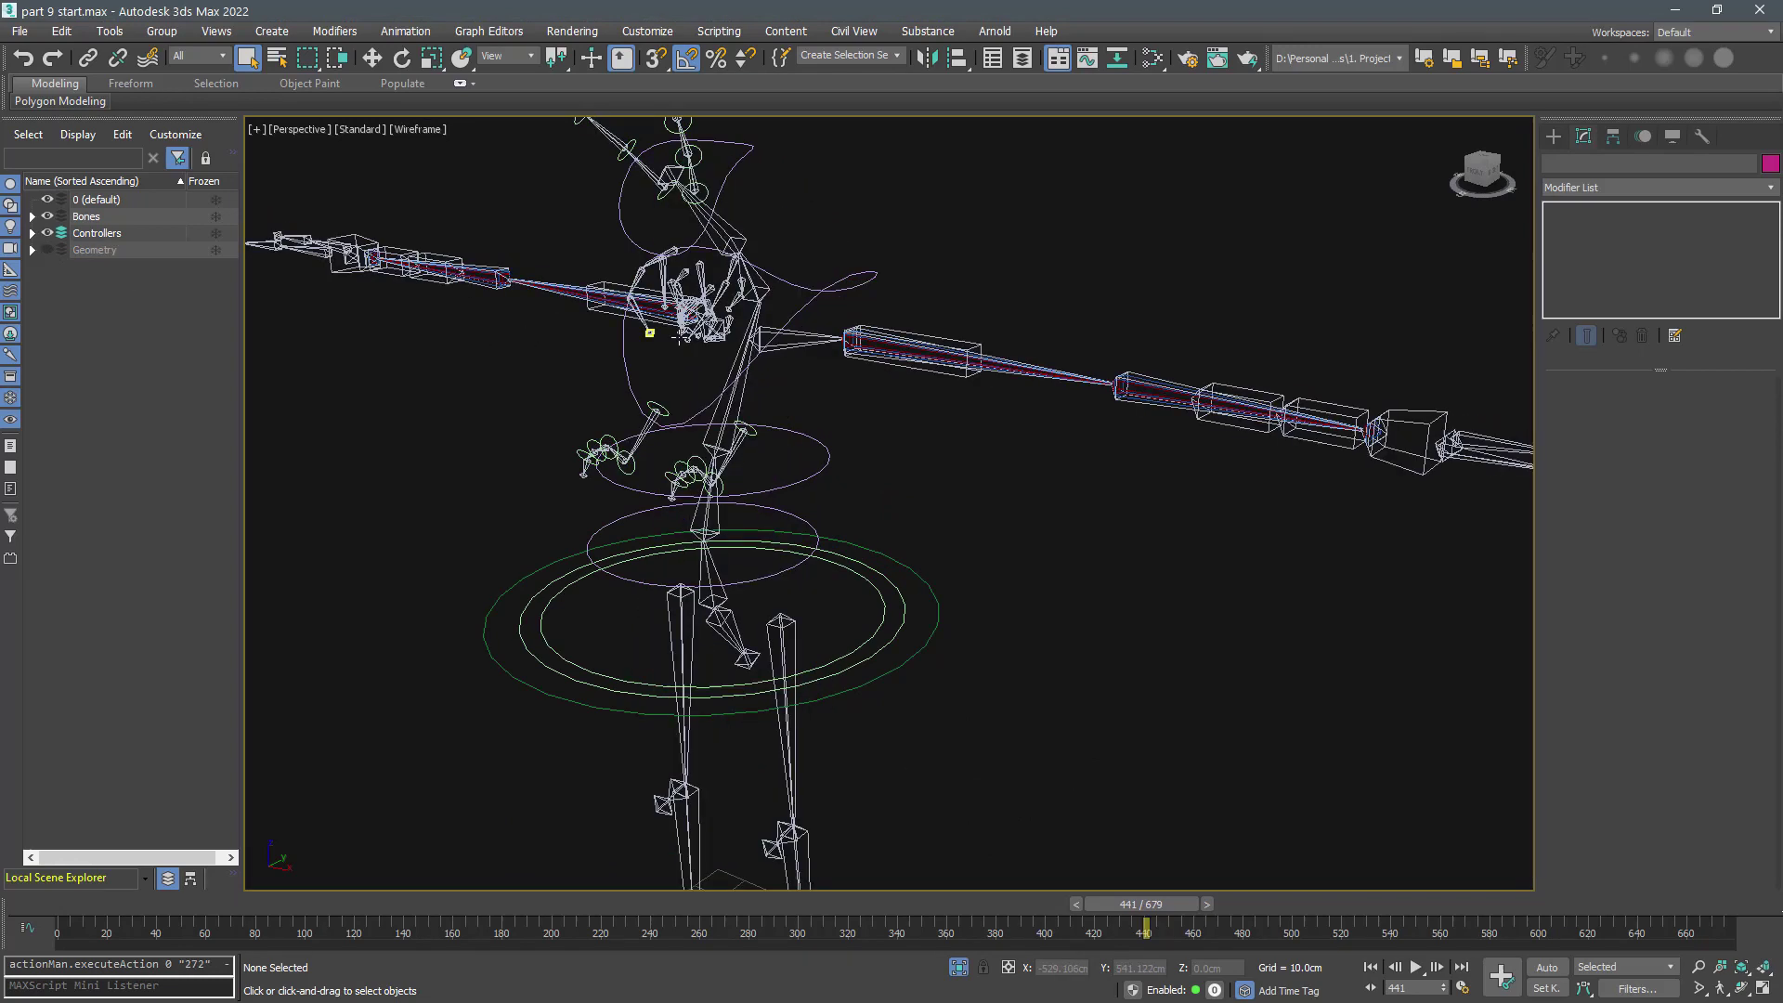
pyautogui.scroll(9, 890, 327)
pyautogui.scroll(2, 897, 330)
pyautogui.click(668, 383)
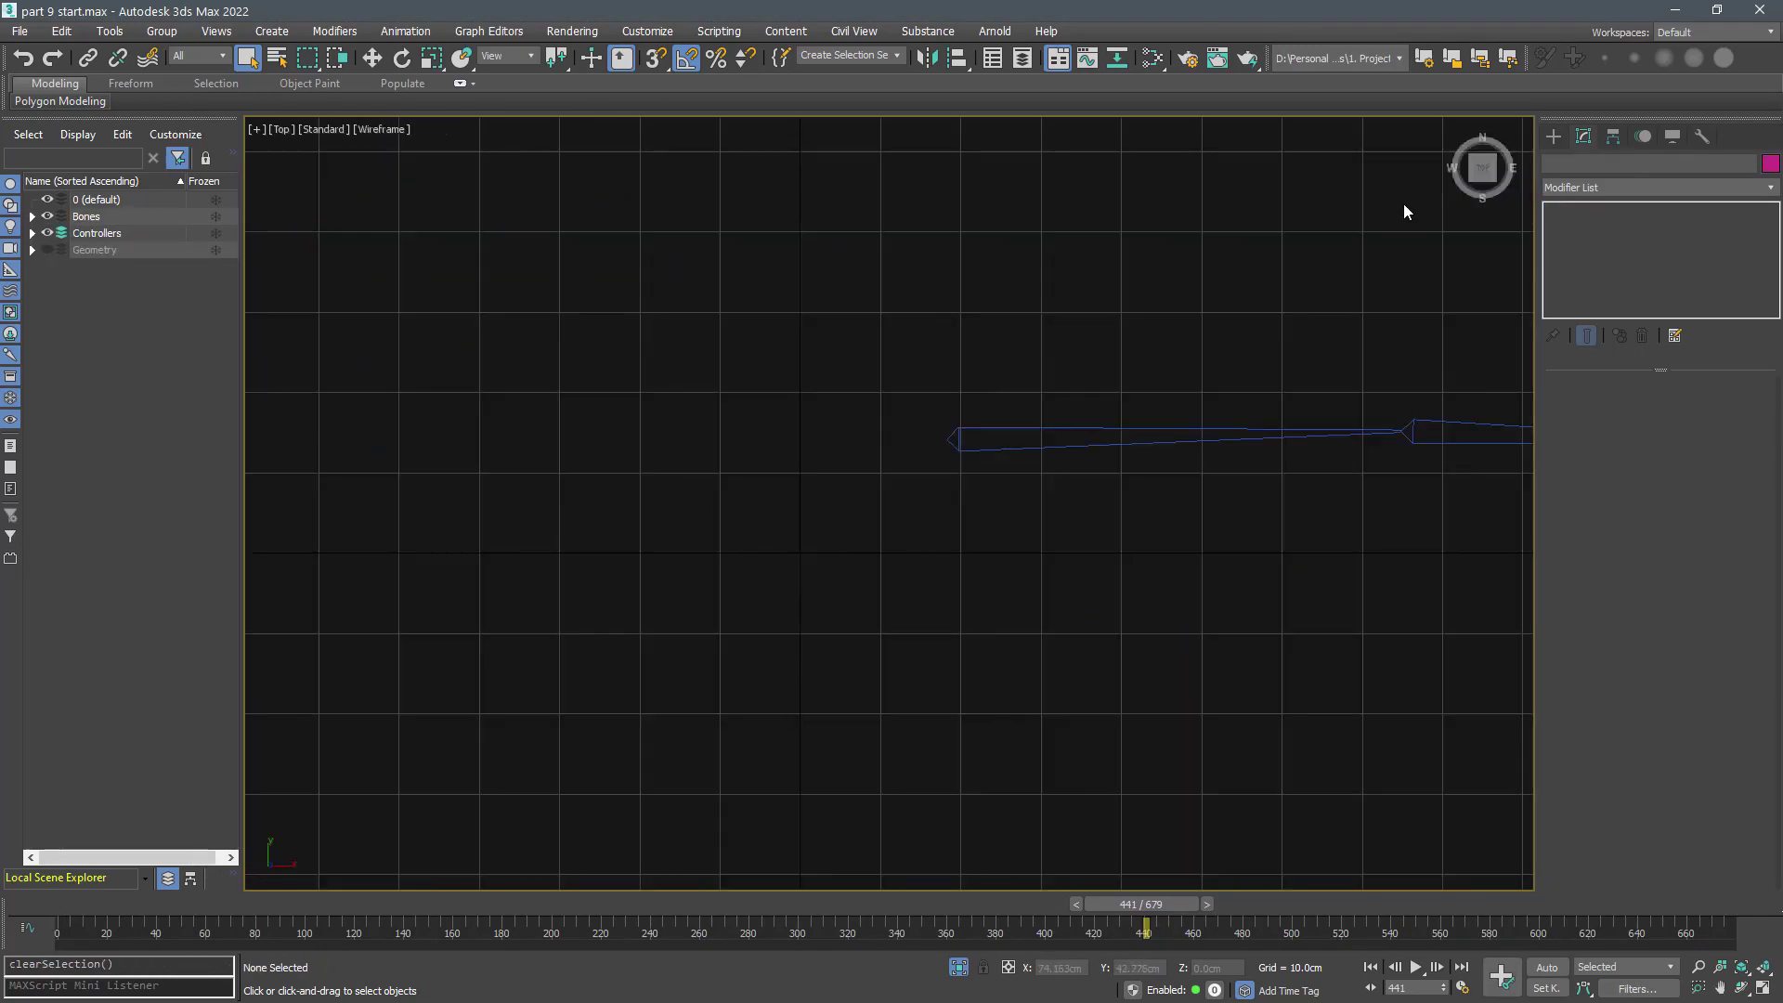
# - Draw a circle spline of about 6 cm radius centred on the grid origin in the top view with snapping enabled
pyautogui.click(1554, 137)
pyautogui.click(1578, 165)
pyautogui.click(1600, 306)
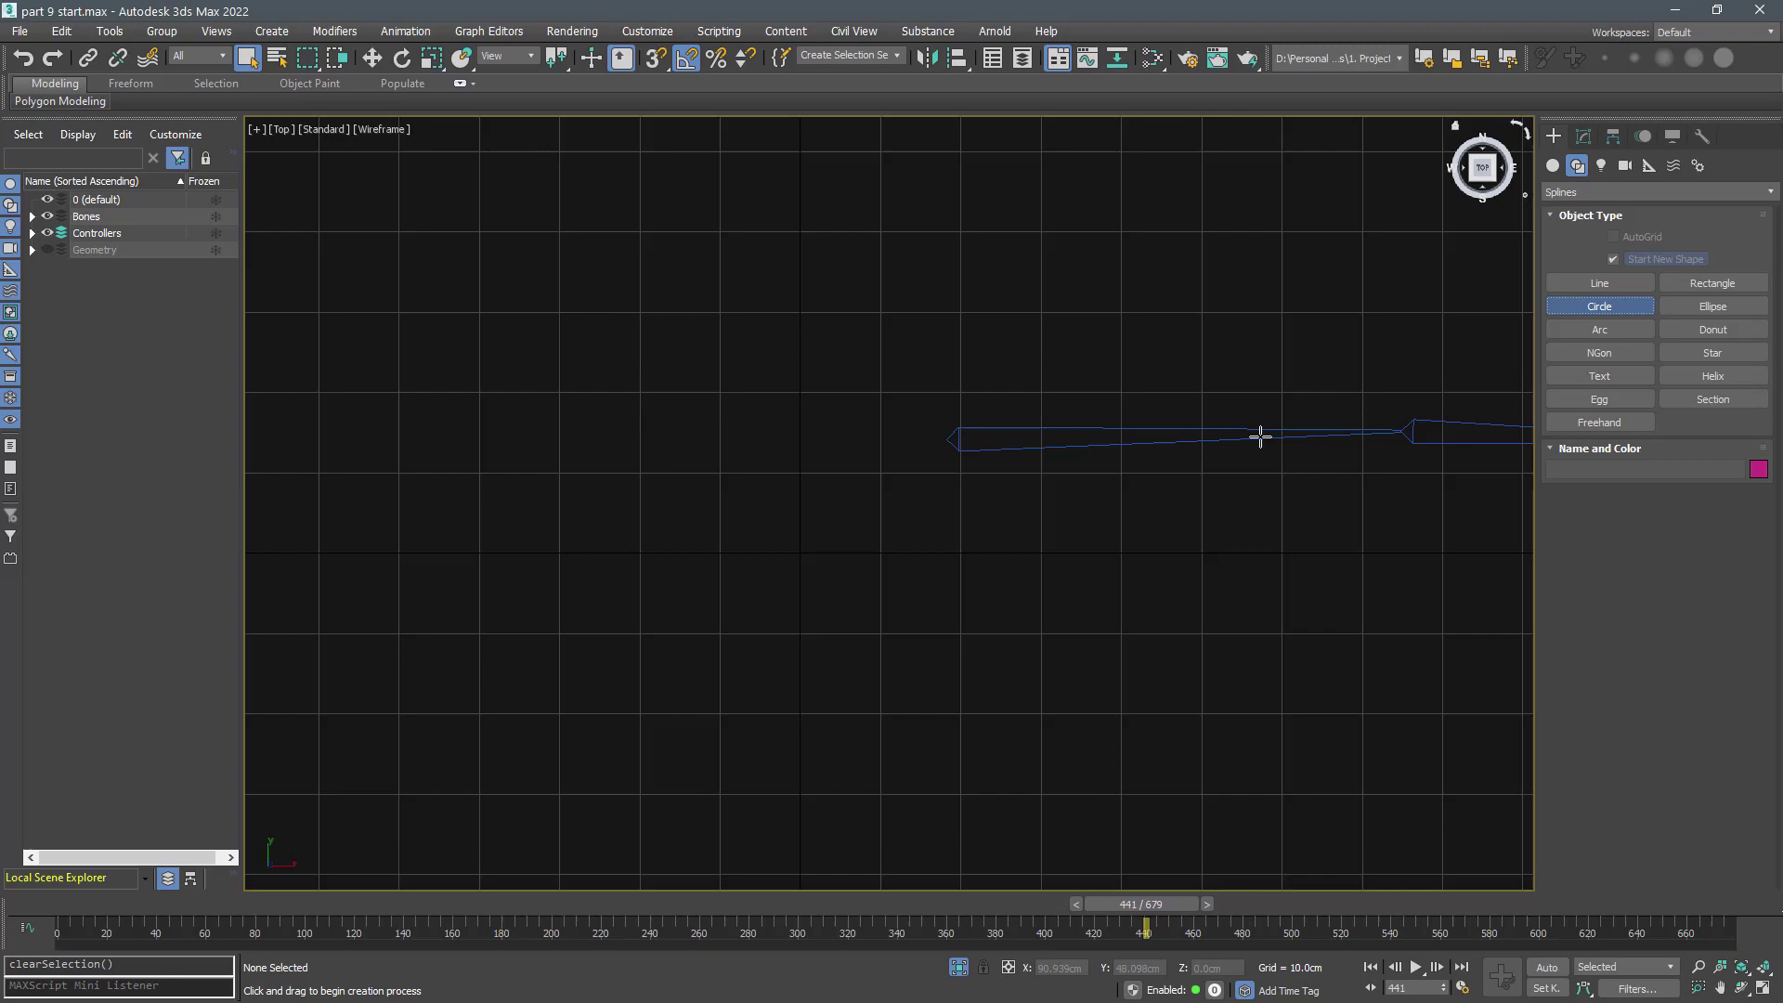
pyautogui.press('s')
pyautogui.moveTo(797, 555); pyautogui.dragTo(849, 558)
pyautogui.rightClick(954, 573)
# - Align the circle to the L_Shoulder-FK bone, pivot to pivot in X, Y and Z position and on all three orientation axes
pyautogui.press('p')
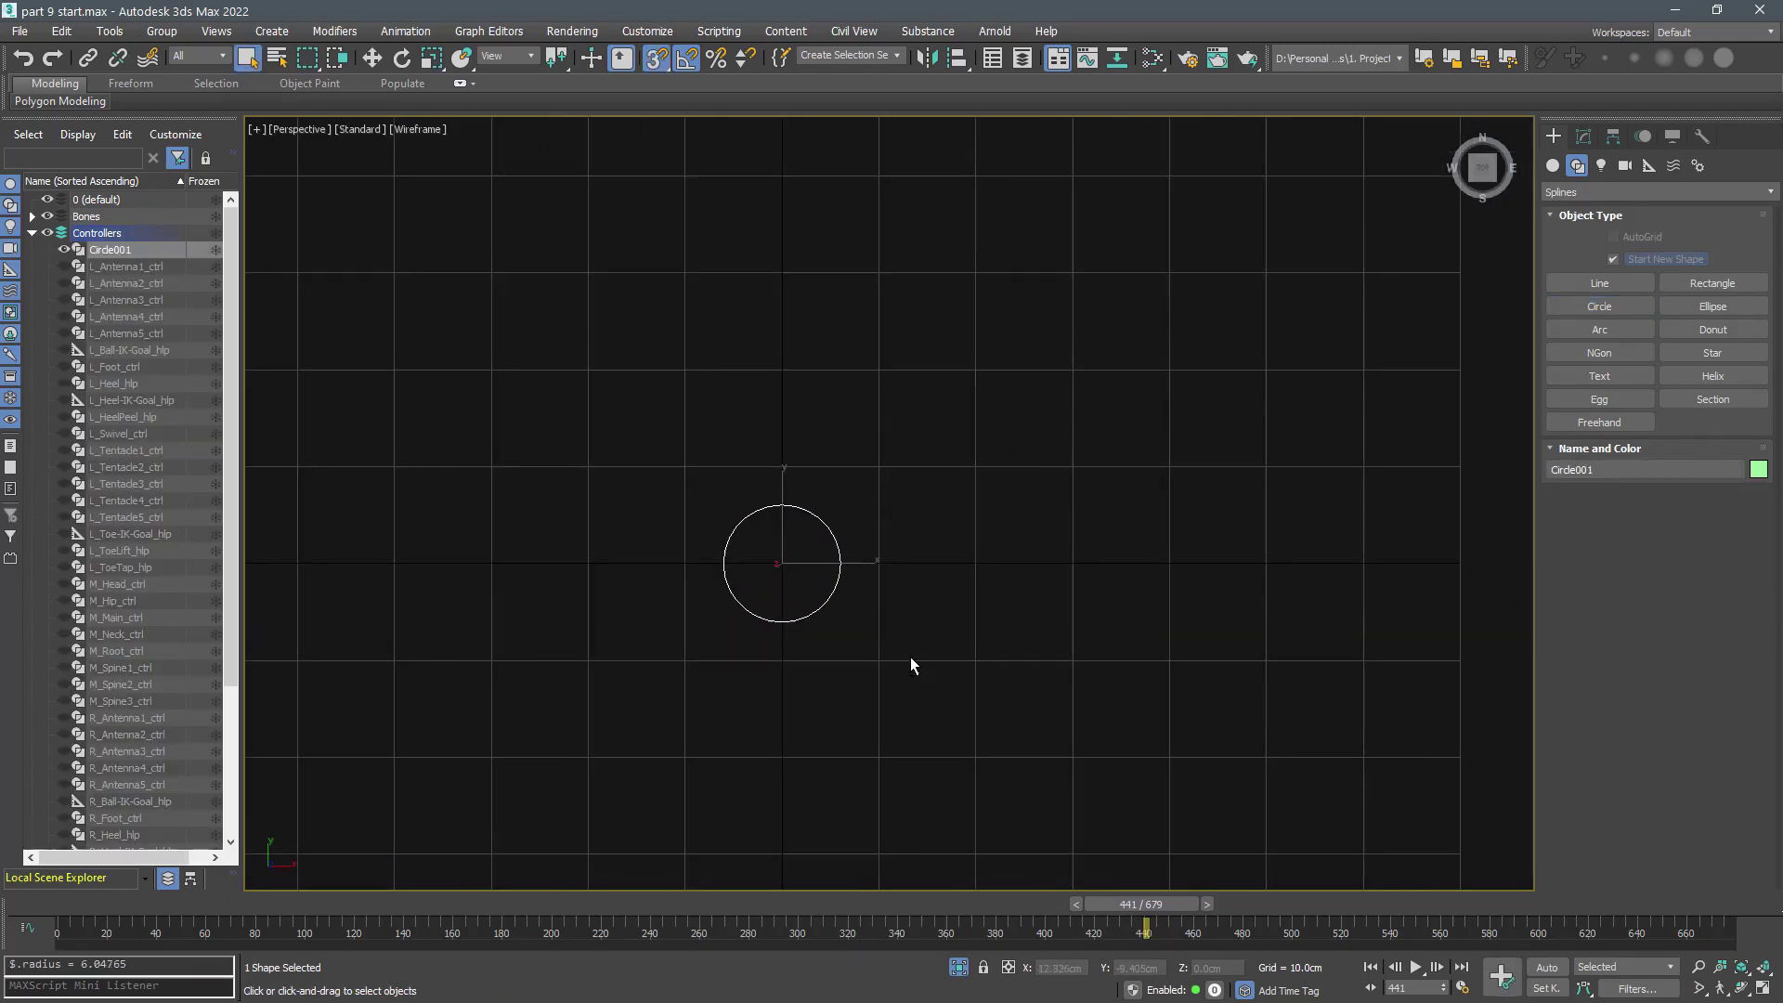
pyautogui.keyDown('alt'); pyautogui.moveTo(910, 656); pyautogui.dragTo(845, 617, button='middle'); pyautogui.keyUp('alt')
pyautogui.scroll(-5, 844, 617)
pyautogui.scroll(-1, 844, 617)
pyautogui.moveTo(915, 532); pyautogui.dragTo(857, 705, button='middle')
pyautogui.hotkey('alt', 'a')
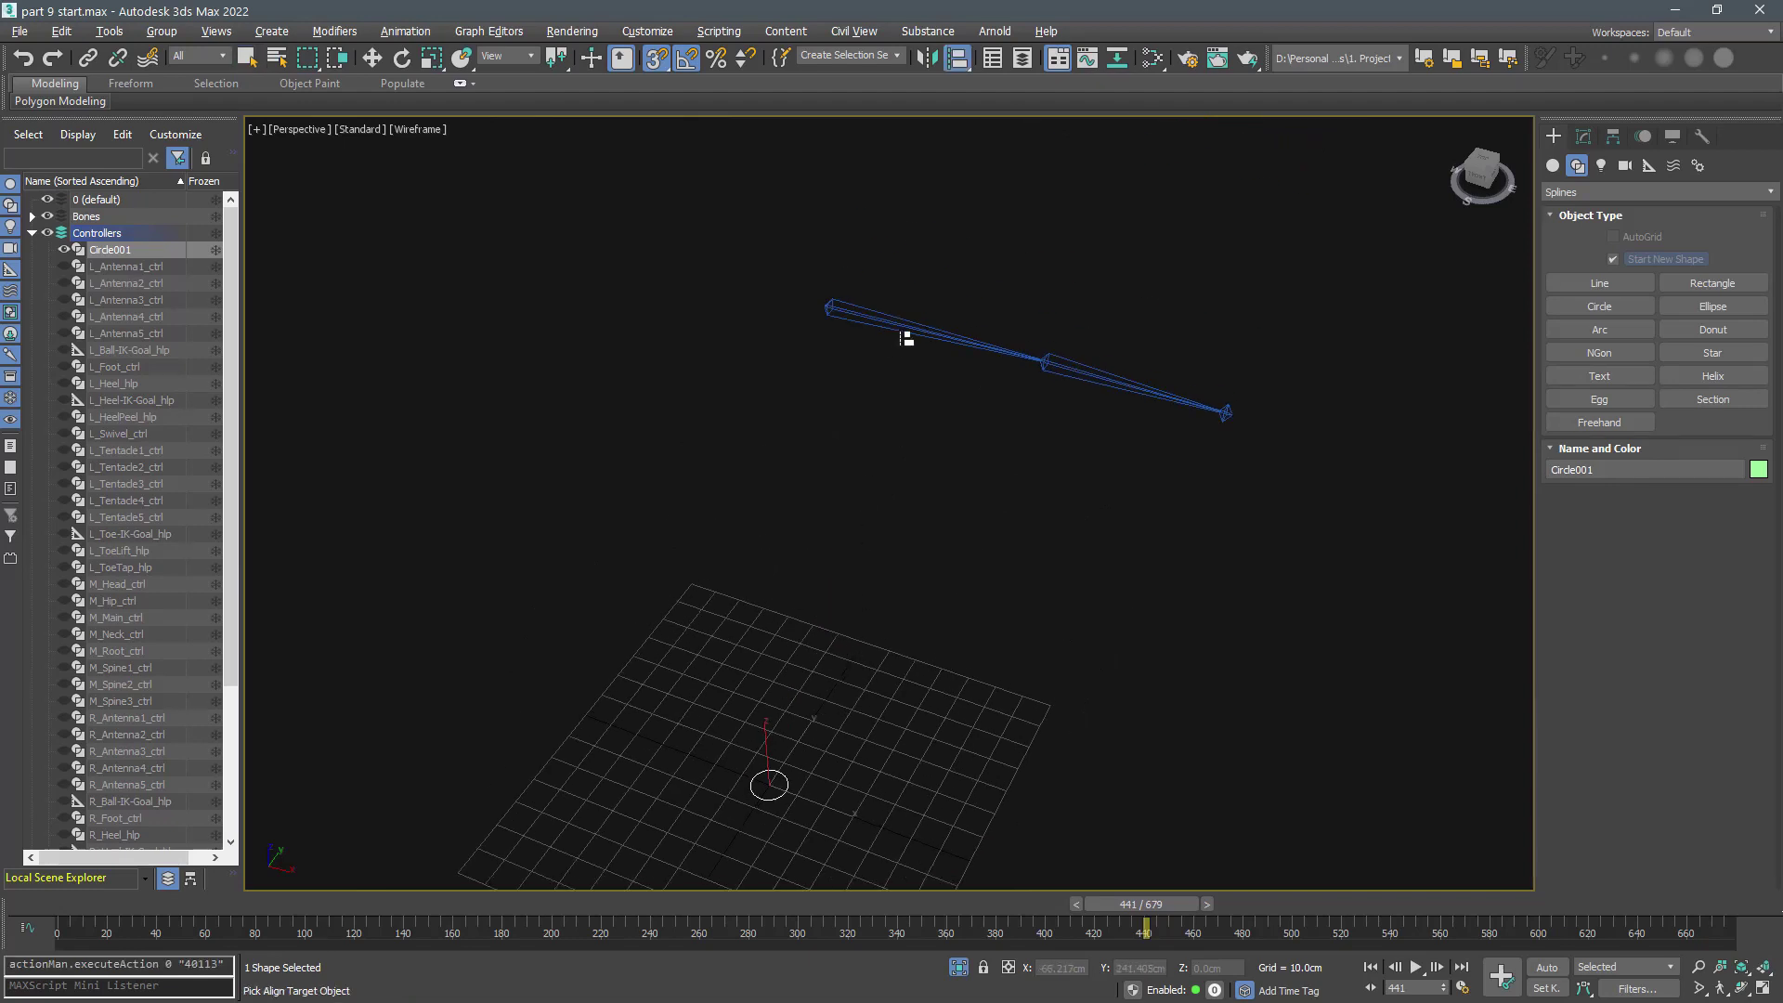
pyautogui.click(904, 329)
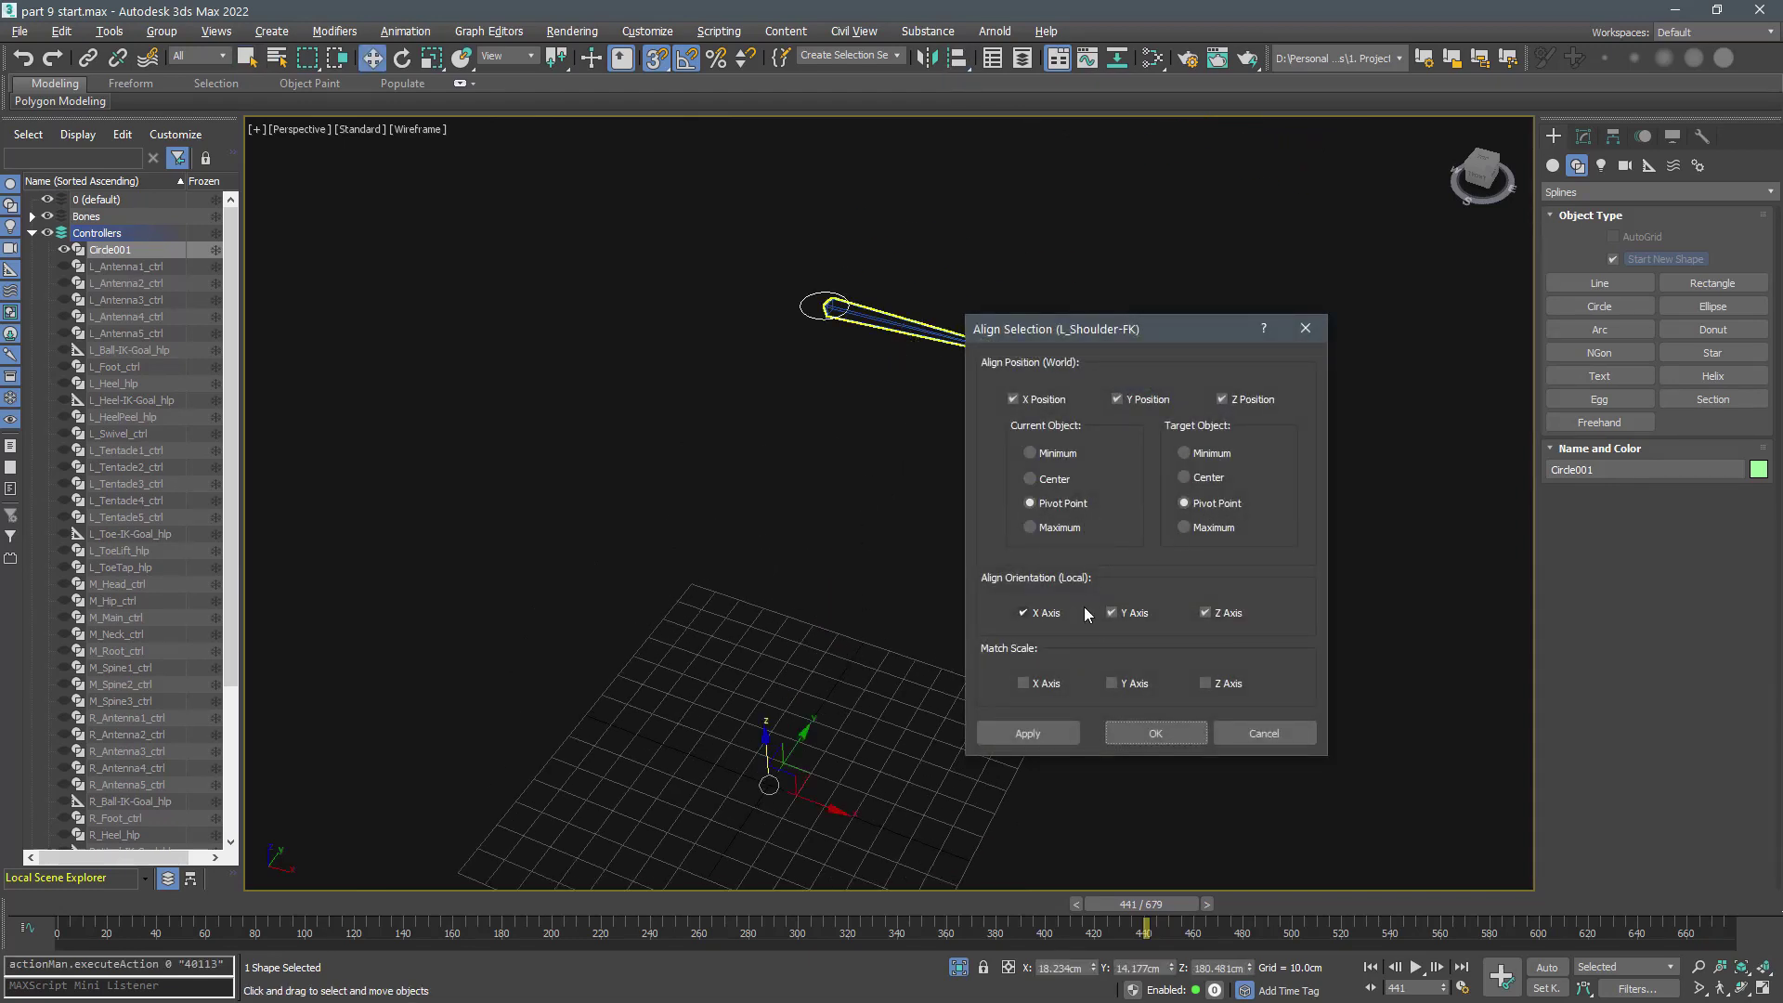
pyautogui.click(1158, 733)
# - Convert the shoulder circle to an editable spline and rotate its spline sub-object upright so it encircles the bone
pyautogui.keyDown('alt'); pyautogui.moveTo(966, 589); pyautogui.dragTo(864, 481, button='middle'); pyautogui.keyUp('alt')
pyautogui.scroll(5, 842, 440)
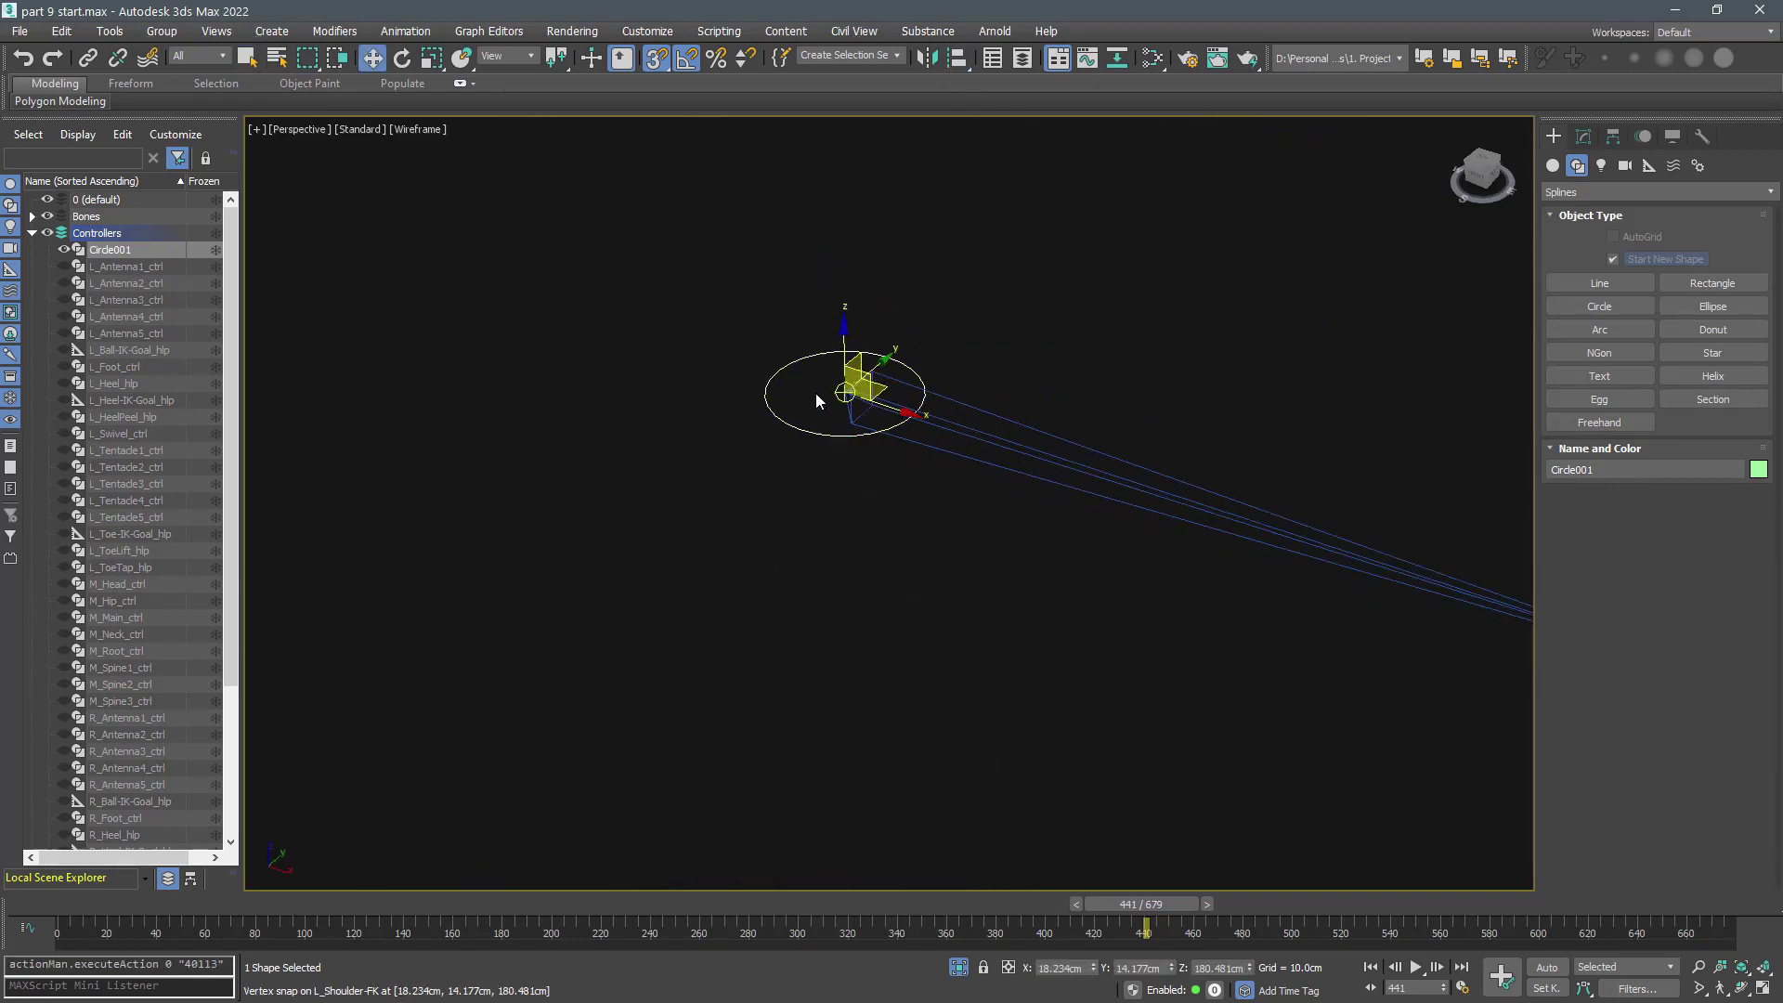
pyautogui.rightClick(796, 374)
pyautogui.moveTo(929, 568)
pyautogui.click(1022, 568)
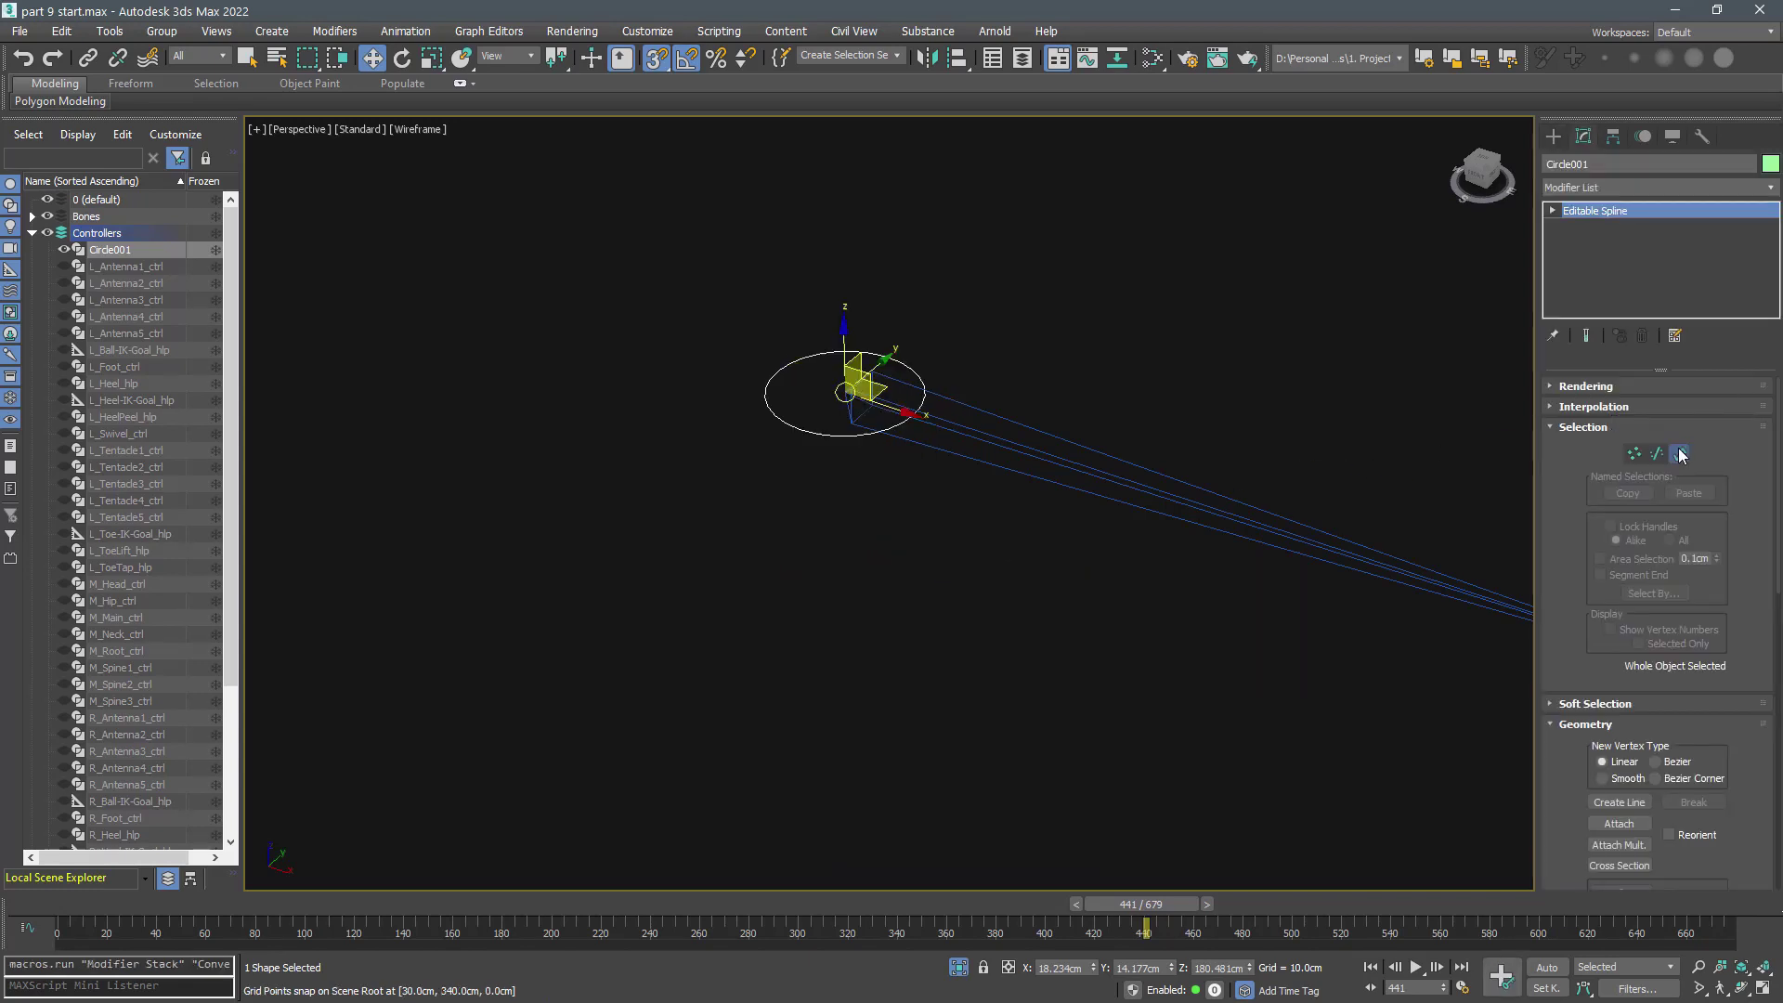
pyautogui.press('3')
pyautogui.moveTo(1011, 278); pyautogui.dragTo(830, 476)
pyautogui.press('e')
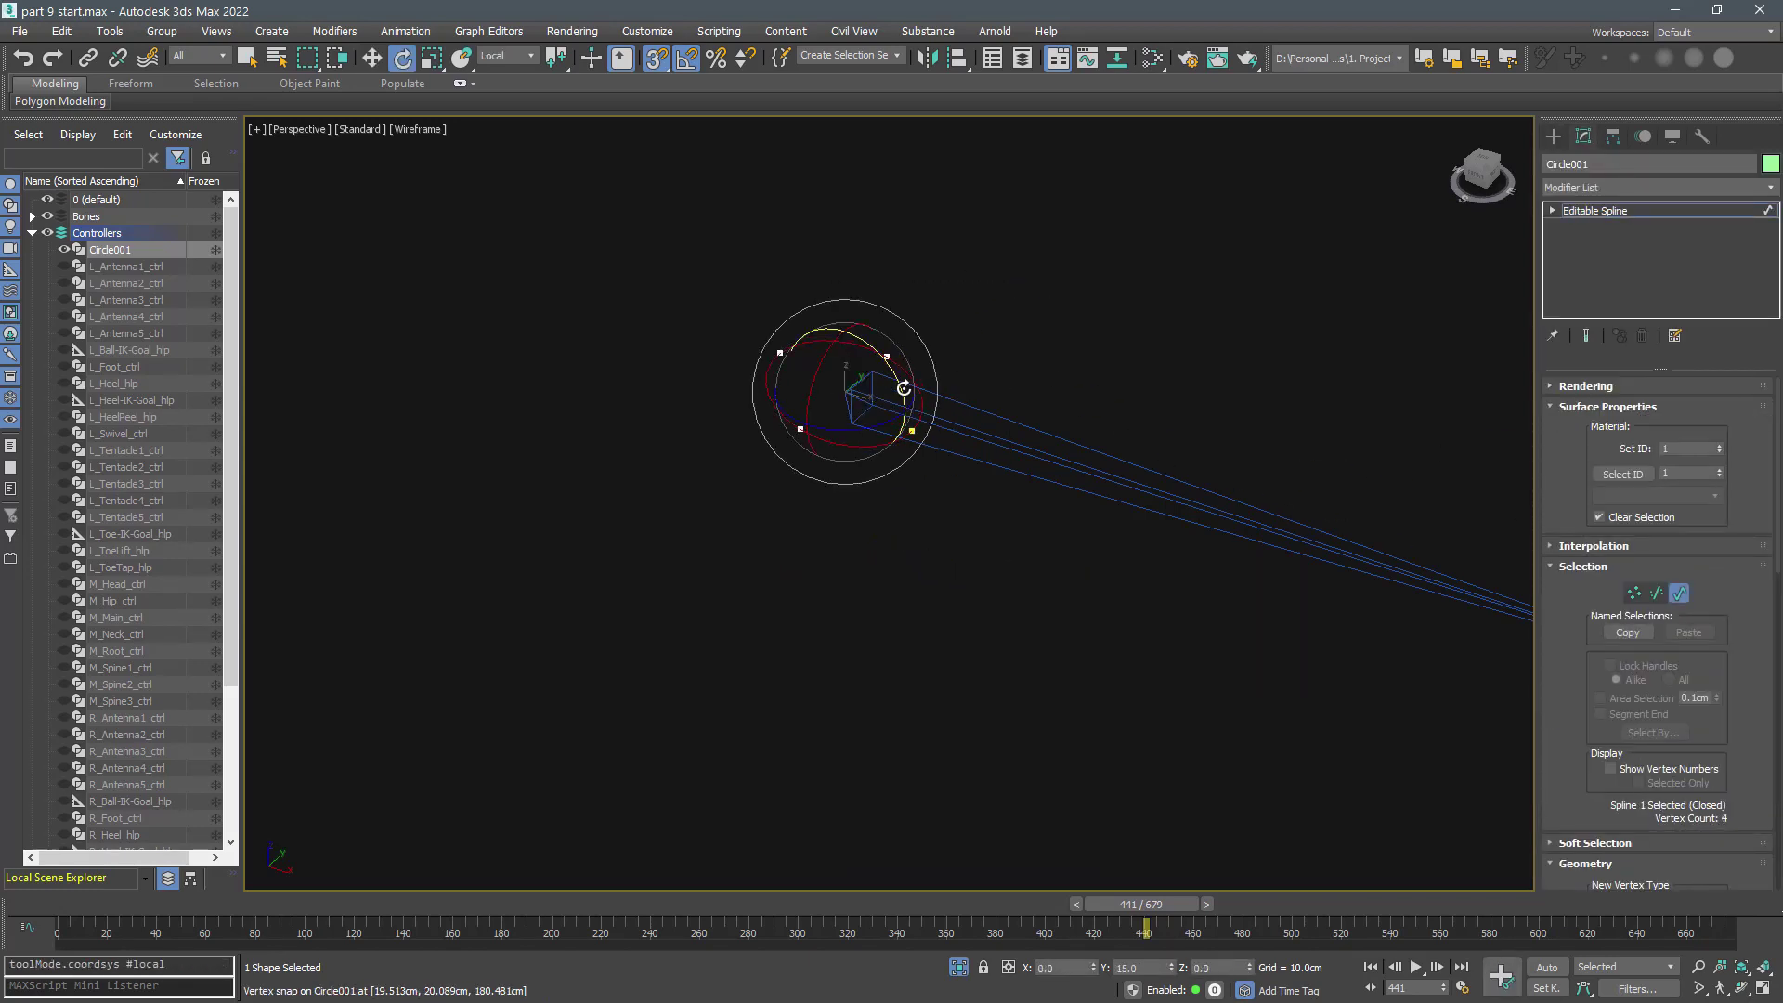
pyautogui.moveTo(927, 433); pyautogui.dragTo(940, 458)
pyautogui.click(1679, 594)
pyautogui.click(1554, 137)
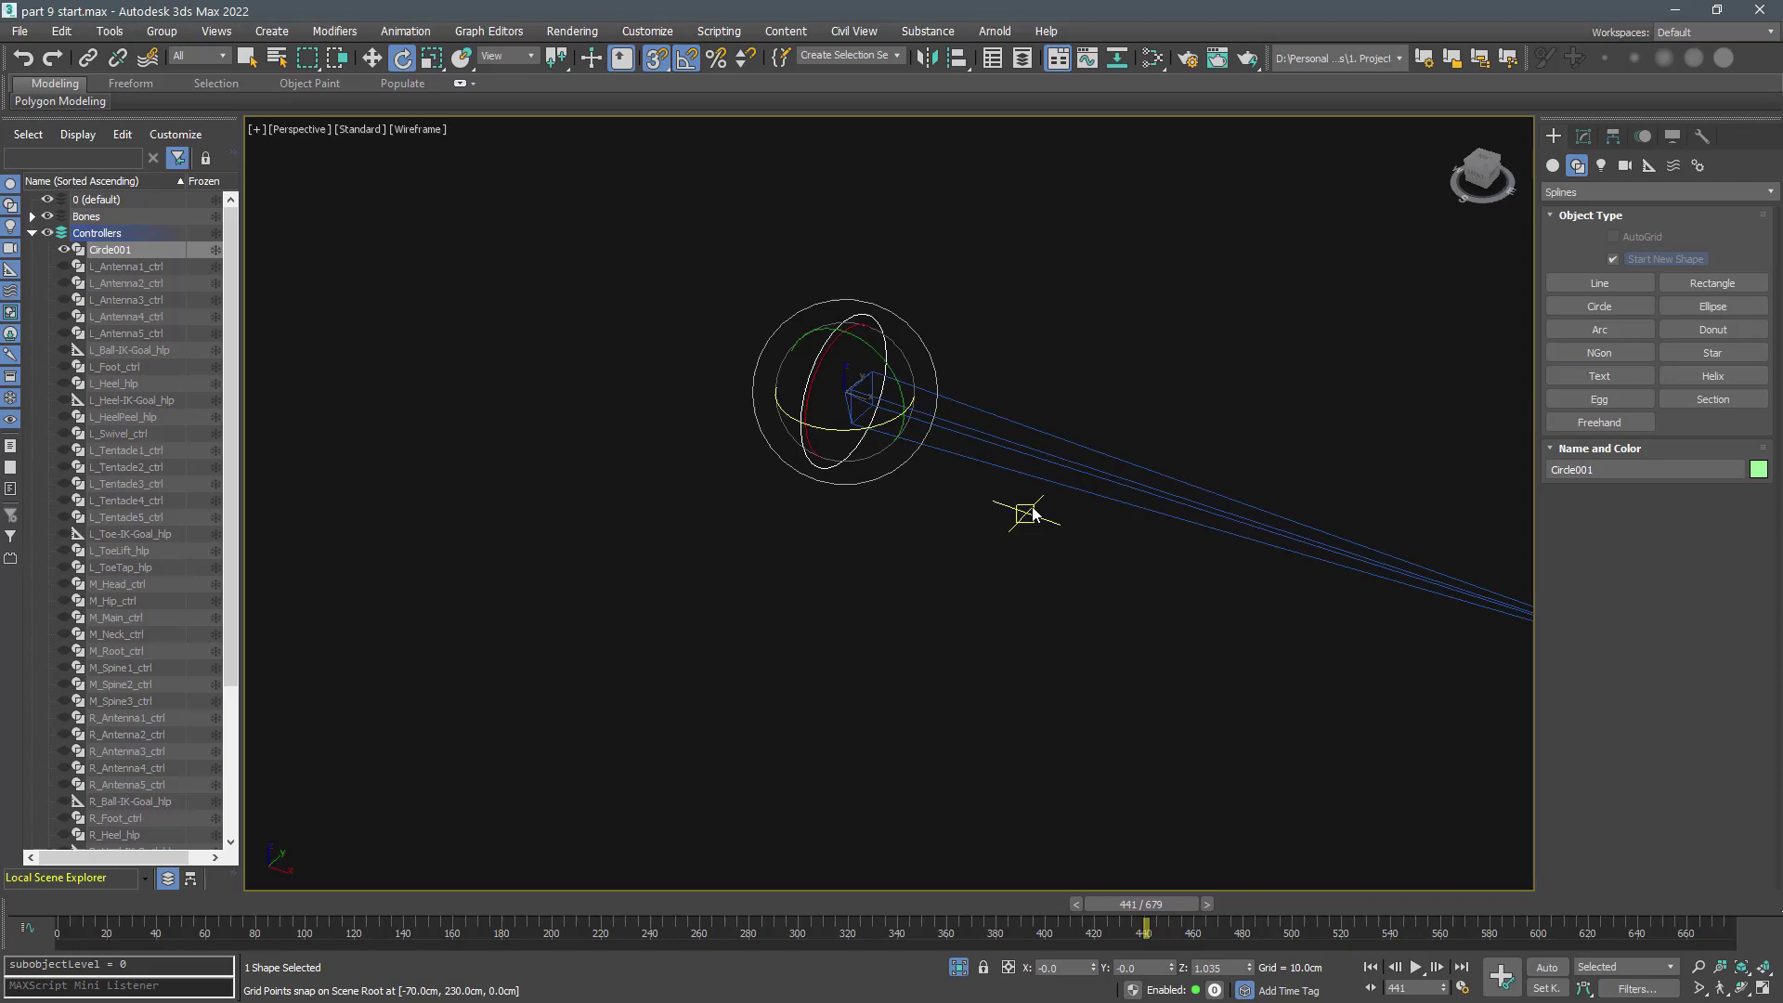
# - Clone the shoulder circle and align the copy's position and orientation to the forearm FK bone
pyautogui.scroll(-5, 1027, 520)
pyautogui.moveTo(1038, 589); pyautogui.dragTo(860, 554, button='middle')
pyautogui.press('w')
pyautogui.hotkey('ctrl', 'v')
pyautogui.click(849, 598)
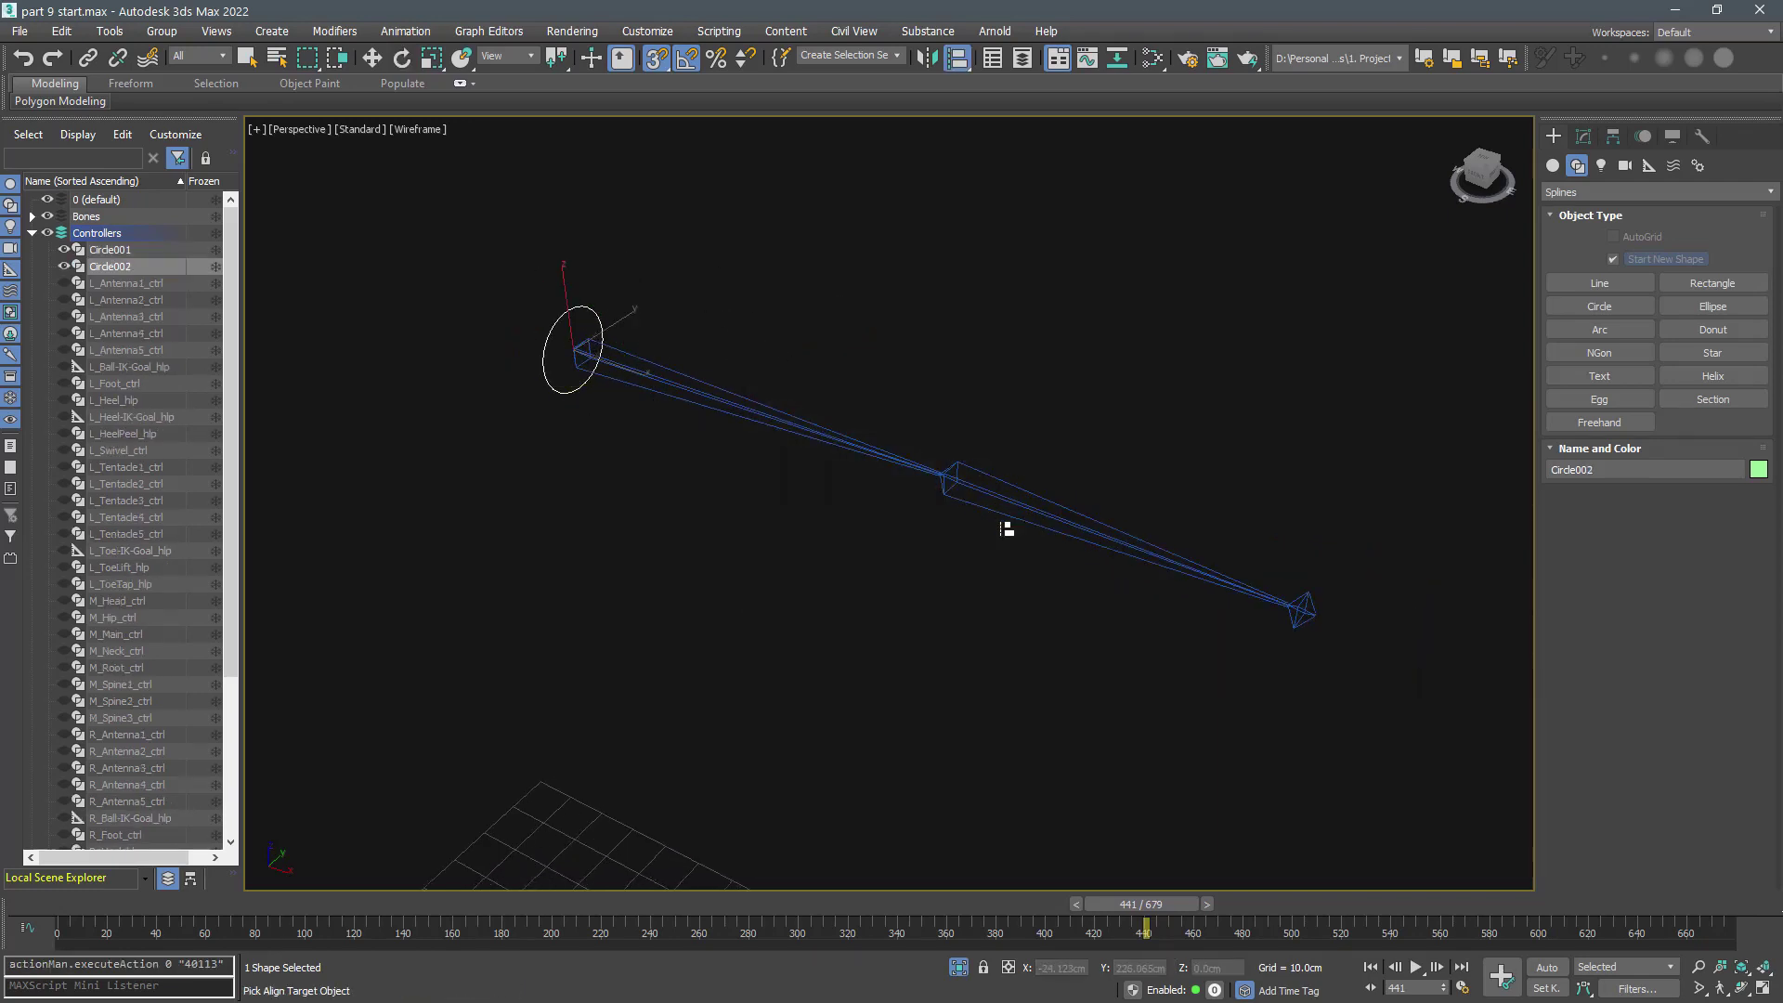
pyautogui.hotkey('alt', 'a')
pyautogui.click(1031, 506)
pyautogui.click(1156, 733)
# - Clone the elbow circle and align the new copy's pivot position and orientation to the L_Wrist-FK bone
pyautogui.hotkey('ctrl', 'v')
pyautogui.click(832, 599)
pyautogui.hotkey('alt', 'a')
pyautogui.click(1296, 600)
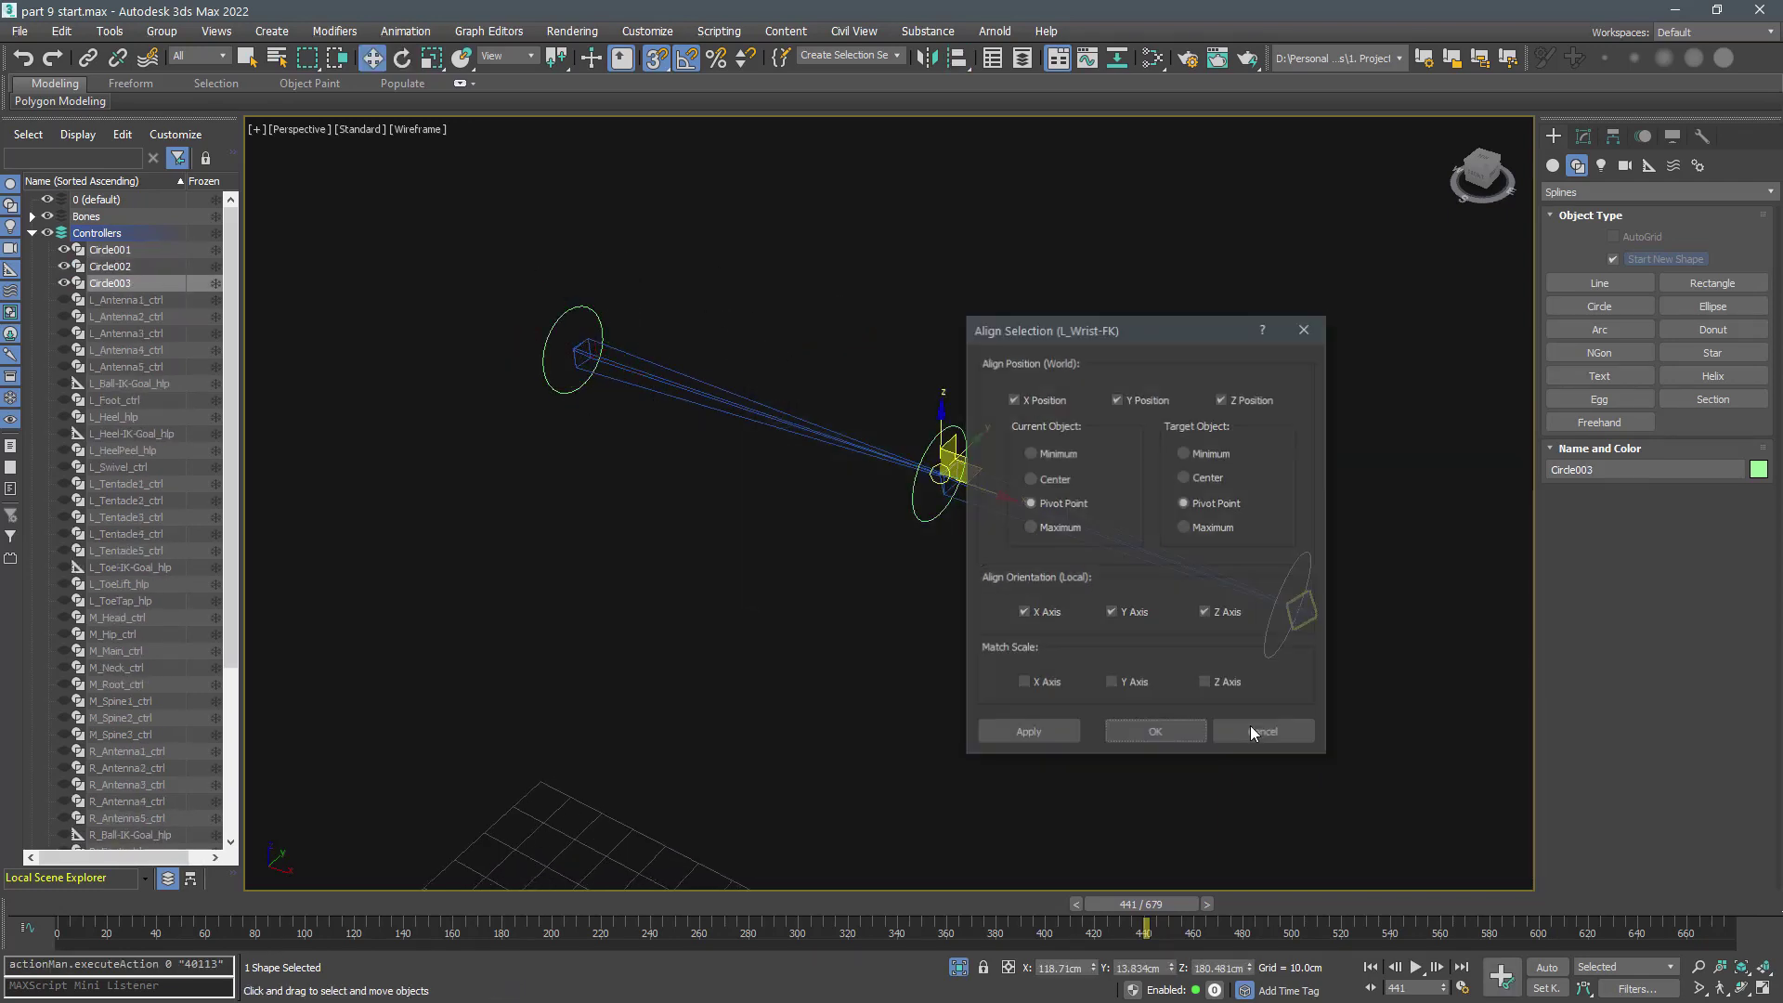
pyautogui.click(1151, 735)
# - Rename the circle at the shoulder L_Shoulder-FK_ctrl
pyautogui.click(594, 312)
pyautogui.moveTo(1615, 472); pyautogui.dragTo(1468, 485)
pyautogui.write('L')
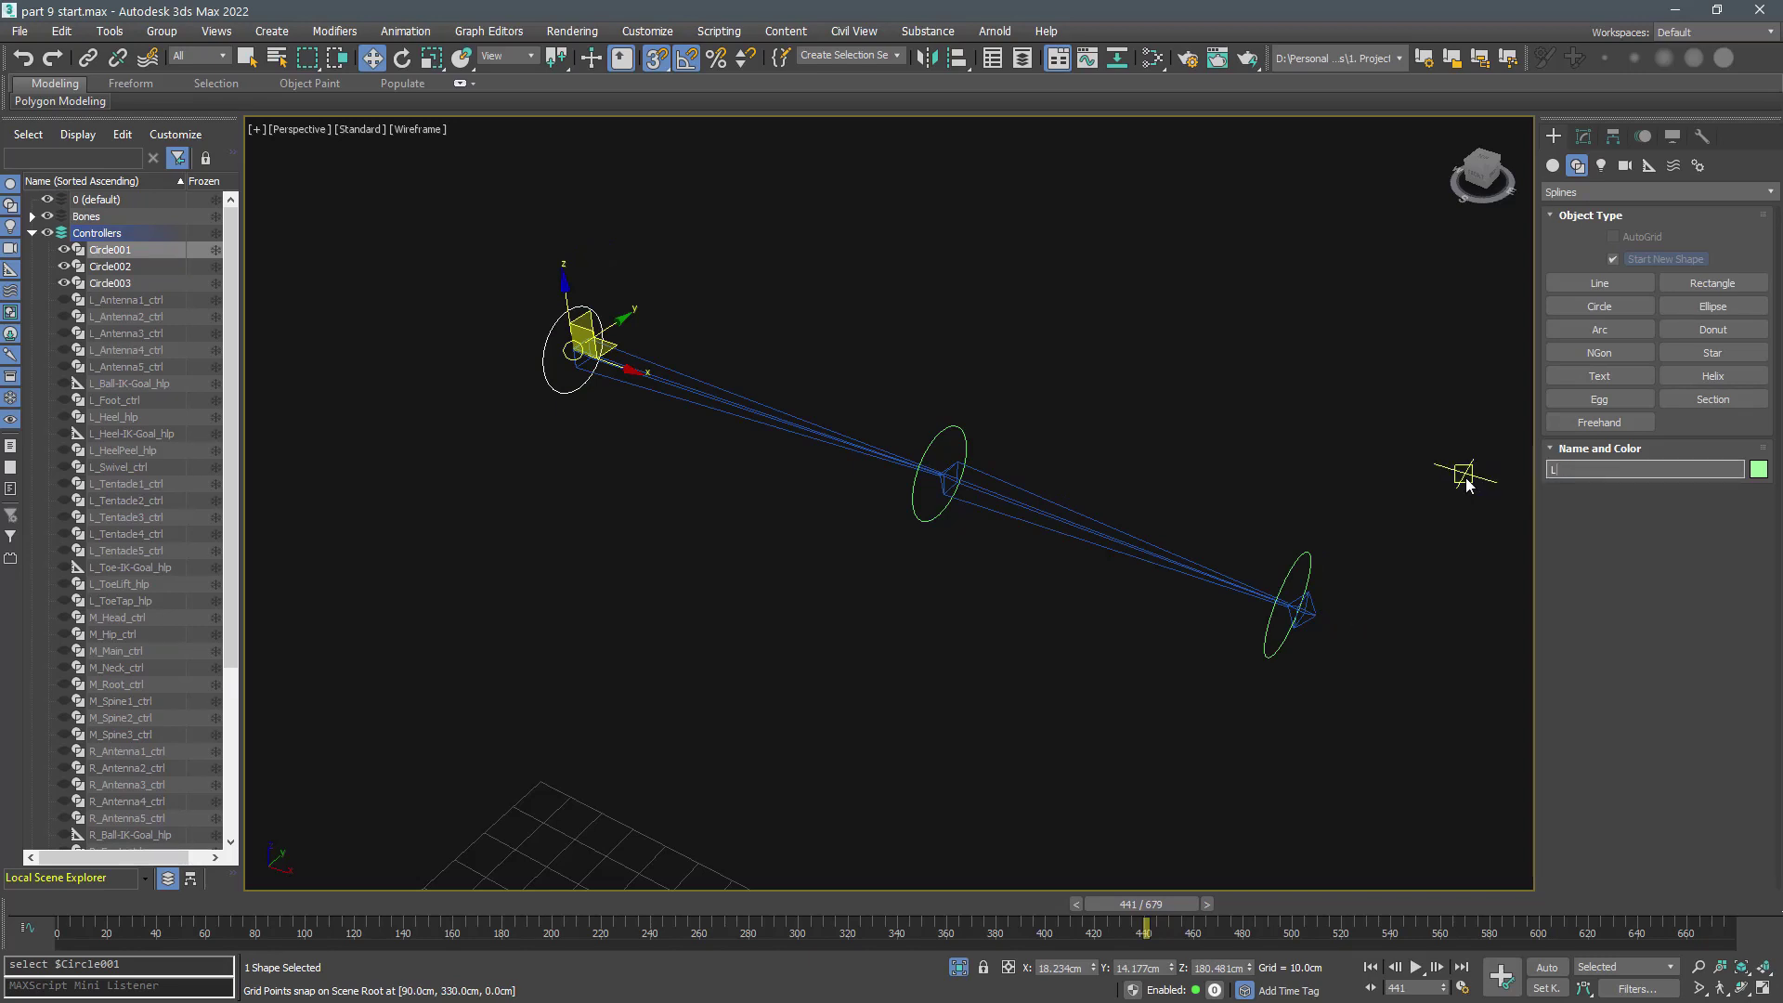
pyautogui.write('_Shoulder')
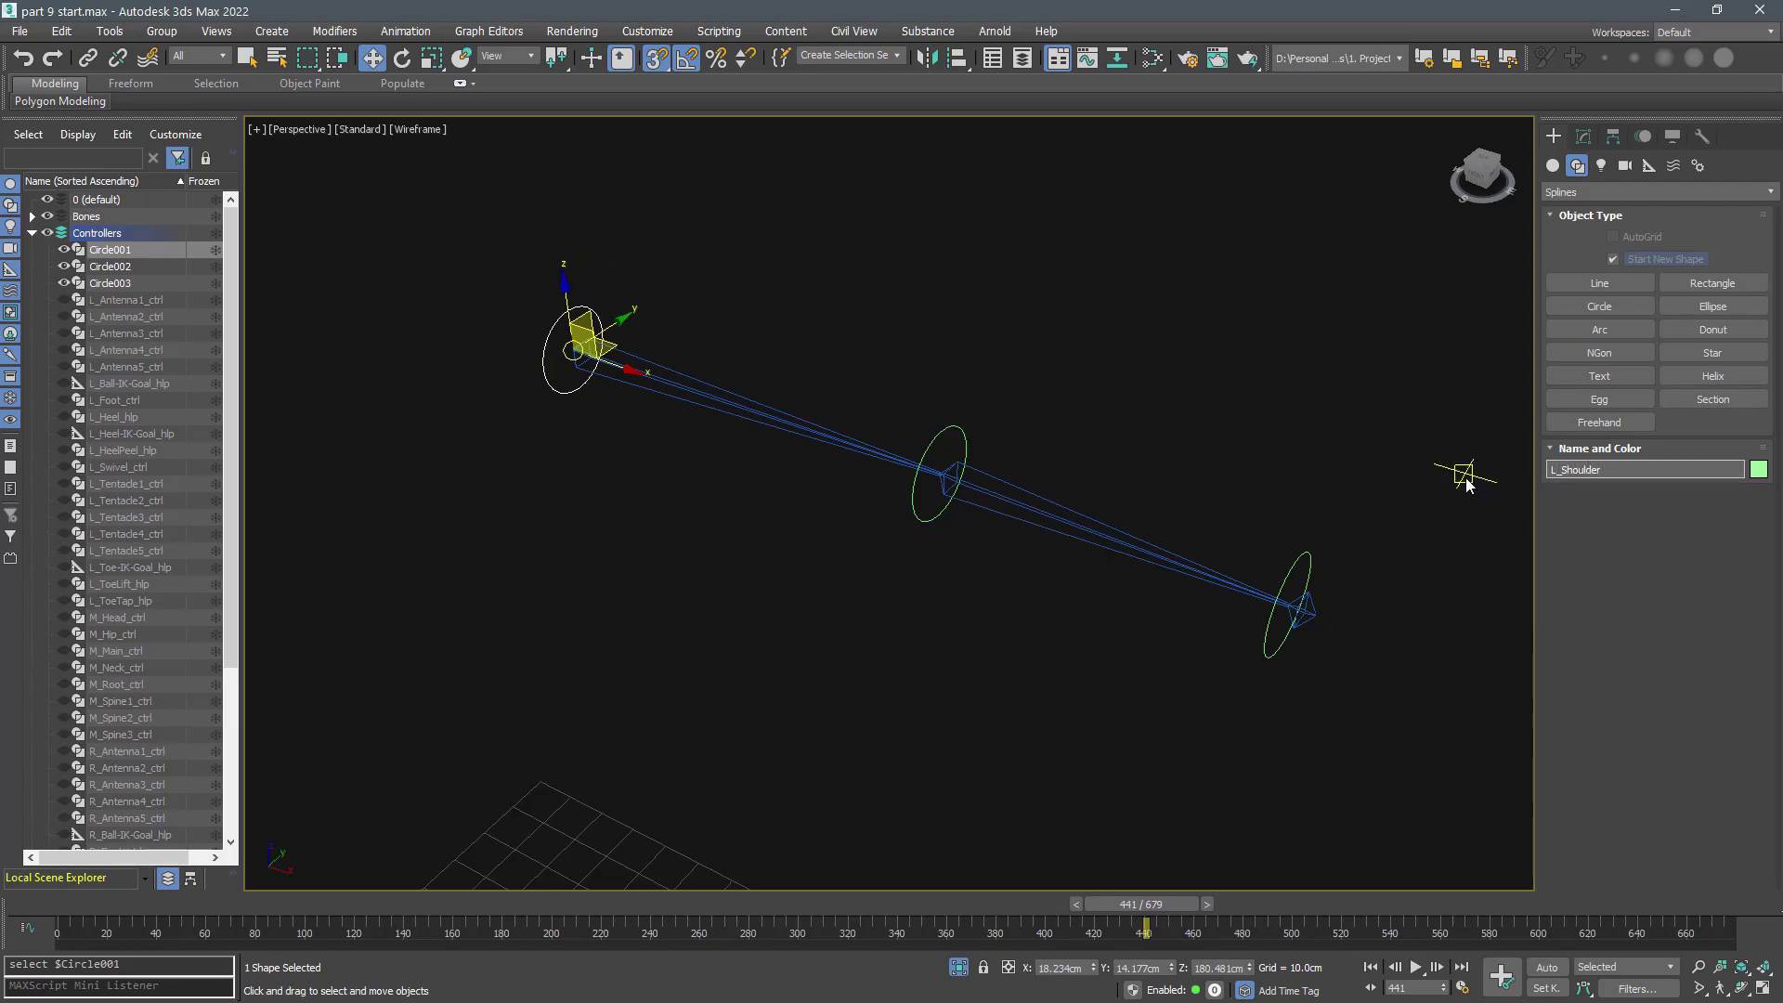
pyautogui.write('-FK_ctrl')
pyautogui.press('Return')
# - Rename the elbow circle L_Forearmr-FK_ctrl and the wrist circle L_Wrist-FK_ctrl
pyautogui.click(958, 435)
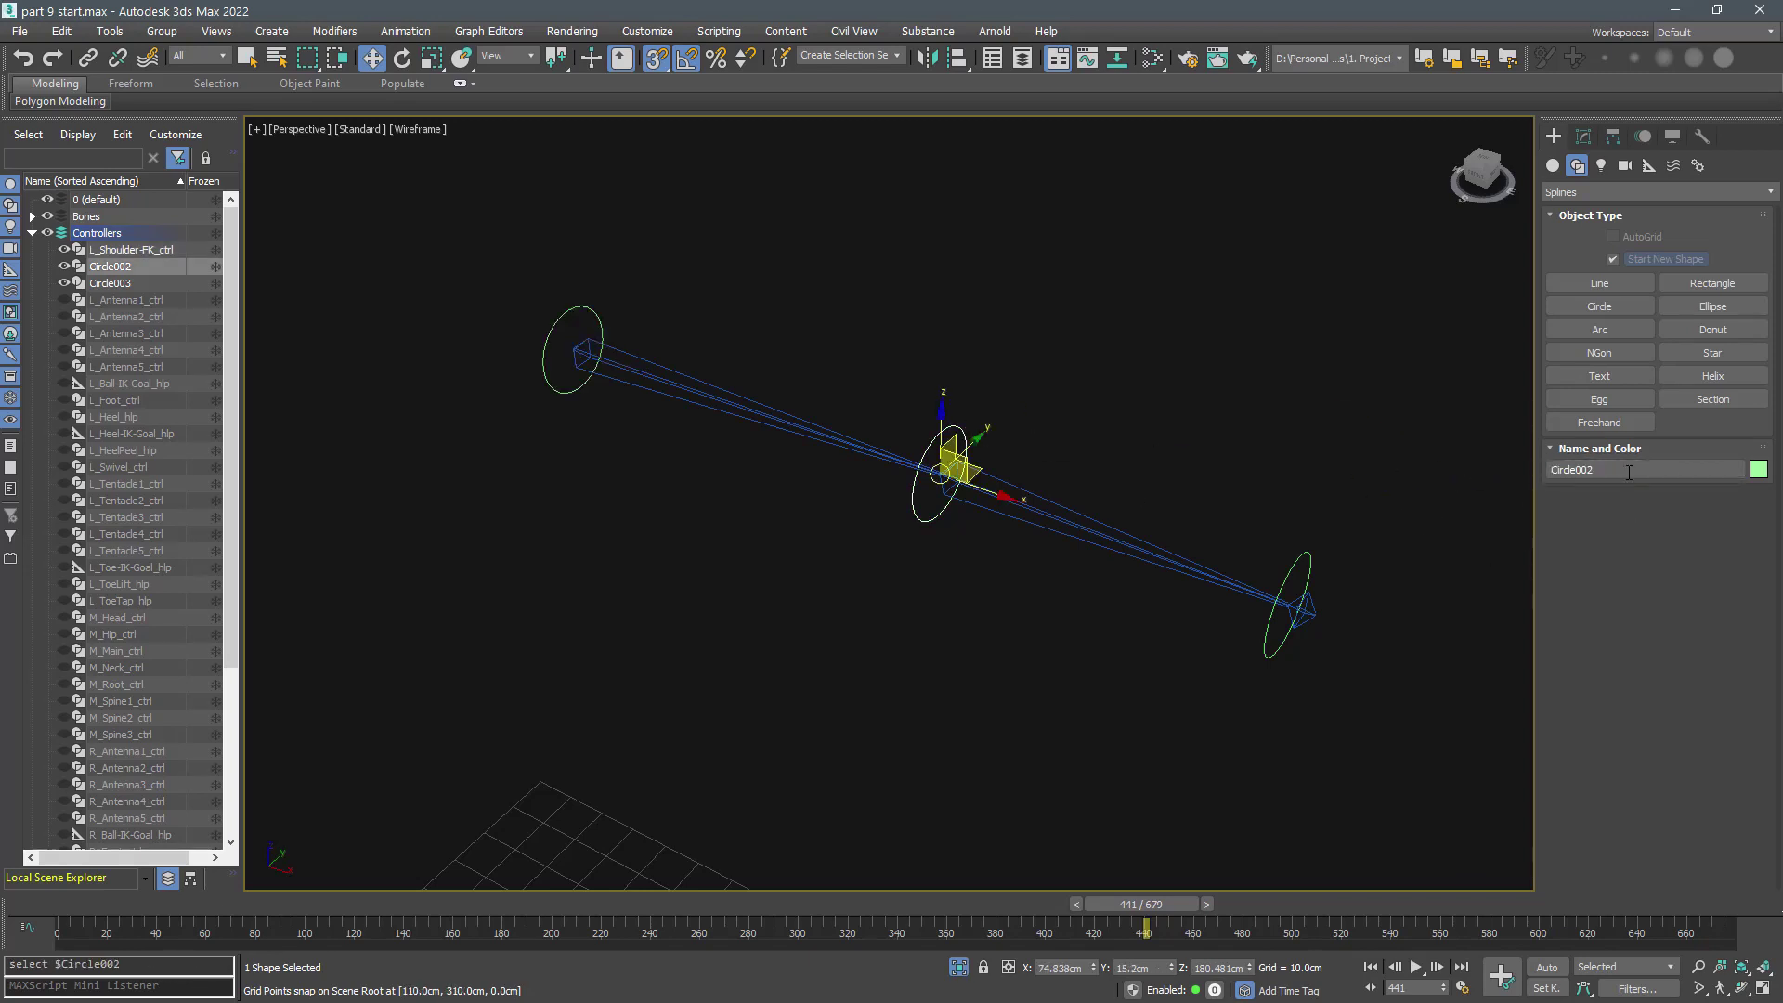
pyautogui.moveTo(1598, 470); pyautogui.dragTo(1567, 471)
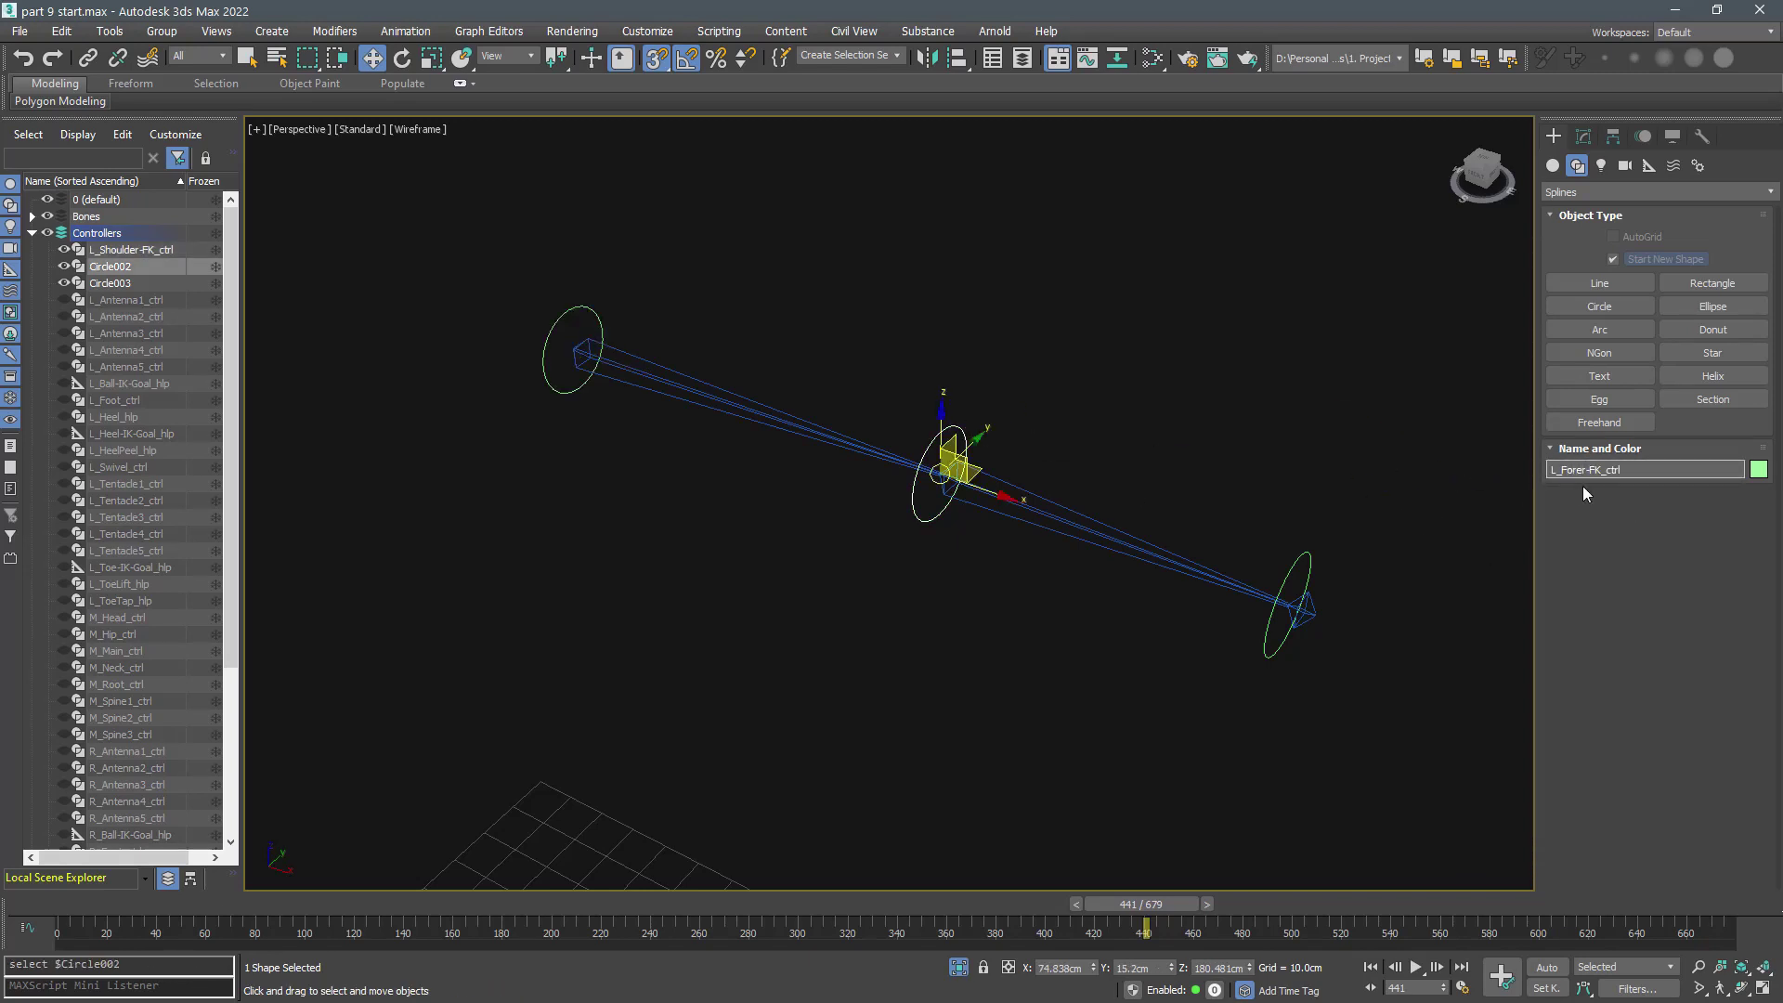
pyautogui.click(1296, 564)
pyautogui.moveTo(1616, 470); pyautogui.dragTo(1523, 465)
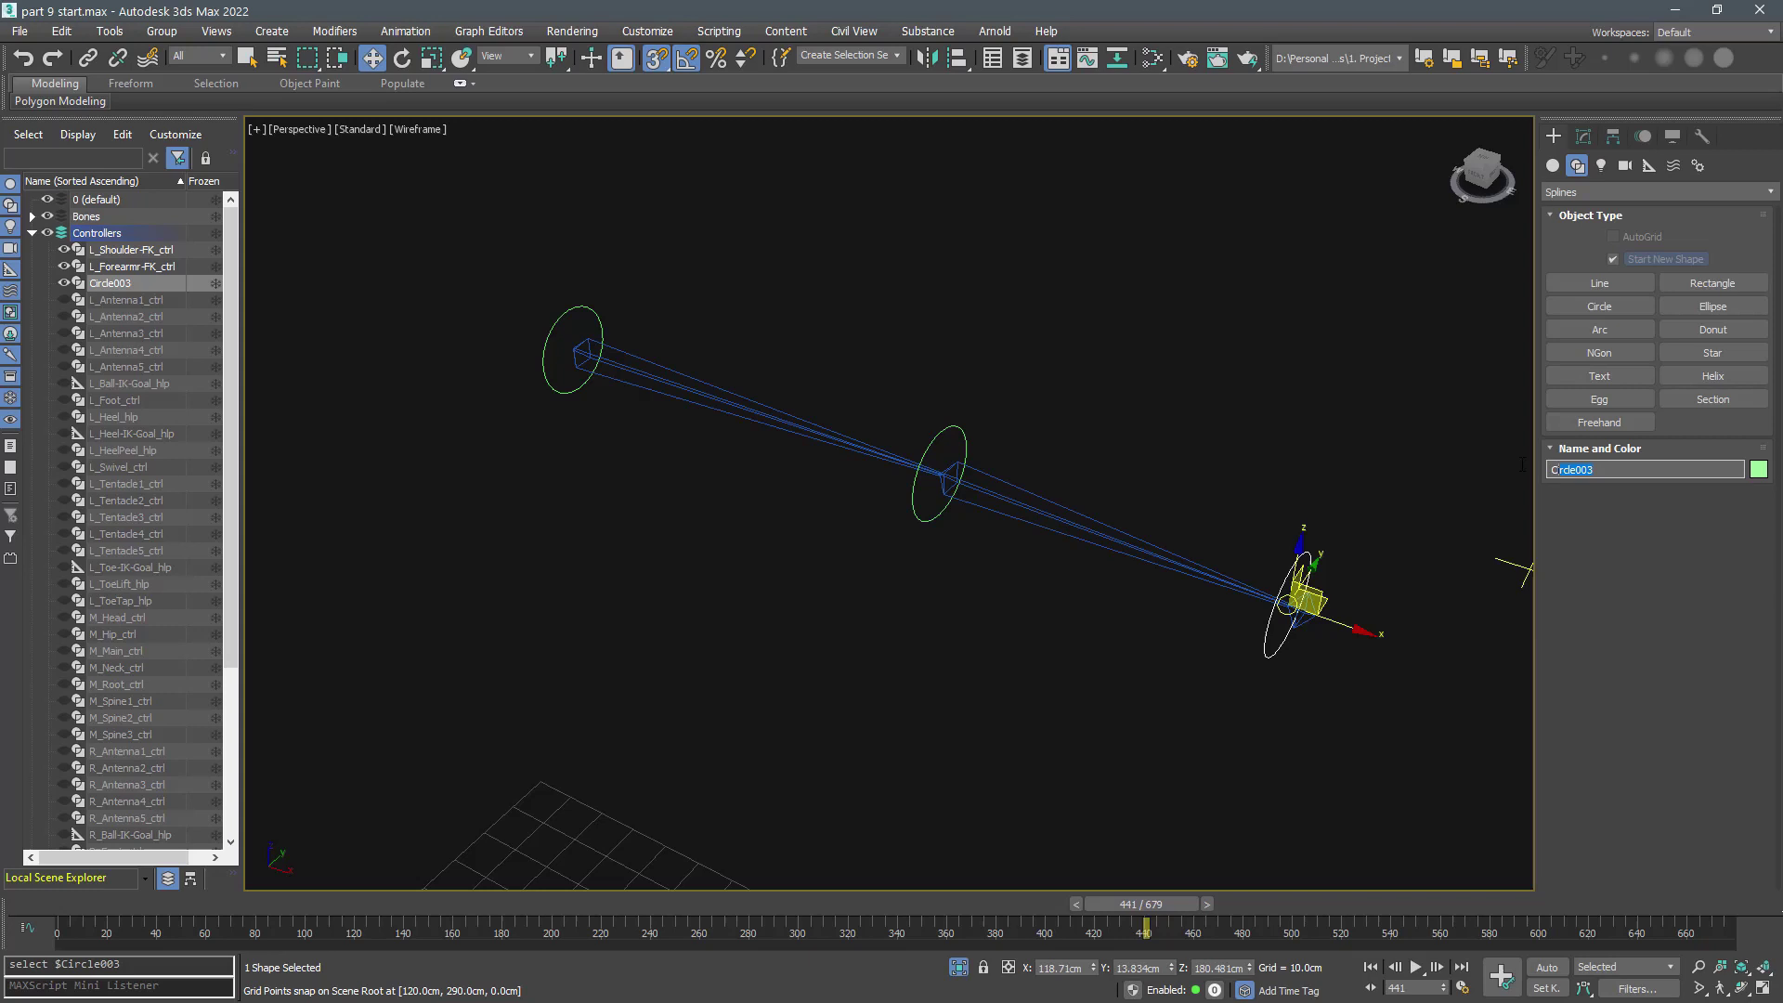
pyautogui.press('BackSpace')
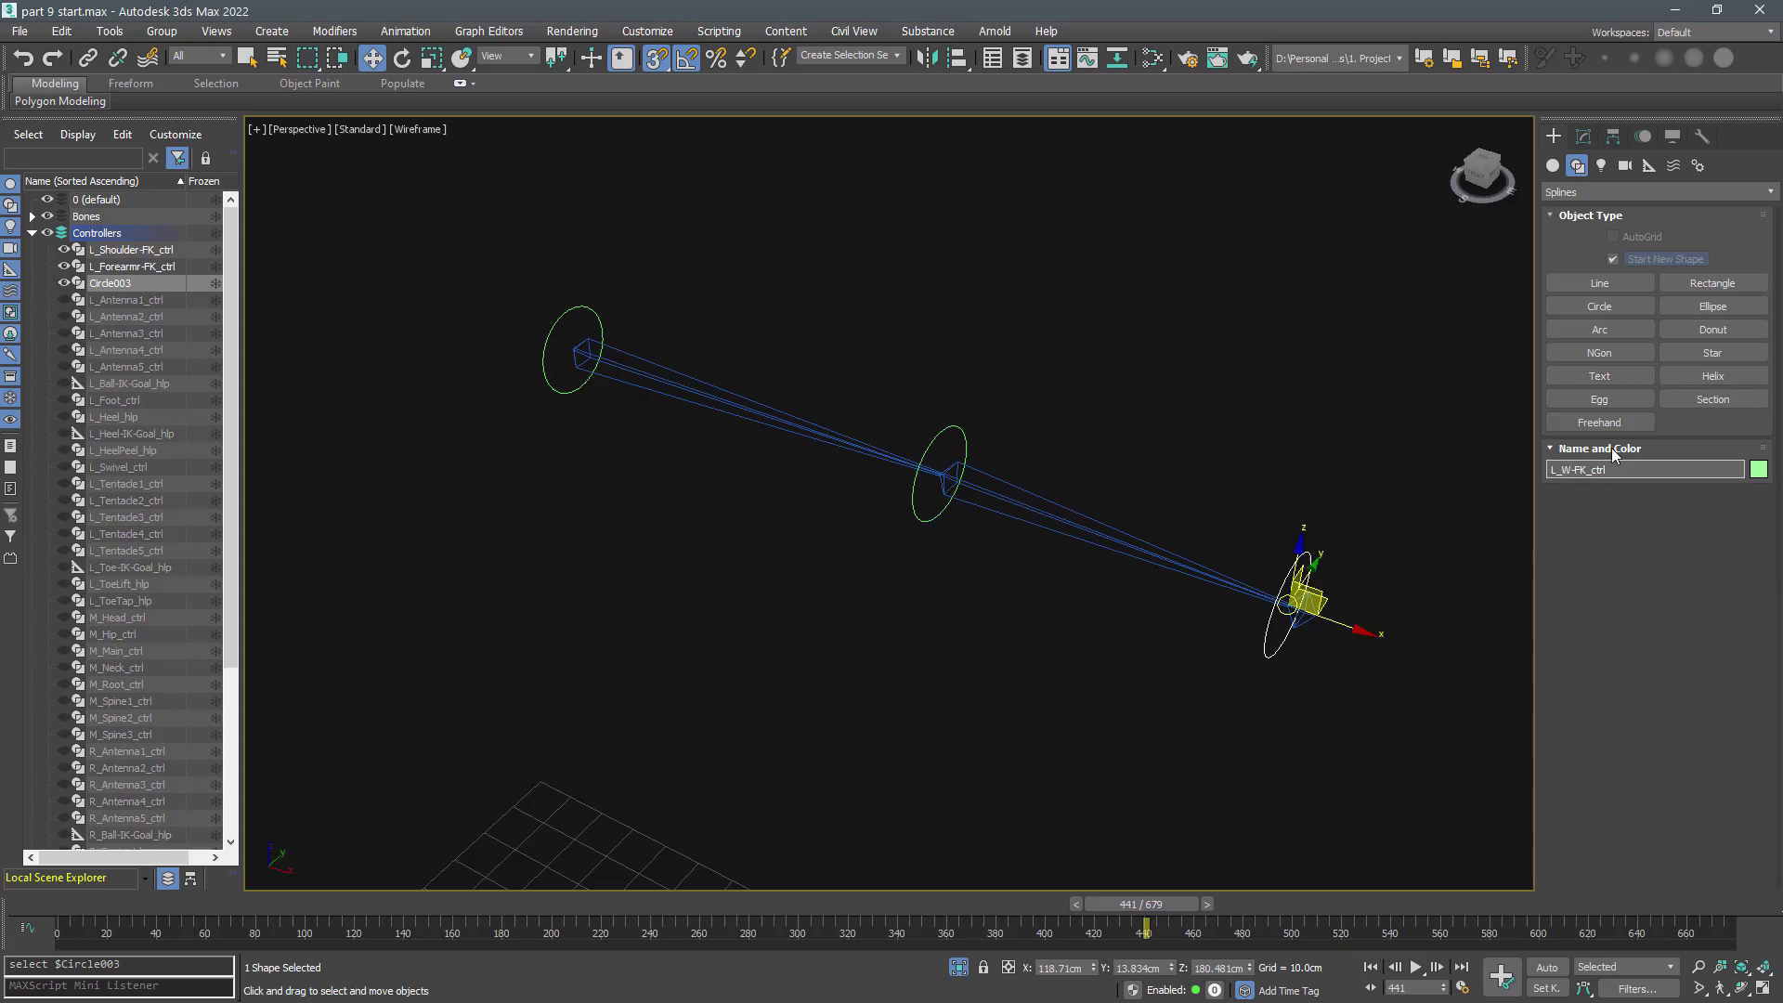
pyautogui.press('Return')
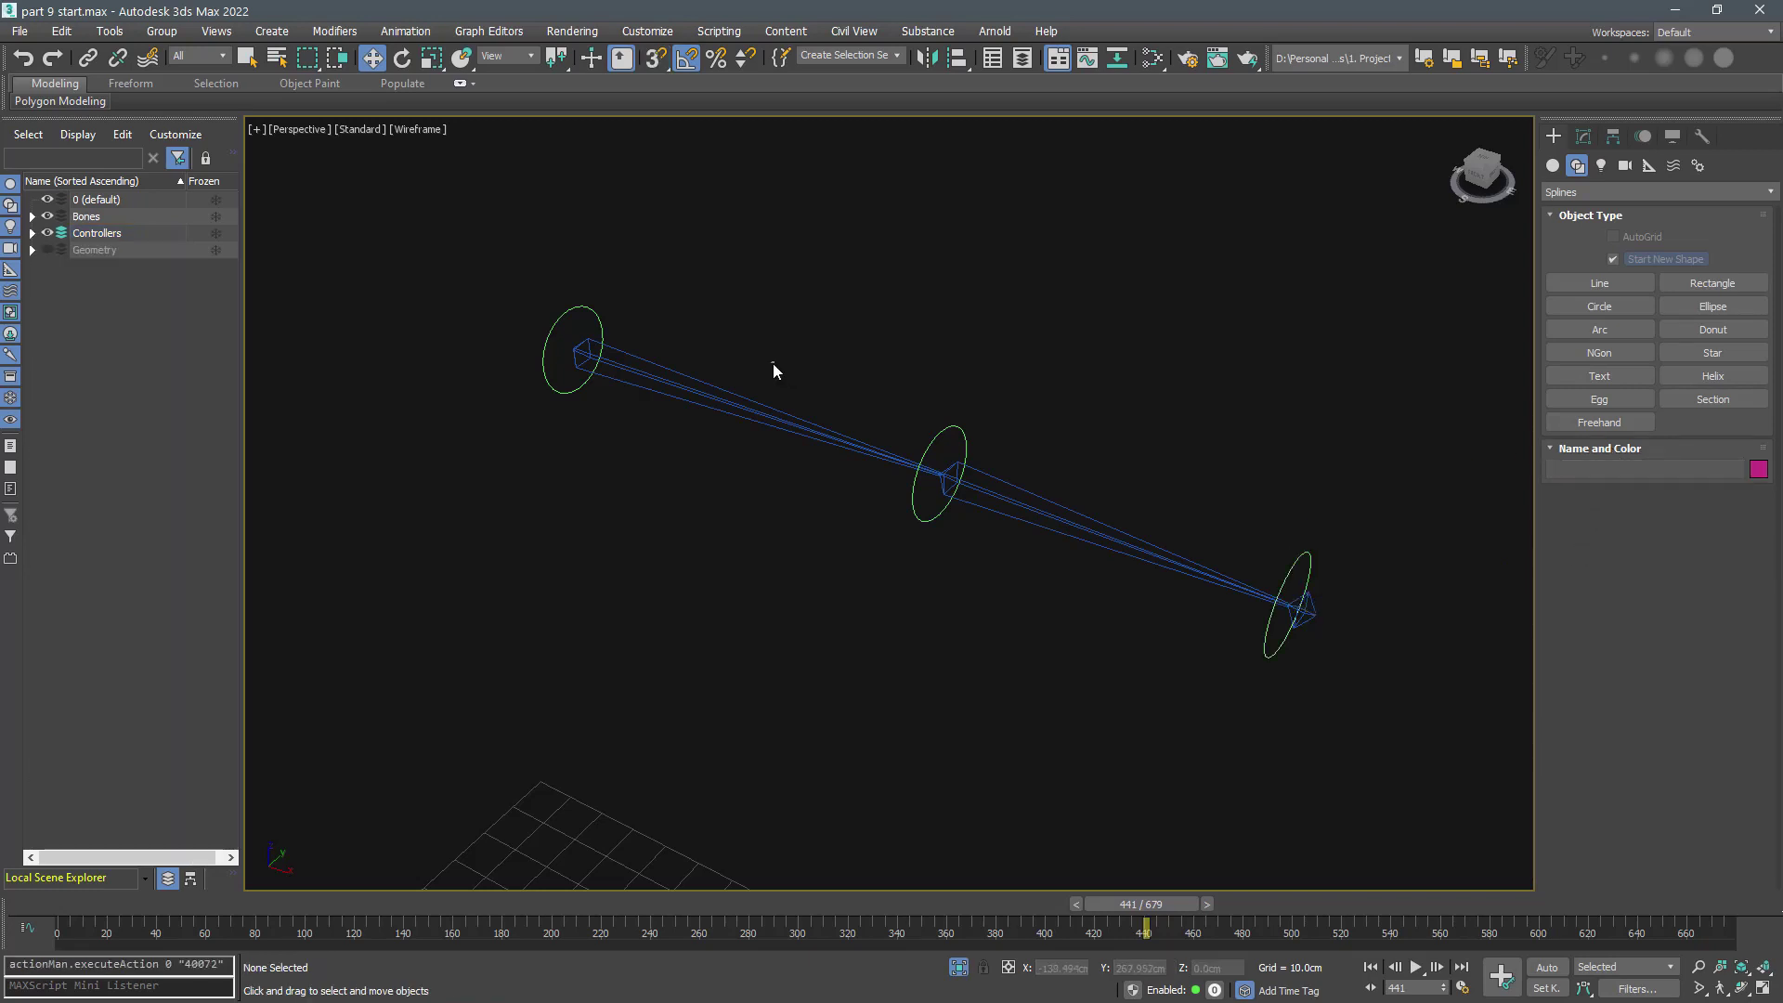
# - Apply an Orientation Constraint to the L_Shoulder-FK bone with the shoulder control circle as its target
pyautogui.click(765, 411)
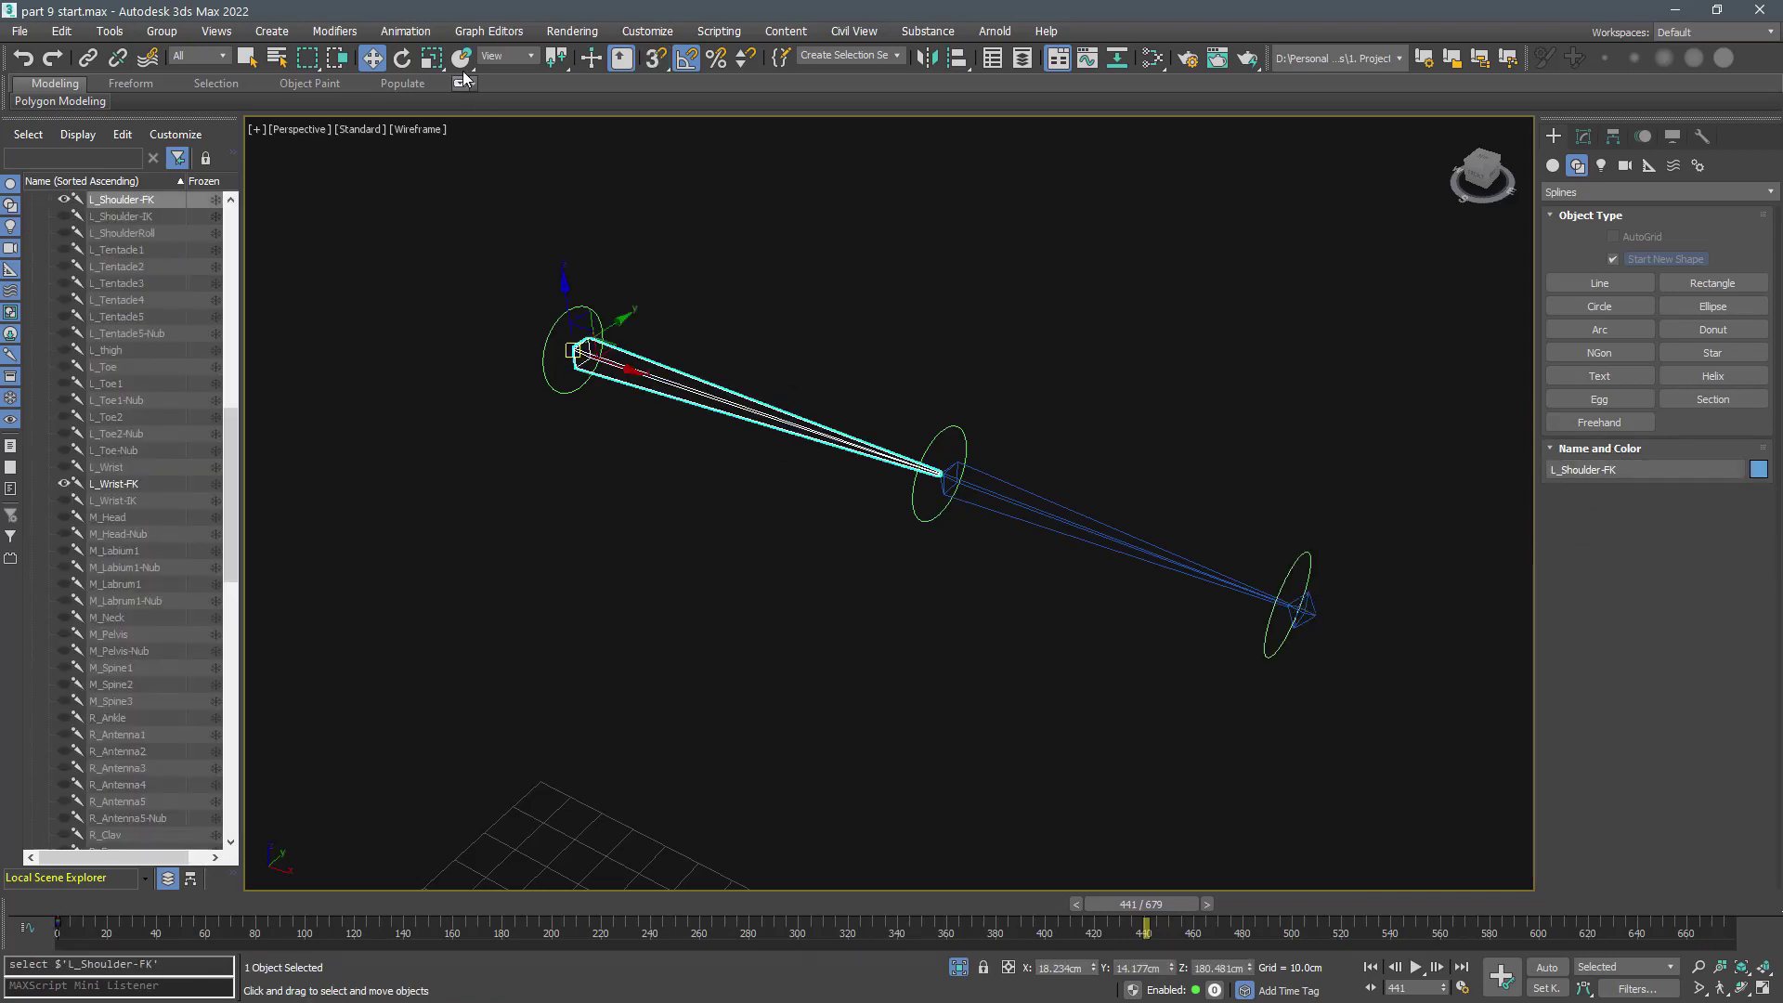
pyautogui.click(419, 37)
pyautogui.moveTo(457, 135)
pyautogui.click(630, 117)
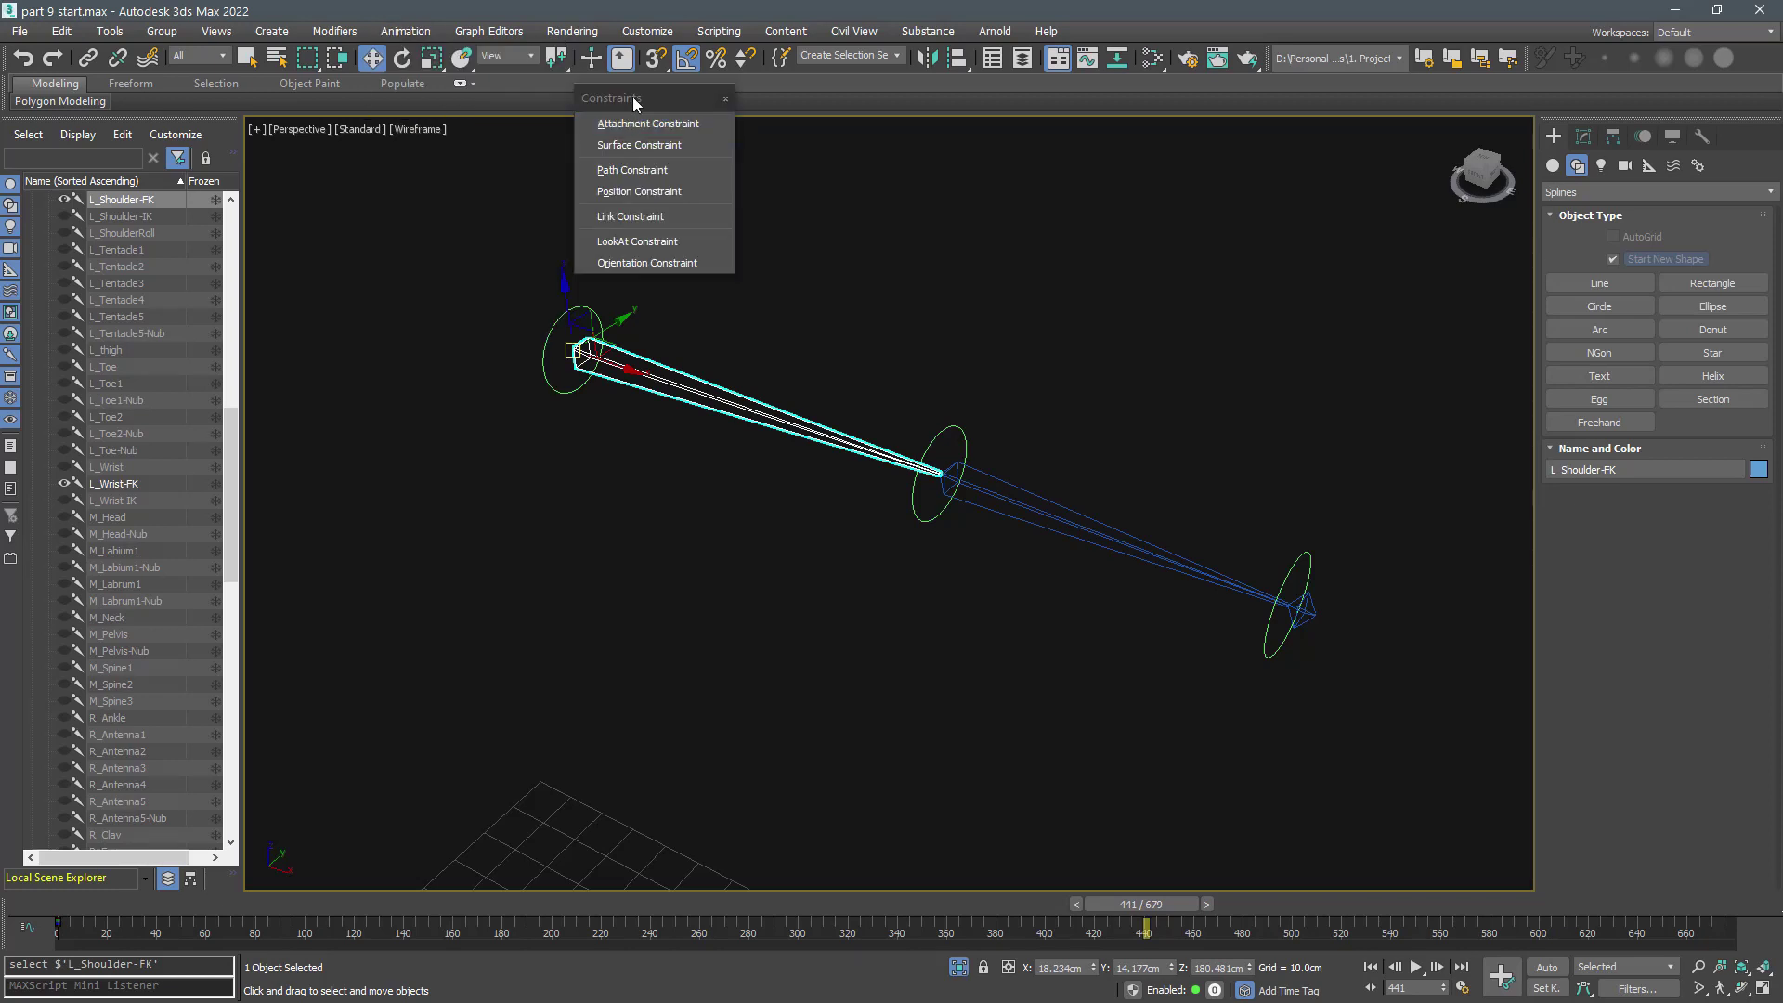
pyautogui.moveTo(632, 120); pyautogui.dragTo(309, 699)
pyautogui.click(344, 863)
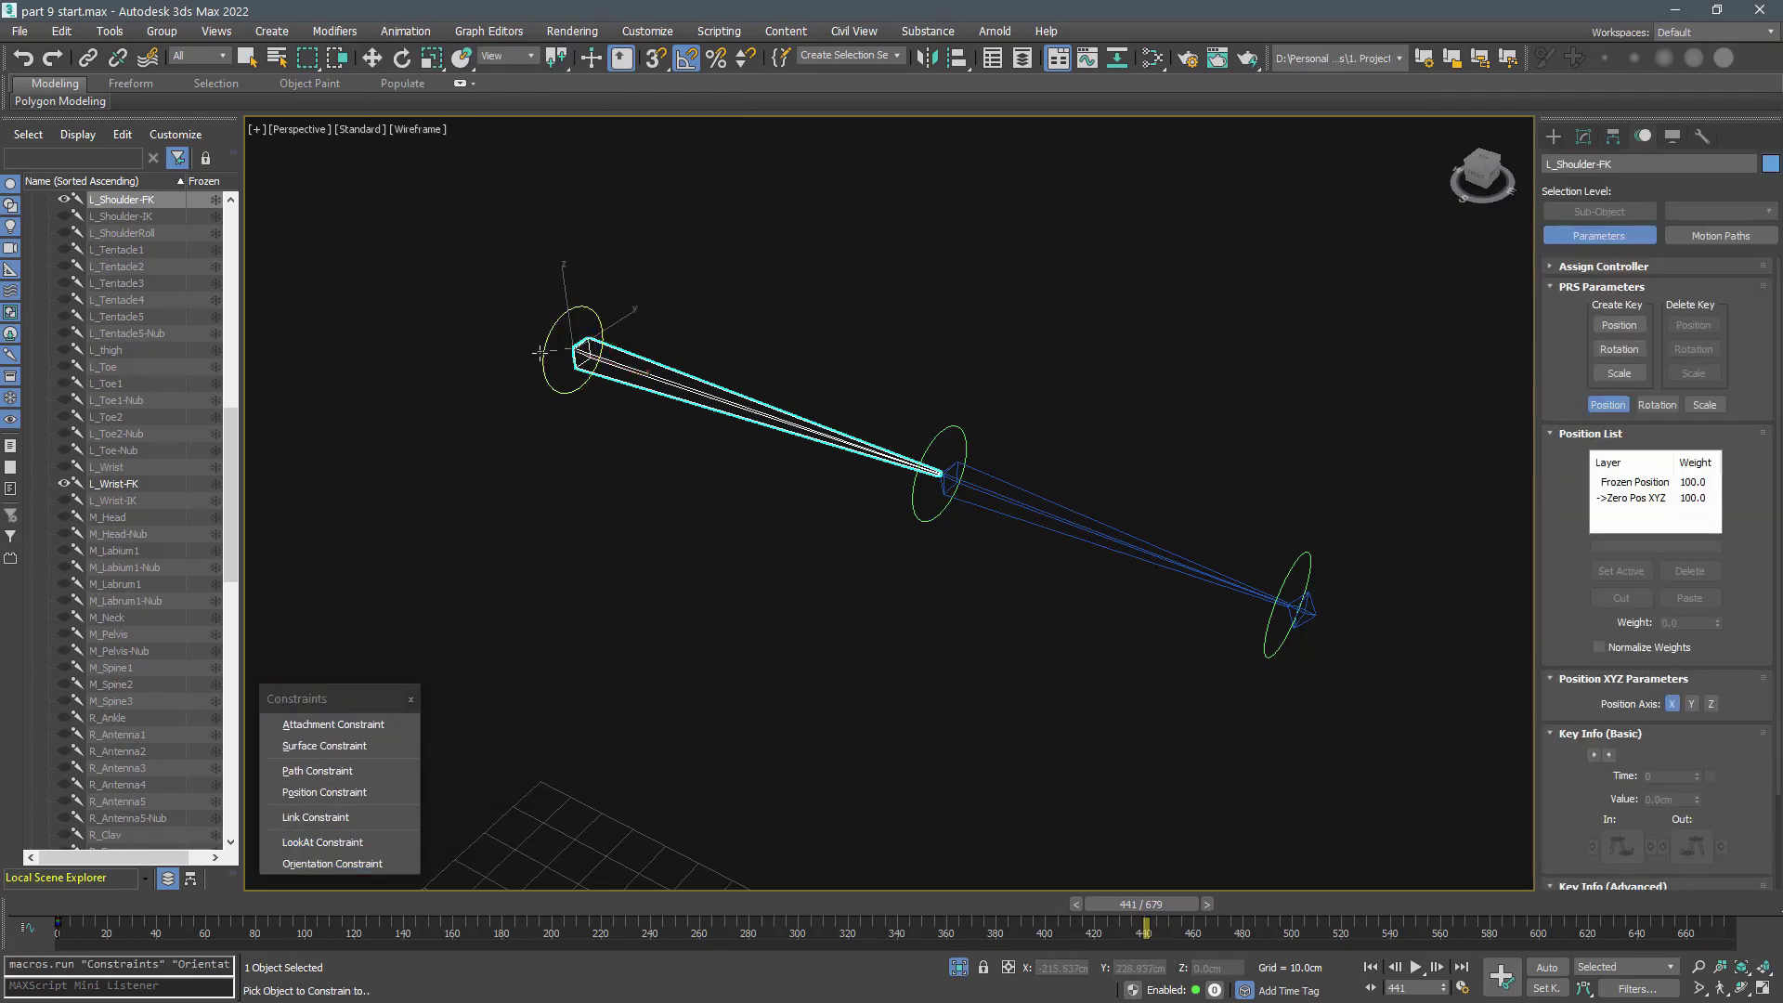
# - Apply an Orientation Constraint to the L_Forearm-FK bone with the elbow control circle as its target
pyautogui.click(1031, 507)
pyautogui.click(332, 863)
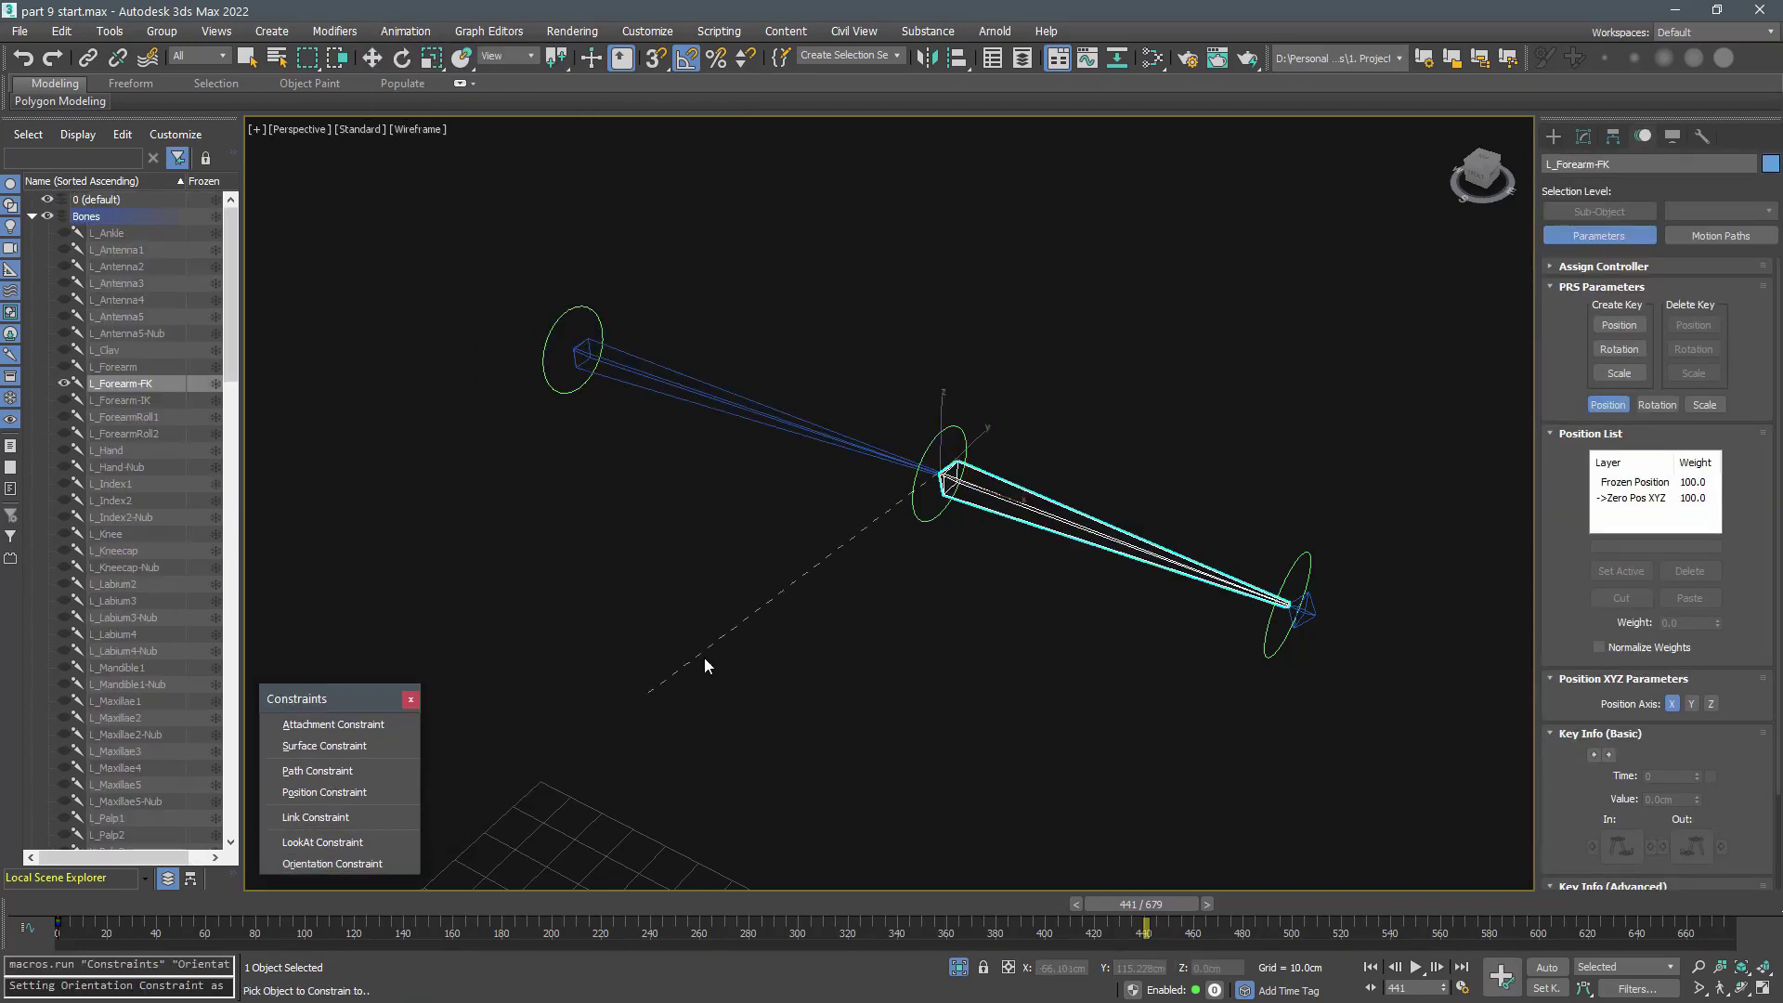
pyautogui.click(954, 430)
# - Apply an Orientation Constraint to the L_Wrist-FK bone with the wrist control circle as its target, and clear the selection
pyautogui.click(1321, 631)
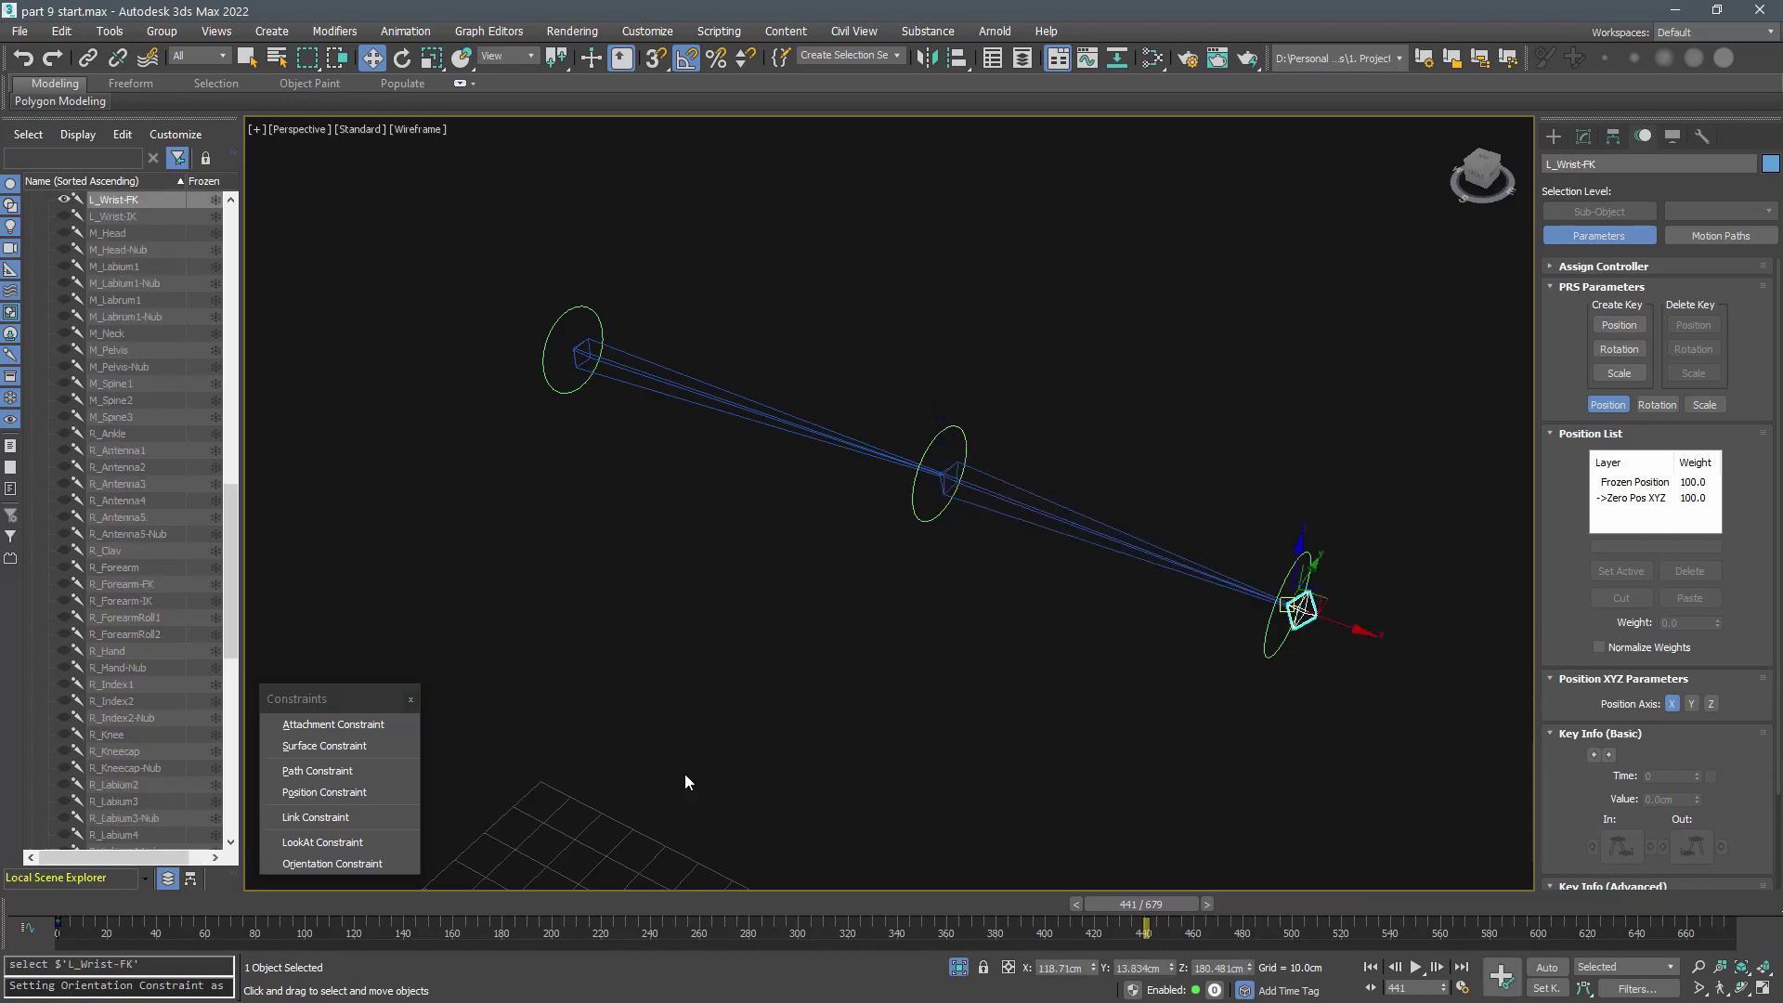
pyautogui.click(332, 863)
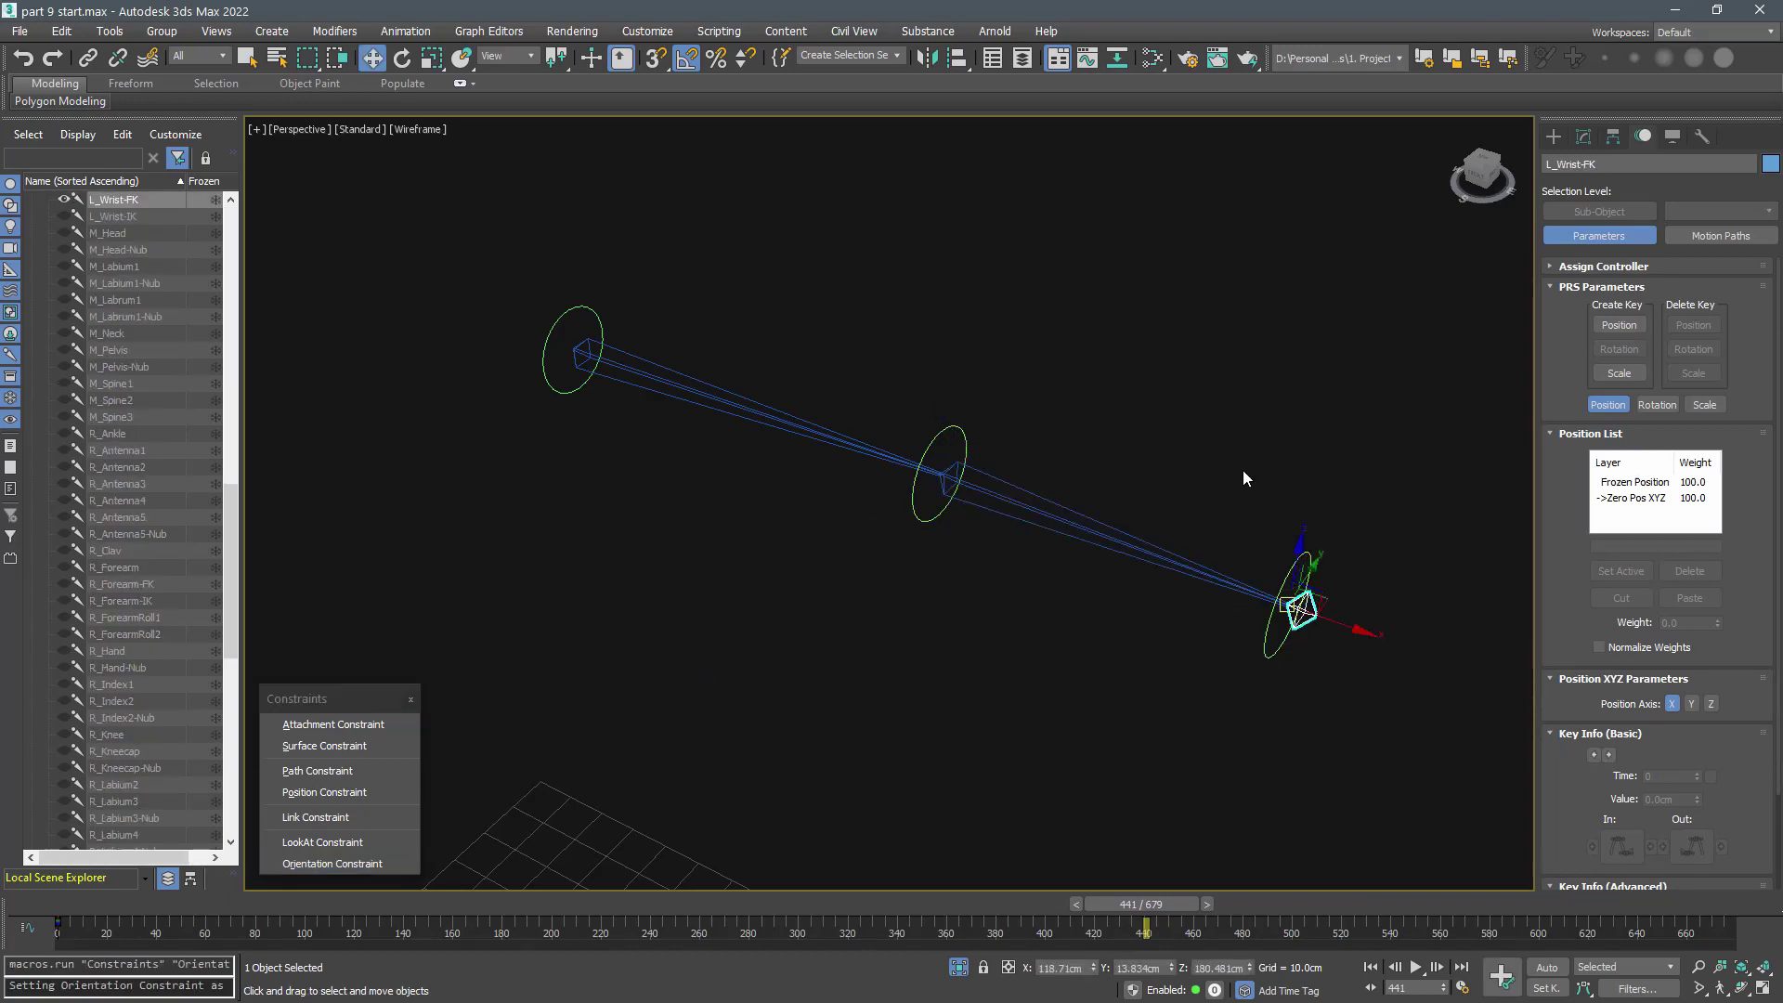
pyautogui.click(1554, 136)
pyautogui.click(1269, 366)
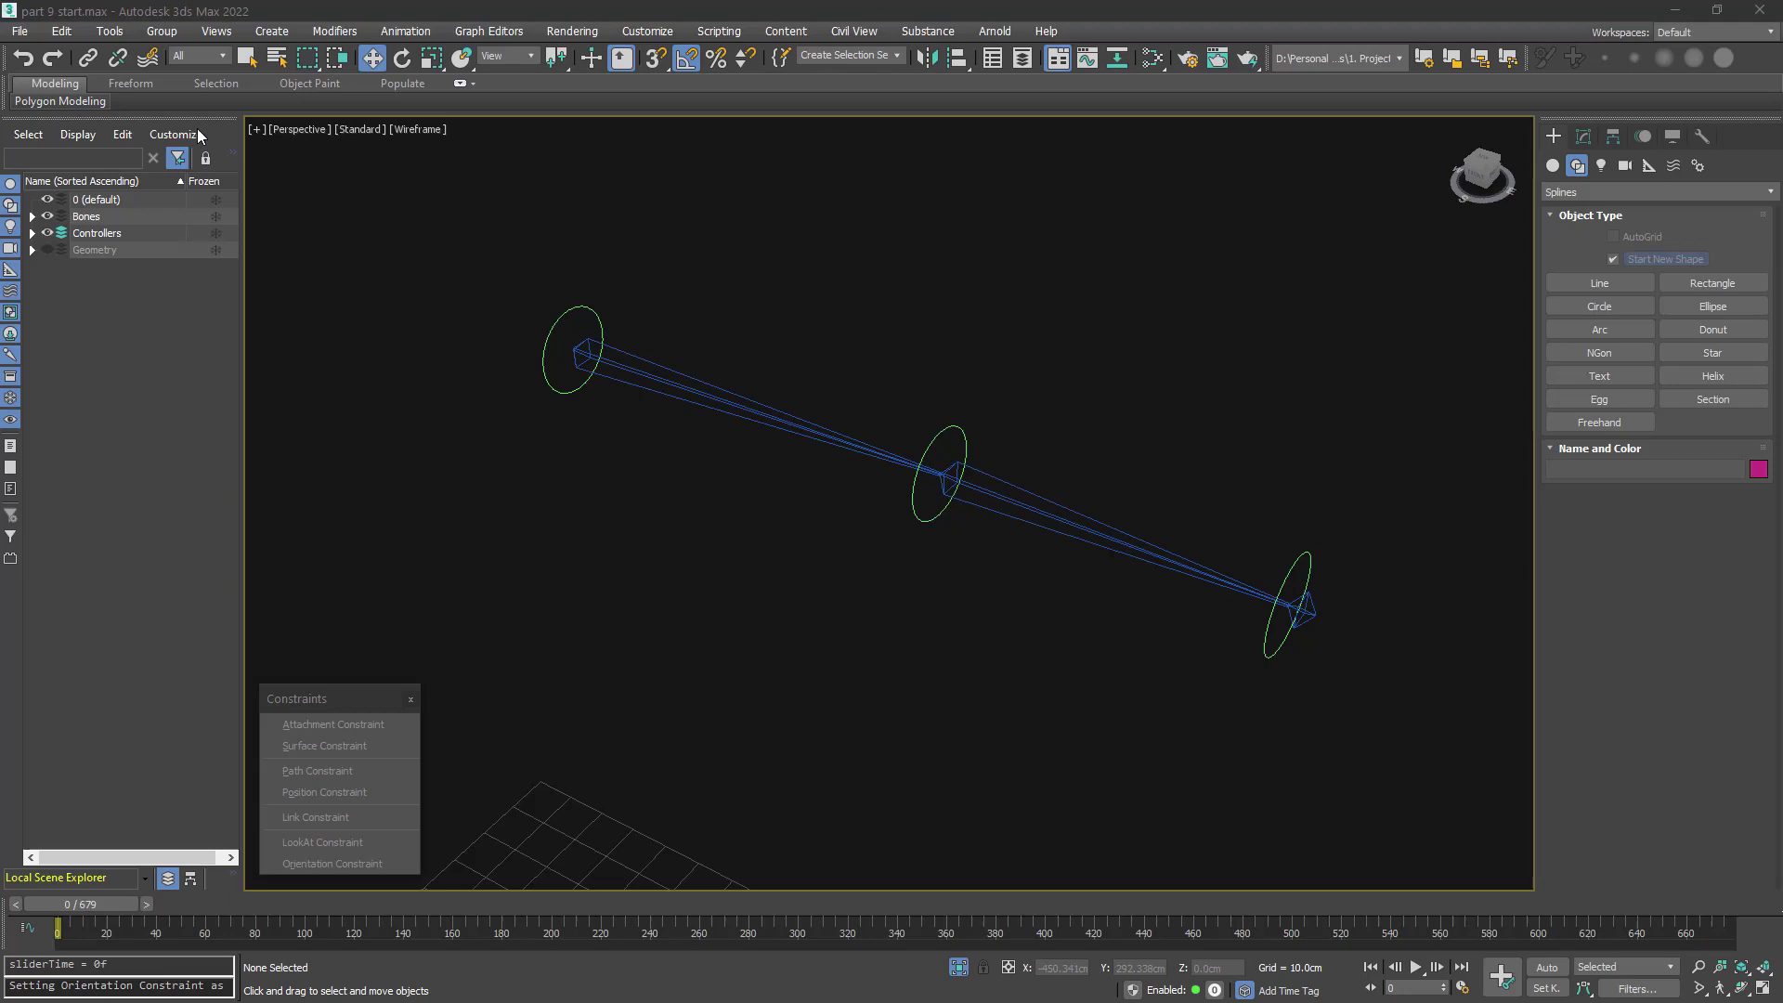
# - Link the wrist control to the forearm control and the forearm control to the shoulder control
pyautogui.click(88, 58)
pyautogui.moveTo(1303, 555); pyautogui.dragTo(854, 282)
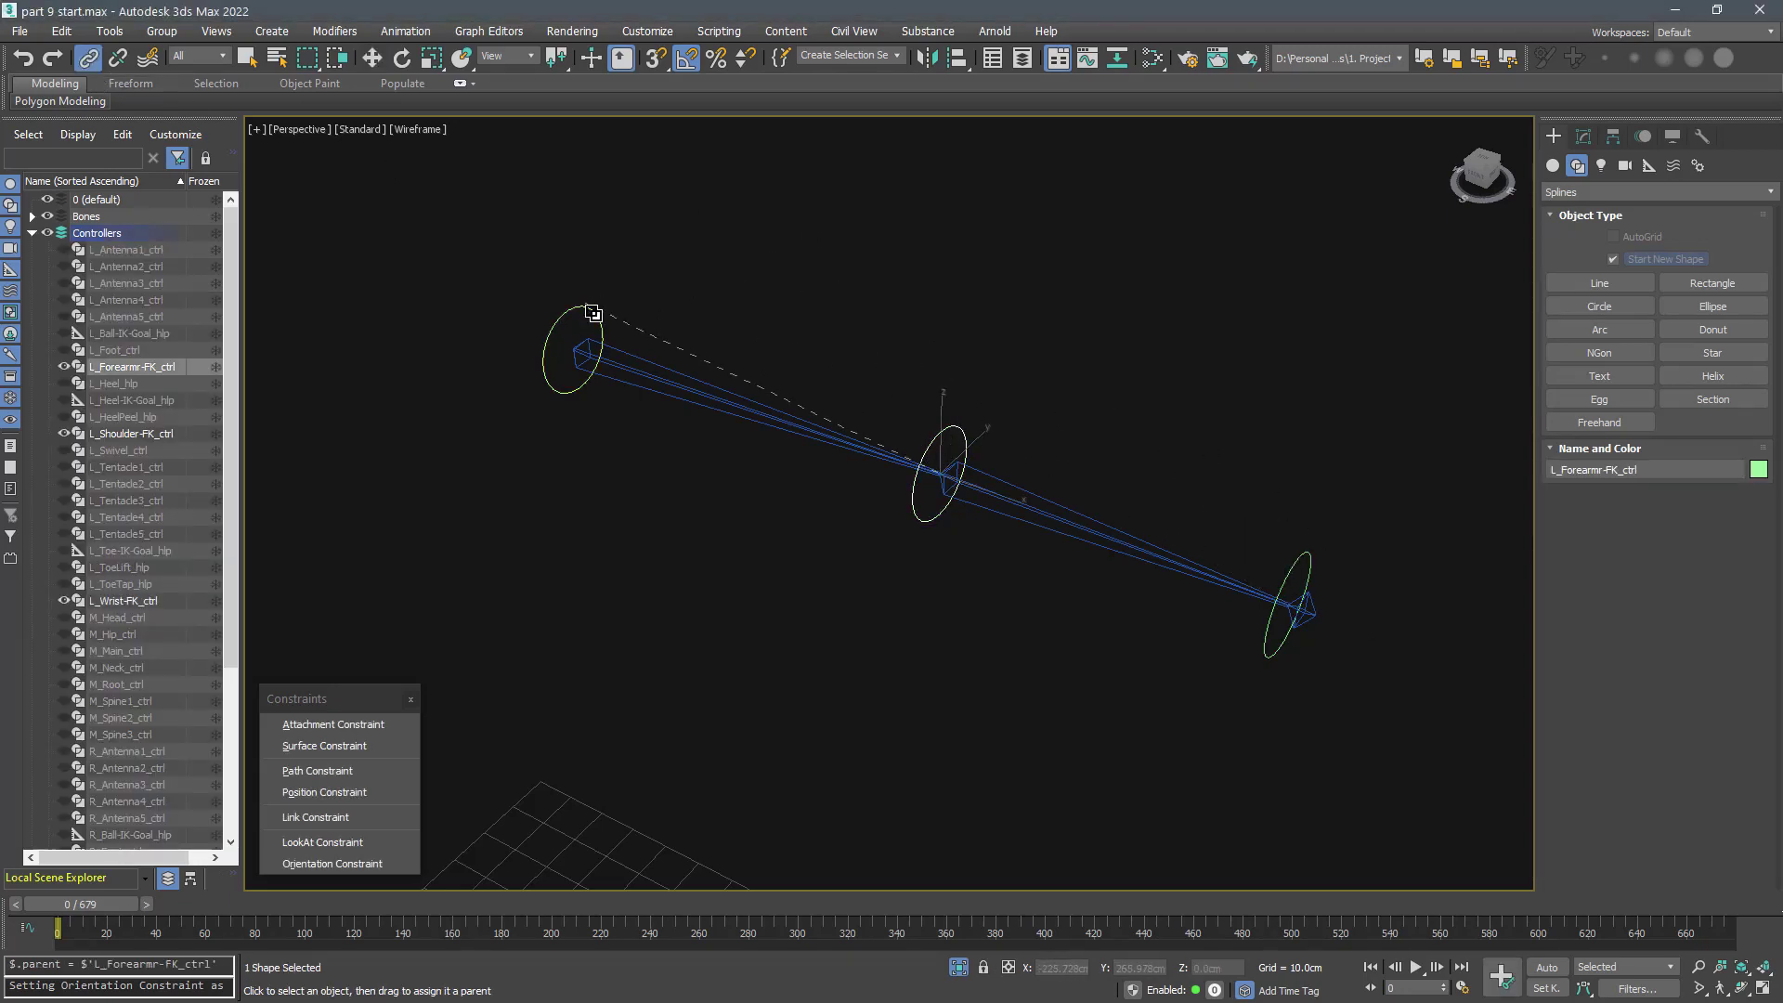
# - Unhide the L_Clav bone and link the shoulder FK control to it as parent
pyautogui.rightClick(668, 290)
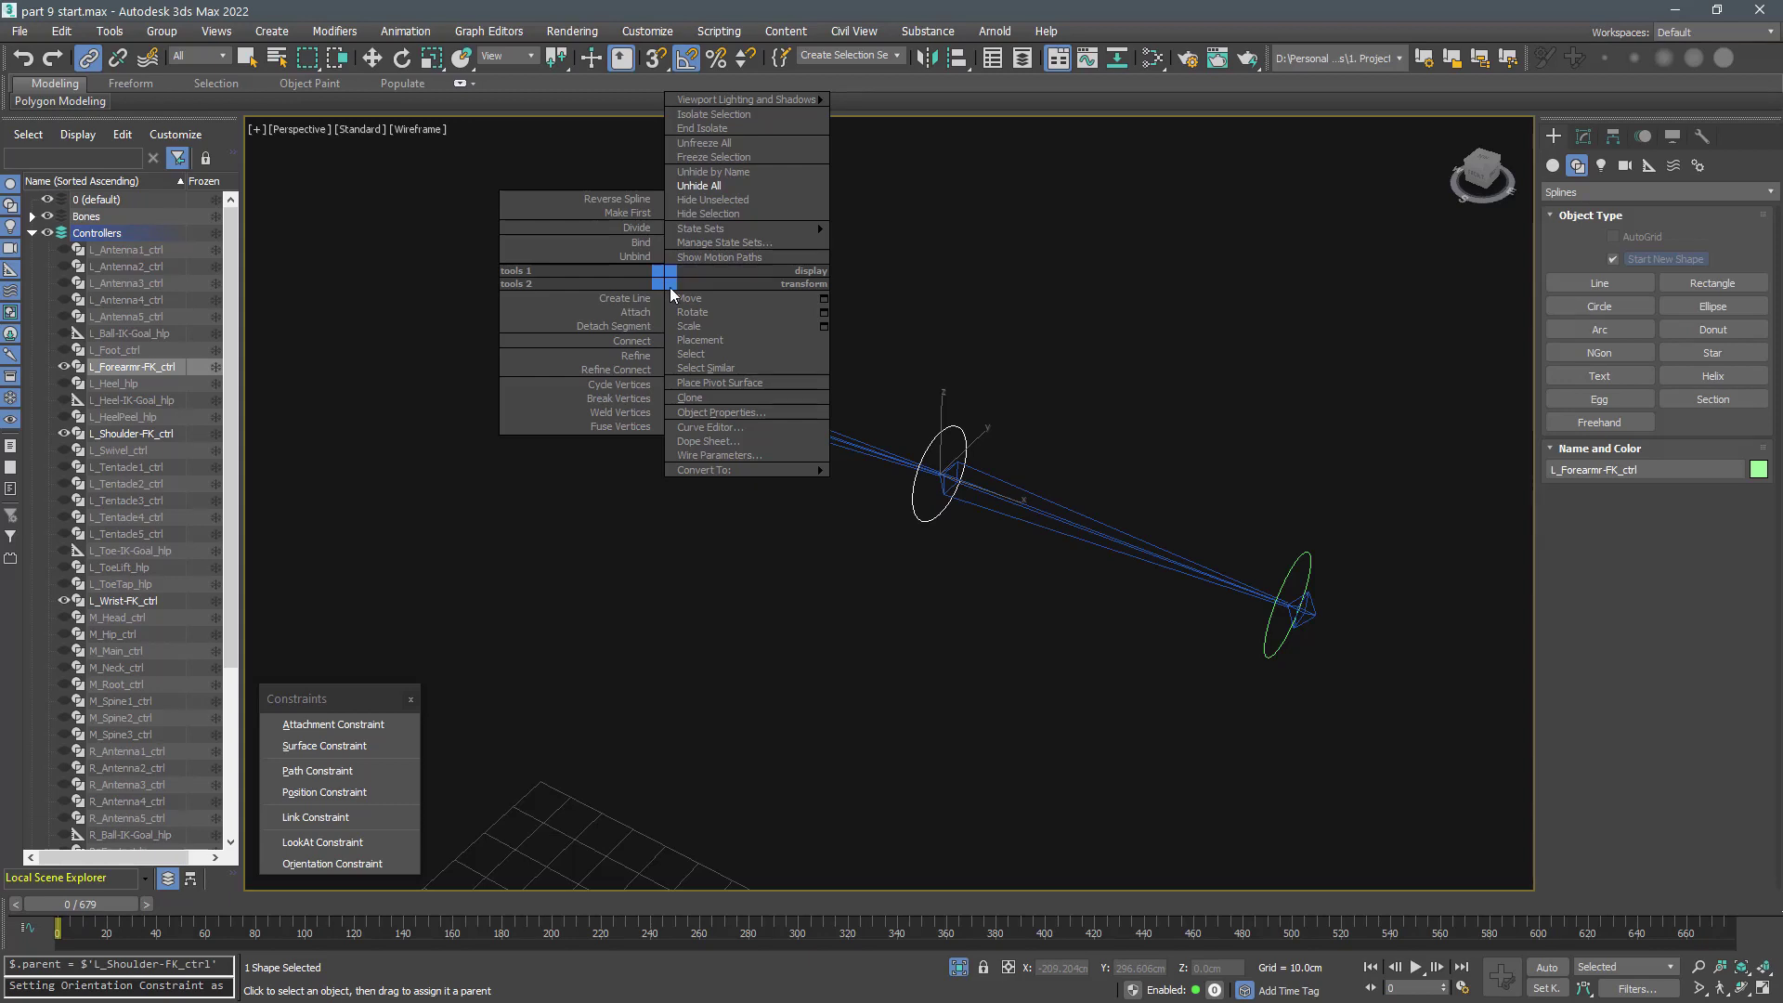
pyautogui.click(800, 173)
pyautogui.write('L_c')
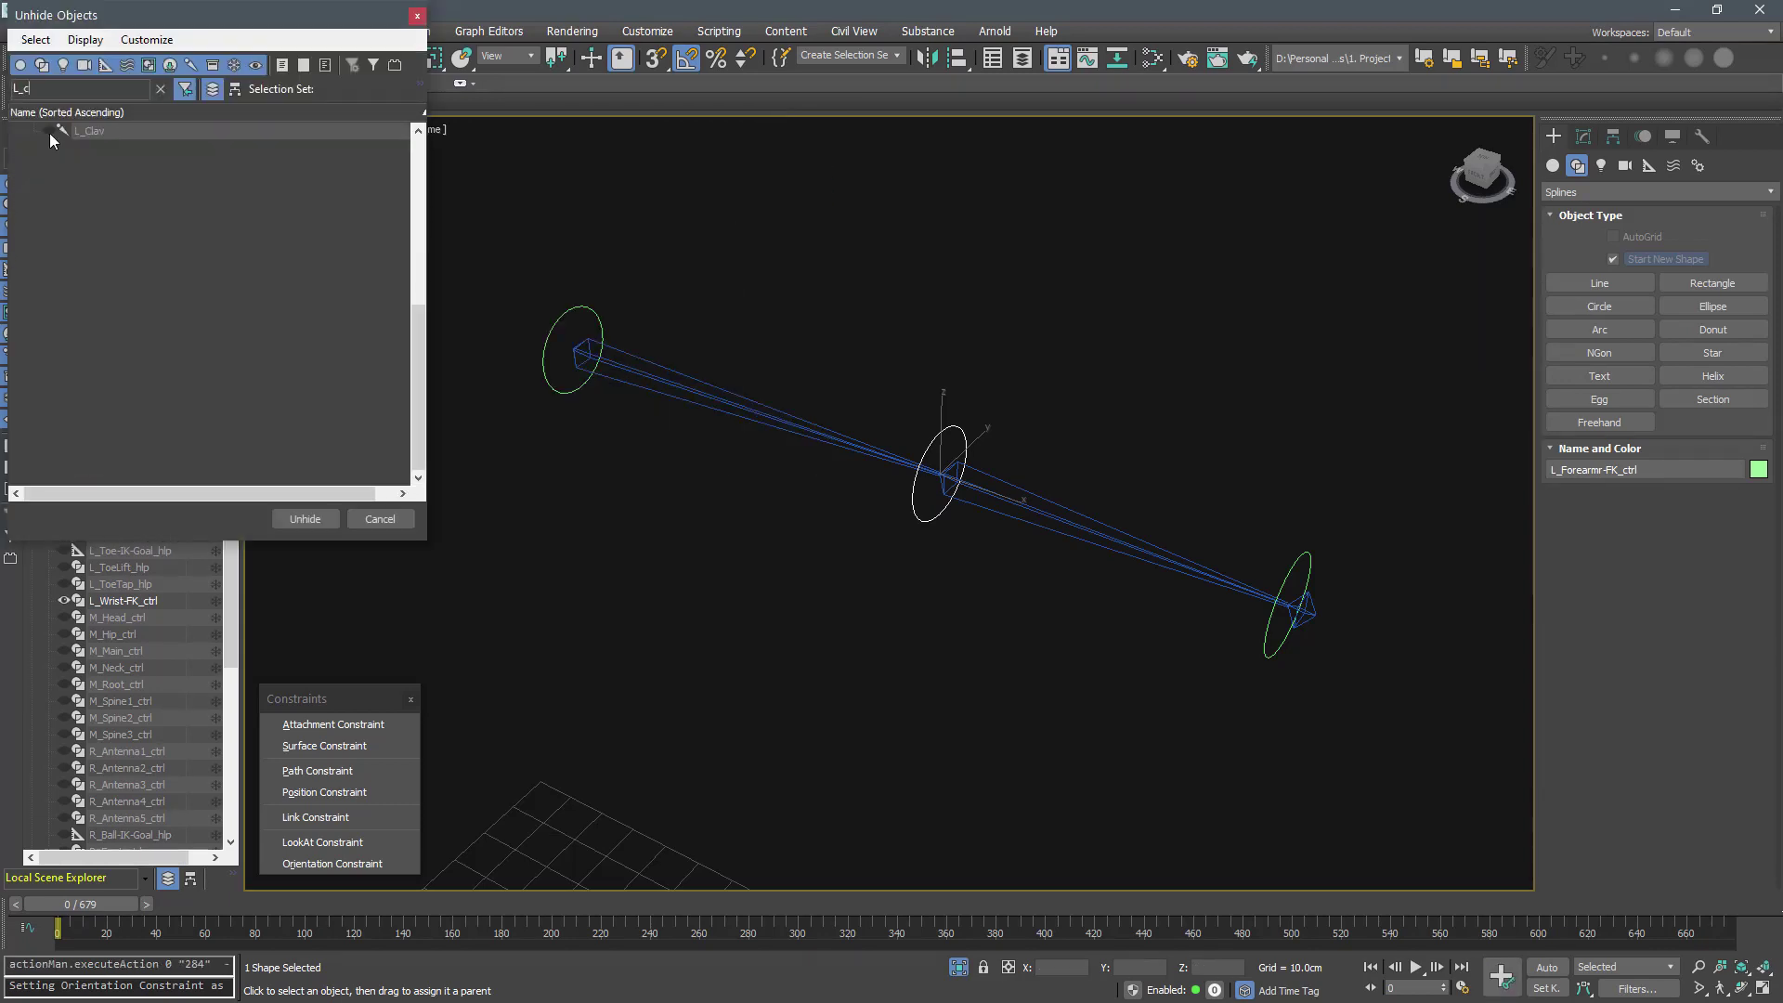
pyautogui.click(48, 132)
pyautogui.click(315, 520)
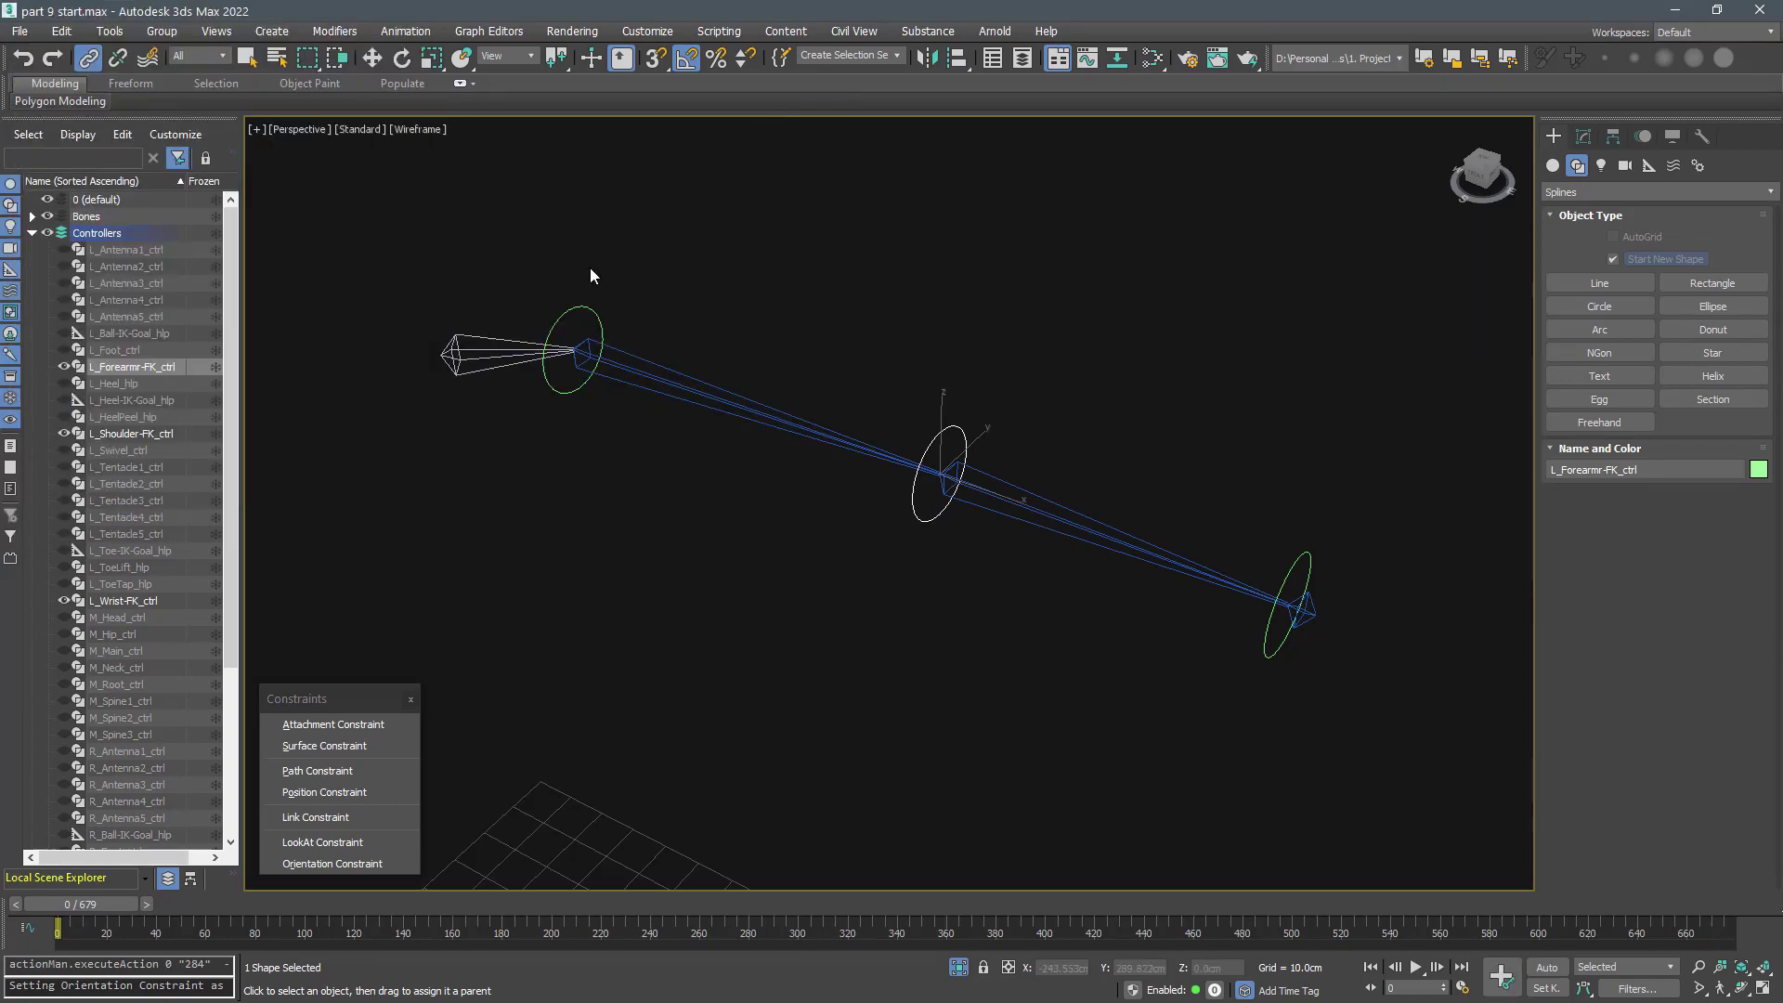
pyautogui.moveTo(571, 308); pyautogui.dragTo(479, 342)
pyautogui.click(507, 519)
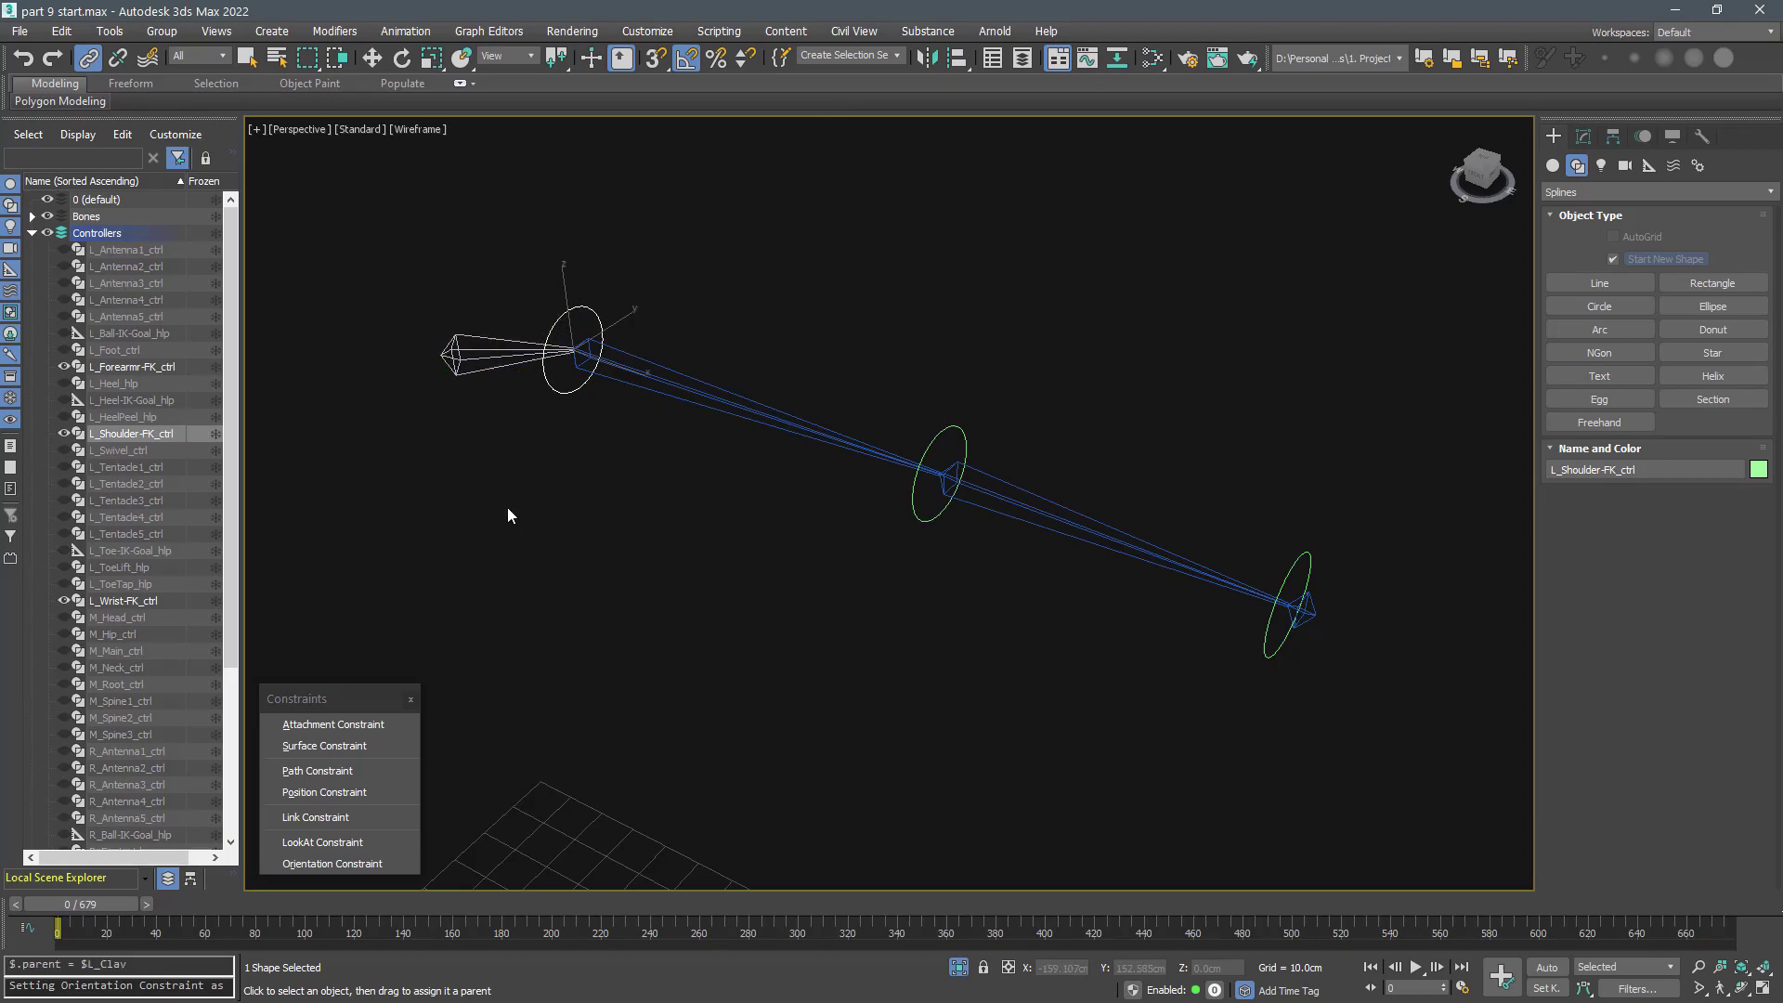
# - Select the shoulder control with its whole hierarchy and freeze the transforms of all three FK controls
pyautogui.doubleClick(602, 321)
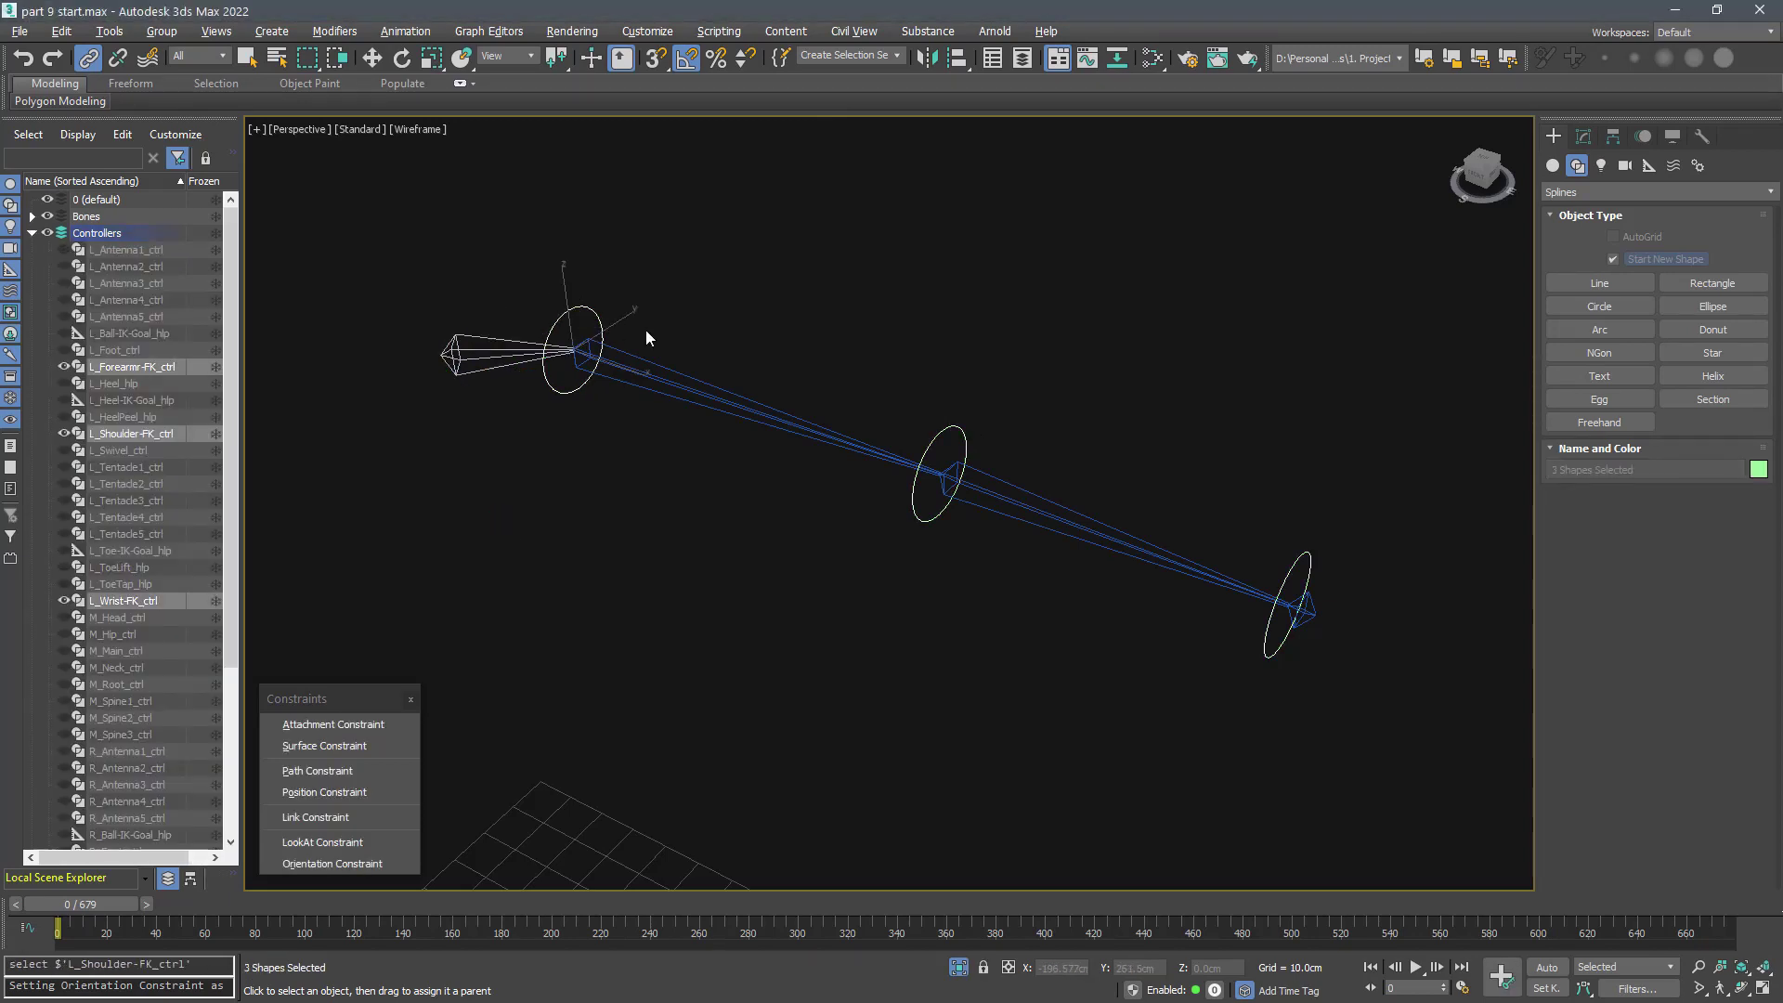
pyautogui.rightClick(689, 325)
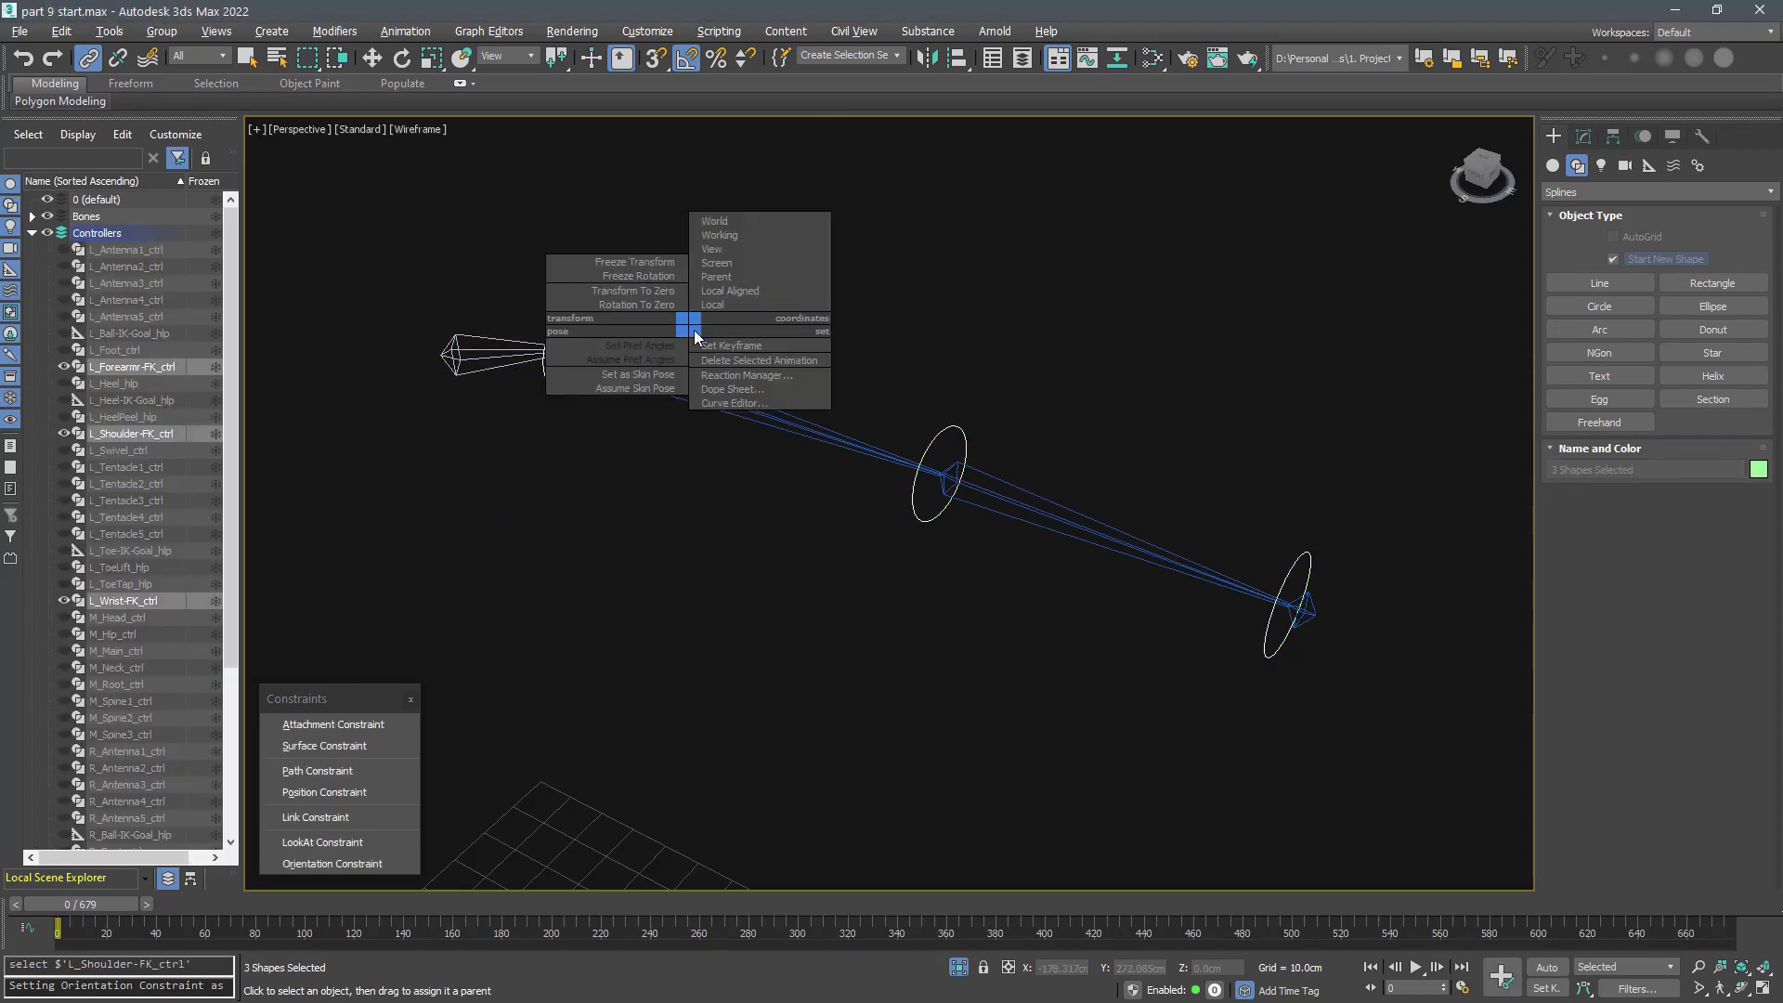
pyautogui.click(663, 264)
pyautogui.click(995, 562)
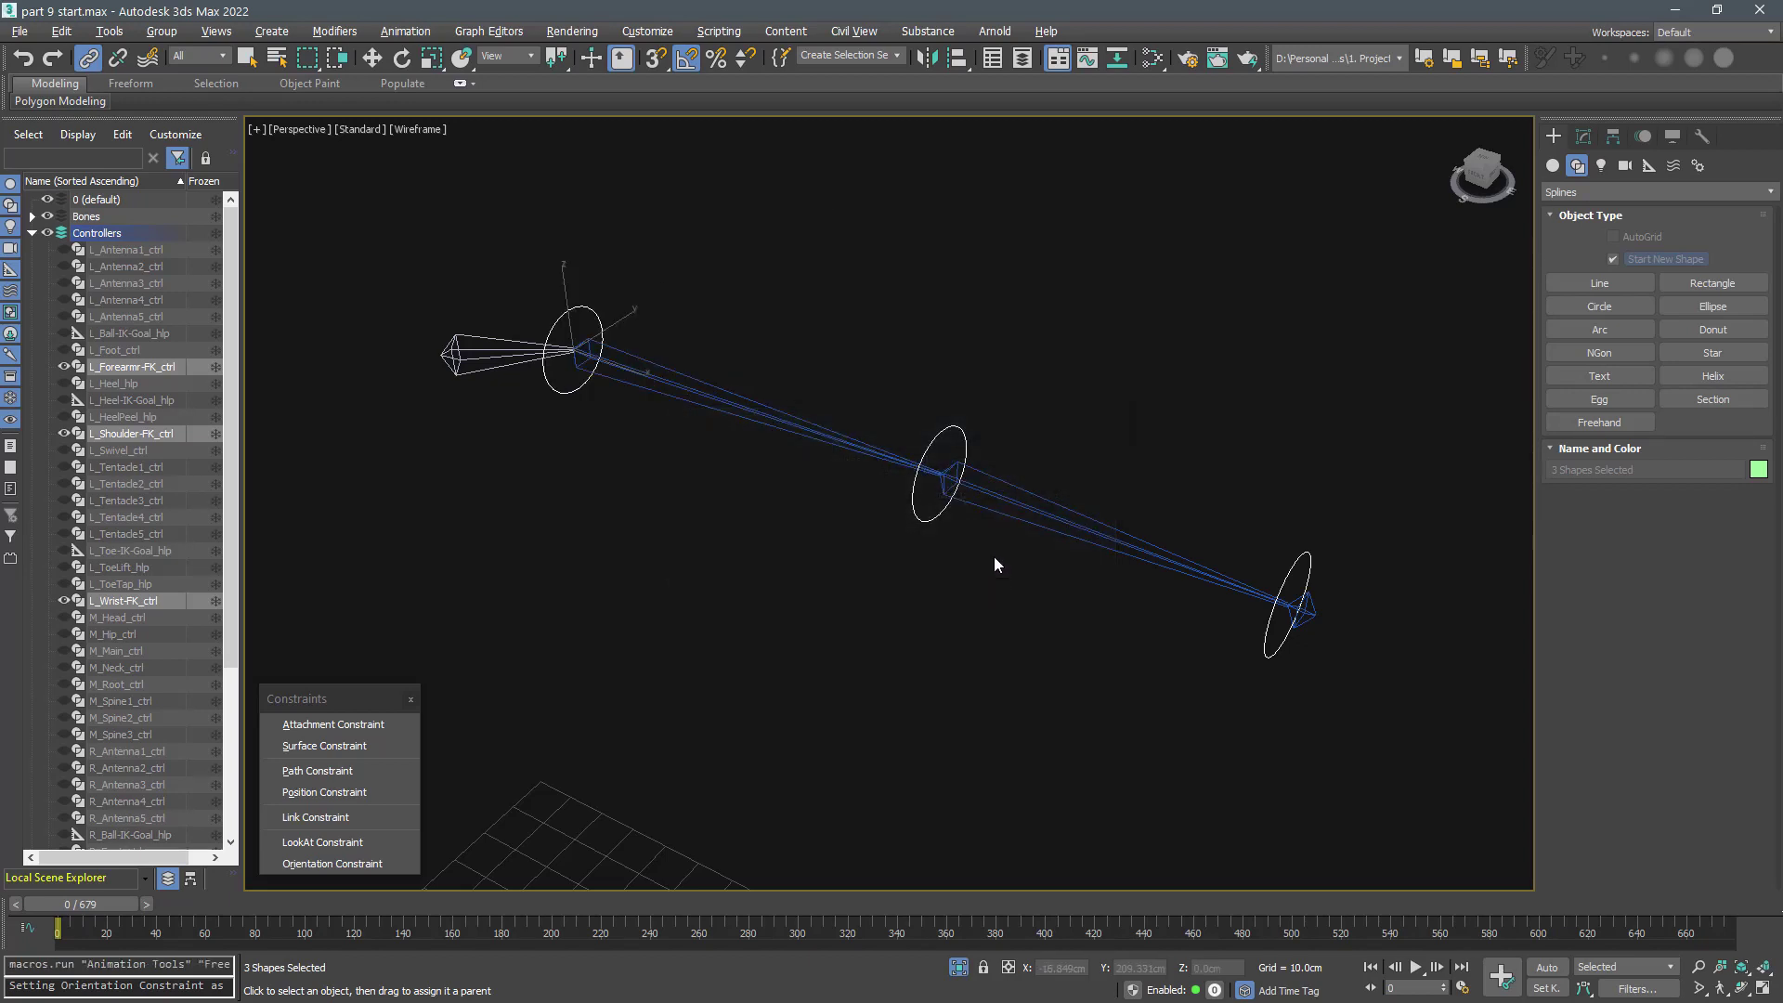
pyautogui.click(683, 276)
# - Test the FK arm by rotating the shoulder control, then cancel the rotation
pyautogui.press('e')
pyautogui.click(569, 359)
pyautogui.moveTo(570, 358); pyautogui.dragTo(563, 336)
pyautogui.rightClick(563, 337)
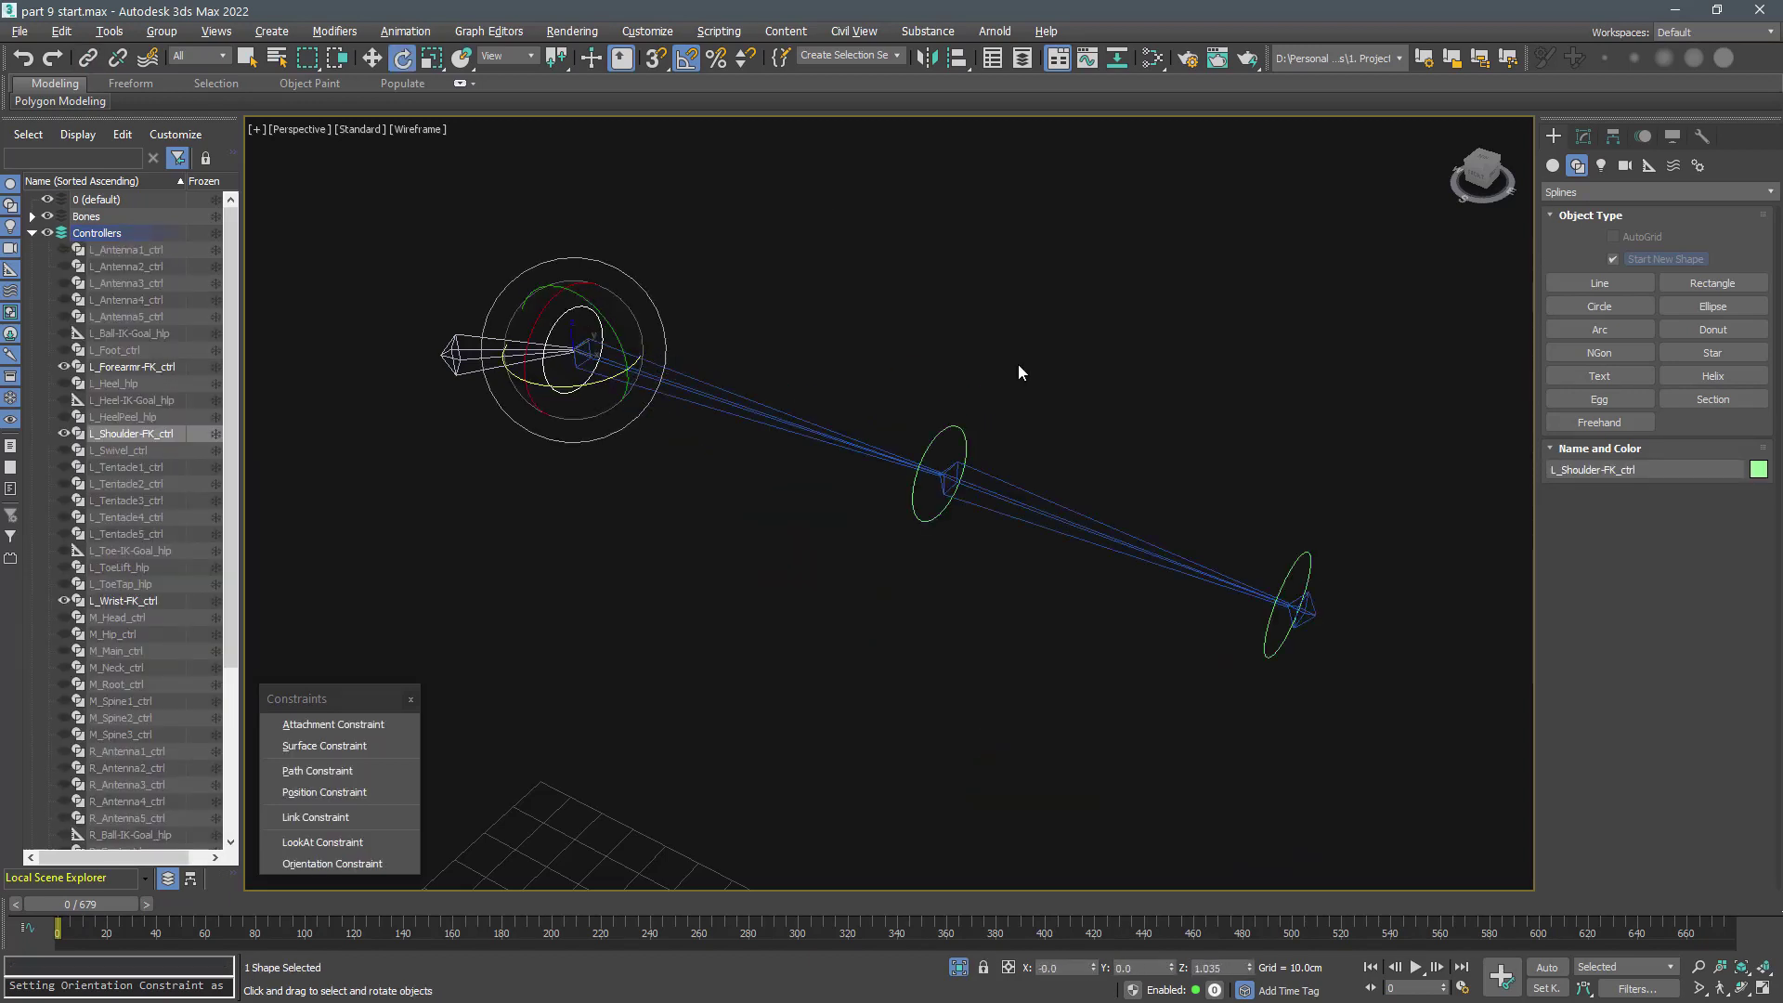
# - Test the forearm FK control by rotating it, cancel the rotation and clear the selection
pyautogui.click(945, 430)
pyautogui.moveTo(949, 455); pyautogui.dragTo(925, 490)
pyautogui.rightClick(924, 489)
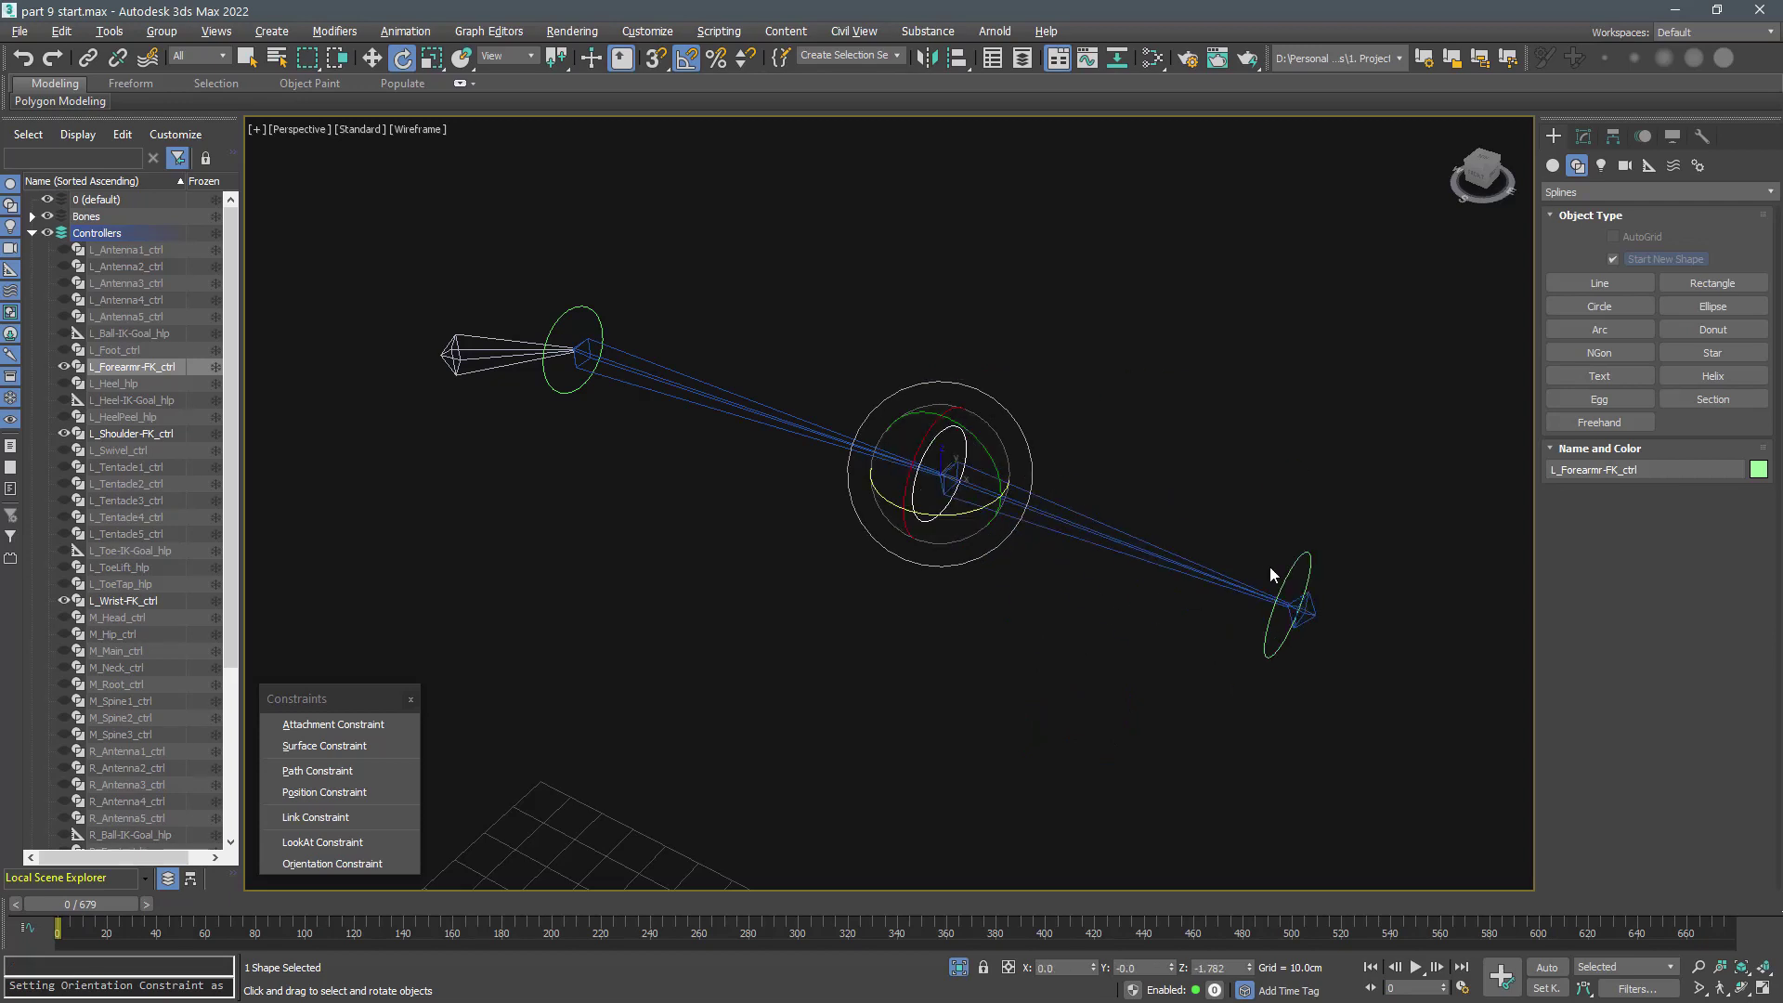
pyautogui.click(1284, 584)
pyautogui.hotkey('ctrl', 'z')
pyautogui.hotkey('ctrl', 'z')
pyautogui.click(1238, 458)
# - Unhide all objects together with all hidden layers
pyautogui.rightClick(366, 306)
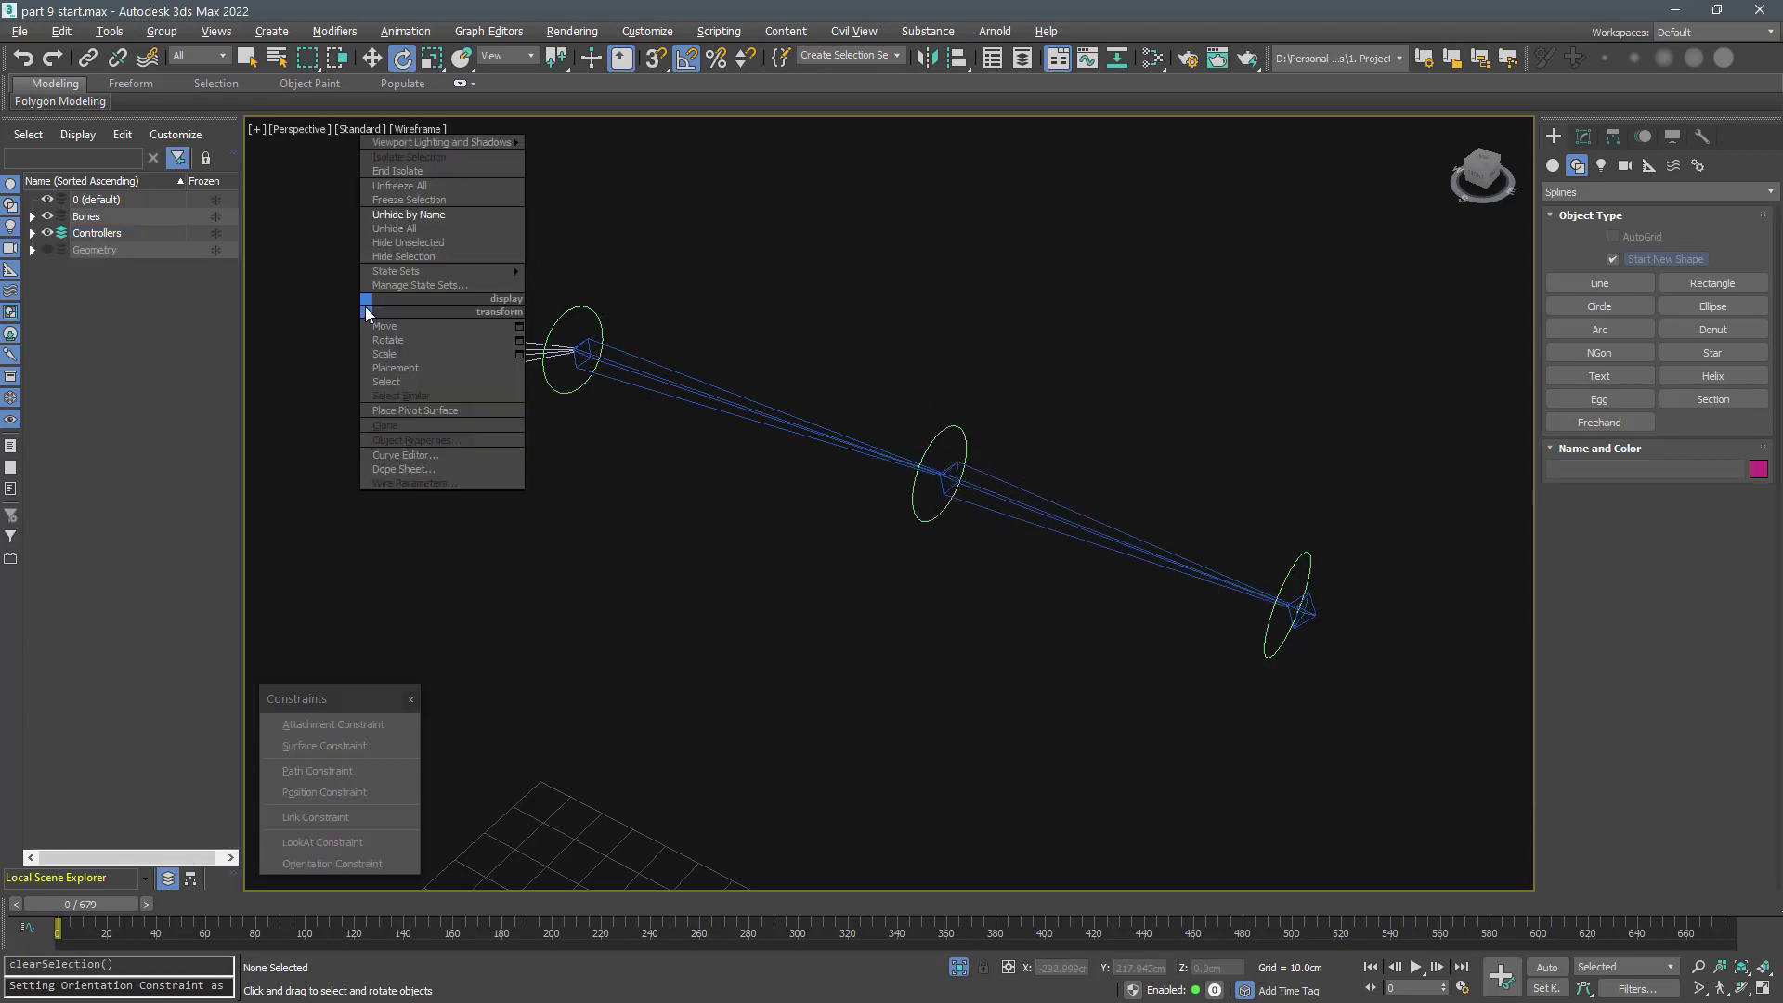
pyautogui.click(399, 229)
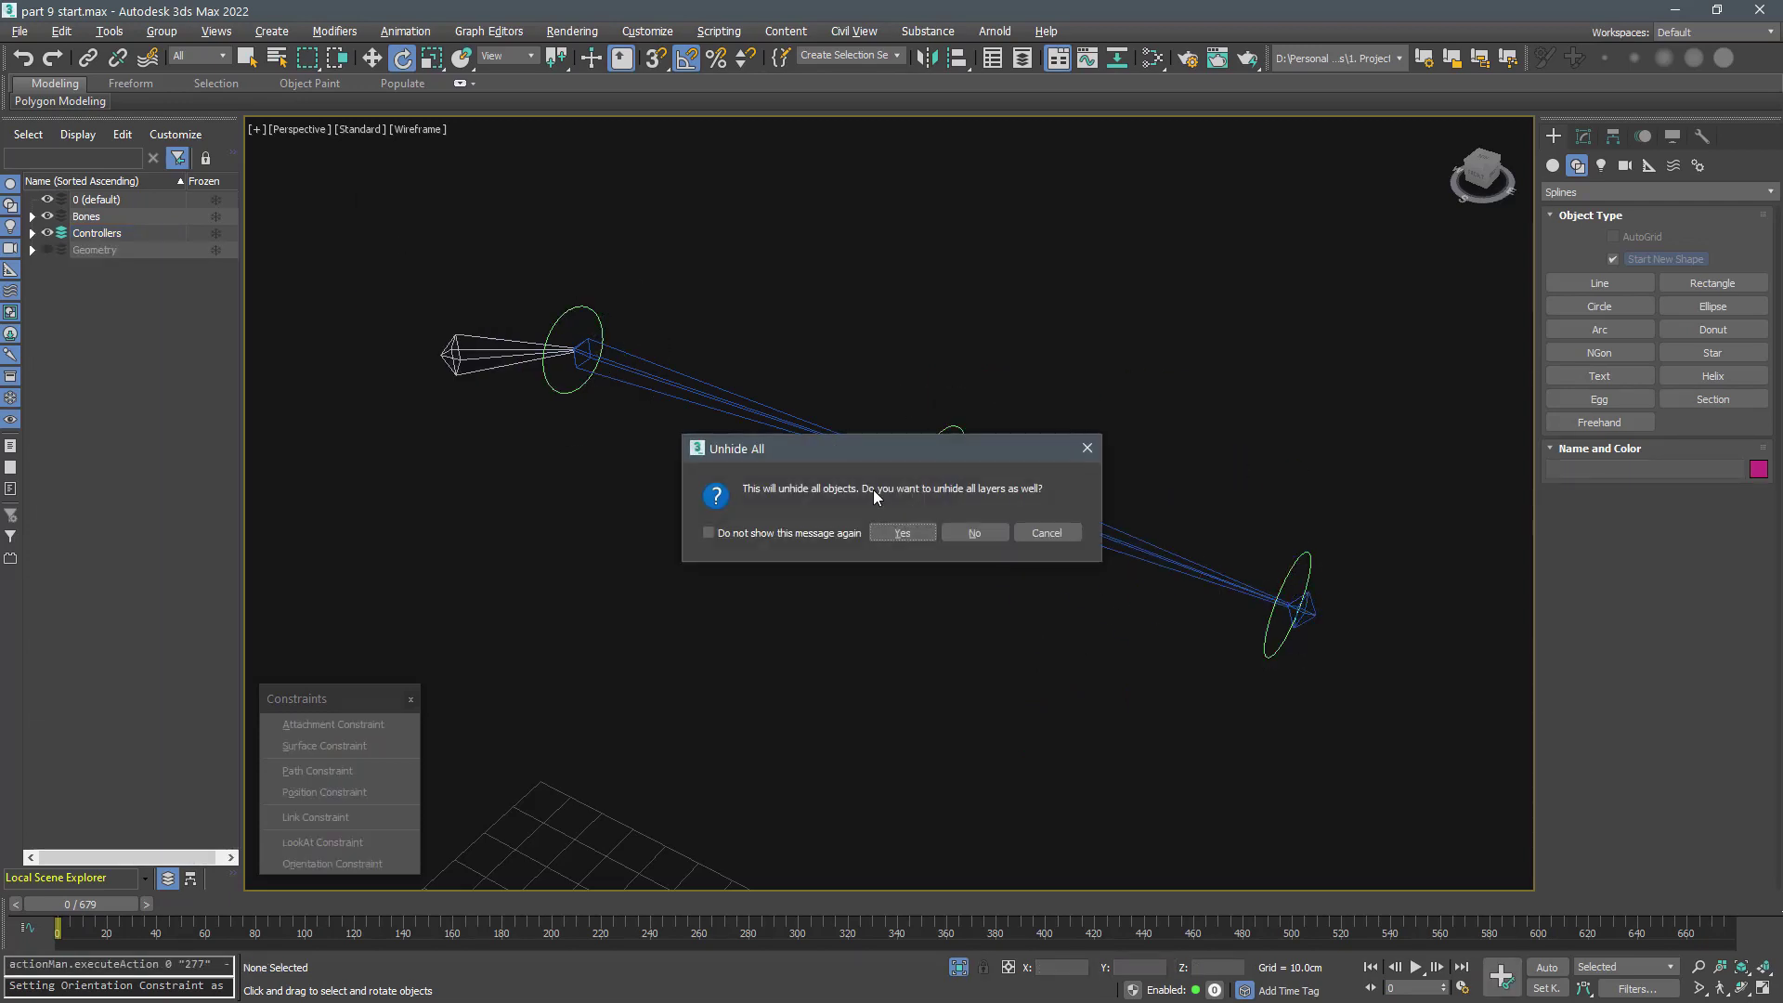
pyautogui.click(902, 533)
# - Select the left arm's IK bone chain with its hierarchy and isolate it
pyautogui.scroll(5, 662, 371)
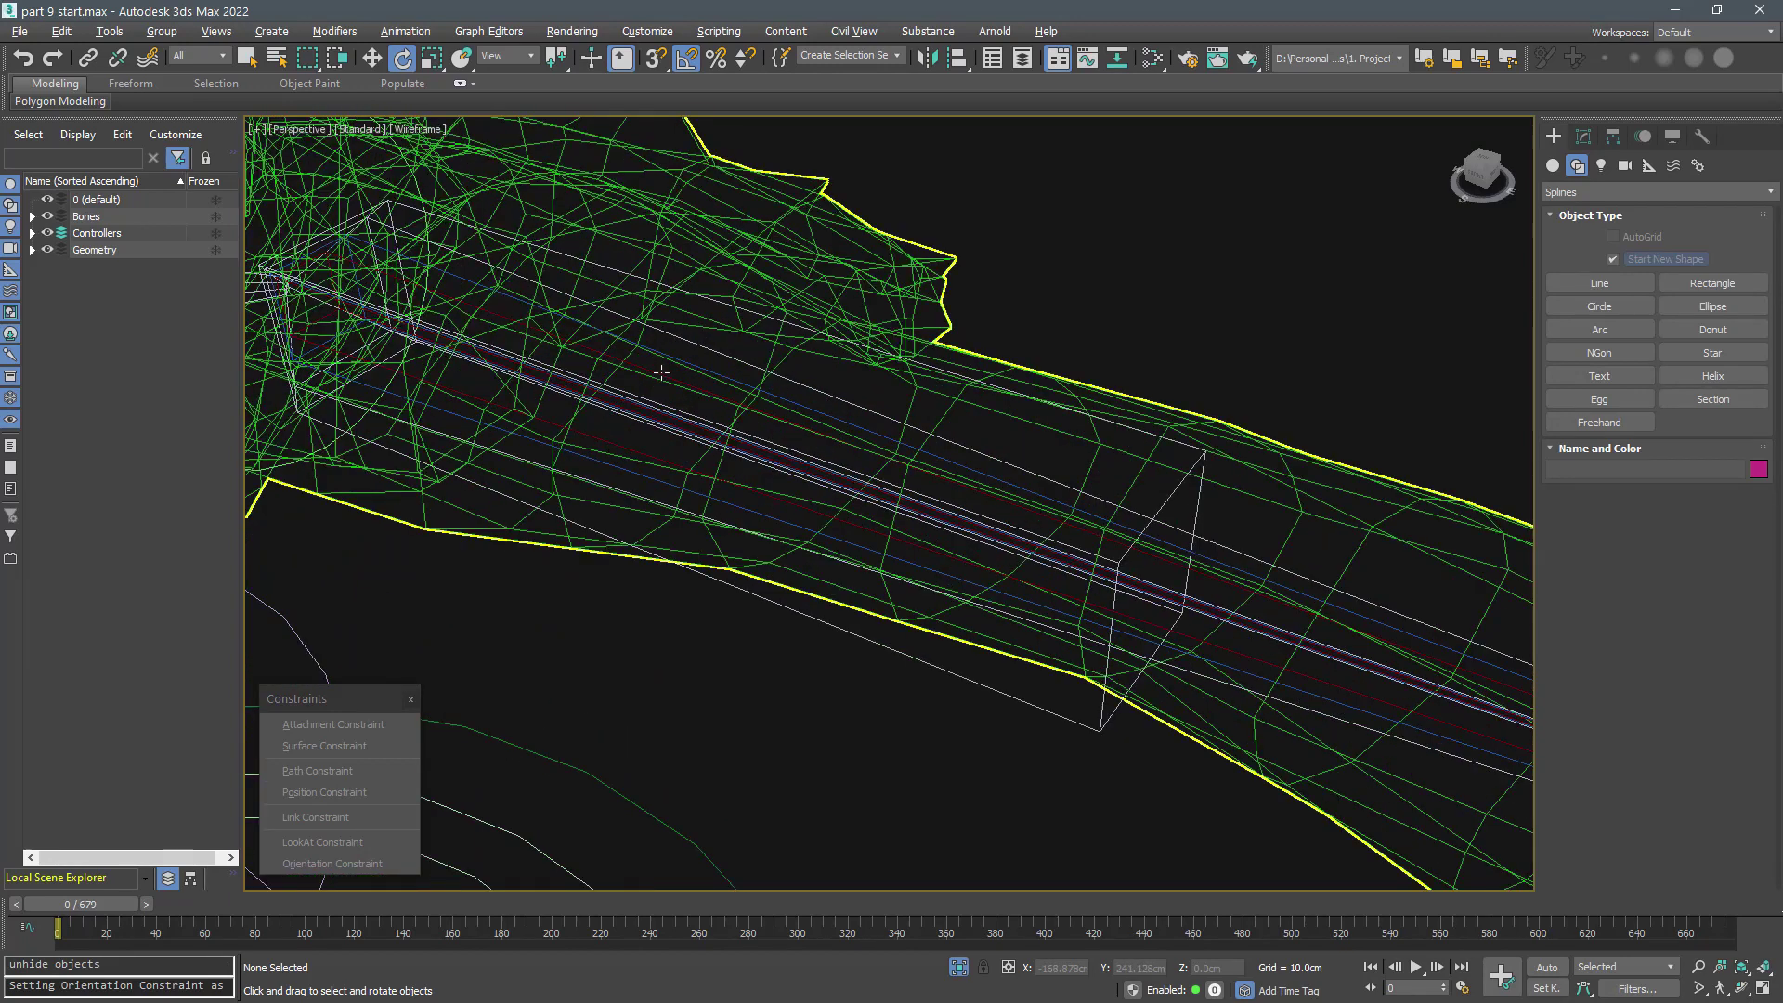
pyautogui.doubleClick(661, 373)
pyautogui.hotkey('alt', 'q')
pyautogui.click(805, 273)
pyautogui.scroll(-2, 805, 273)
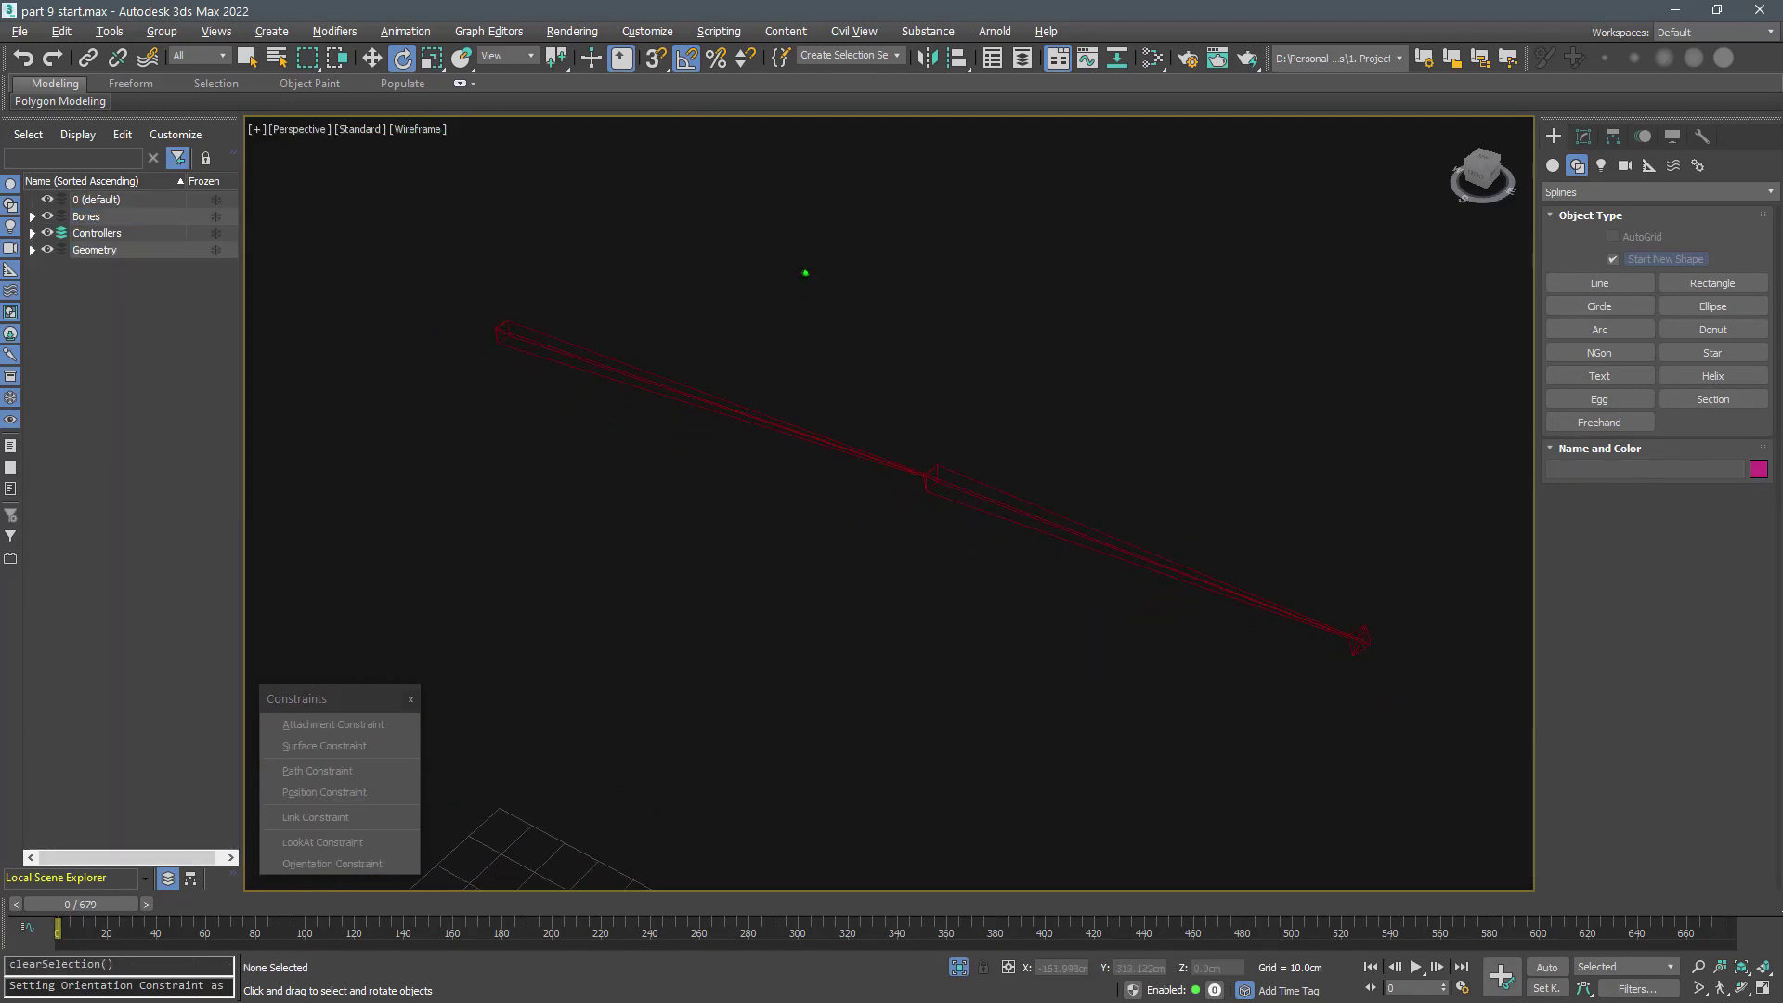
pyautogui.keyDown('alt'); pyautogui.moveTo(805, 273); pyautogui.dragTo(797, 253, button='middle'); pyautogui.keyUp('alt')
# - Create an HI Solver IK chain from L_Shoulder-IK to L_Wrist-IK and name it L_Arm-IK_hlp
pyautogui.click(707, 399)
pyautogui.click(421, 33)
pyautogui.moveTo(431, 108)
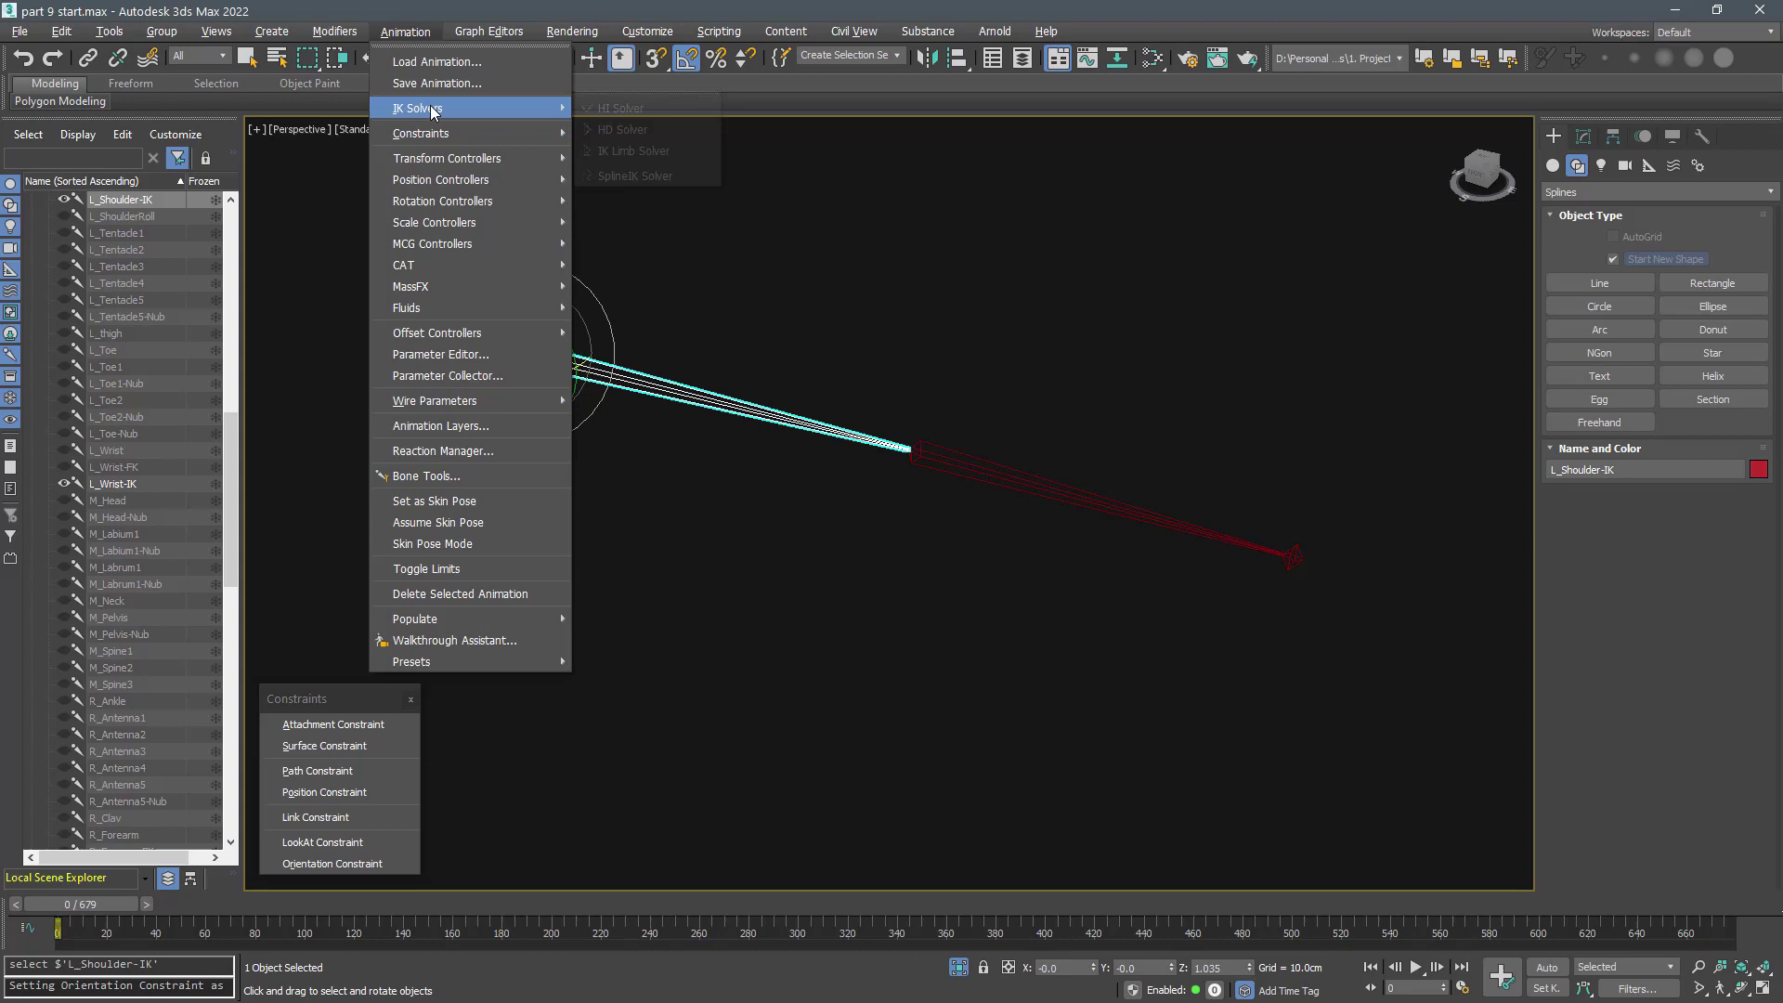
pyautogui.click(627, 113)
pyautogui.click(1293, 556)
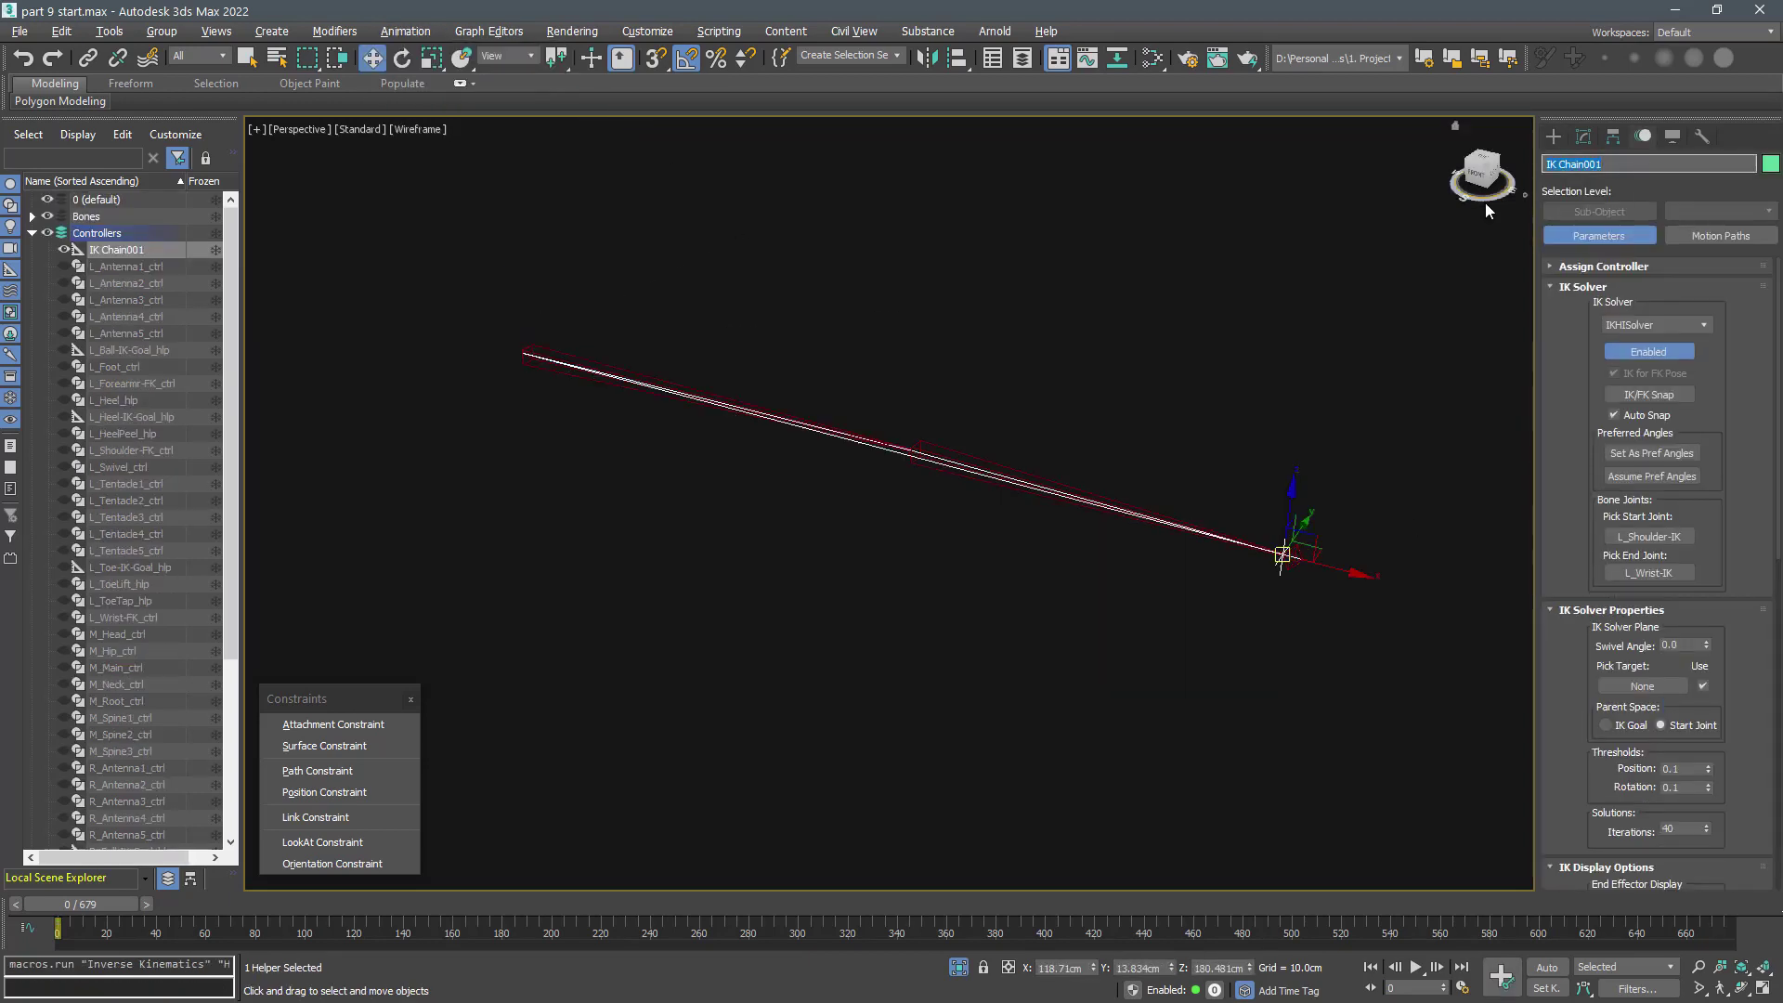
pyautogui.write('L_Arm-IK_hlp')
pyautogui.press('Return')
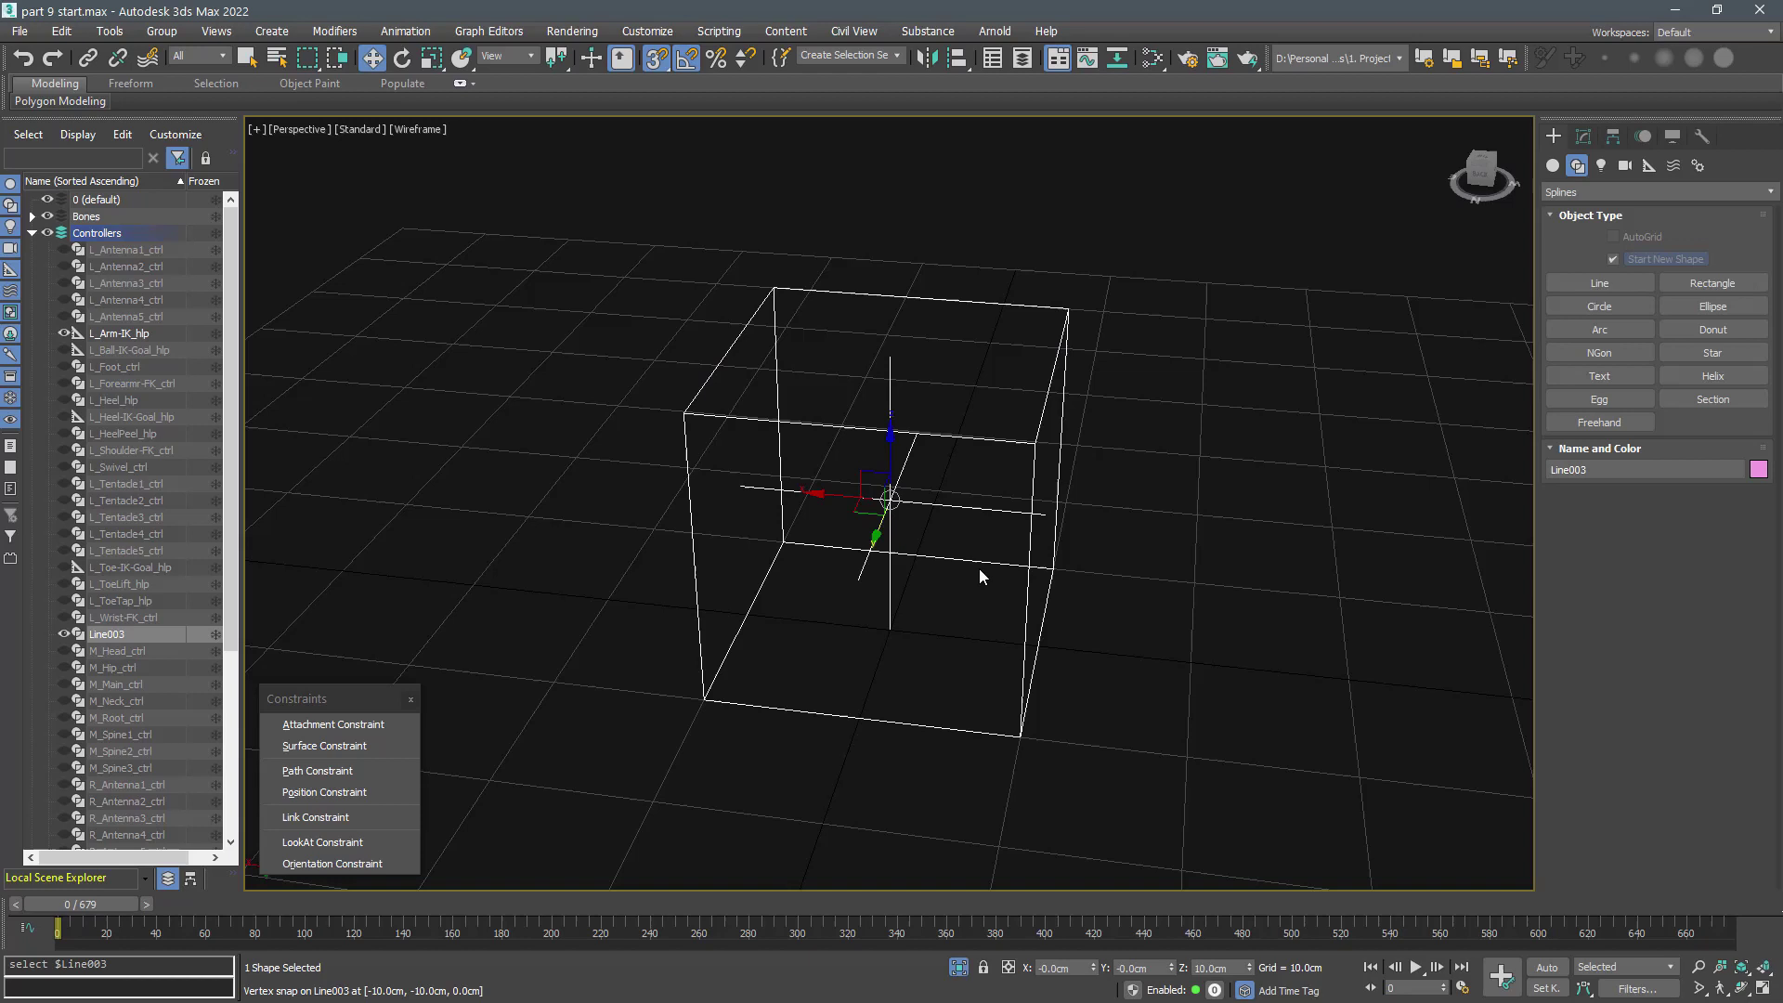
# - Align the cube spline to L_Arm-IK_hlp, pivot point to pivot point, matching position and orientation on all axes
pyautogui.scroll(-10, 937, 572)
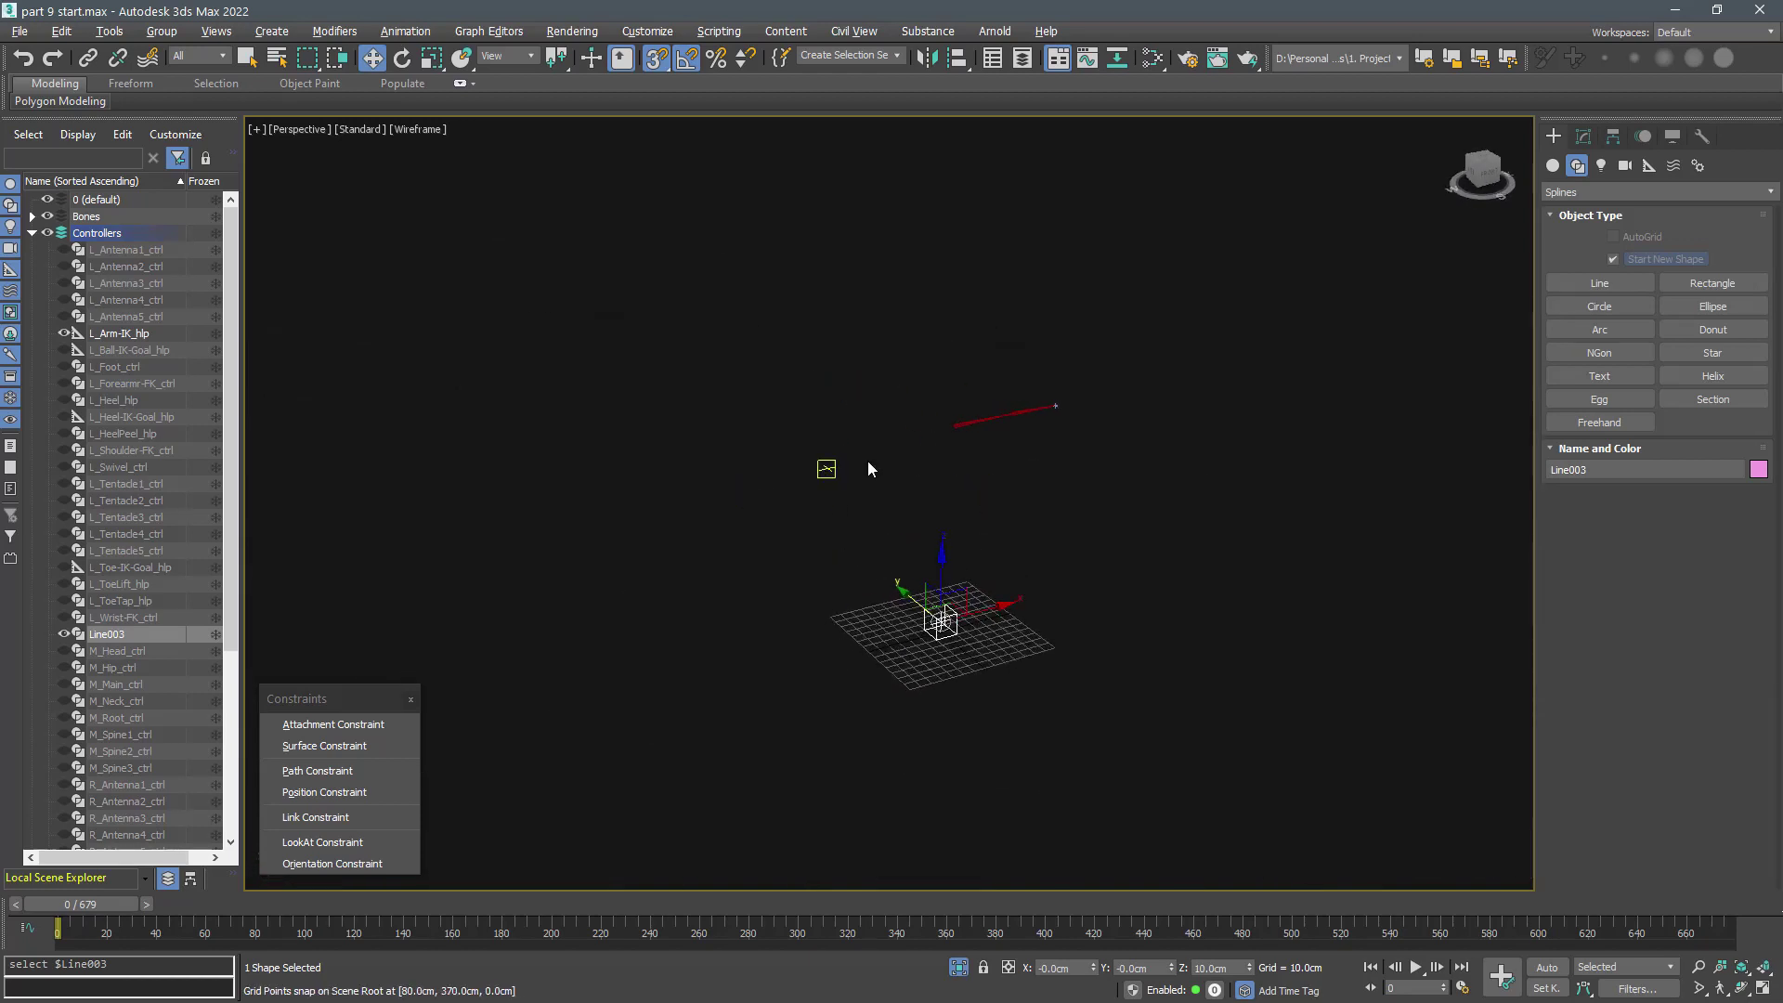
pyautogui.scroll(8, 934, 362)
pyautogui.click(927, 385)
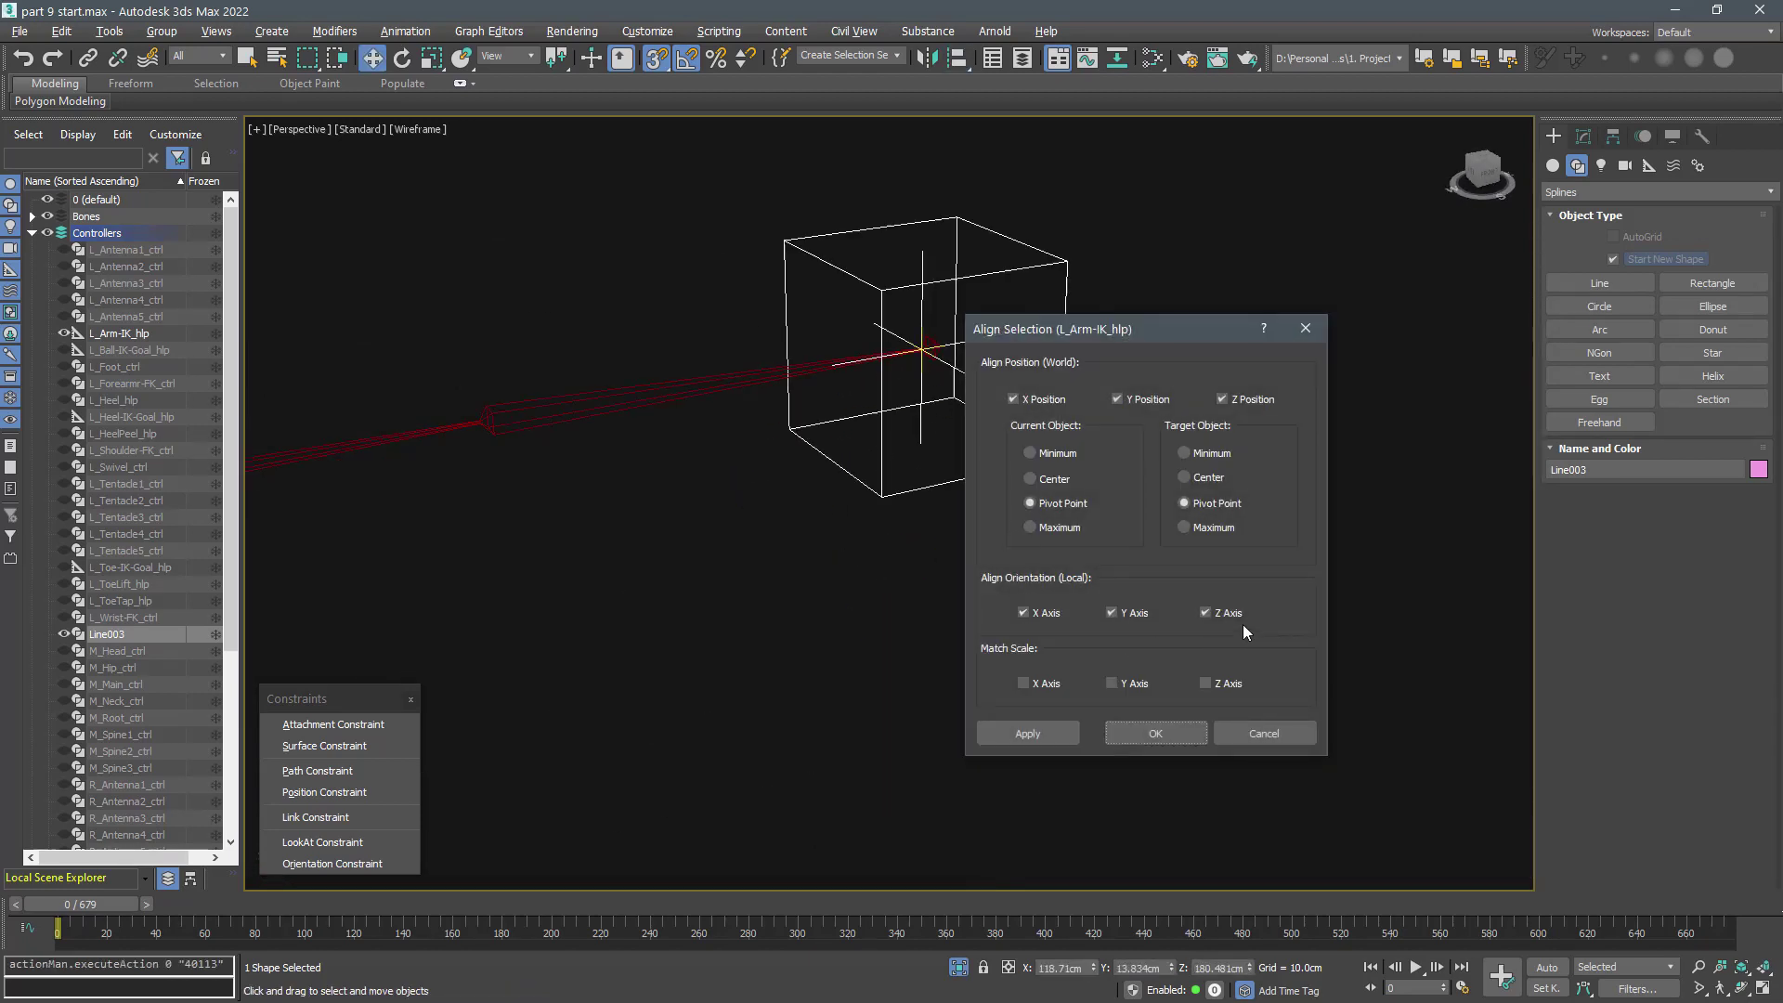
pyautogui.click(1184, 737)
# - Apply a Position Constraint to L_Arm-IK_hlp with the cube spline as its target
pyautogui.scroll(5, 942, 459)
pyautogui.moveTo(1087, 468); pyautogui.dragTo(1067, 320, button='middle')
pyautogui.click(1082, 436)
pyautogui.click(778, 733)
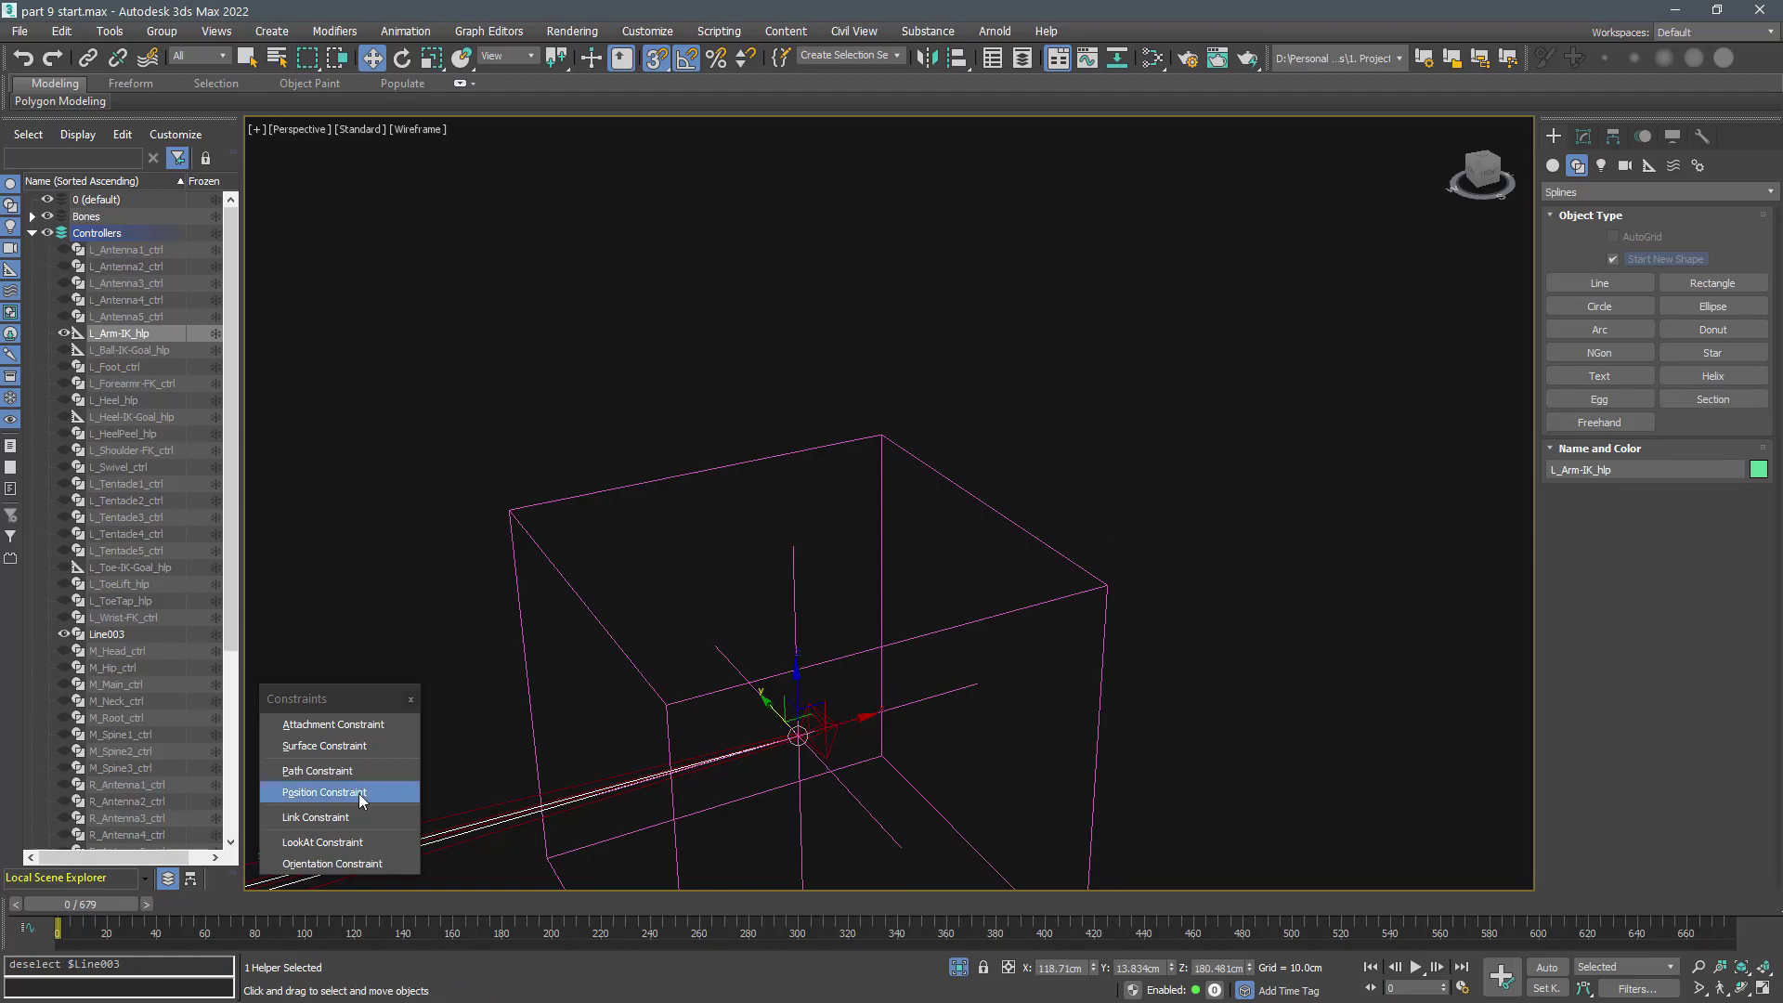
pyautogui.click(324, 792)
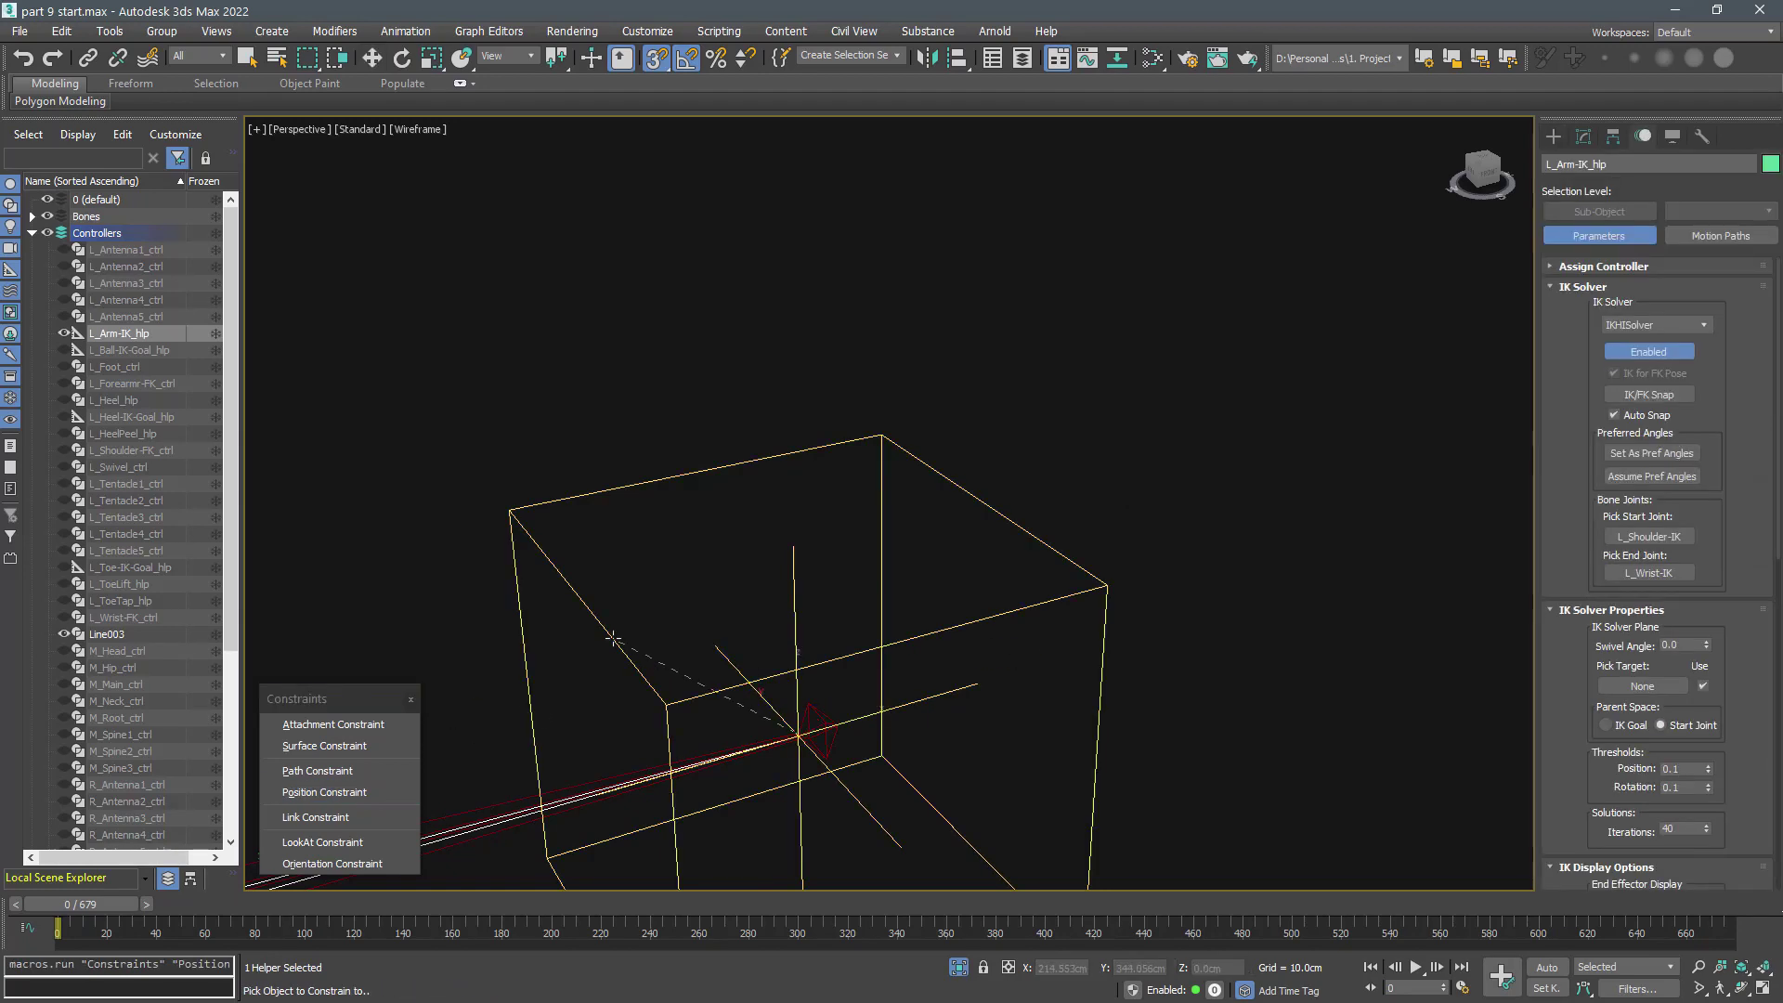
pyautogui.click(1016, 523)
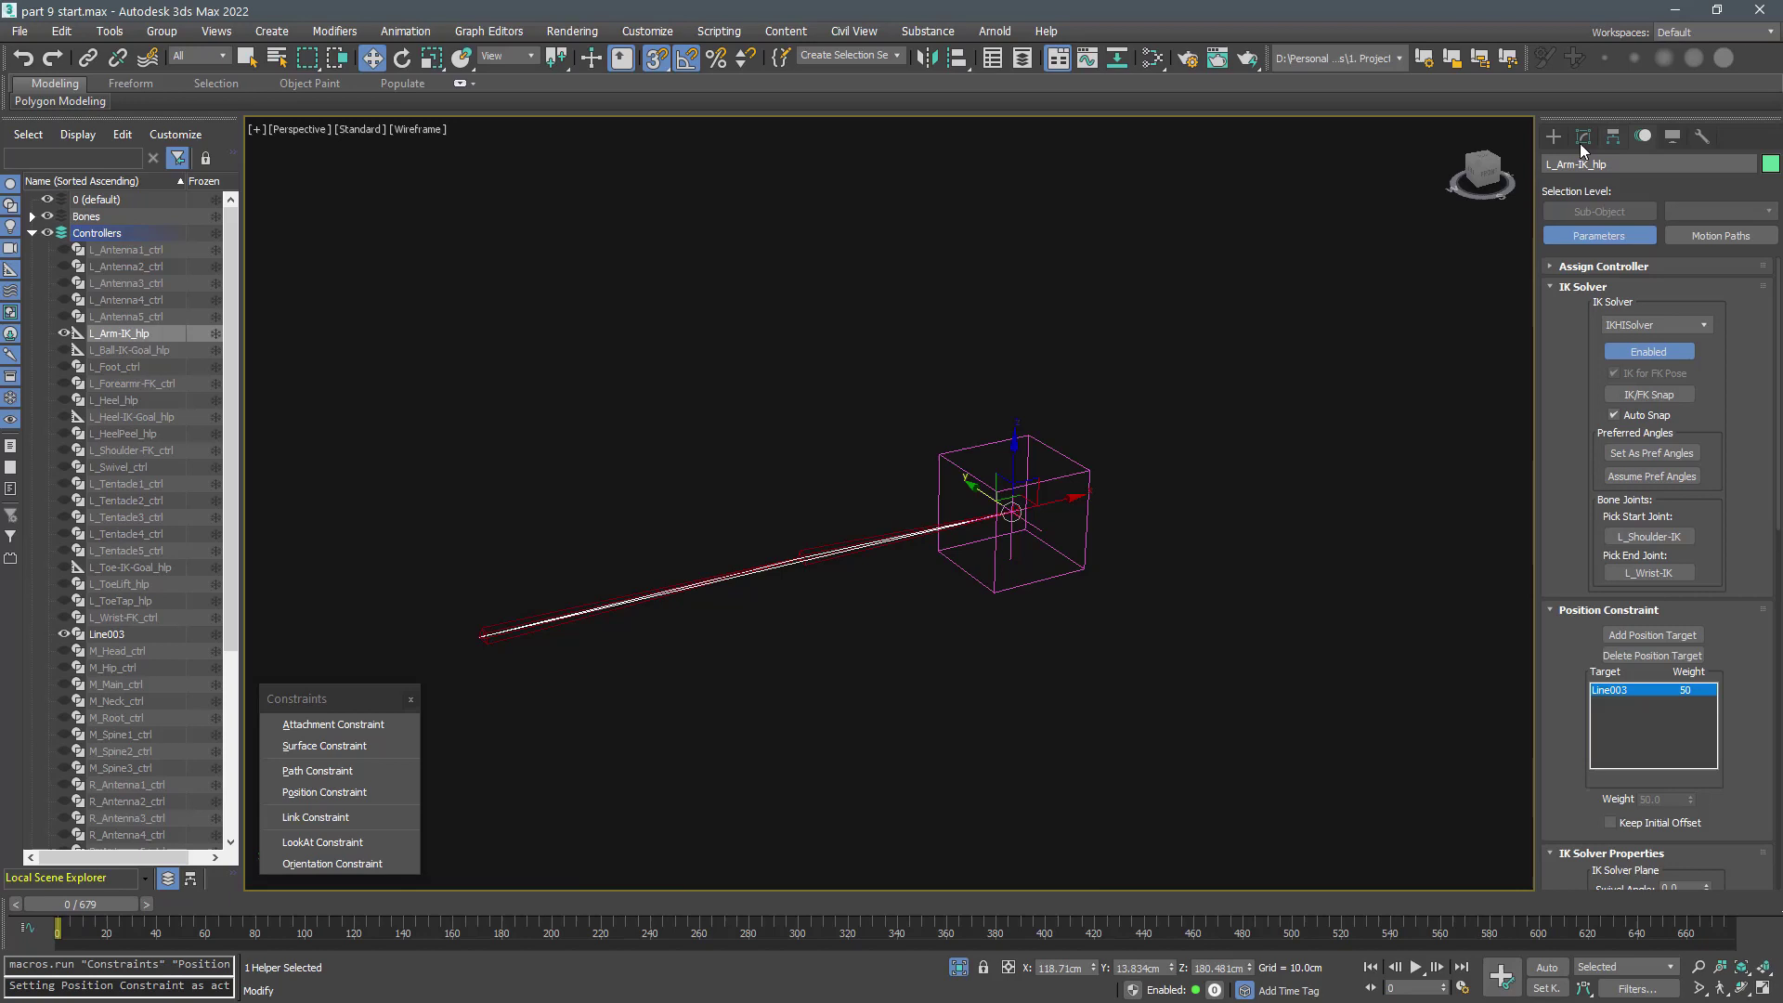
# - Turn off snapping and test the IK arm by moving the cube spline, cancelling the move
pyautogui.click(1554, 138)
pyautogui.keyDown('alt'); pyautogui.moveTo(1292, 286); pyautogui.dragTo(1133, 368, button='middle'); pyautogui.keyUp('alt')
pyautogui.click(1064, 465)
pyautogui.press('s')
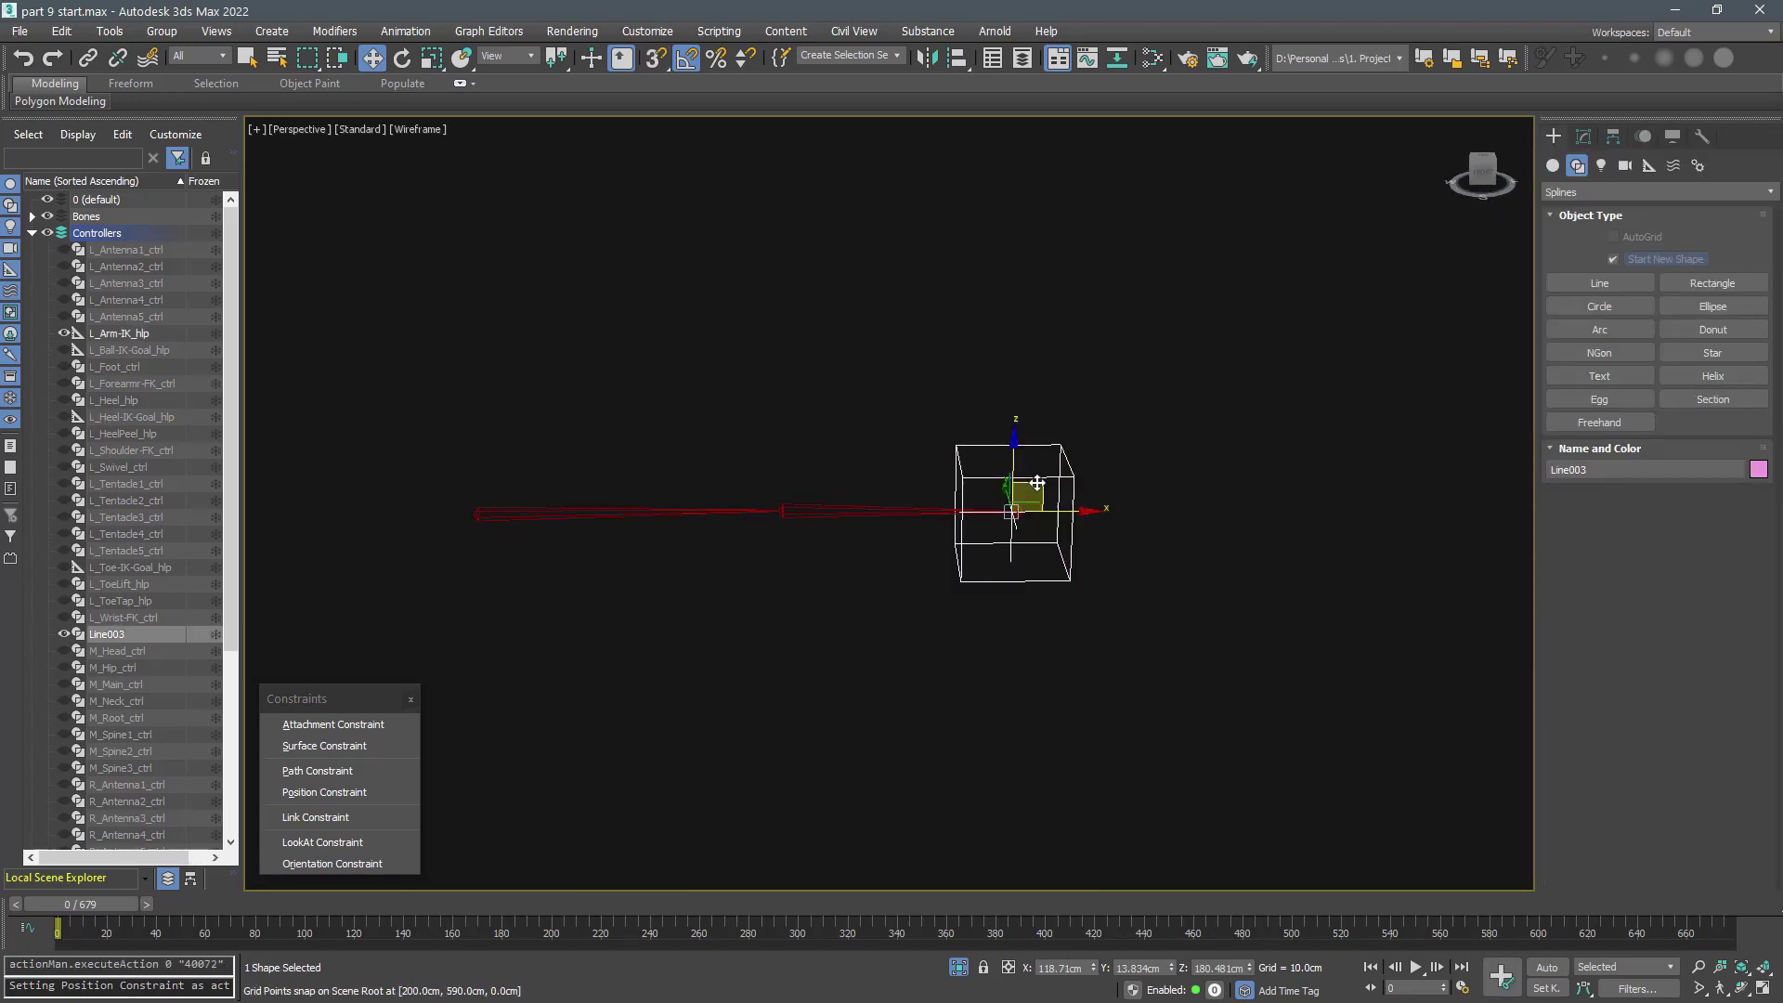
pyautogui.moveTo(1038, 483); pyautogui.dragTo(1009, 530)
pyautogui.rightClick(1009, 531)
# - Scale all splines of the cube uniformly down to about 59% at spline sub-object level
pyautogui.click(1584, 136)
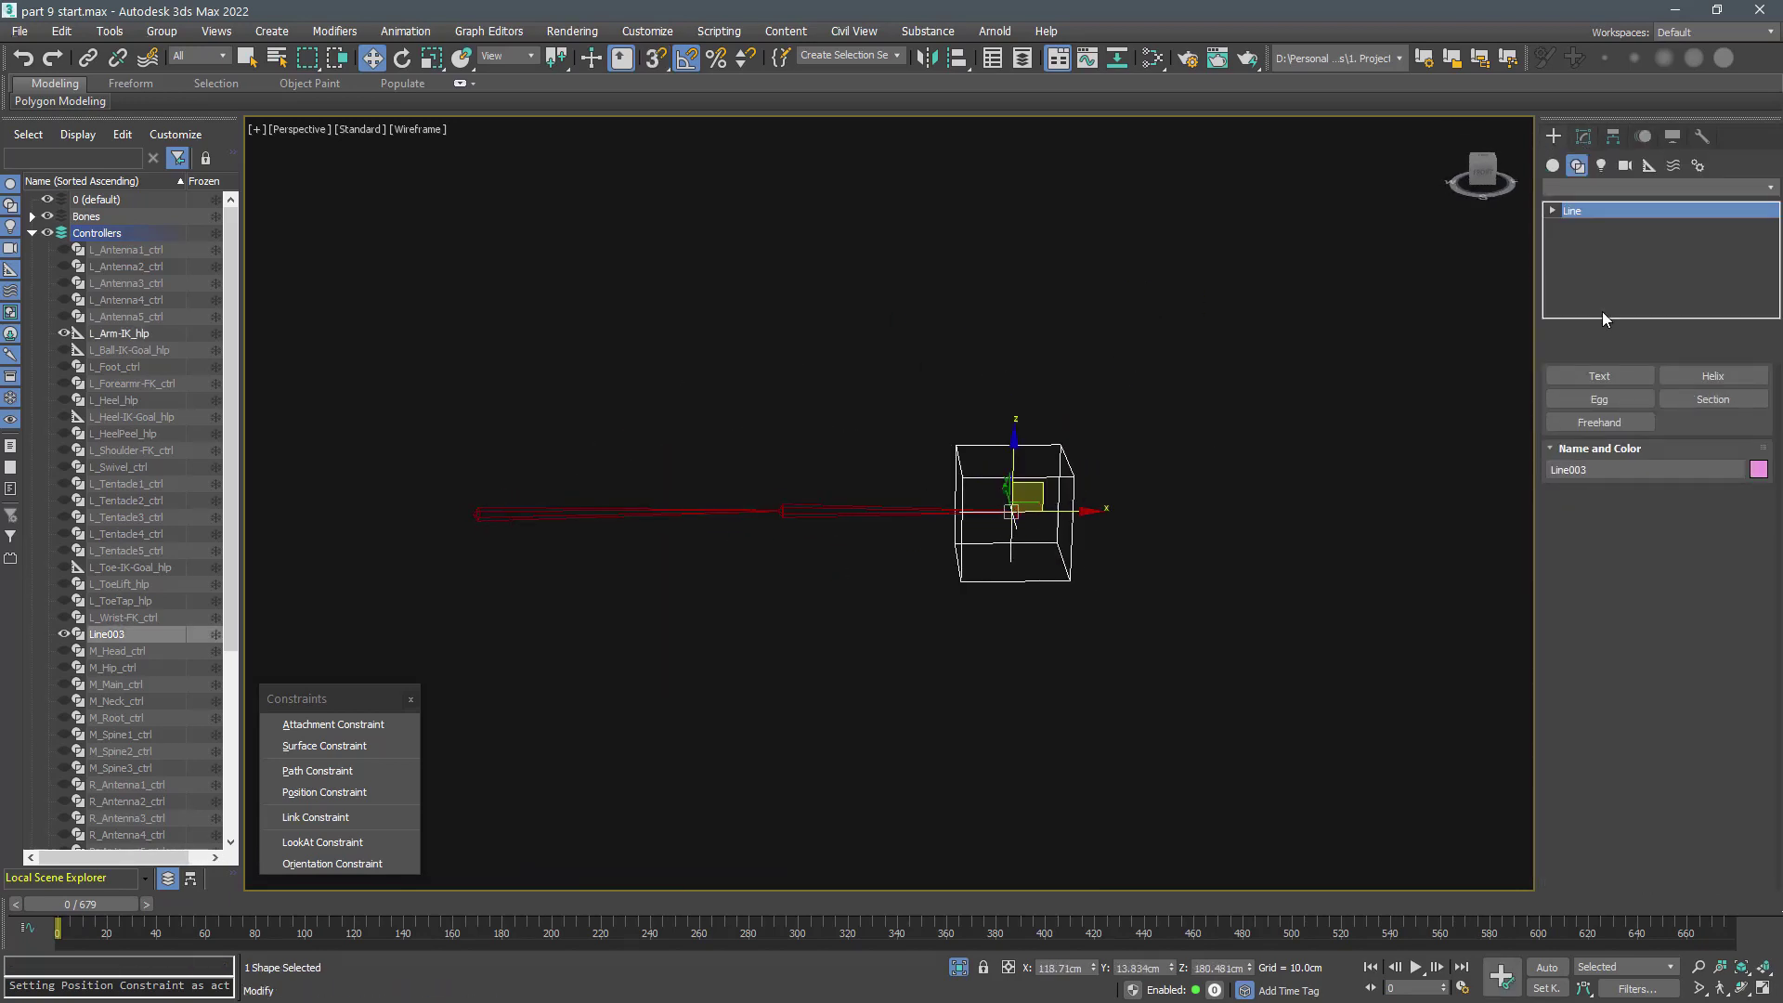
pyautogui.click(1682, 436)
pyautogui.moveTo(1155, 393); pyautogui.dragTo(804, 618)
pyautogui.press('r')
pyautogui.moveTo(999, 494); pyautogui.dragTo(991, 574)
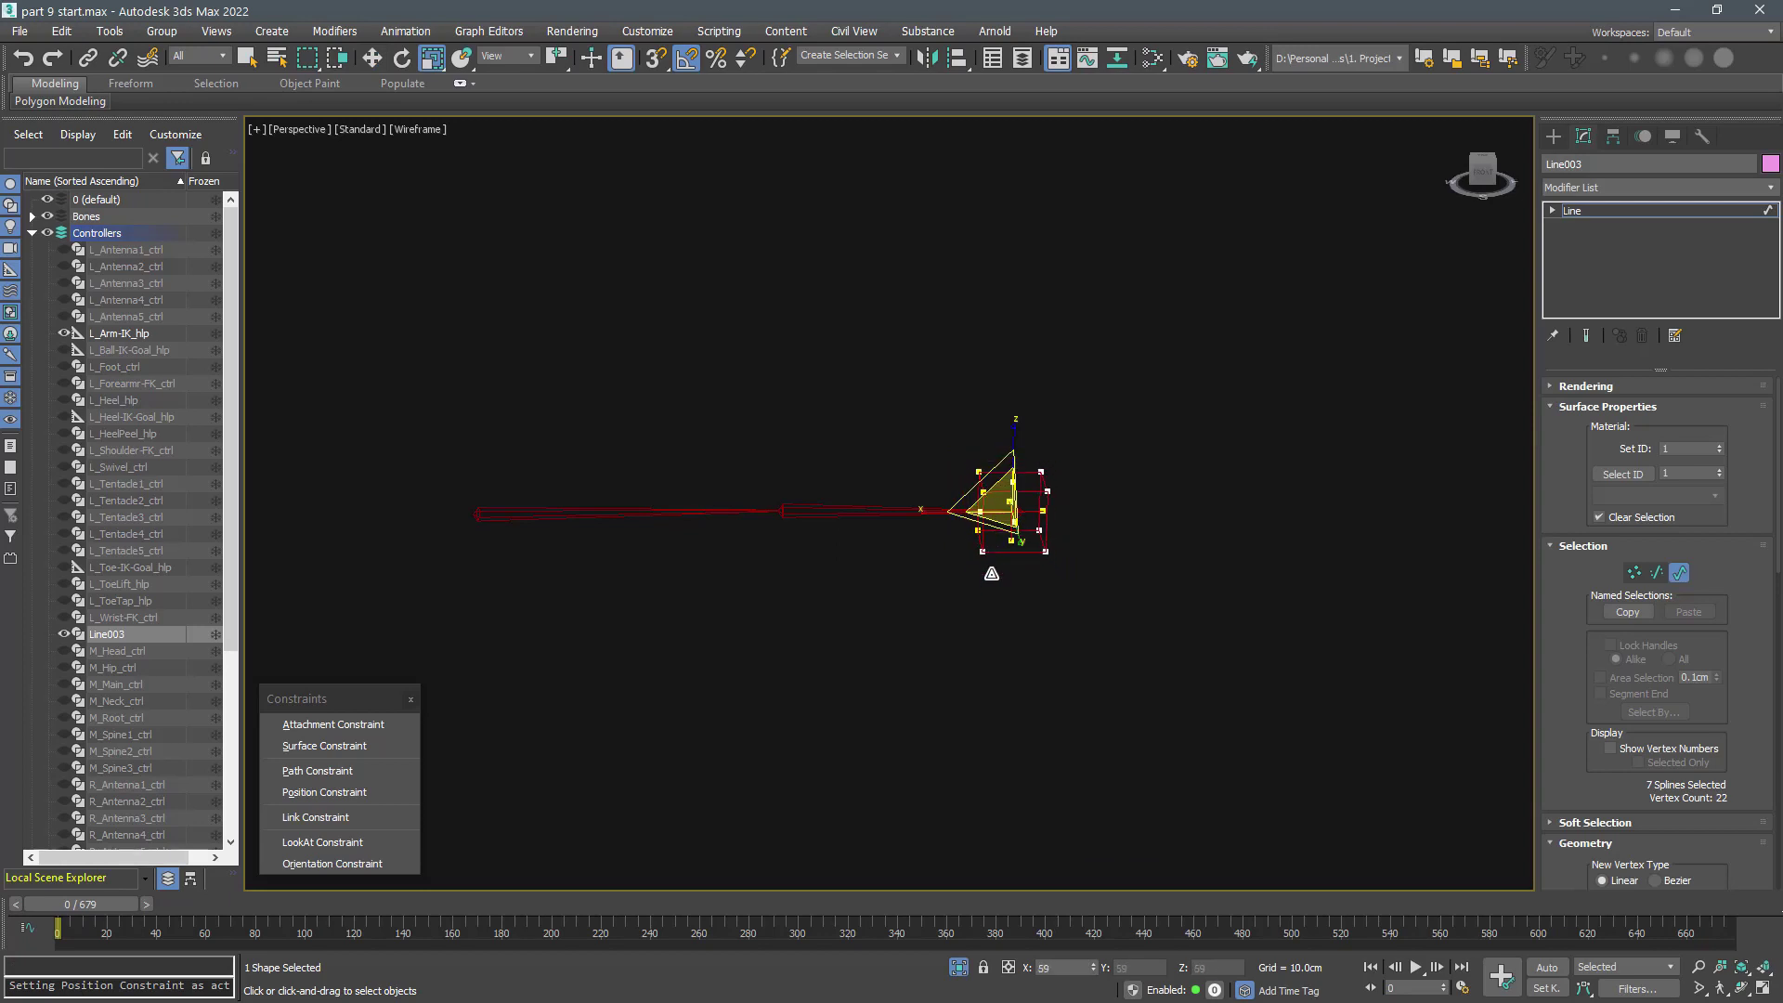
pyautogui.press('3')
# - Rename the cube spline at the wrist as L_Arm-IK_ctrl
pyautogui.click(1553, 139)
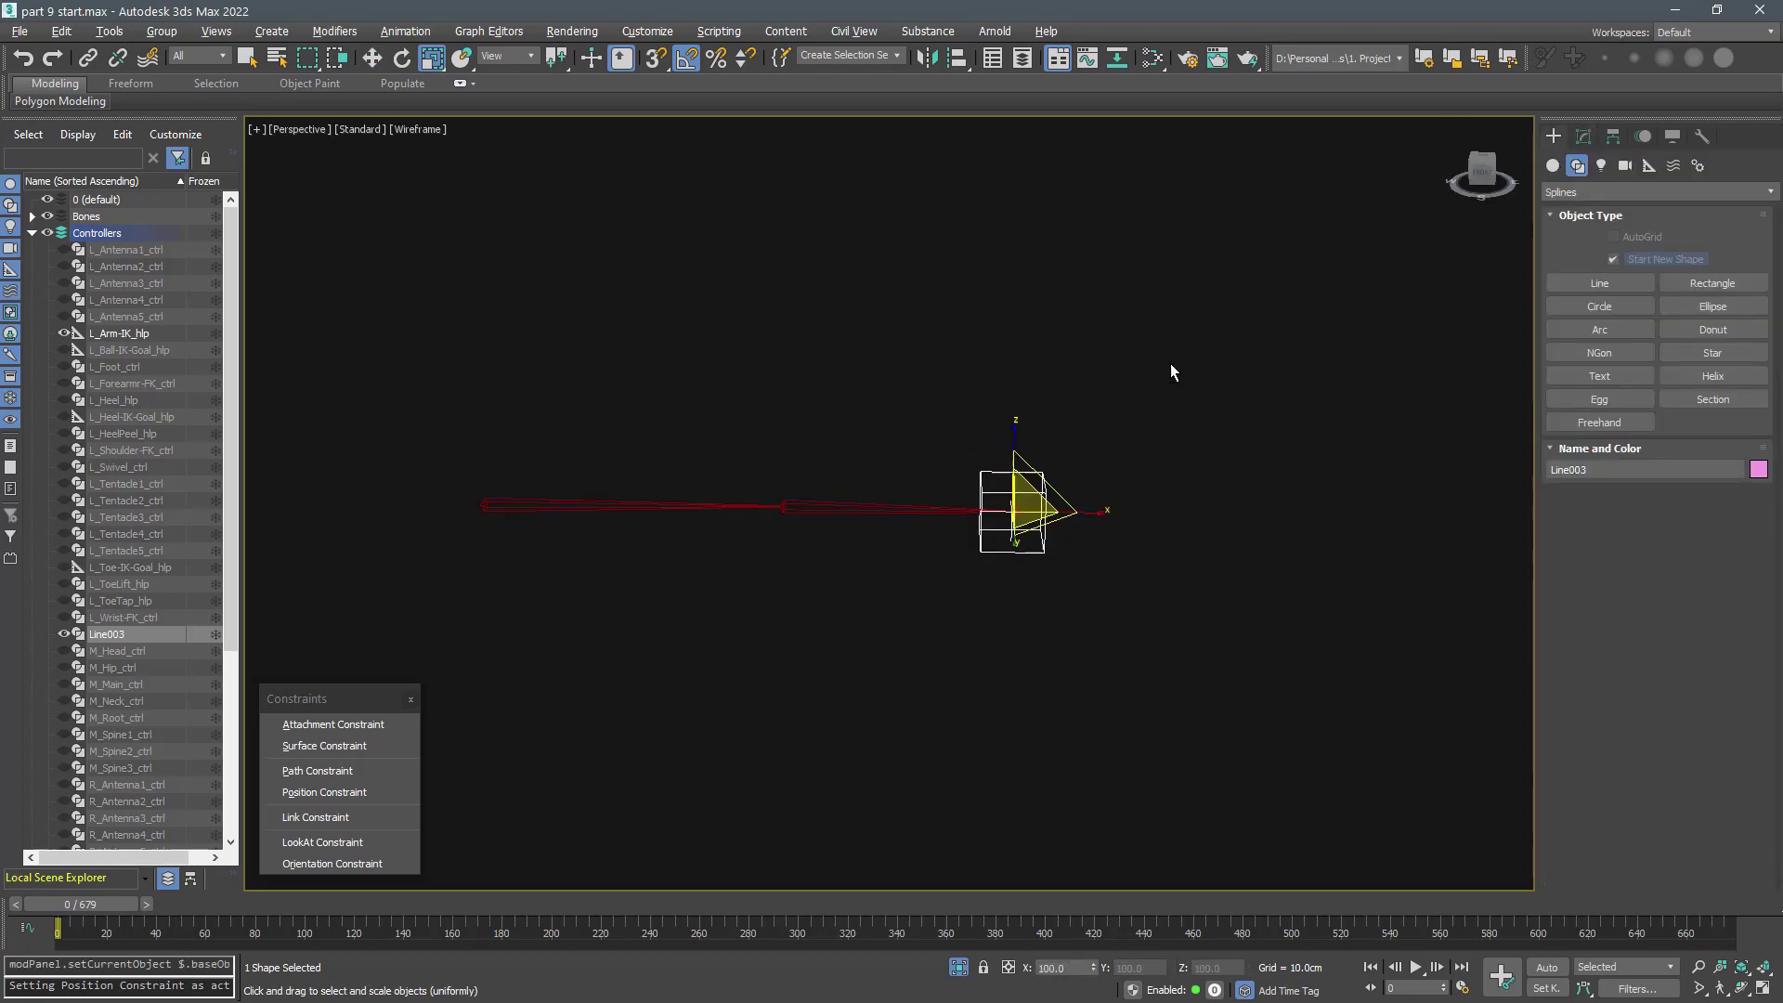
pyautogui.keyDown('alt'); pyautogui.moveTo(1171, 371); pyautogui.dragTo(1115, 353, button='middle'); pyautogui.keyUp('alt')
pyautogui.click(1607, 469)
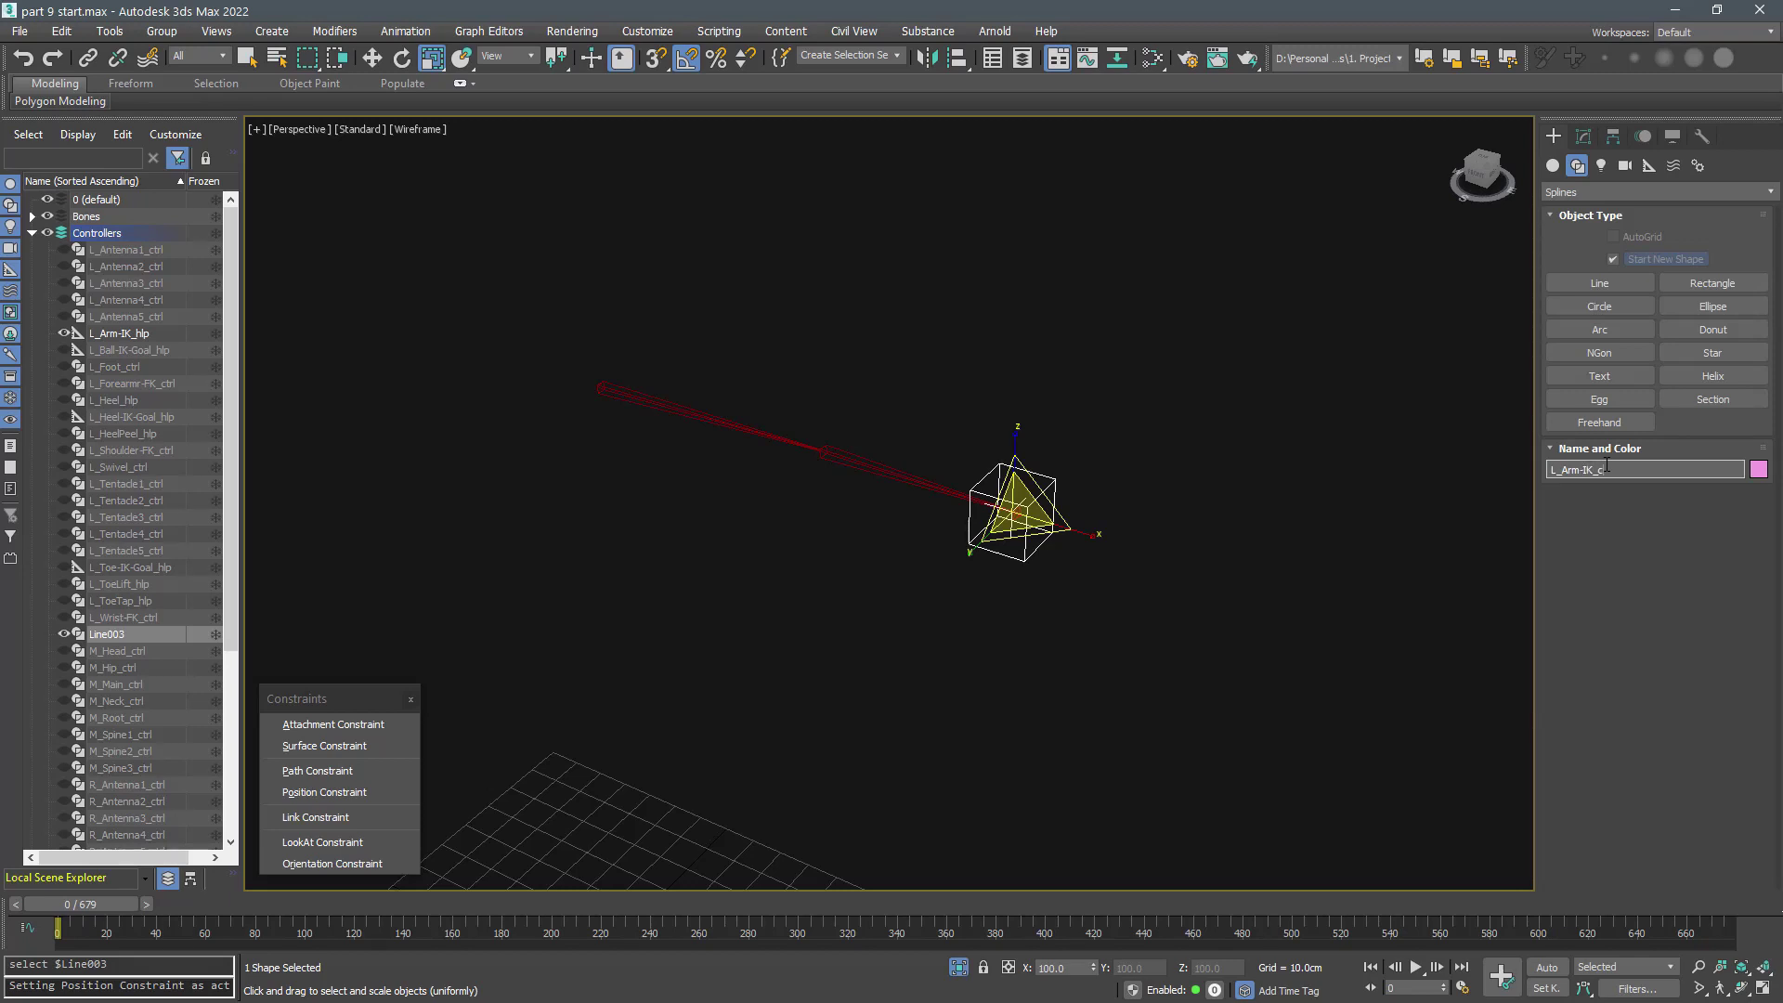
pyautogui.press('Return')
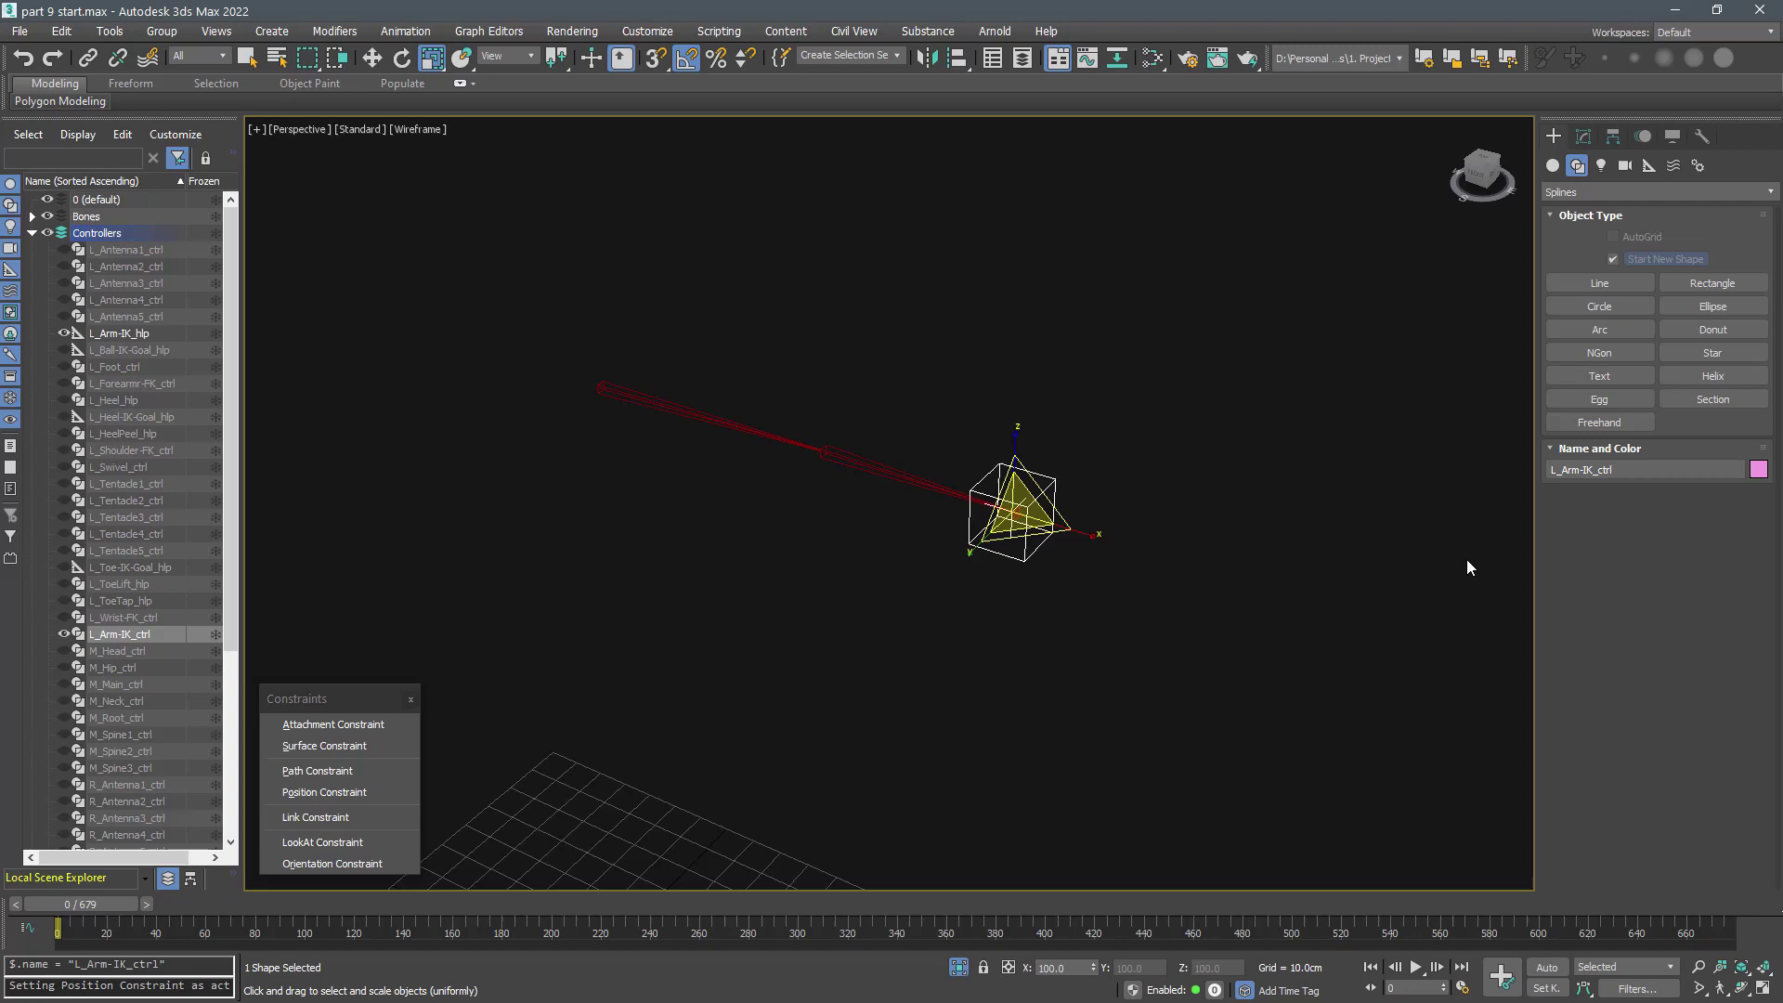
# - Deselect the cube control and unhide all objects of the creature rig
pyautogui.click(915, 669)
pyautogui.rightClick(878, 554)
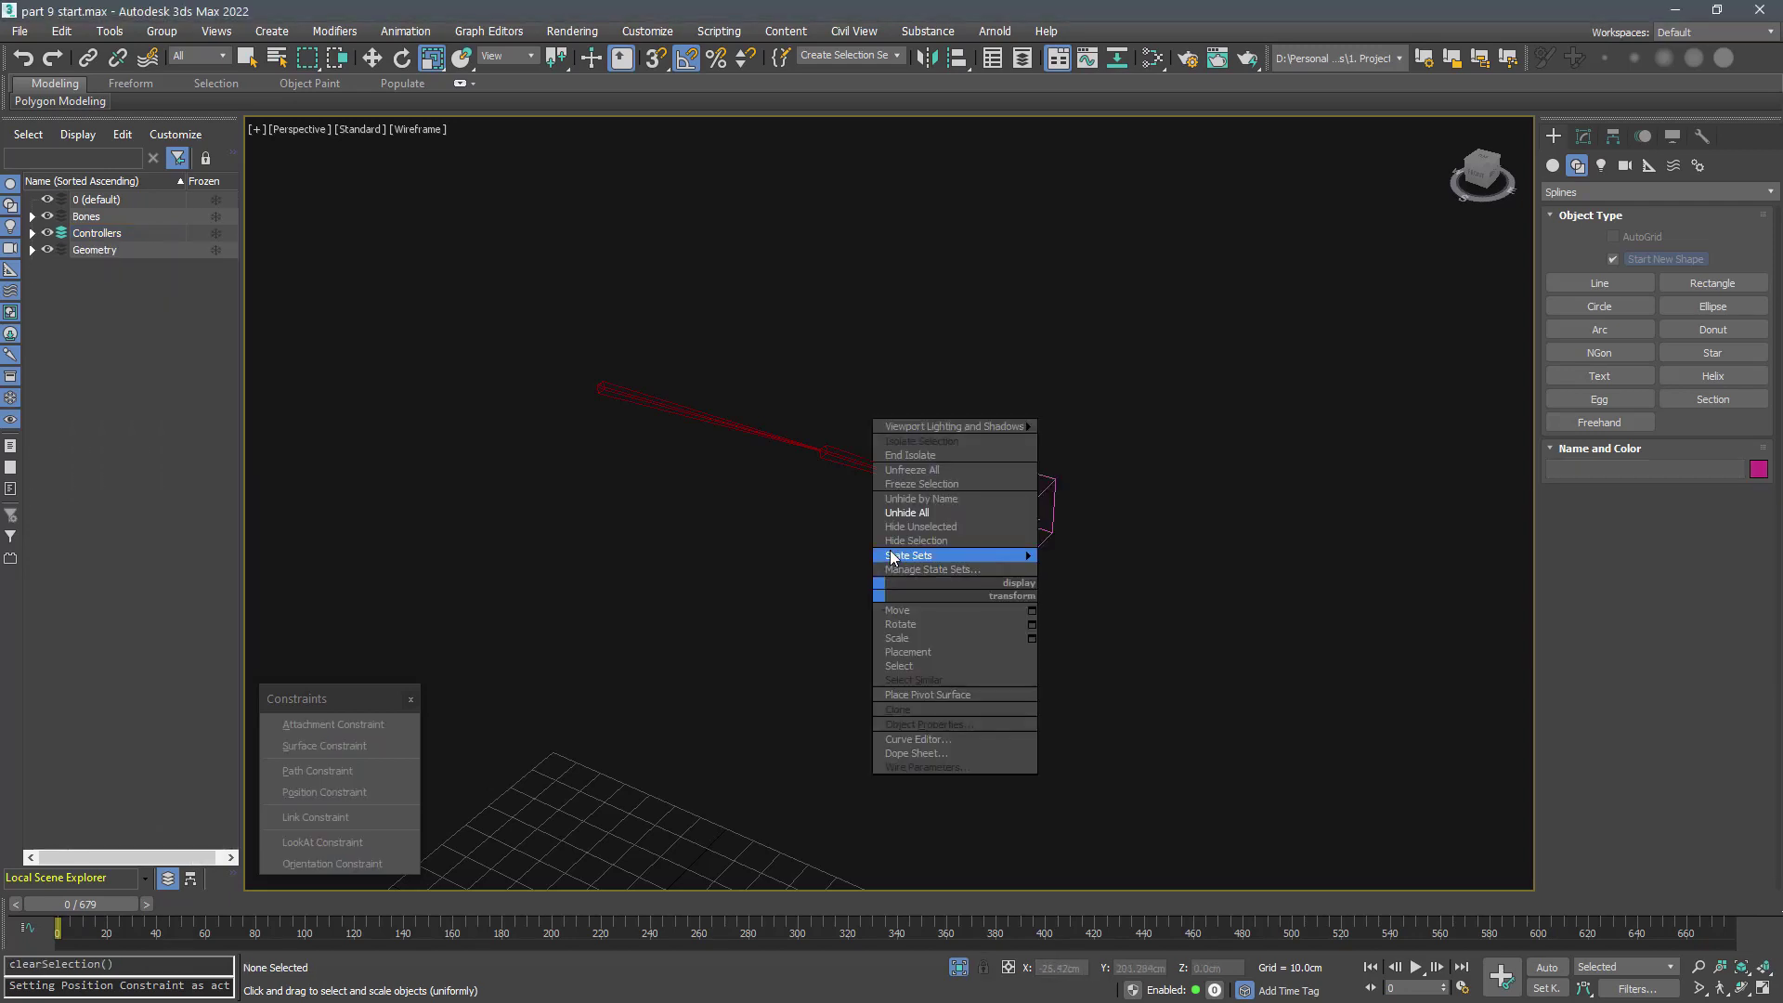
pyautogui.click(908, 517)
pyautogui.moveTo(896, 565); pyautogui.dragTo(909, 472, button='middle')
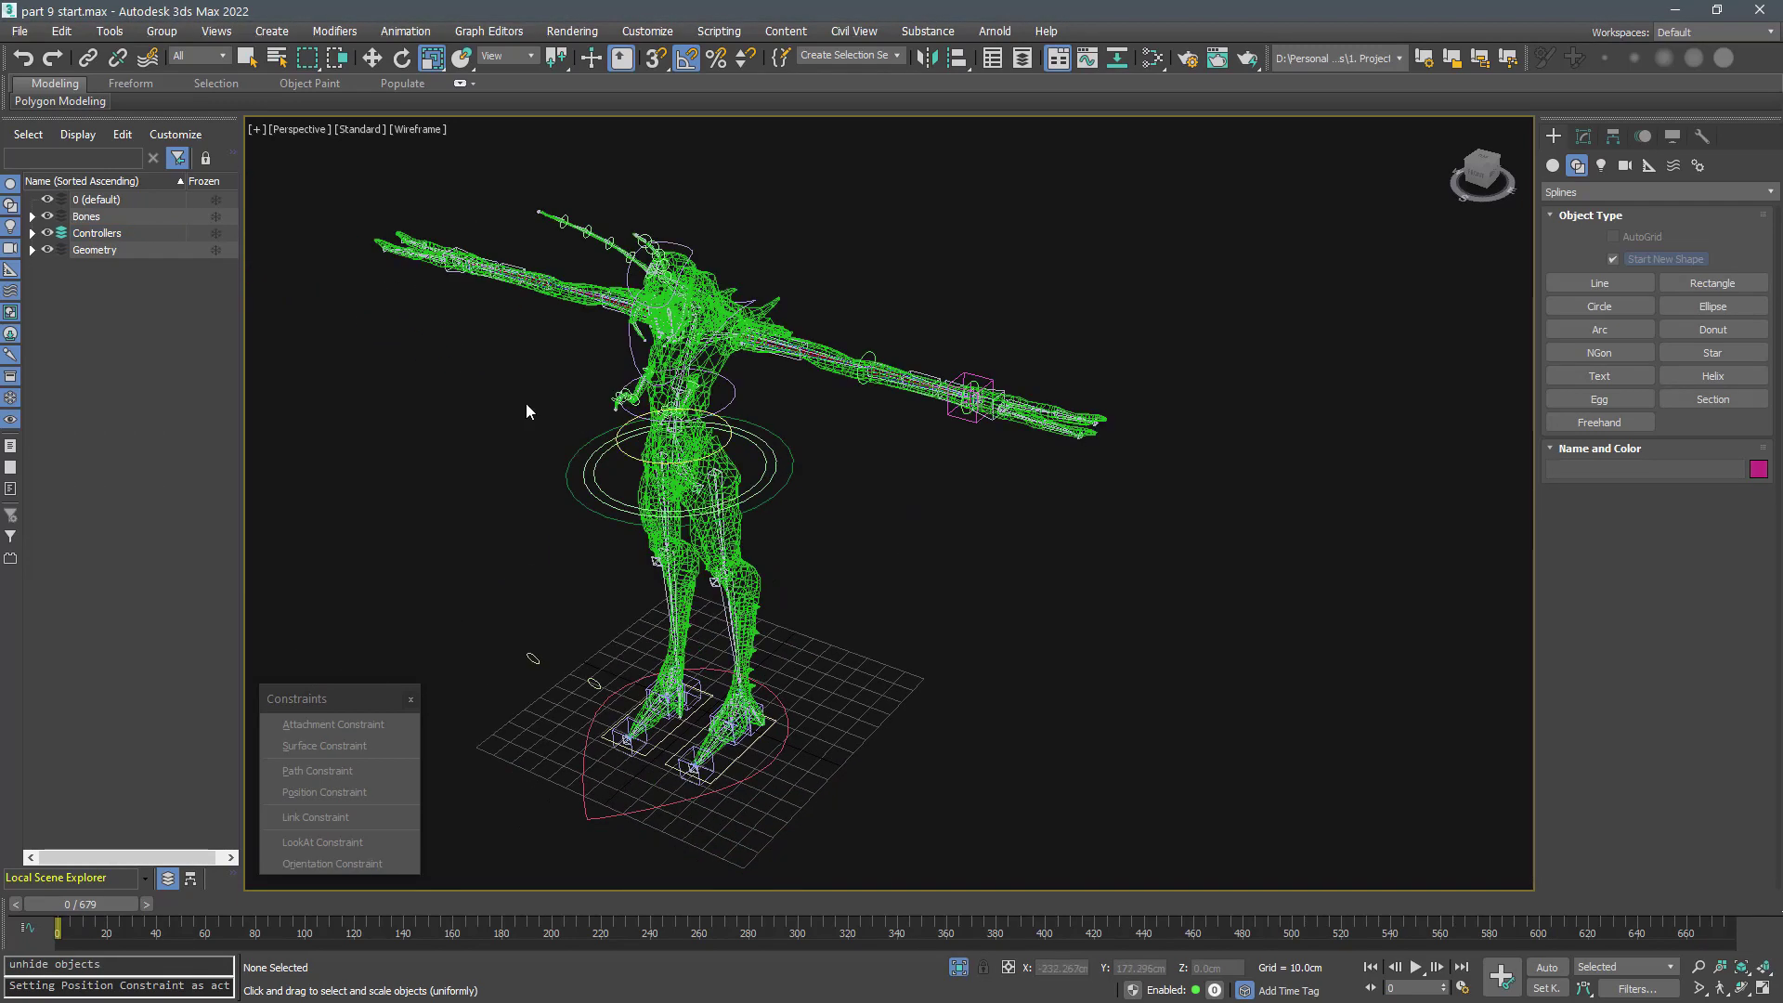
# - Link L_Arm-IK_ctrl to M_Root_ctrl as its parent and freeze the control's transforms
pyautogui.click(88, 59)
pyautogui.moveTo(970, 392); pyautogui.dragTo(815, 739)
pyautogui.rightClick(1025, 334)
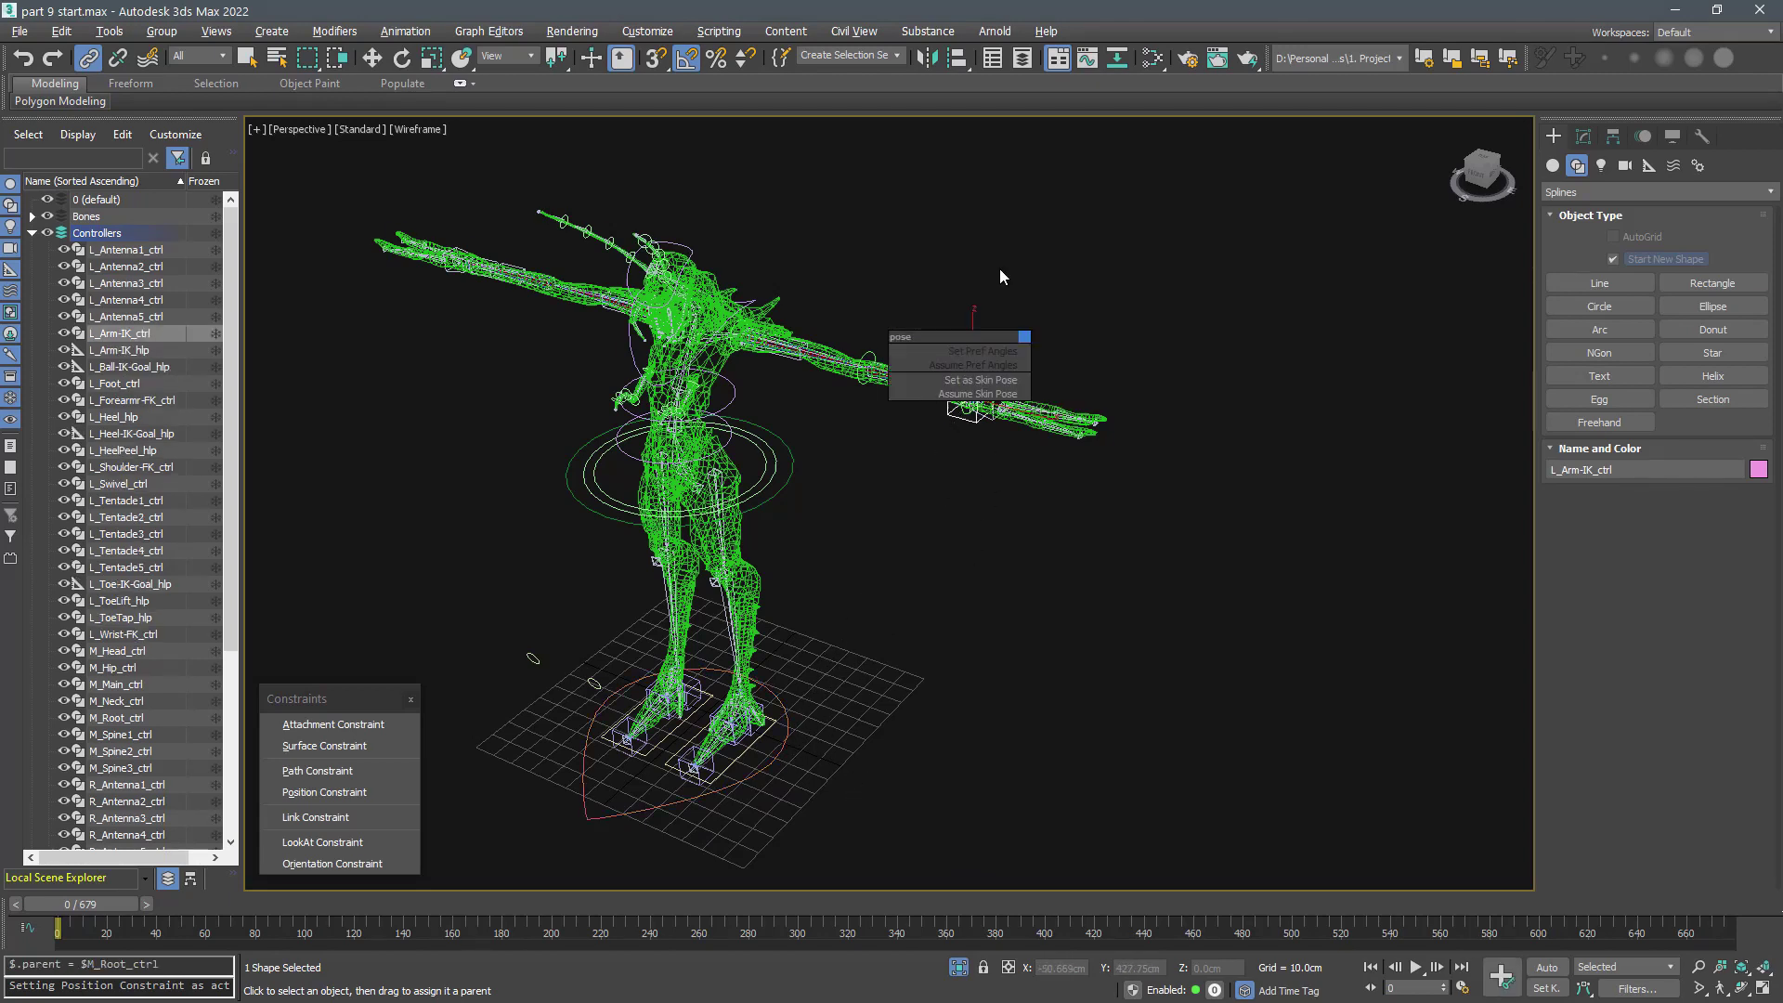
pyautogui.click(996, 562)
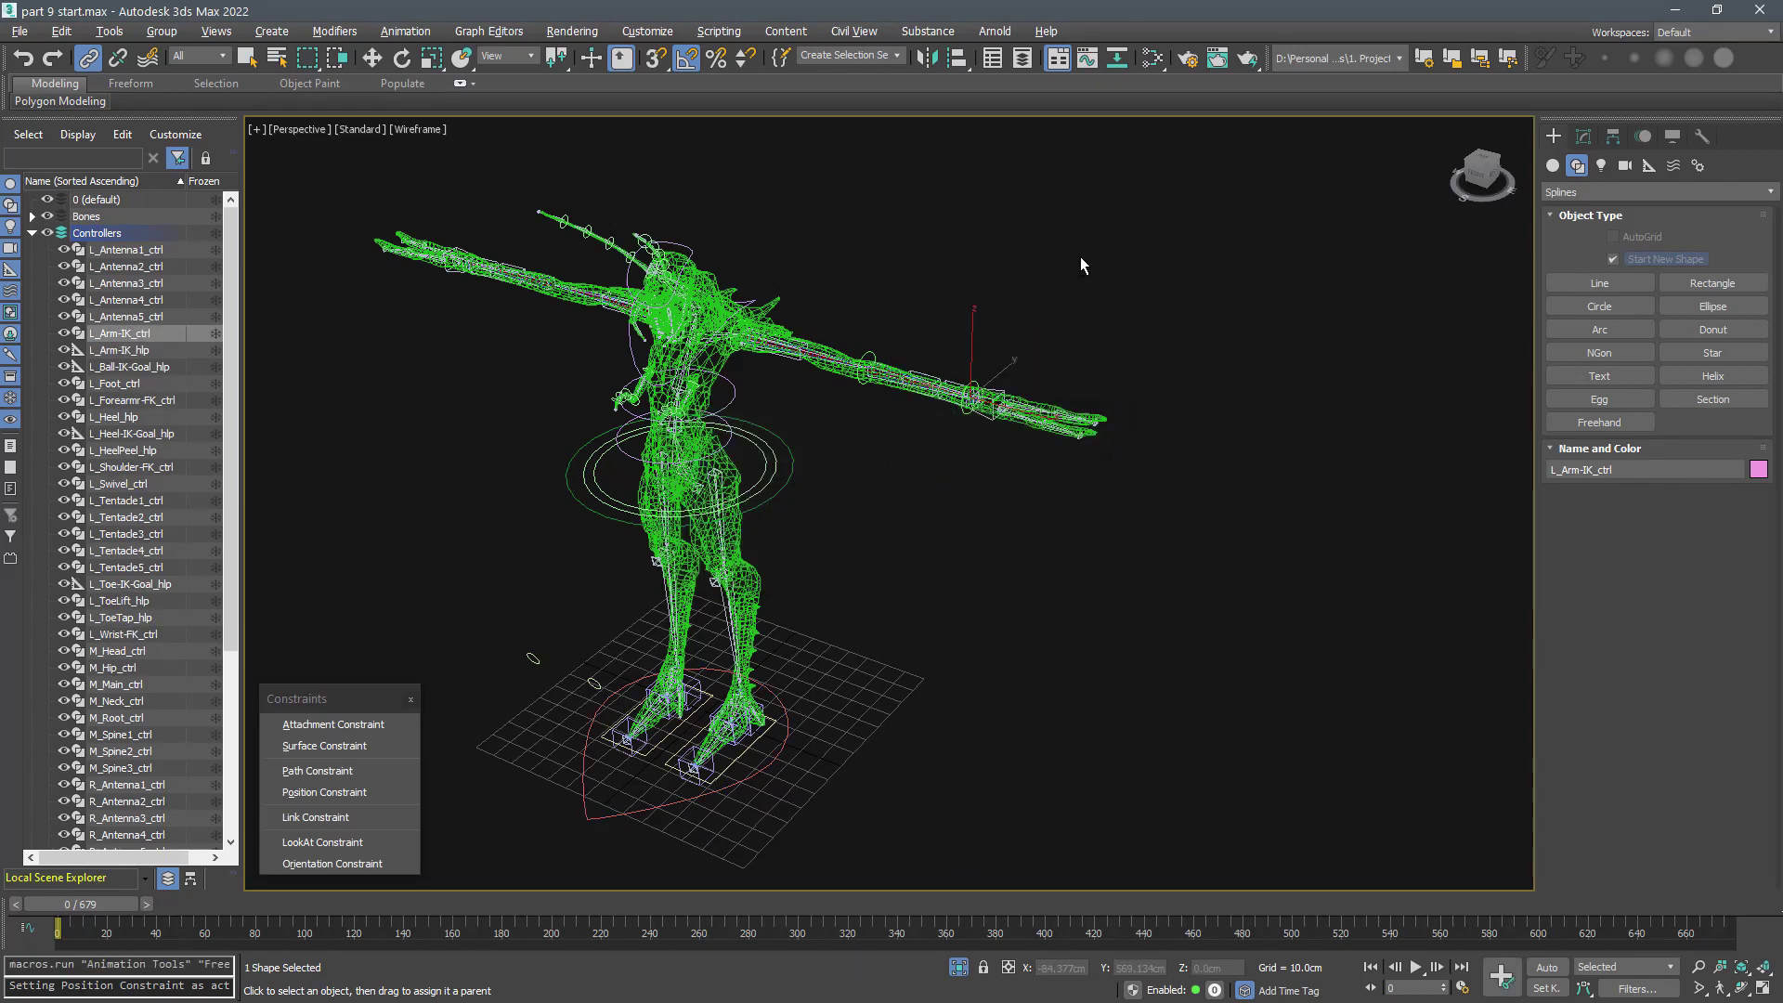
# - Isolate the left arm's bones and controls without the mesh and switch the viewport to shaded display
pyautogui.keyDown('alt'); pyautogui.moveTo(1079, 256); pyautogui.dragTo(1012, 359, button='middle'); pyautogui.keyUp('alt')
pyautogui.scroll(5, 1011, 362)
pyautogui.press('e')
pyautogui.click(1007, 366)
pyautogui.scroll(-3, 919, 418)
pyautogui.moveTo(919, 418); pyautogui.dragTo(1108, 443, button='middle')
pyautogui.moveTo(1346, 372); pyautogui.dragTo(856, 583)
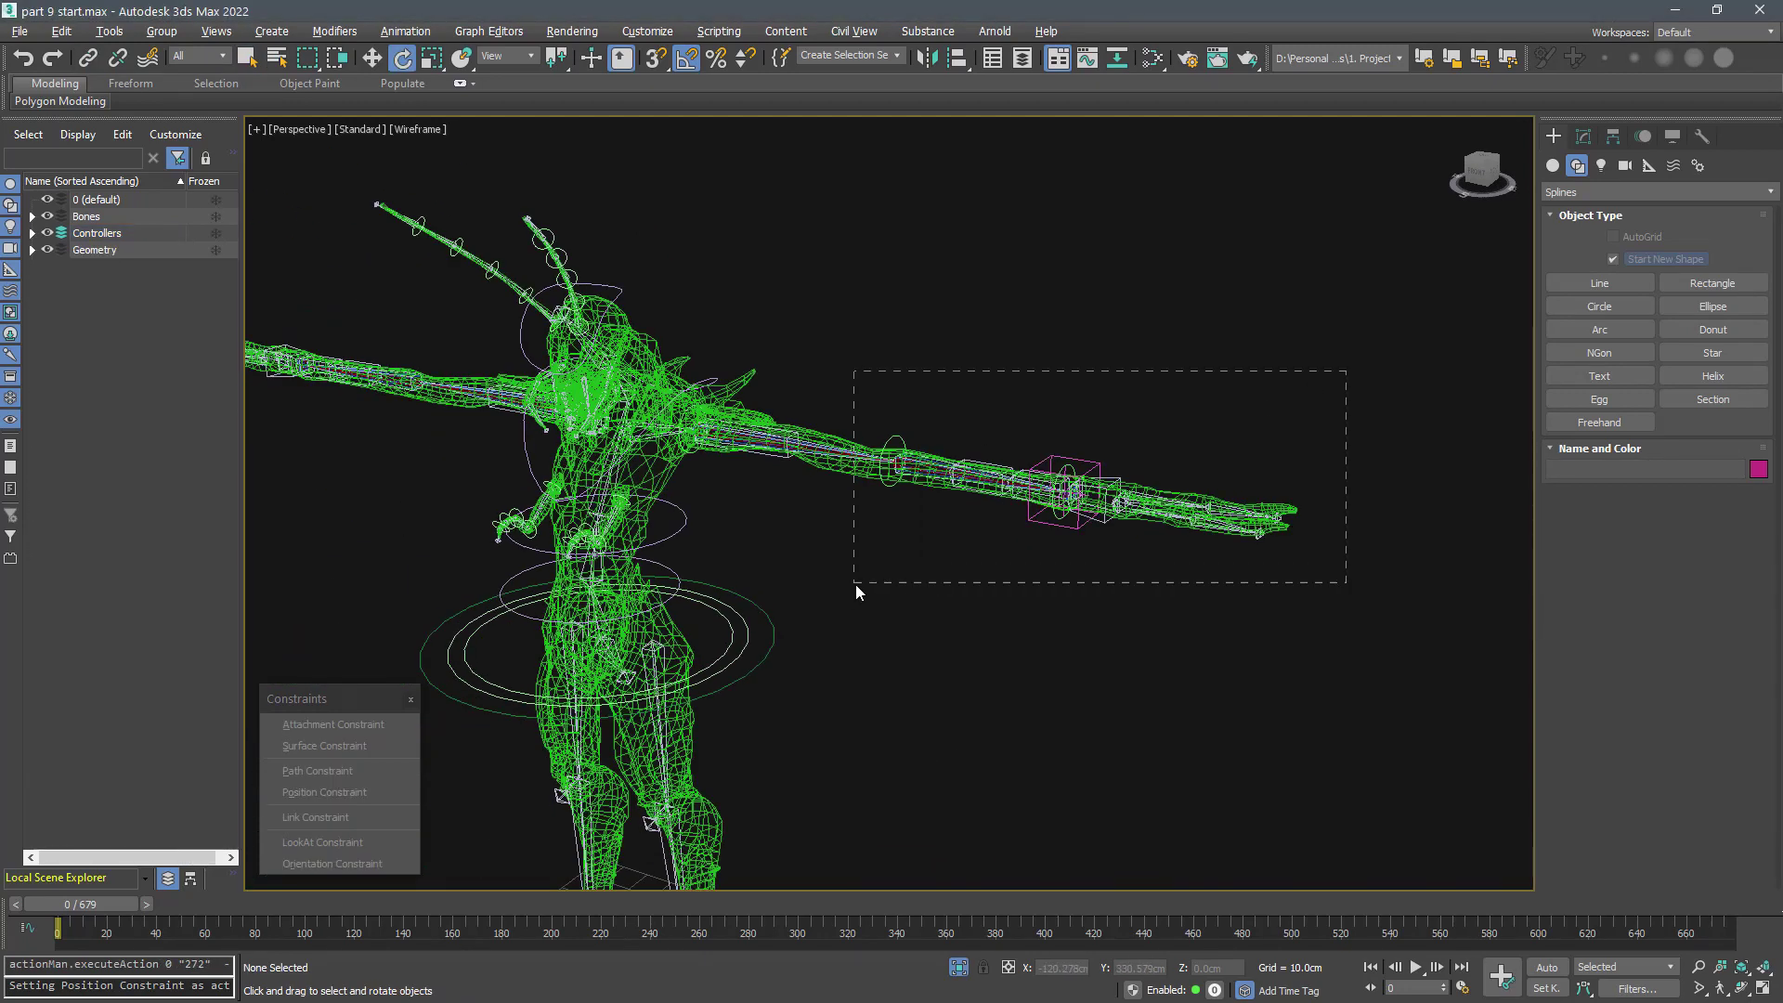
pyautogui.moveTo(693, 535); pyautogui.dragTo(691, 535)
pyautogui.hotkey('alt', 'q')
pyautogui.keyDown('alt'); pyautogui.moveTo(981, 557); pyautogui.dragTo(781, 589); pyautogui.keyUp('alt')
pyautogui.hotkey('alt', 'q')
pyautogui.press('F3')
pyautogui.press('q')
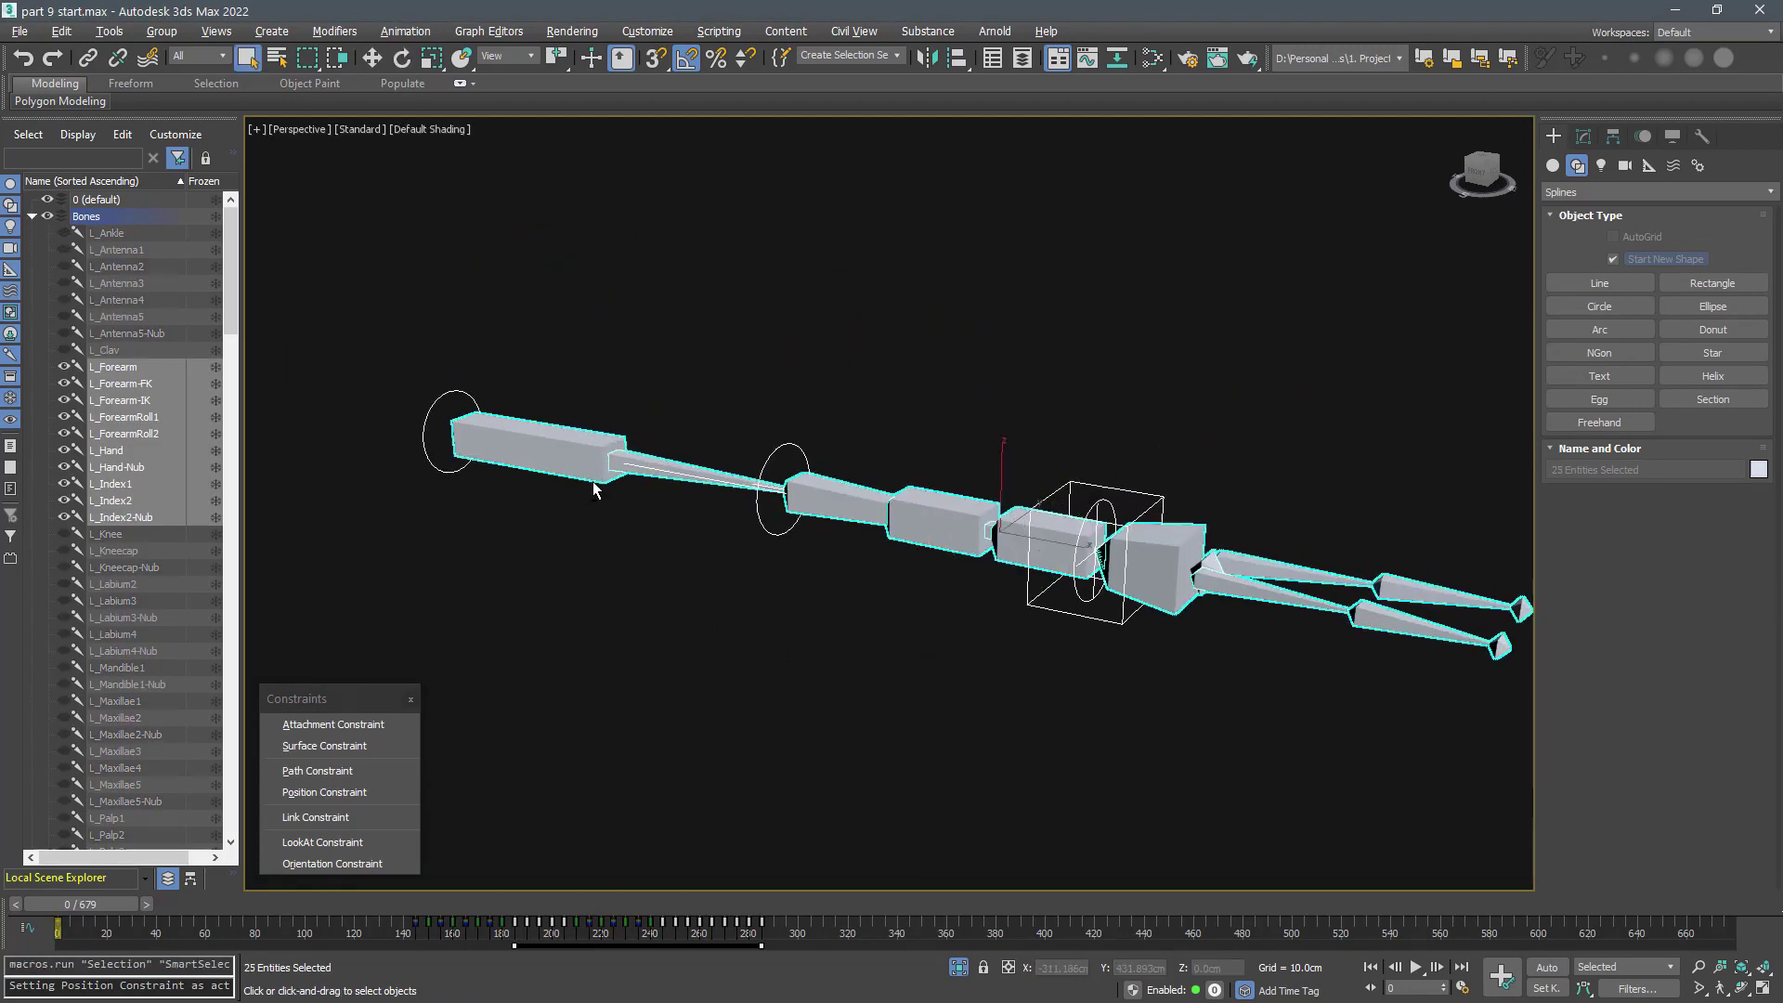
# - Remove the roll bones and finger bones from the selection and isolate the remaining main, FK and IK arm chains with their controls
pyautogui.keyDown('alt'); pyautogui.click(595, 476); pyautogui.keyUp('alt')
pyautogui.keyDown('alt'); pyautogui.click(953, 539); pyautogui.keyUp('alt')
pyautogui.keyDown('alt'); pyautogui.click(1009, 555); pyautogui.keyUp('alt')
pyautogui.keyDown('alt'); pyautogui.moveTo(1440, 548); pyautogui.dragTo(1524, 669); pyautogui.keyUp('alt')
pyautogui.hotkey('alt', 'q')
pyautogui.keyDown('alt'); pyautogui.moveTo(1313, 533); pyautogui.dragTo(929, 818); pyautogui.keyUp('alt')
# - Move the IK cube control down and rotate the FK controls, including the wrist, to separate the three arm chains
pyautogui.press('w')
pyautogui.click(1249, 639)
pyautogui.click(579, 454)
pyautogui.moveTo(608, 446); pyautogui.dragTo(646, 429)
pyautogui.moveTo(1001, 362); pyautogui.dragTo(964, 394)
pyautogui.keyDown('alt'); pyautogui.moveTo(1041, 446); pyautogui.dragTo(1059, 501, button='middle'); pyautogui.keyUp('alt')
pyautogui.click(1256, 509)
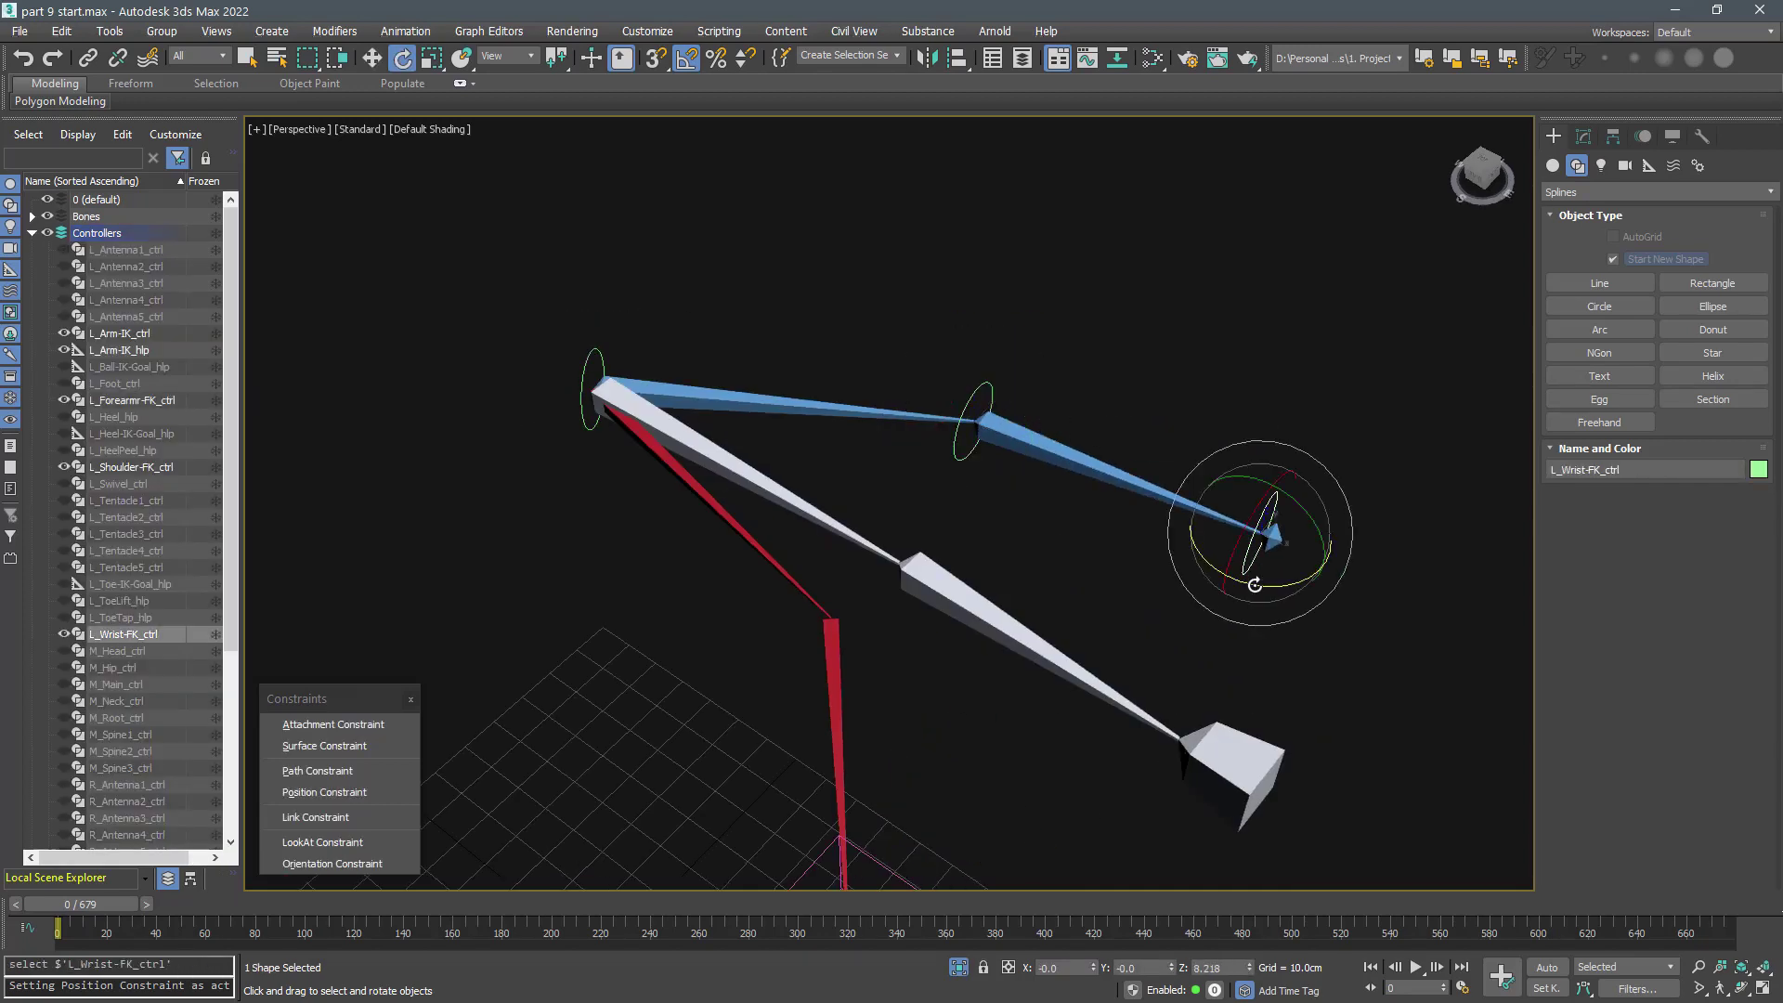
pyautogui.moveTo(1254, 585); pyautogui.dragTo(1287, 574)
# - Hide the left hand bone at the end of the main arm chain
pyautogui.moveTo(1094, 812); pyautogui.dragTo(1094, 657, button='middle')
pyautogui.press('F3')
pyautogui.press('F3')
pyautogui.click(1226, 586)
pyautogui.hotkey('alt', 'h')
pyautogui.keyDown('alt'); pyautogui.moveTo(1023, 610); pyautogui.dragTo(1057, 695, button='middle'); pyautogui.keyUp('alt')
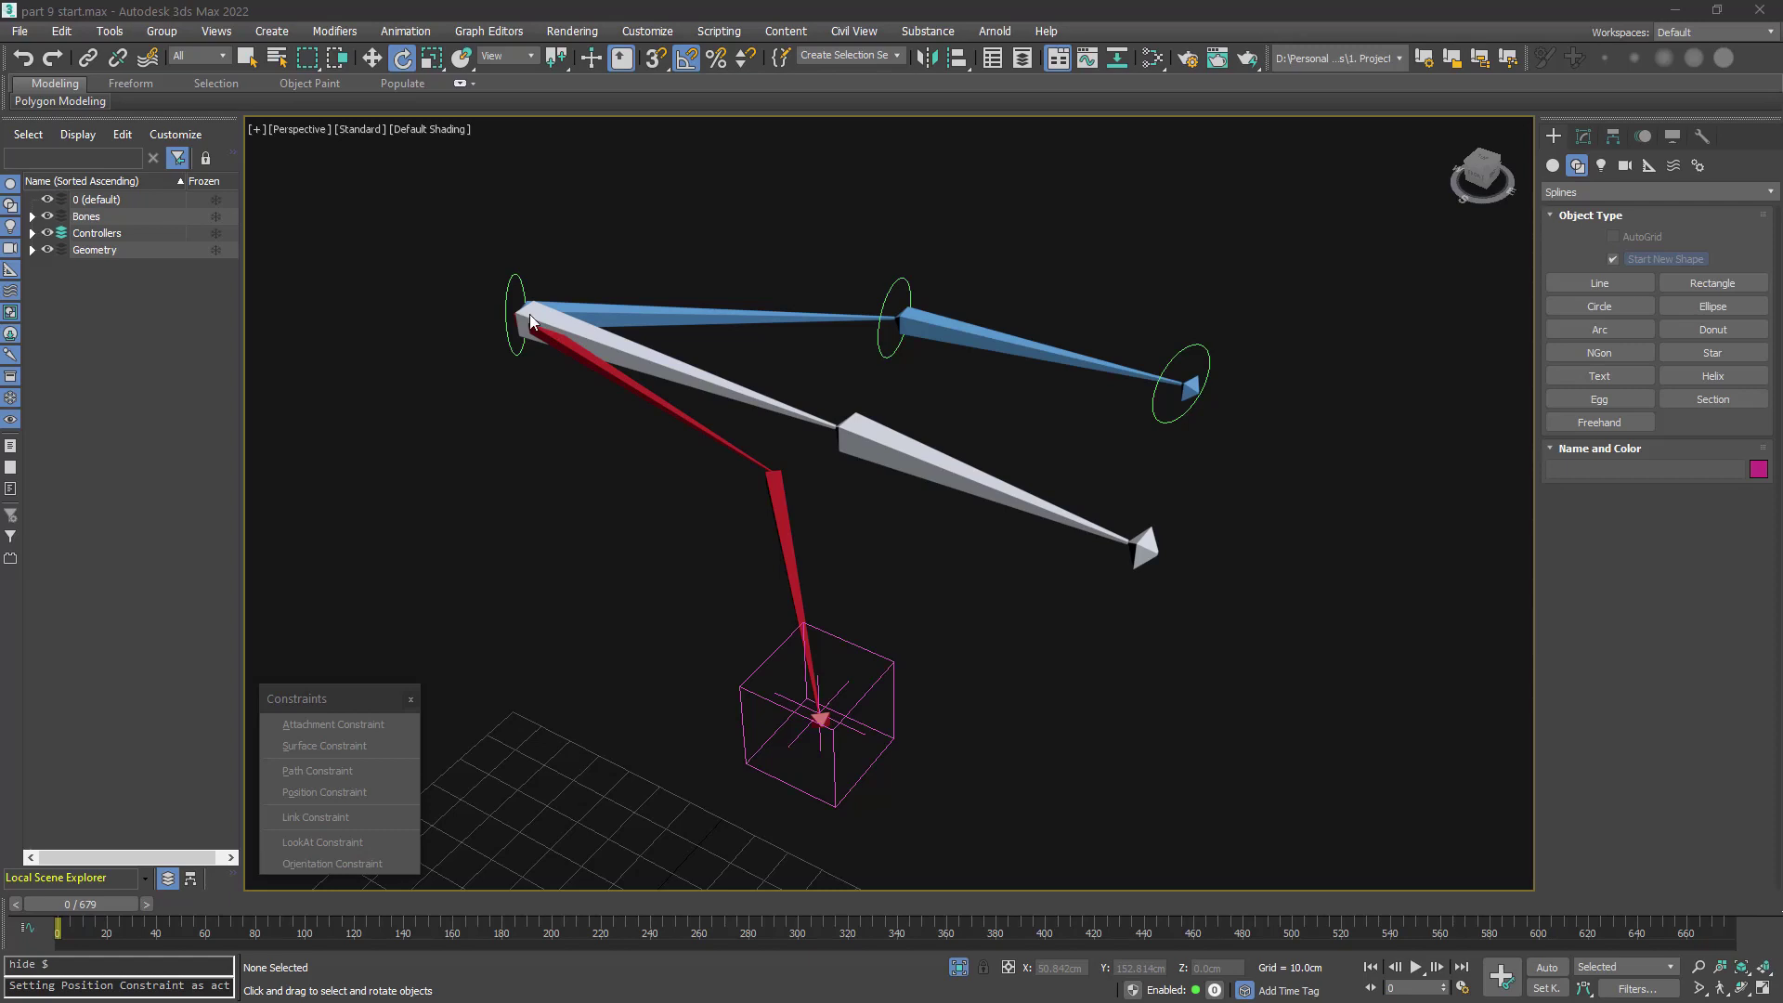
# - Apply an Orientation Constraint to the L_Shoulder bone with L_Shoulder-IK and L_Shoulder-FK as targets
pyautogui.click(732, 398)
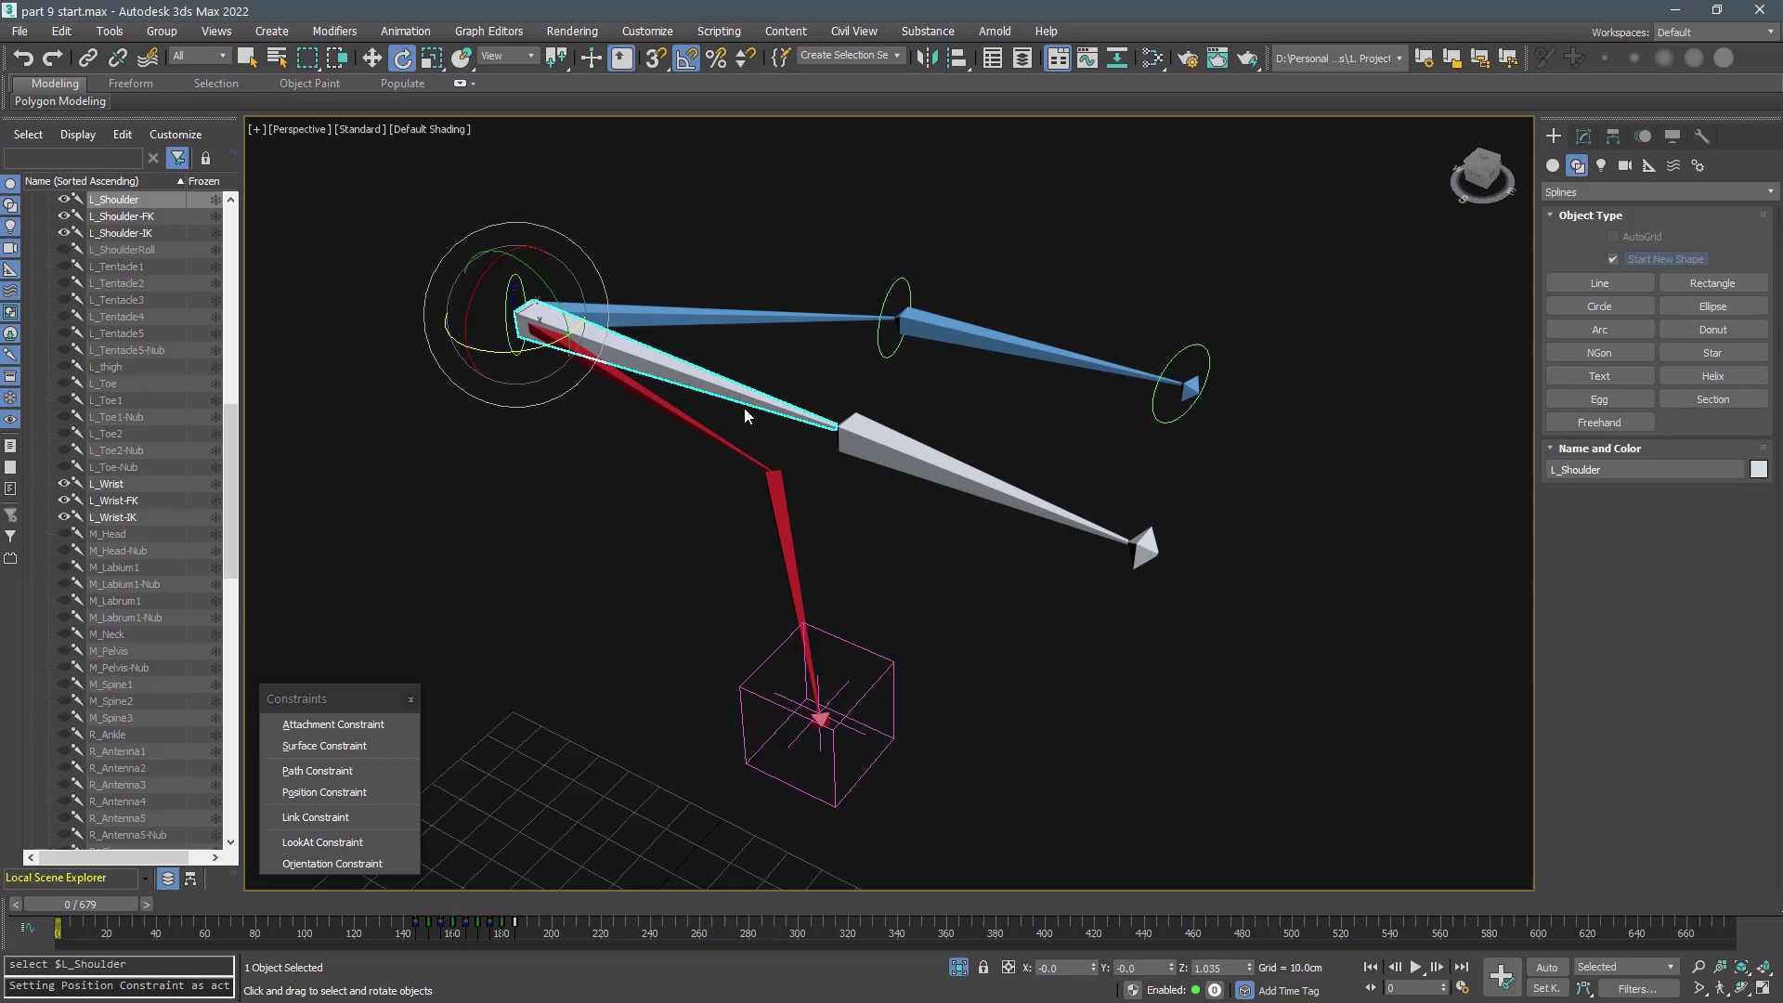
pyautogui.click(331, 864)
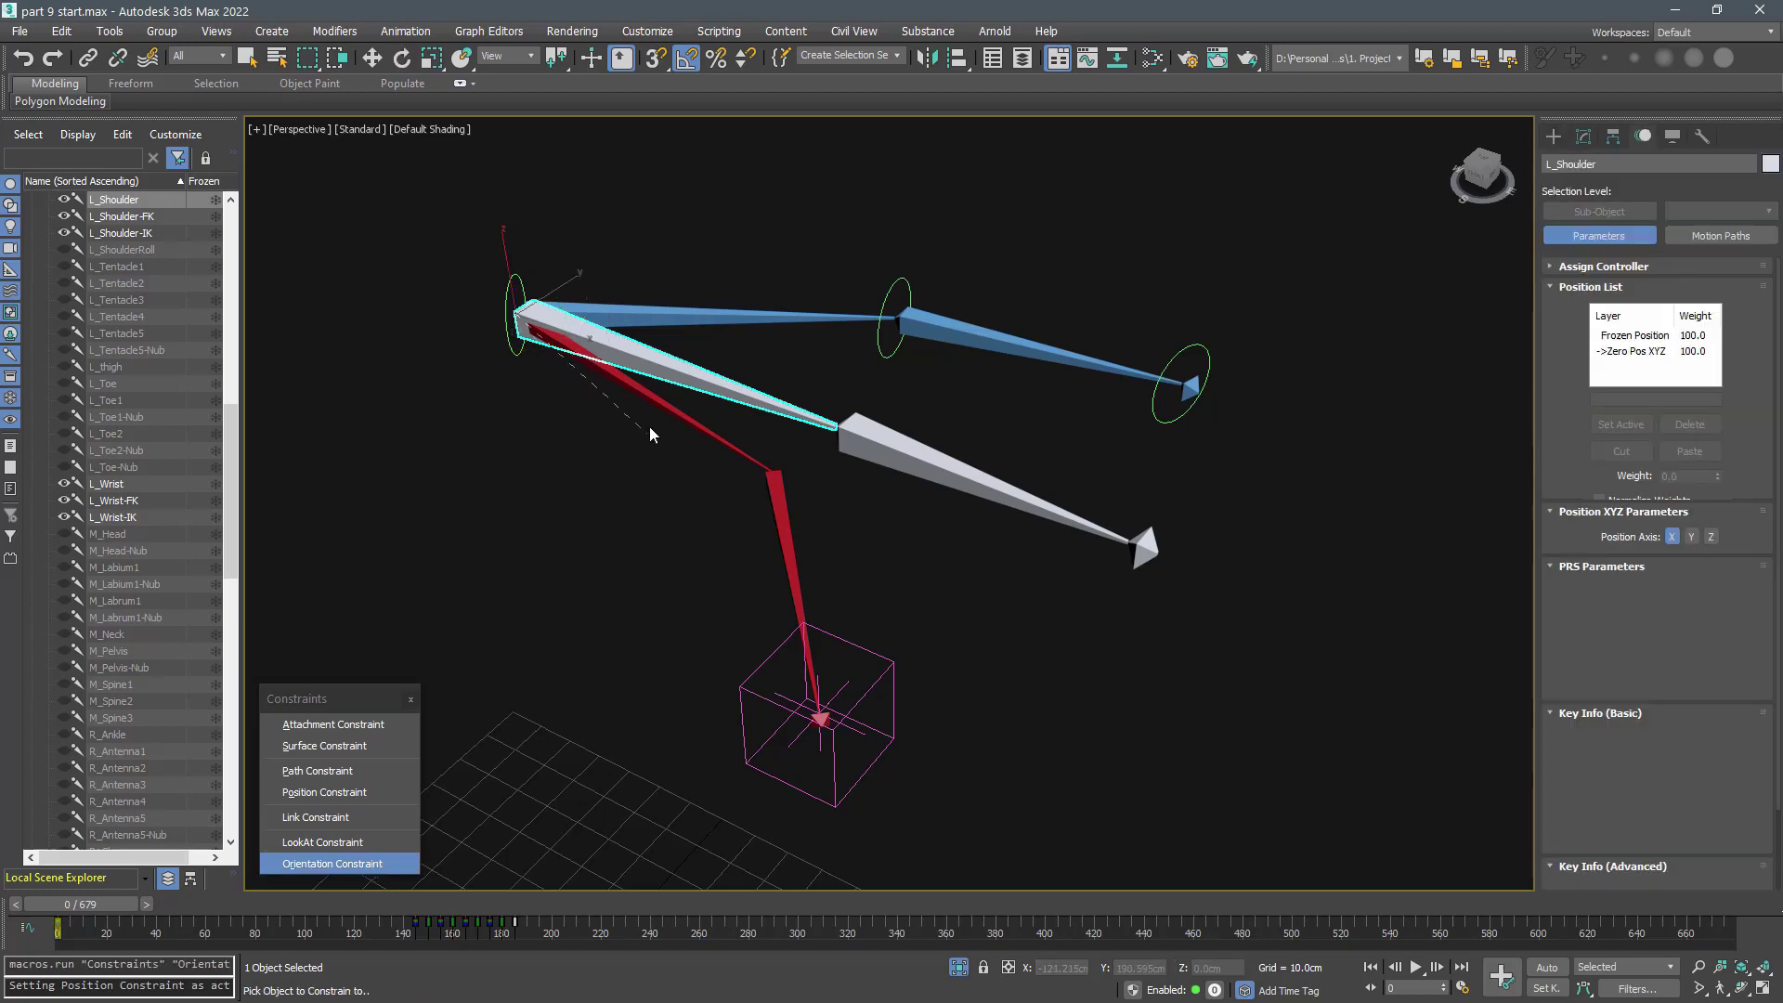
pyautogui.click(657, 402)
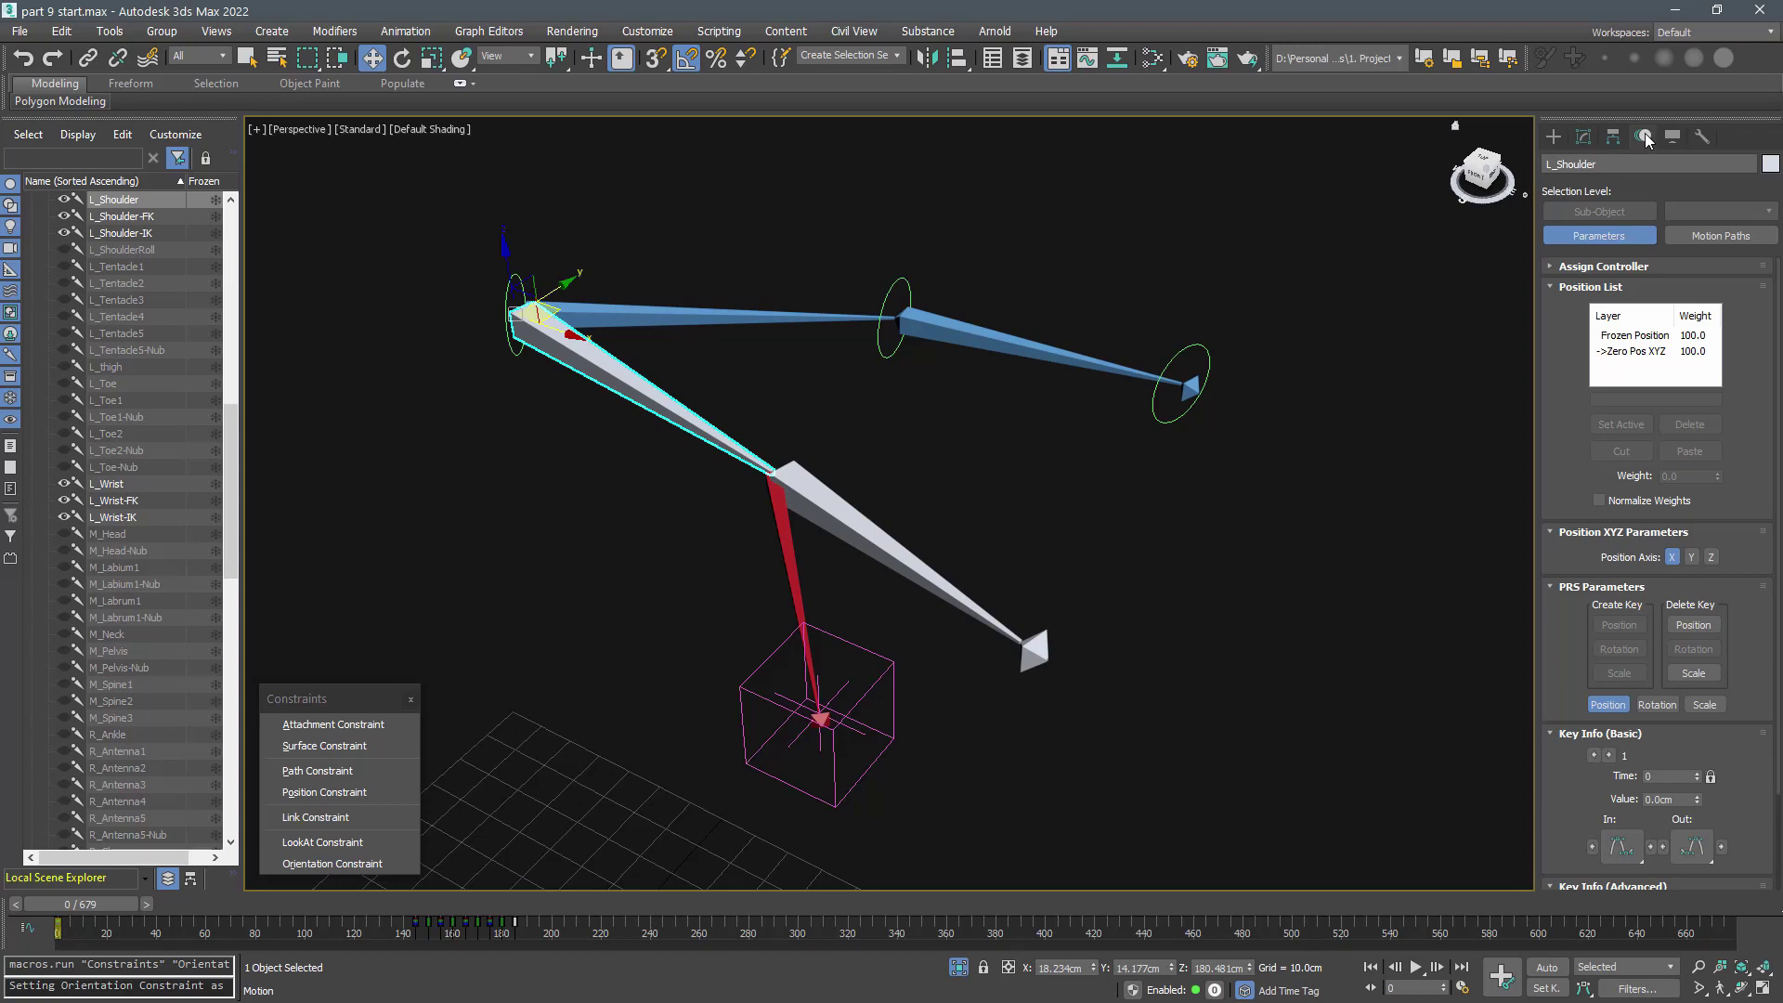
pyautogui.scroll(-2, 1607, 464)
pyautogui.click(1655, 628)
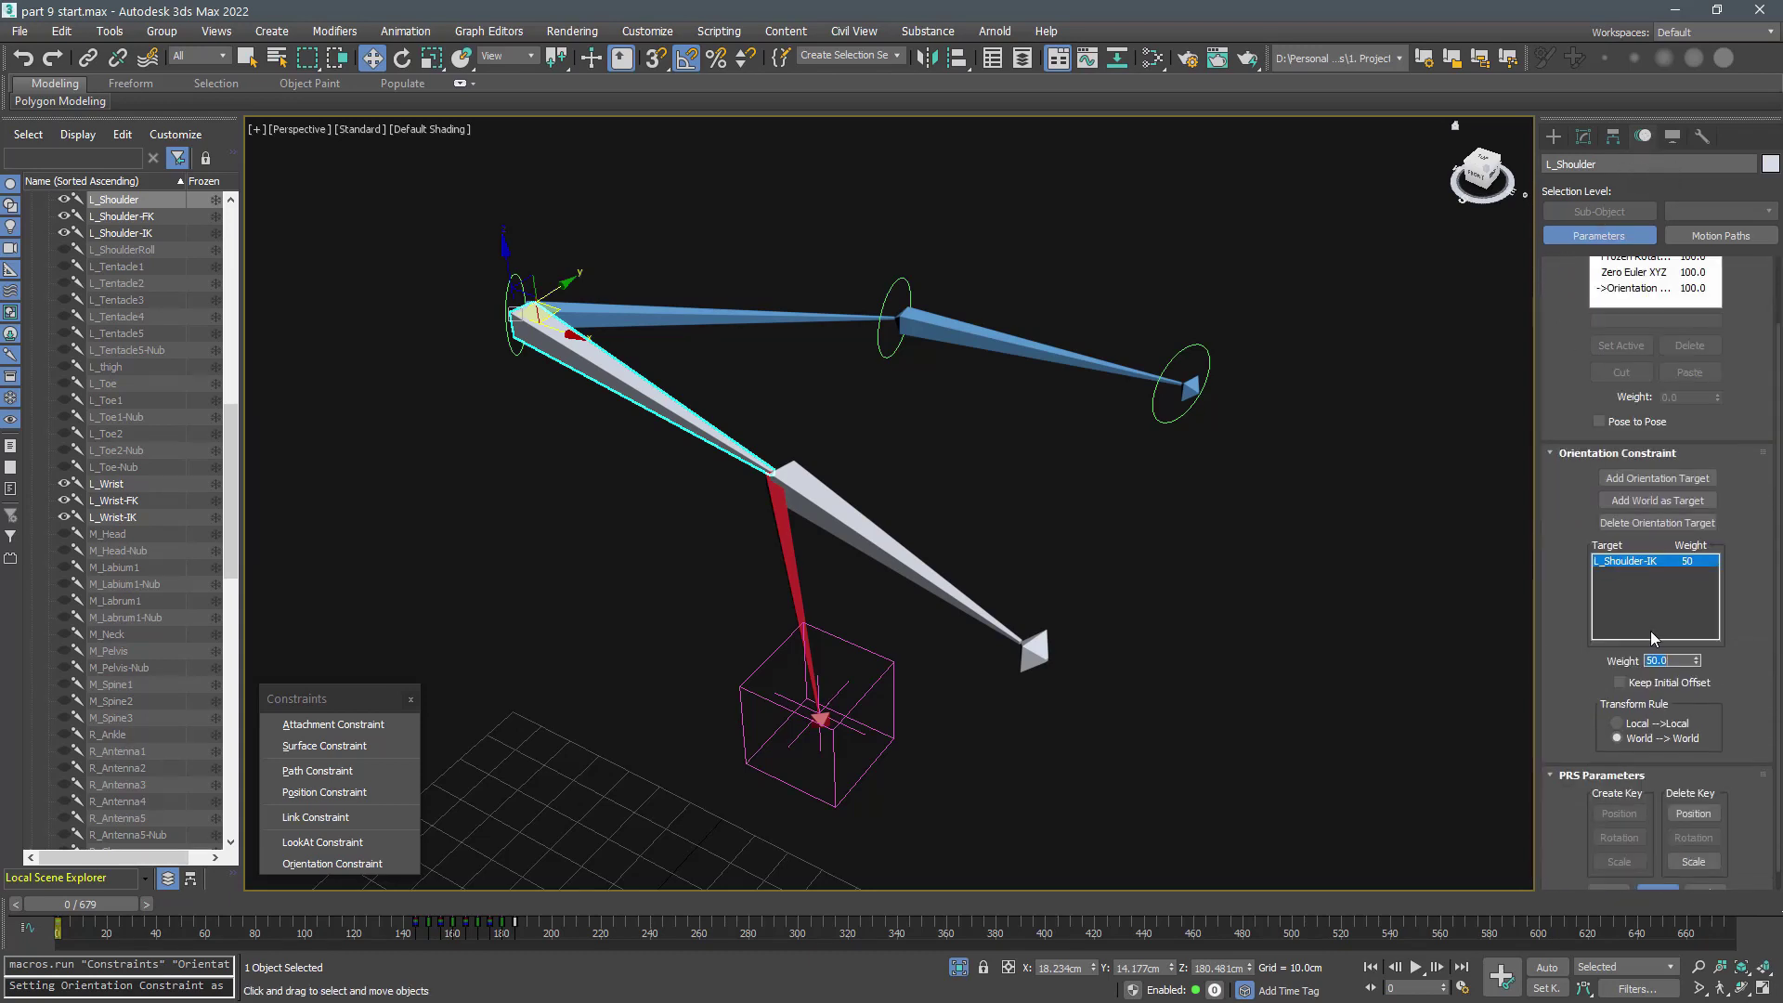
pyautogui.click(1636, 483)
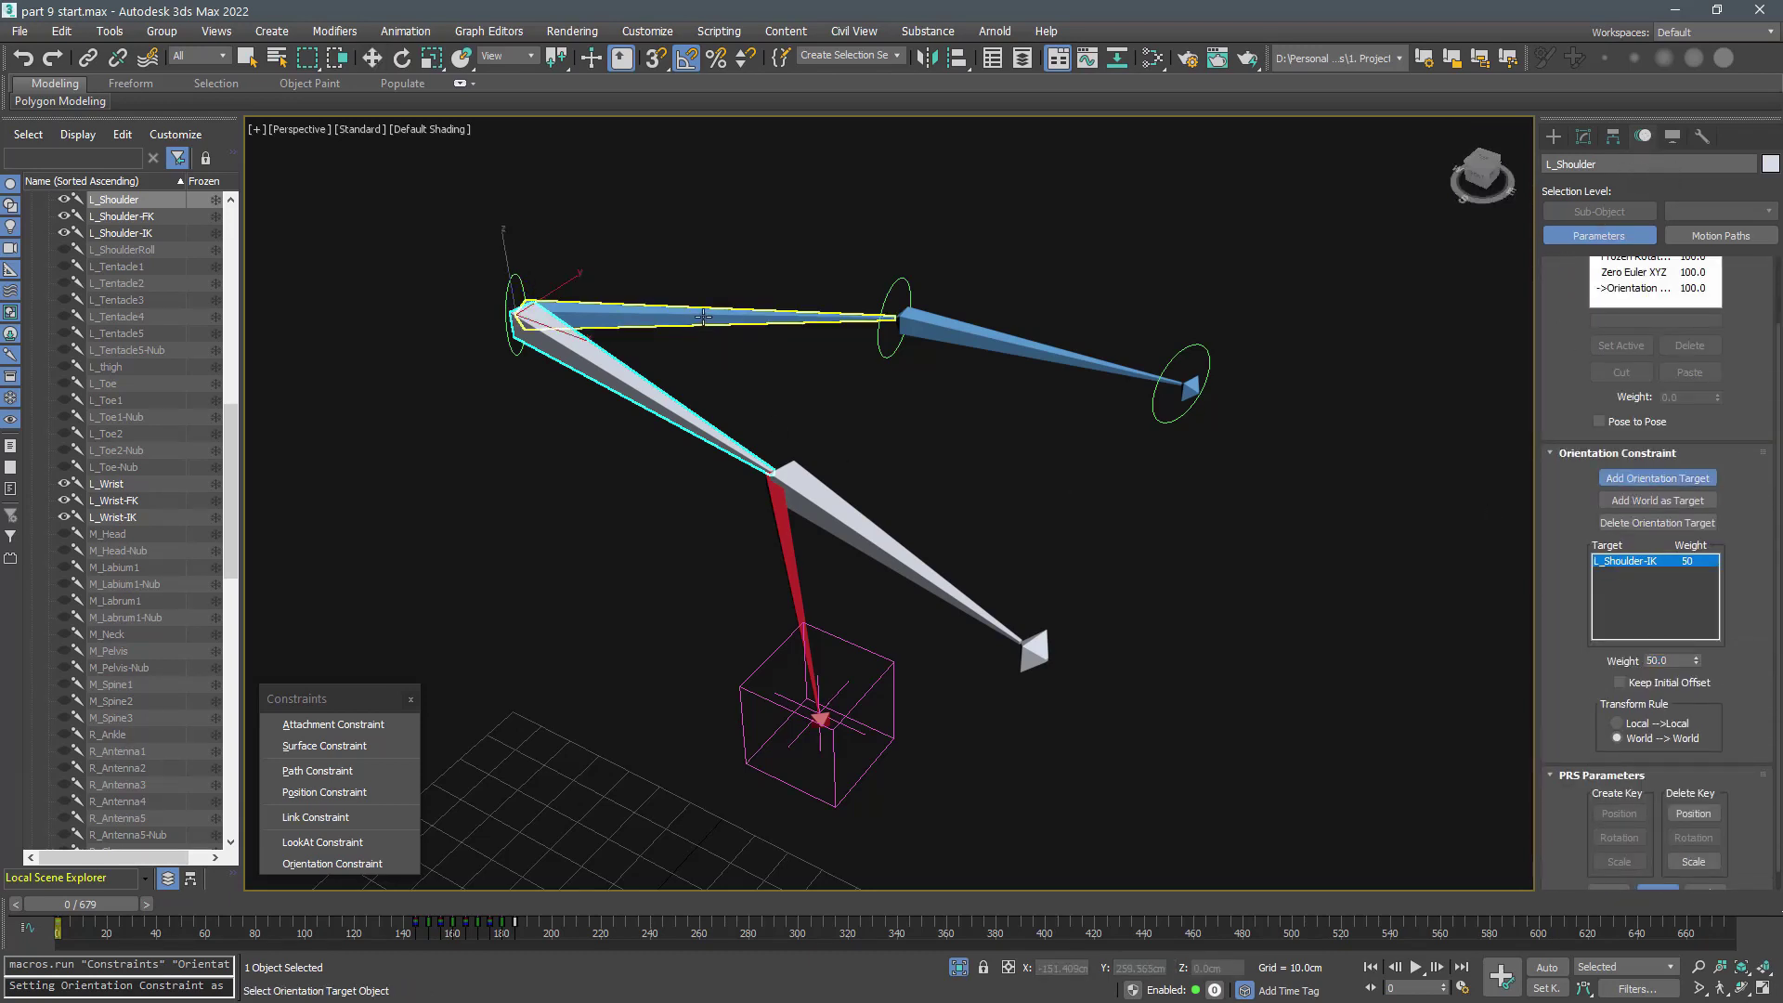
pyautogui.click(803, 317)
pyautogui.rightClick(951, 515)
# - Apply an Orientation Constraint to the L_Forearm bone with L_Forearm-IK and L_Forearm-FK as targets
pyautogui.click(967, 423)
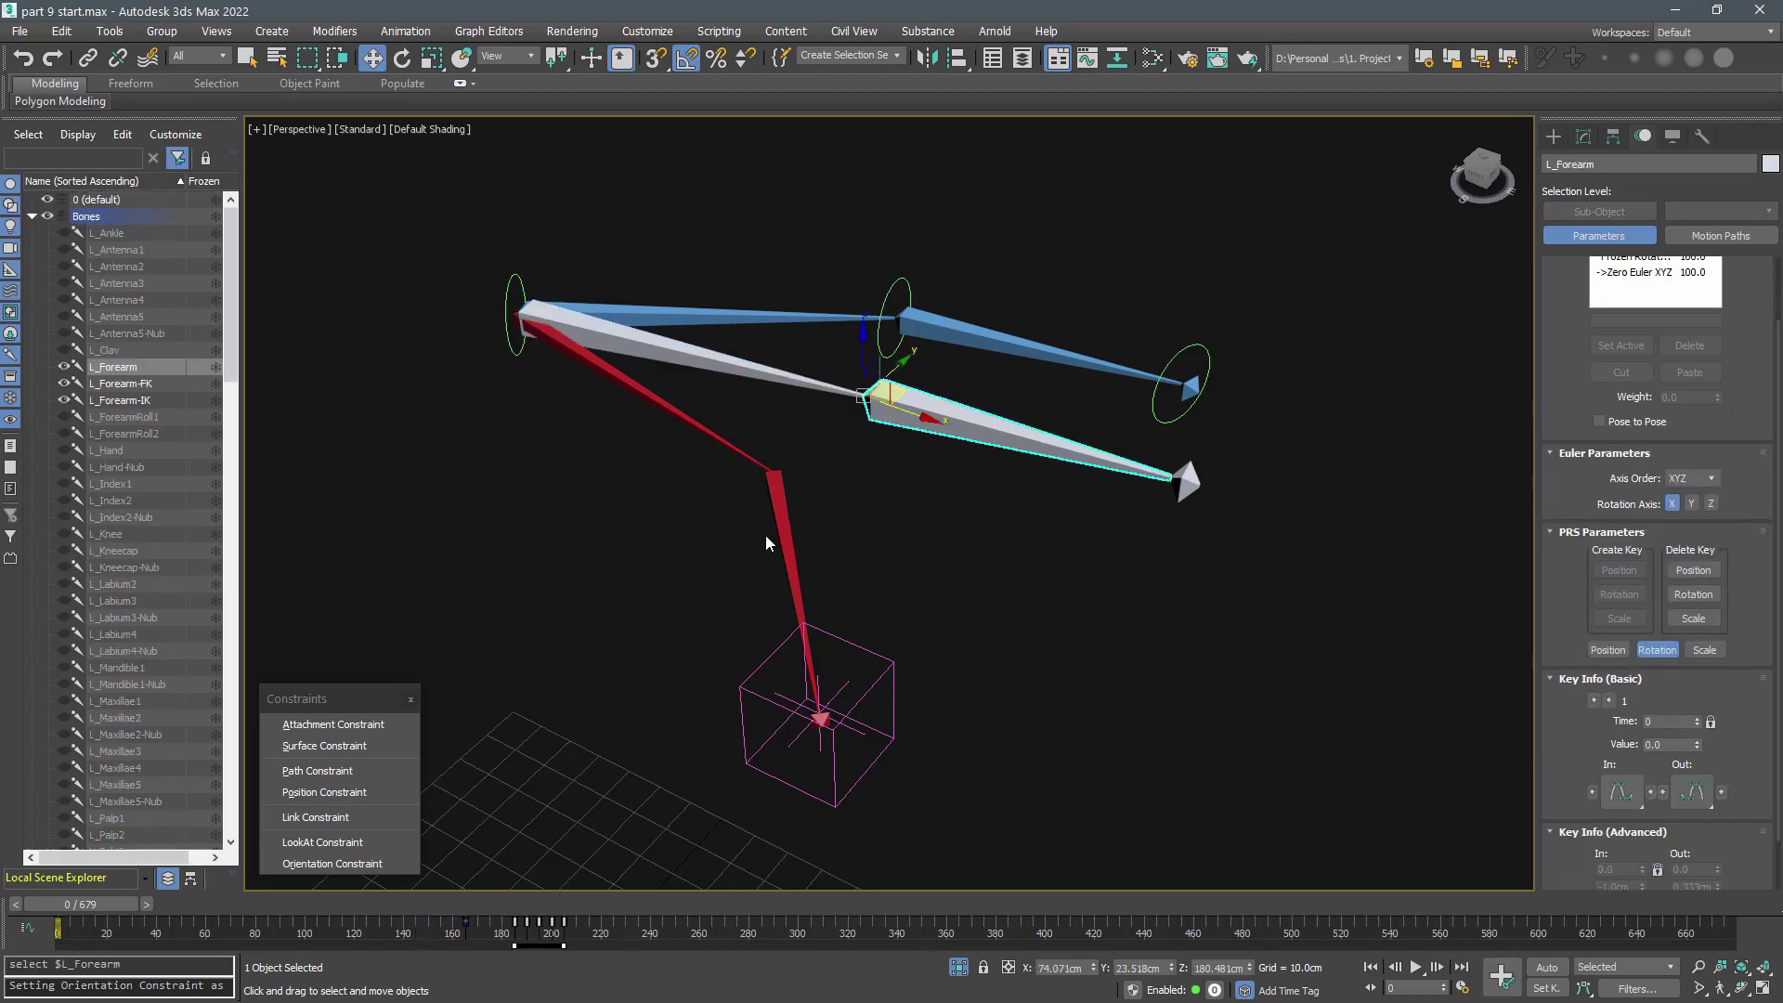
pyautogui.click(369, 862)
pyautogui.click(787, 558)
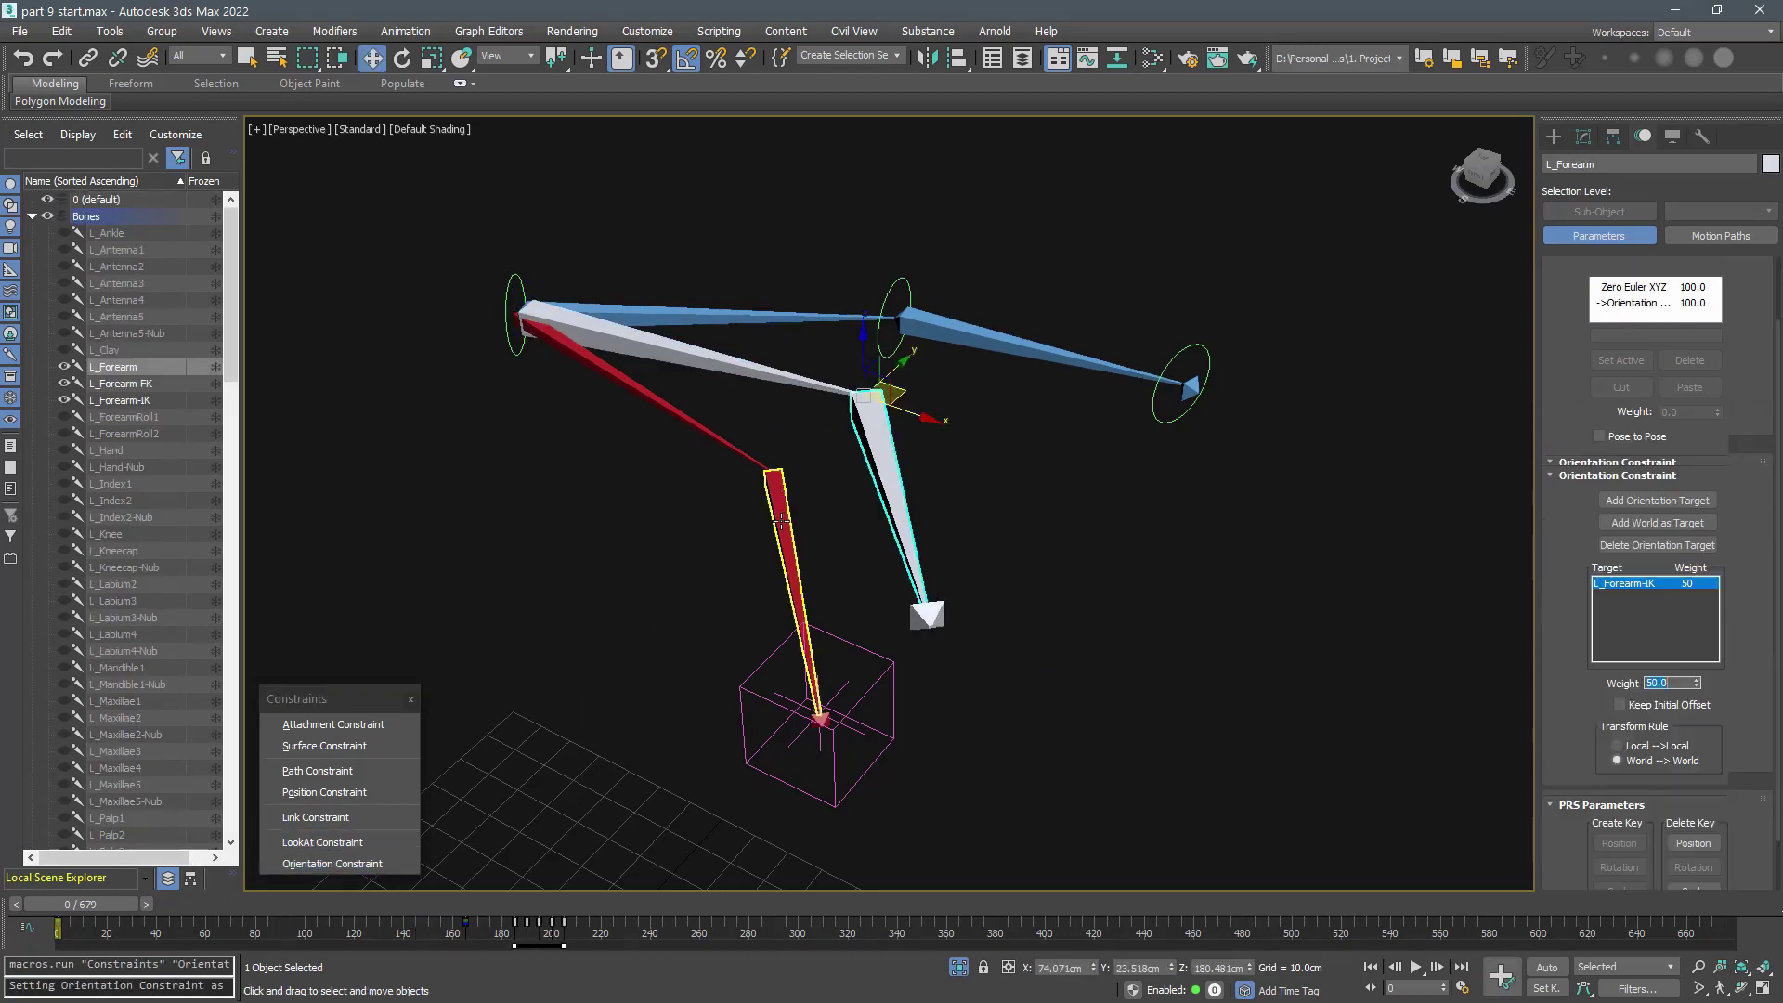
pyautogui.click(1658, 477)
pyautogui.click(975, 340)
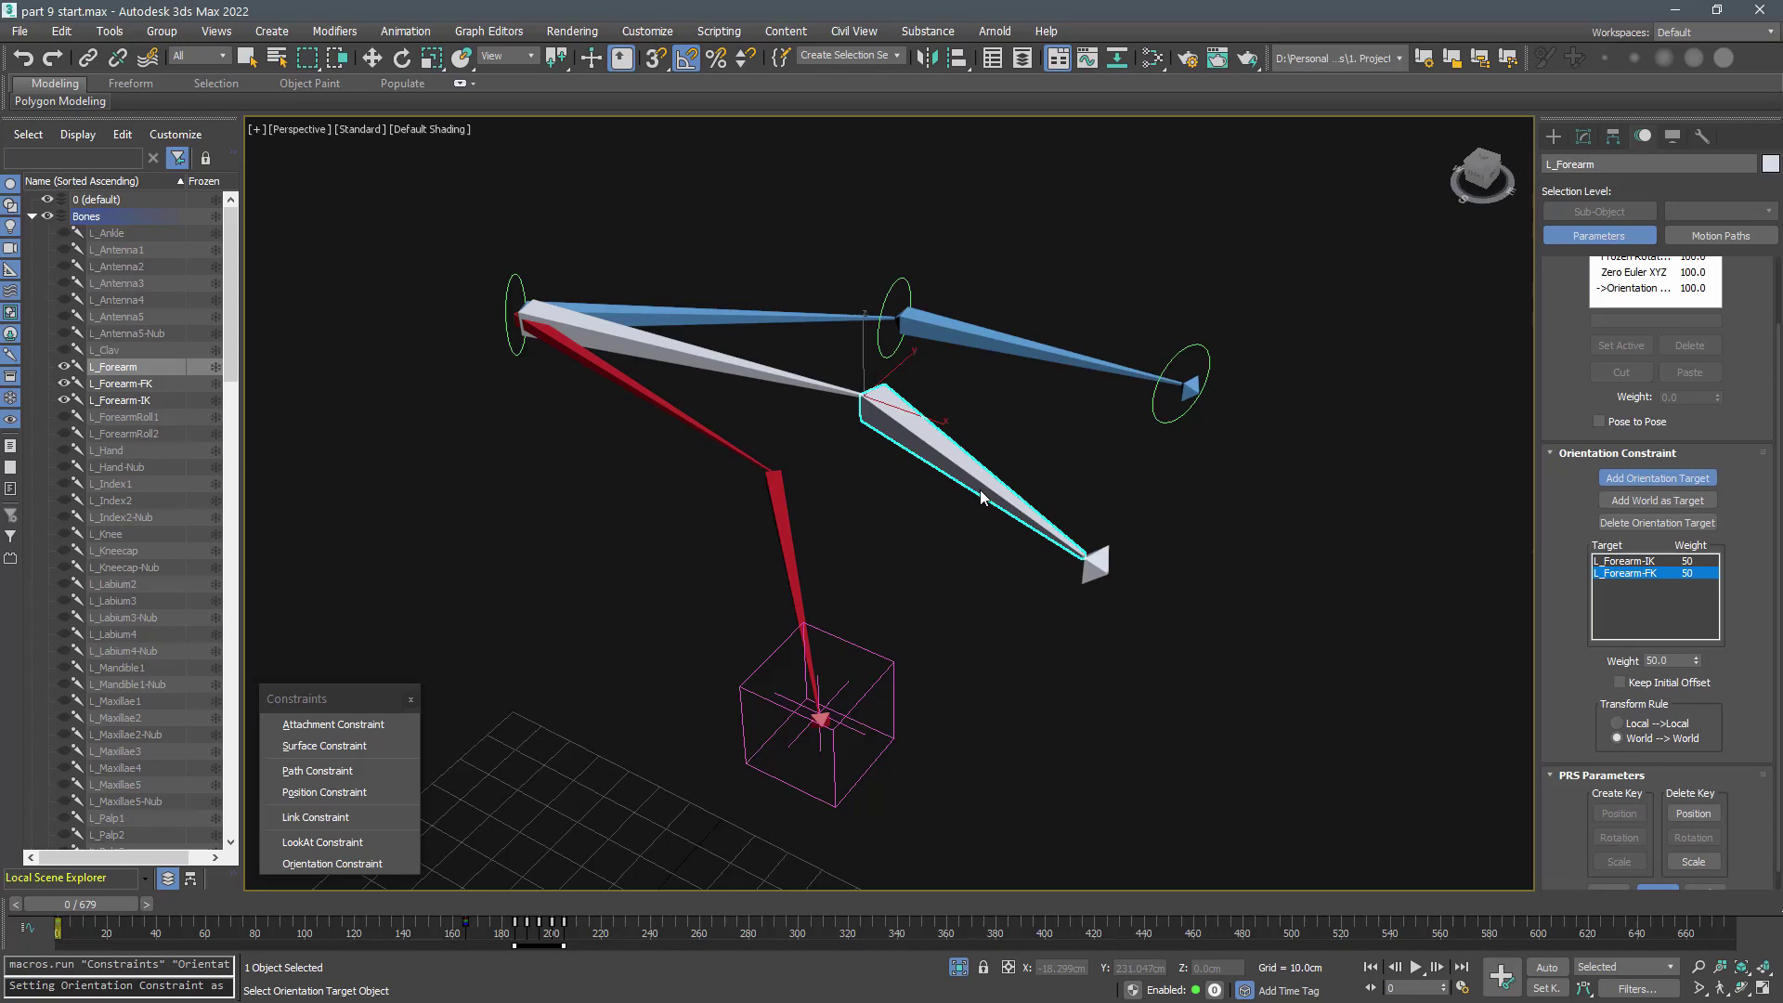
# - Apply an Orientation Constraint to the L_Wrist bone at the end of the main arm chain, targeting the IK wrist bone
pyautogui.moveTo(1104, 579); pyautogui.dragTo(1101, 575)
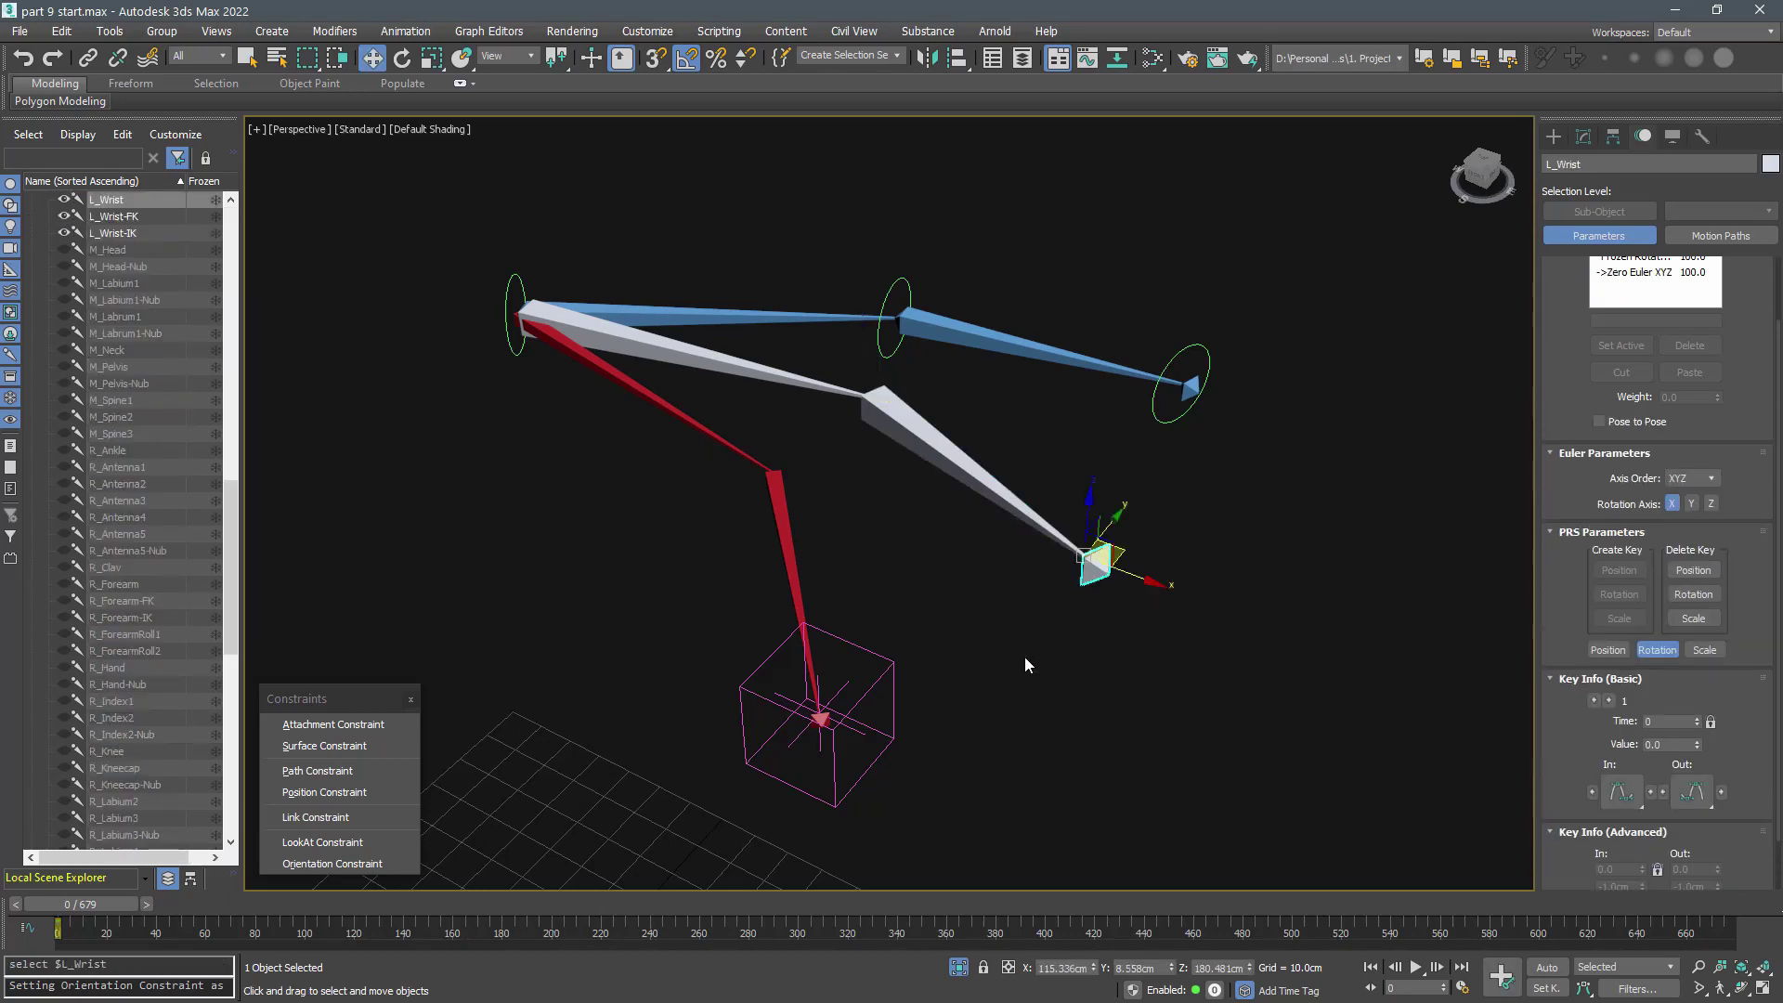
pyautogui.click(369, 864)
pyautogui.click(821, 720)
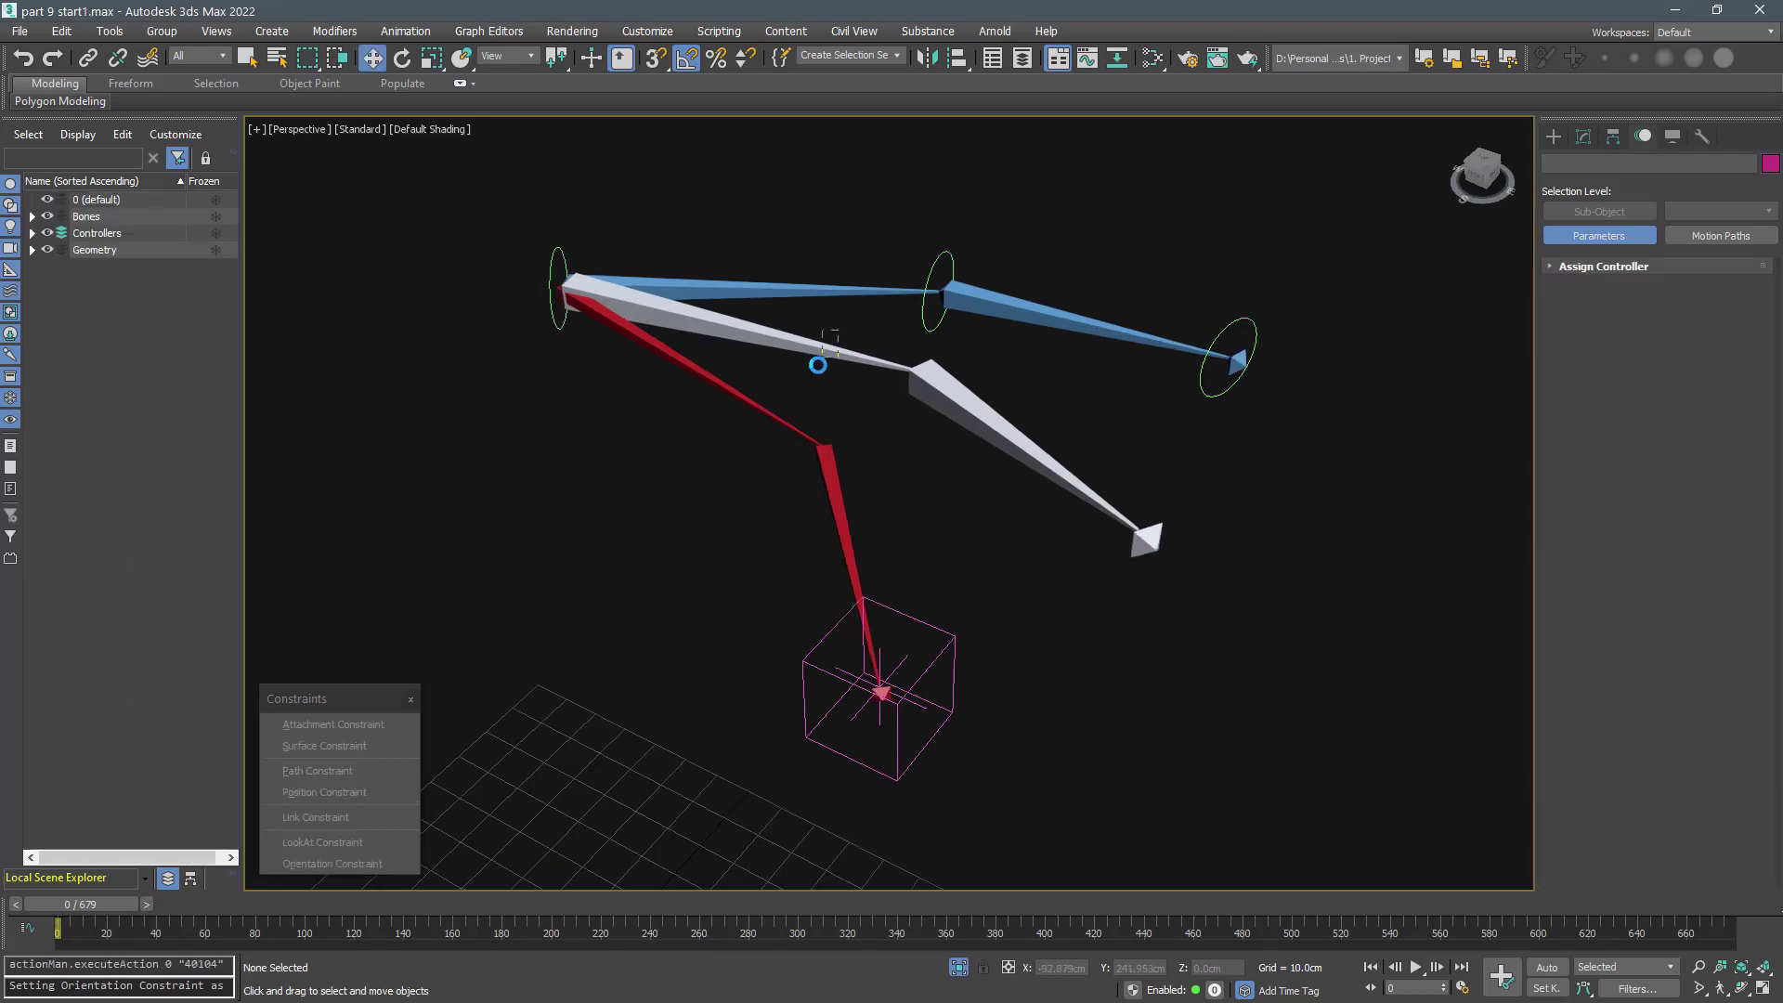
# - Try different weights for the L_Shoulder-FK target in the L_Shoulder bone's Orientation Constraint and undo the change
pyautogui.click(821, 344)
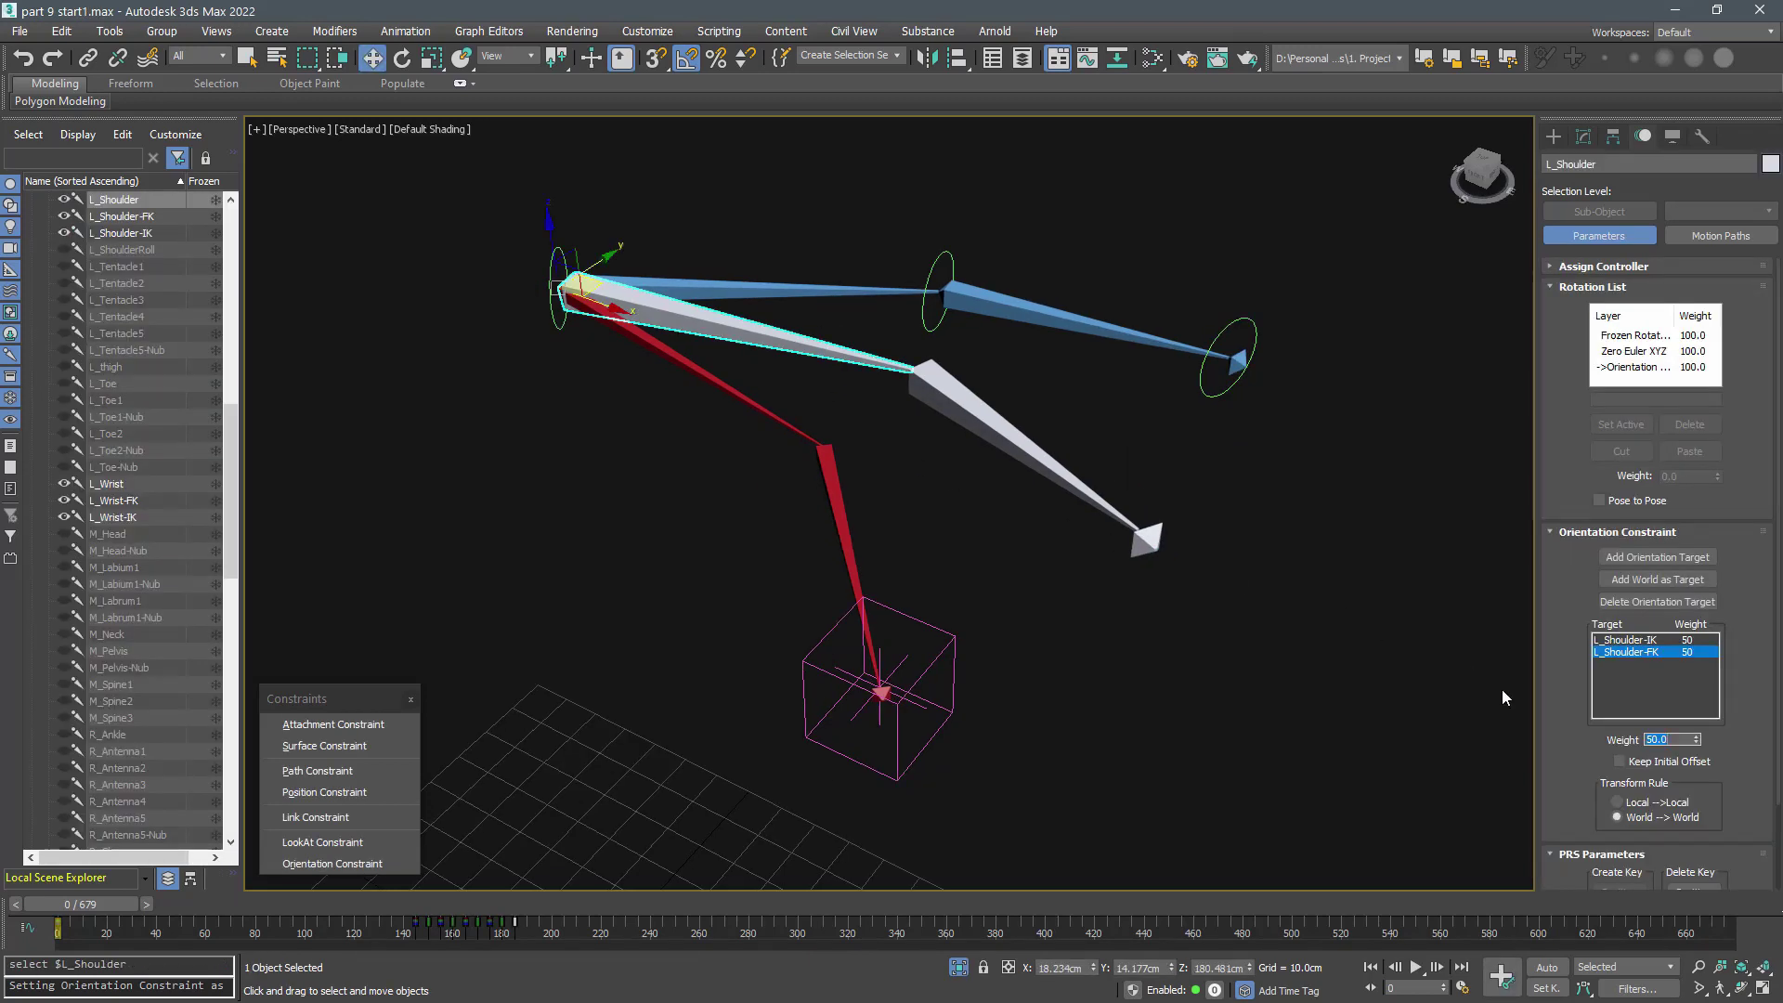
pyautogui.moveTo(1703, 737); pyautogui.dragTo(1674, 732)
pyautogui.hotkey('ctrl', 'z')
pyautogui.click(1512, 559)
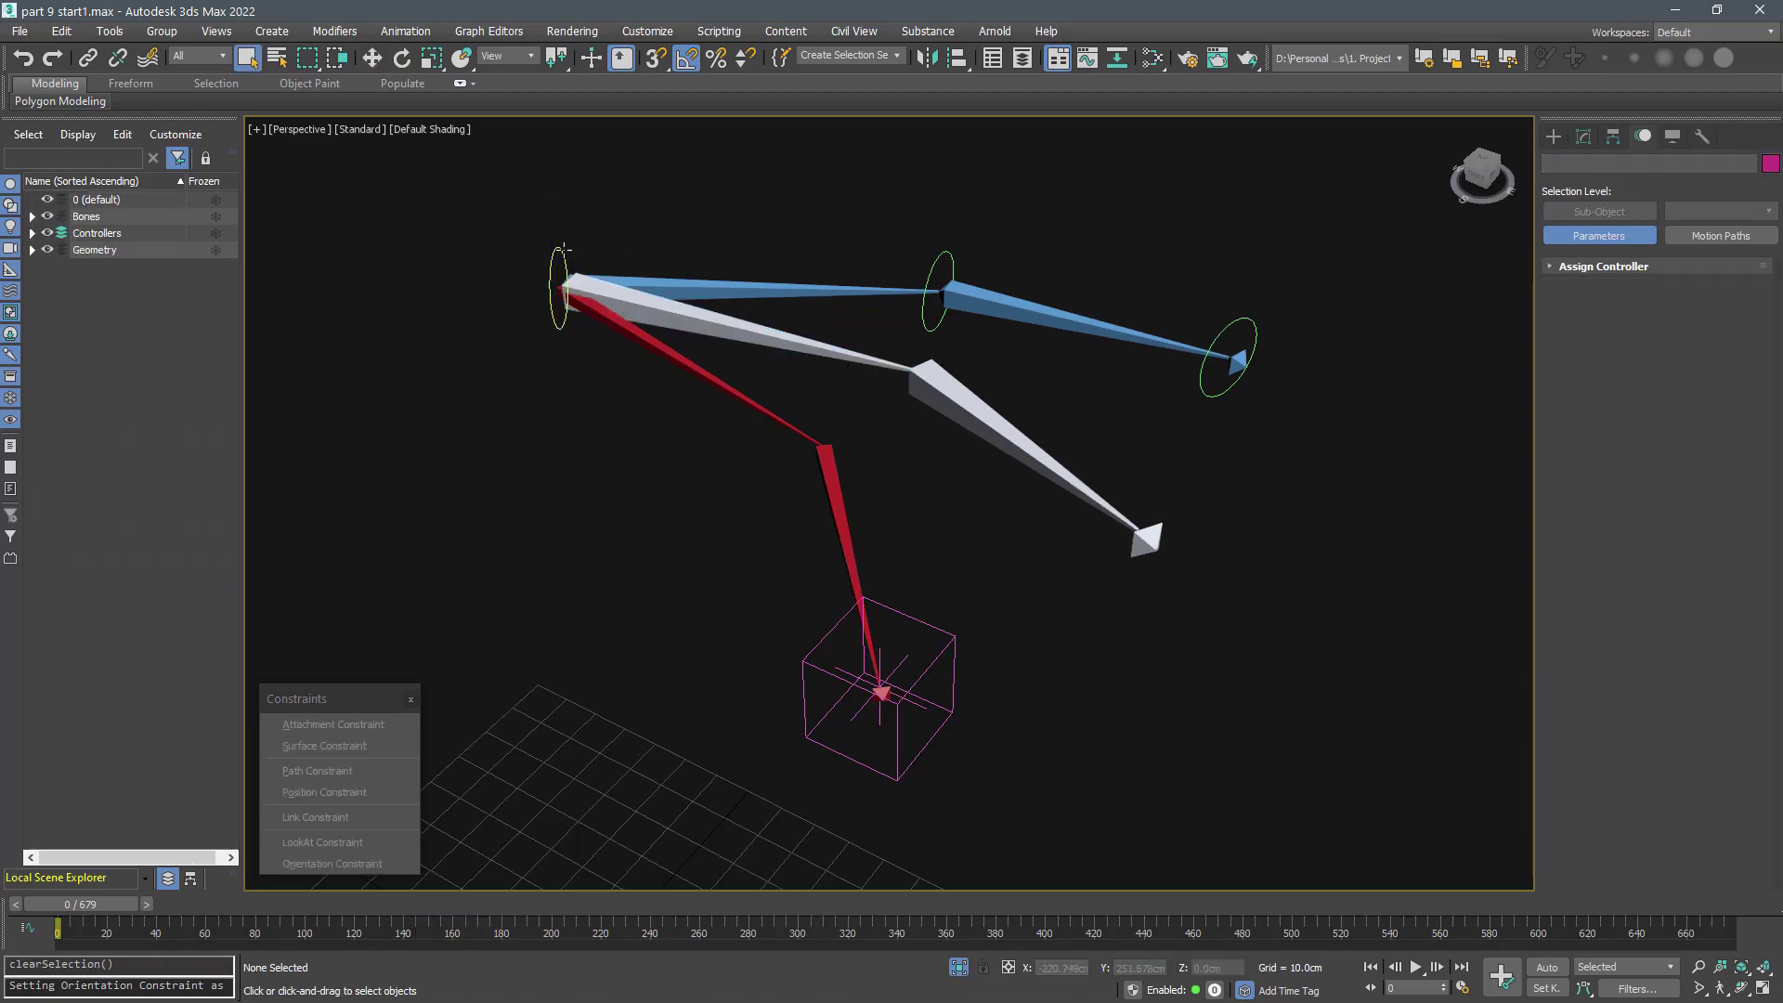
# - Reset the three left-arm FK controls and the L_Arm-IK_ctrl cube together with Transform To Zero
pyautogui.press('q')
pyautogui.doubleClick(562, 258)
pyautogui.keyDown('ctrl'); pyautogui.click(943, 667); pyautogui.keyUp('ctrl')
pyautogui.rightClick(964, 540)
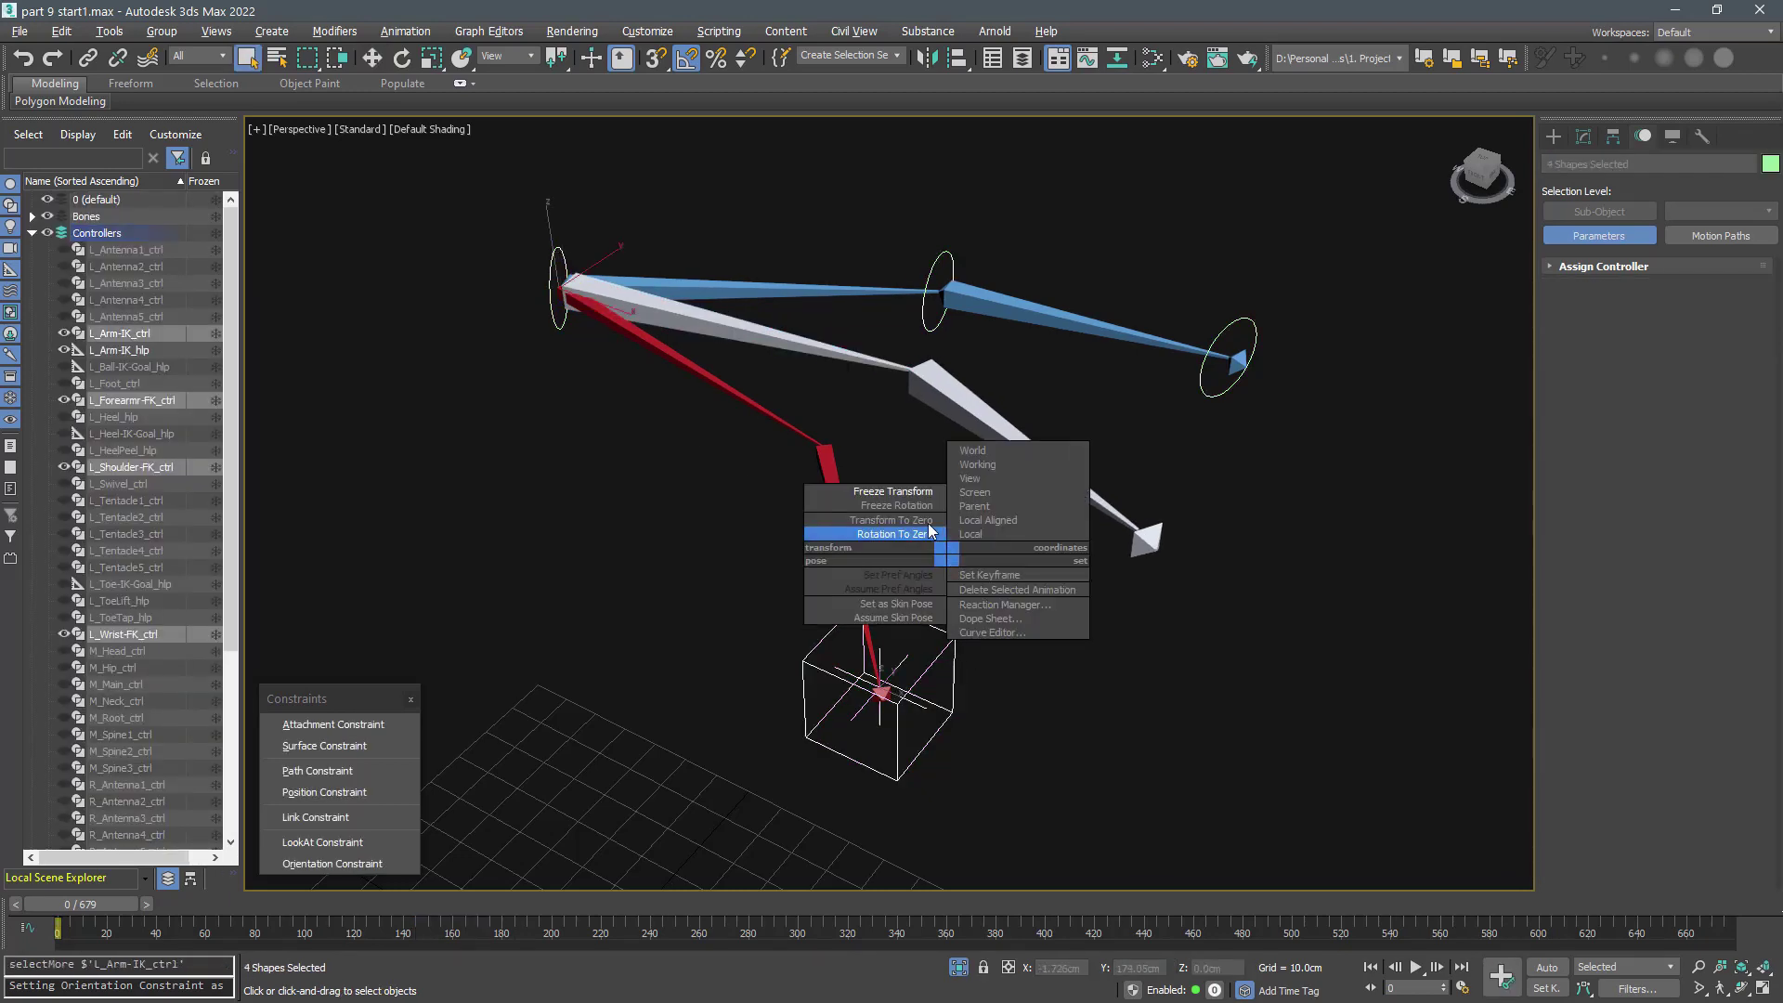
pyautogui.click(901, 521)
pyautogui.click(780, 538)
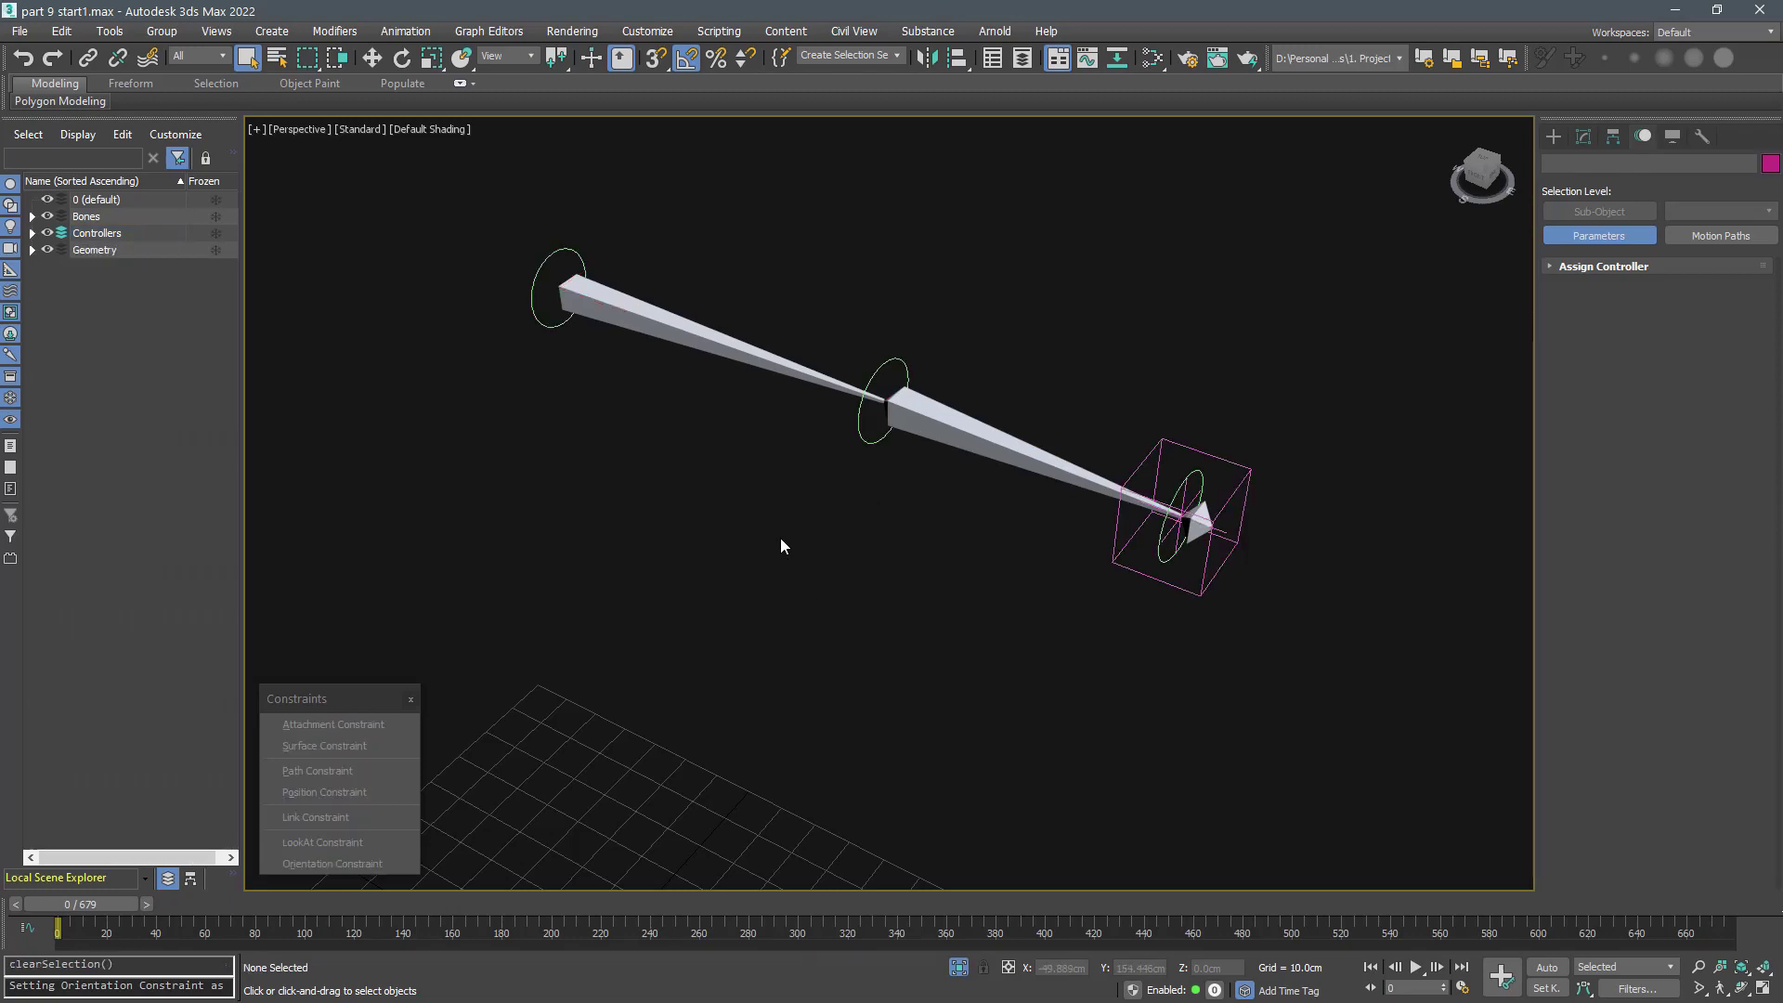
# - Unhide all objects in the scene and hide the Geometry layer
pyautogui.rightClick(779, 530)
pyautogui.click(811, 464)
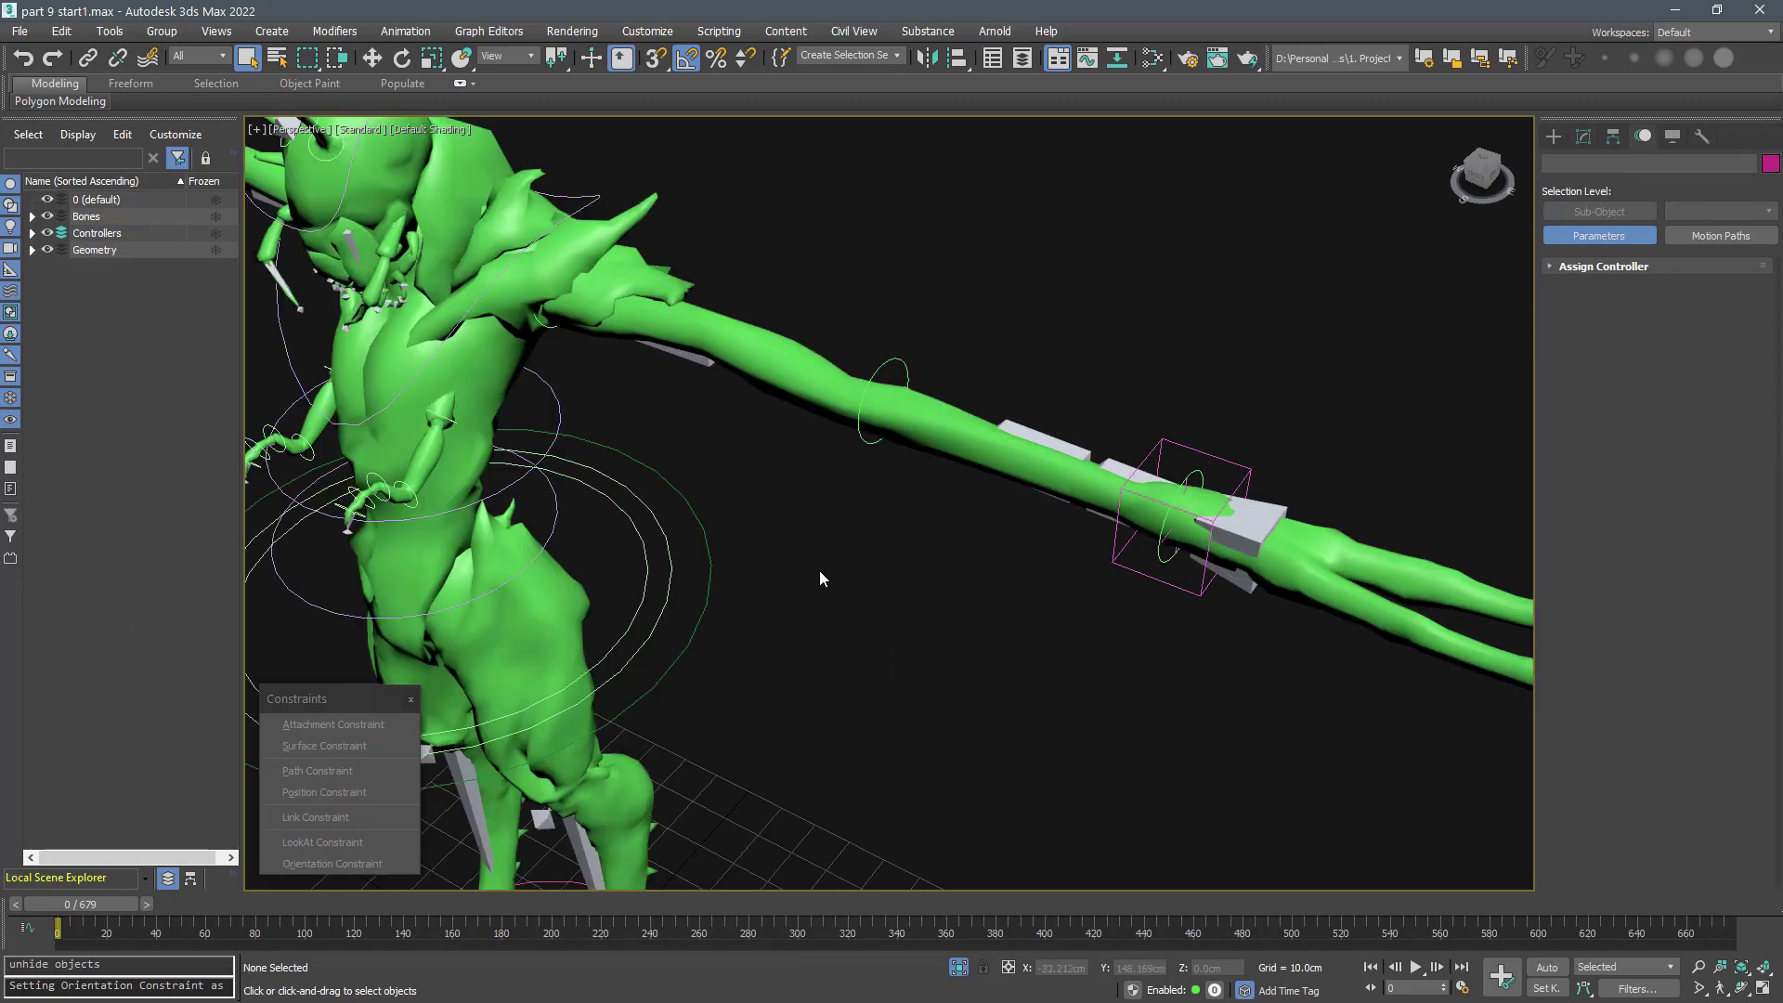
pyautogui.moveTo(819, 571); pyautogui.dragTo(918, 667, button='middle')
pyautogui.click(48, 250)
# - Draw a circle with a 10 cm radius centred on the grid origin, using snapping
pyautogui.keyDown('alt'); pyautogui.moveTo(788, 634); pyautogui.dragTo(909, 572, button='middle'); pyautogui.keyUp('alt')
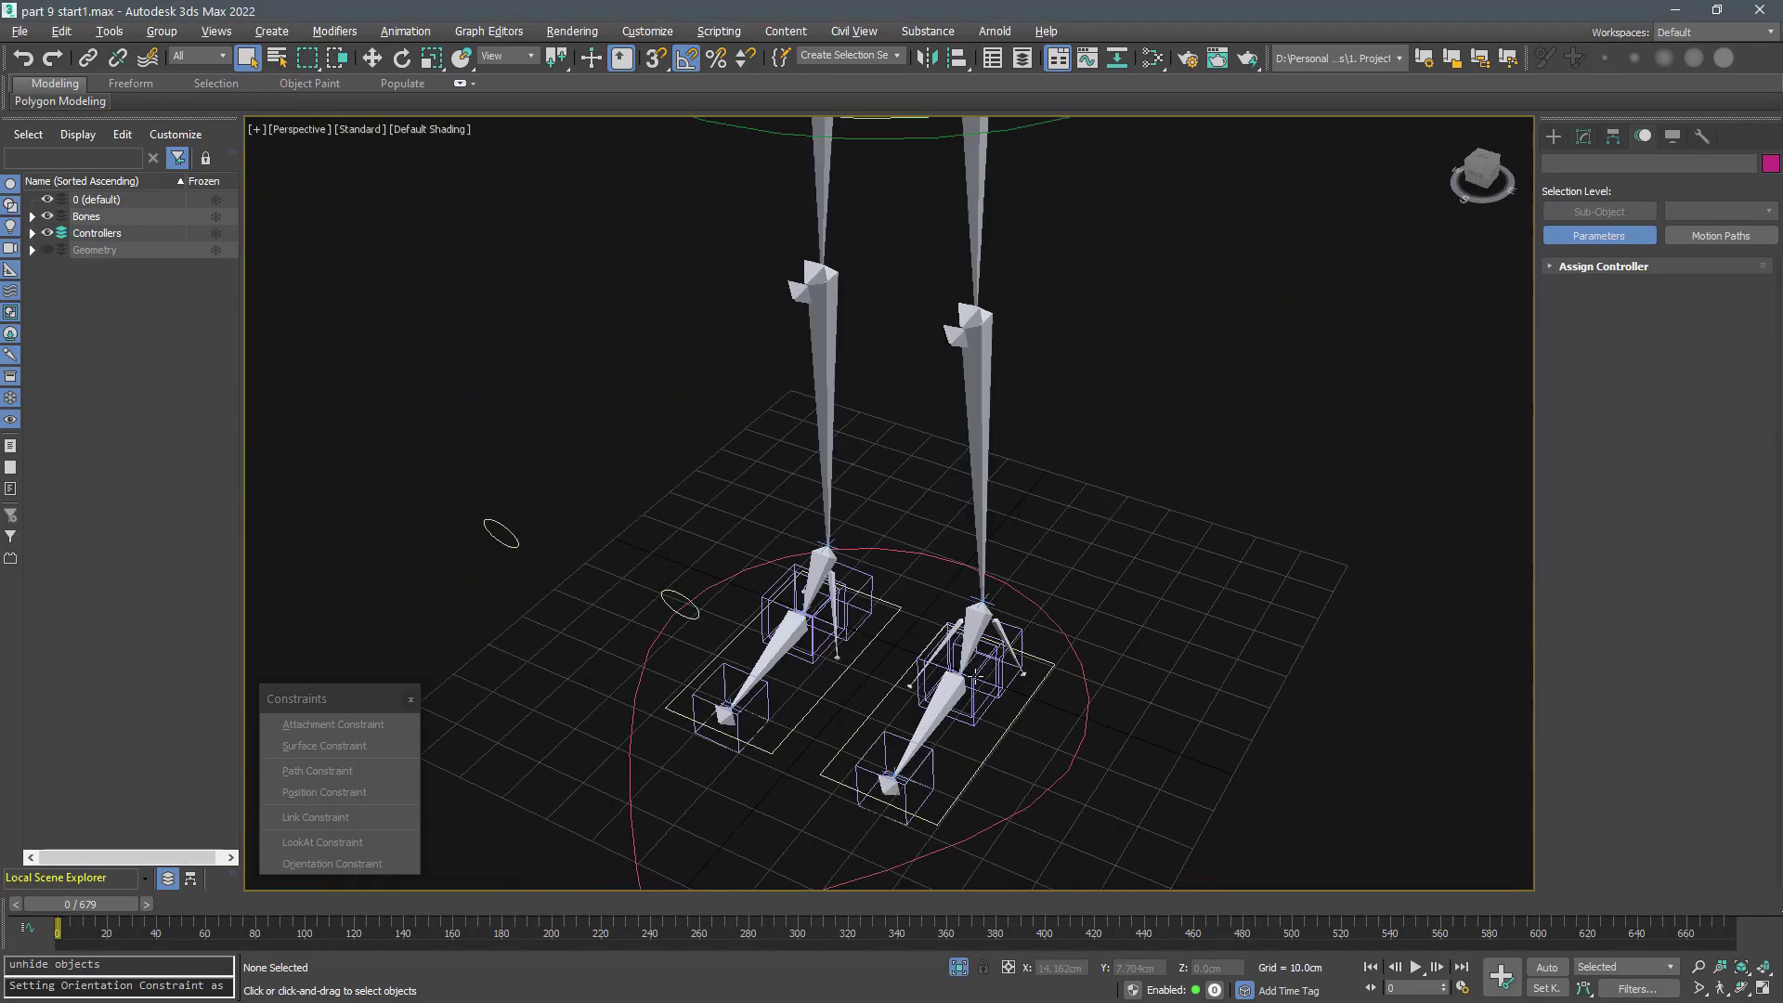
pyautogui.click(1600, 306)
pyautogui.press('s')
pyautogui.moveTo(860, 675); pyautogui.dragTo(873, 662)
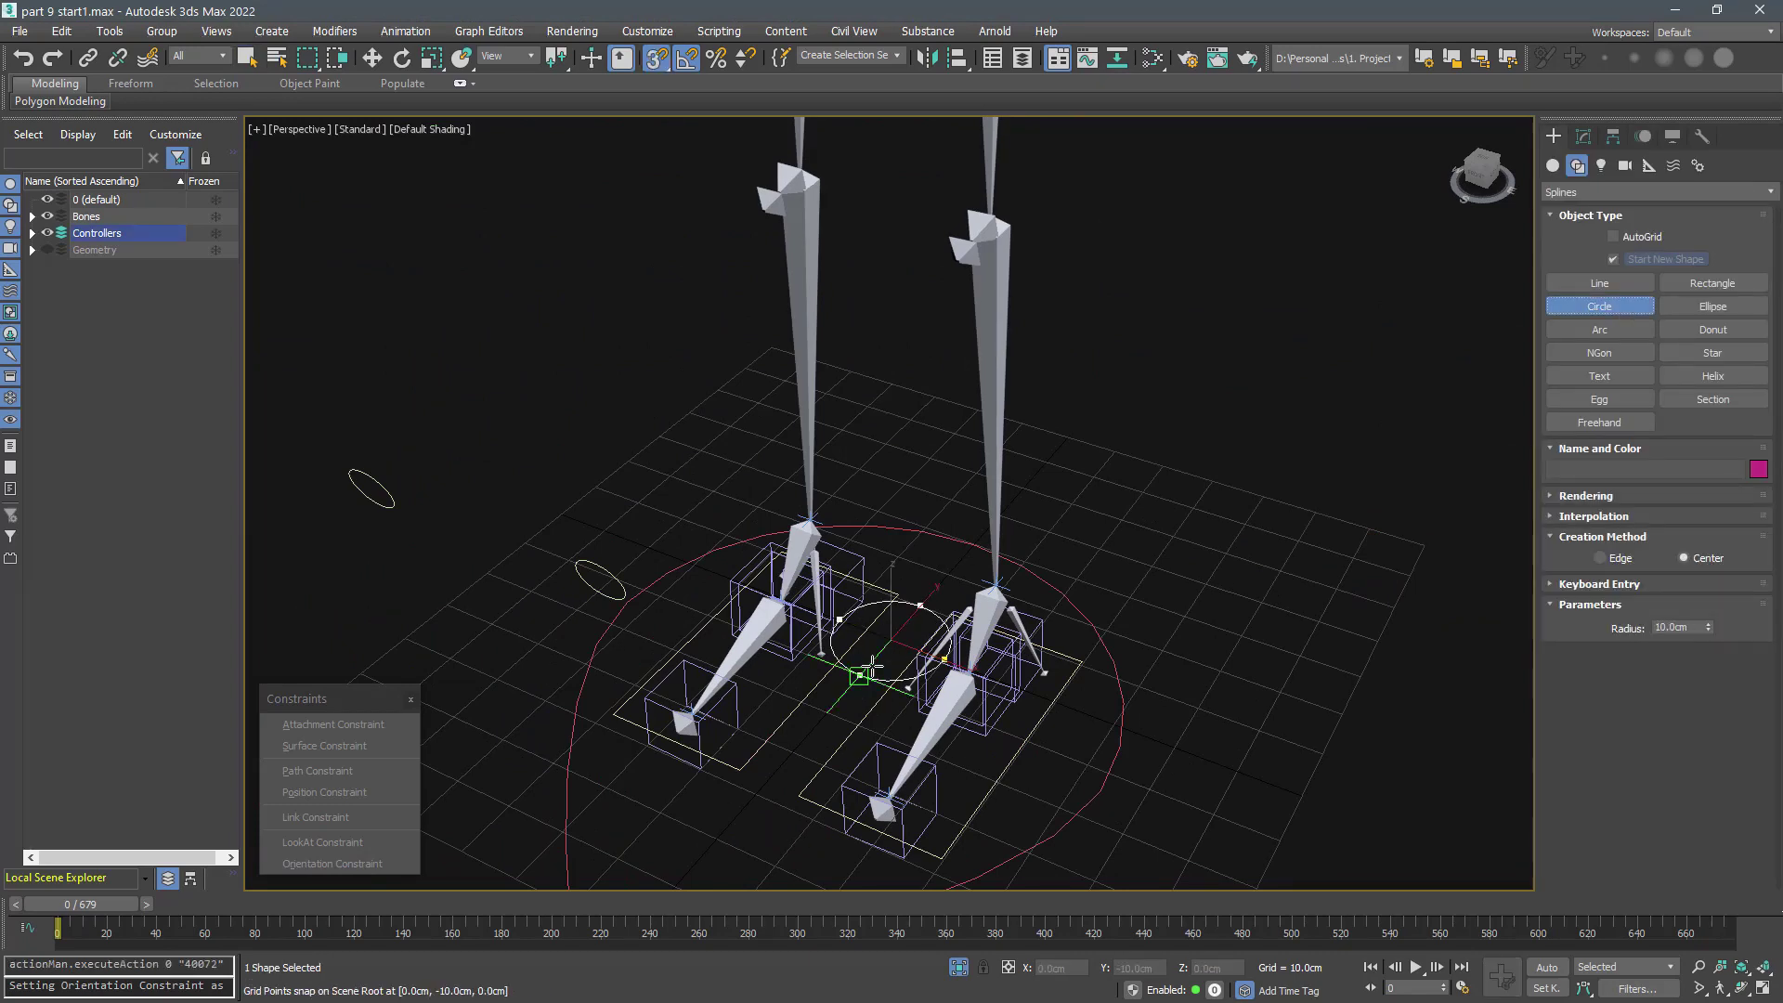
pyautogui.rightClick(898, 537)
# - Convert the circle to an Editable Spline and add rotated copies of its spline to form a three-ring sphere
pyautogui.rightClick(897, 537)
pyautogui.moveTo(1042, 724)
pyautogui.click(1105, 730)
pyautogui.click(1680, 451)
pyautogui.click(871, 606)
pyautogui.press('e')
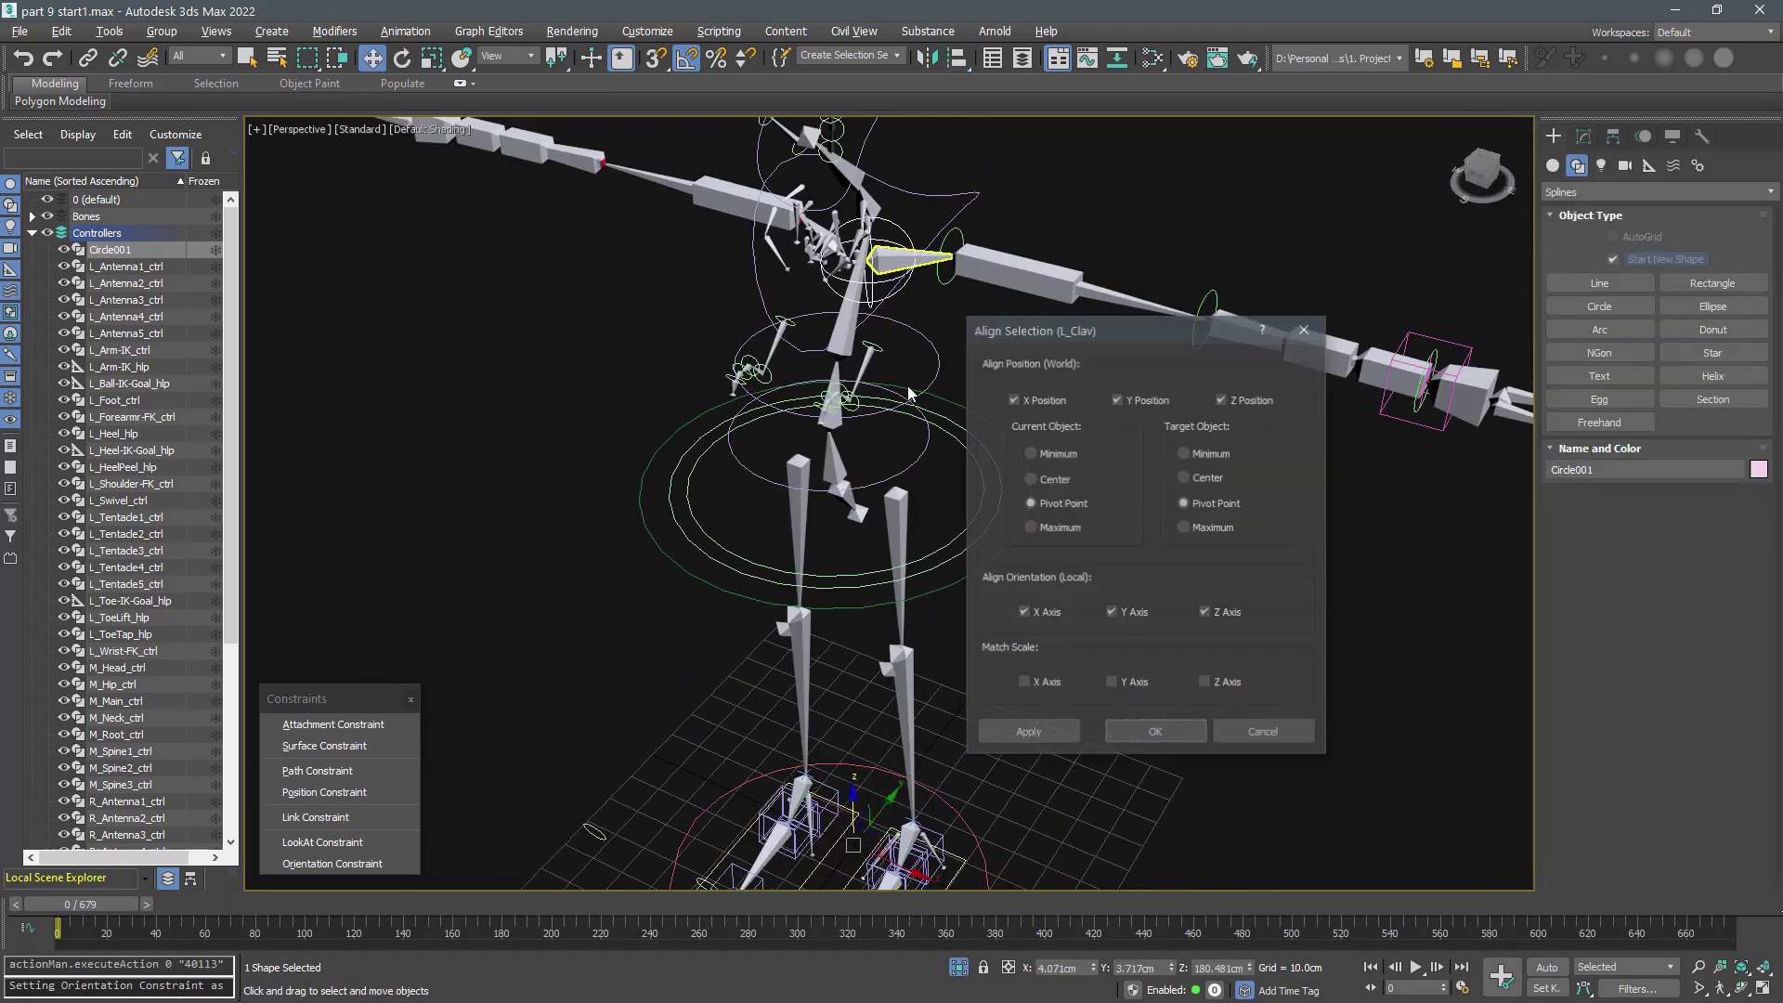
# - Align the sphere control to the L_Clav bone's pivot position and orientation, and move it up above the left shoulder
pyautogui.press('Return')
pyautogui.keyDown('alt'); pyautogui.moveTo(1026, 471); pyautogui.dragTo(939, 553, button='middle'); pyautogui.keyUp('alt')
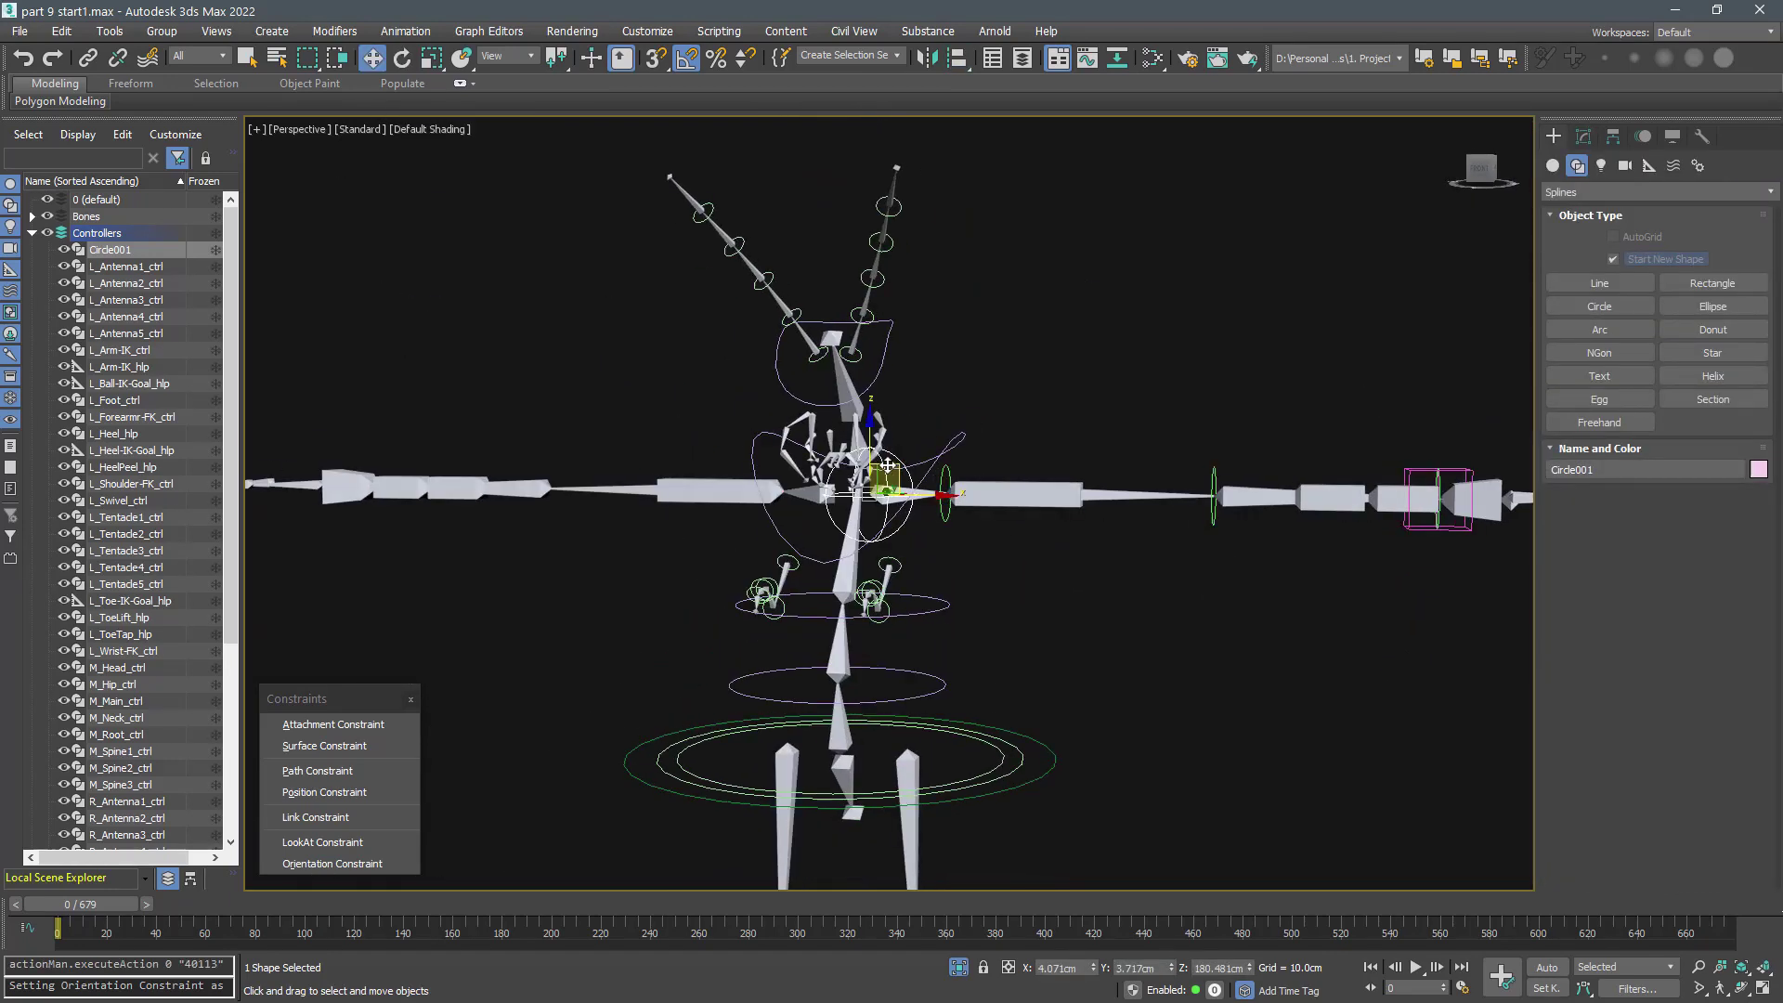
pyautogui.moveTo(939, 553); pyautogui.dragTo(996, 439)
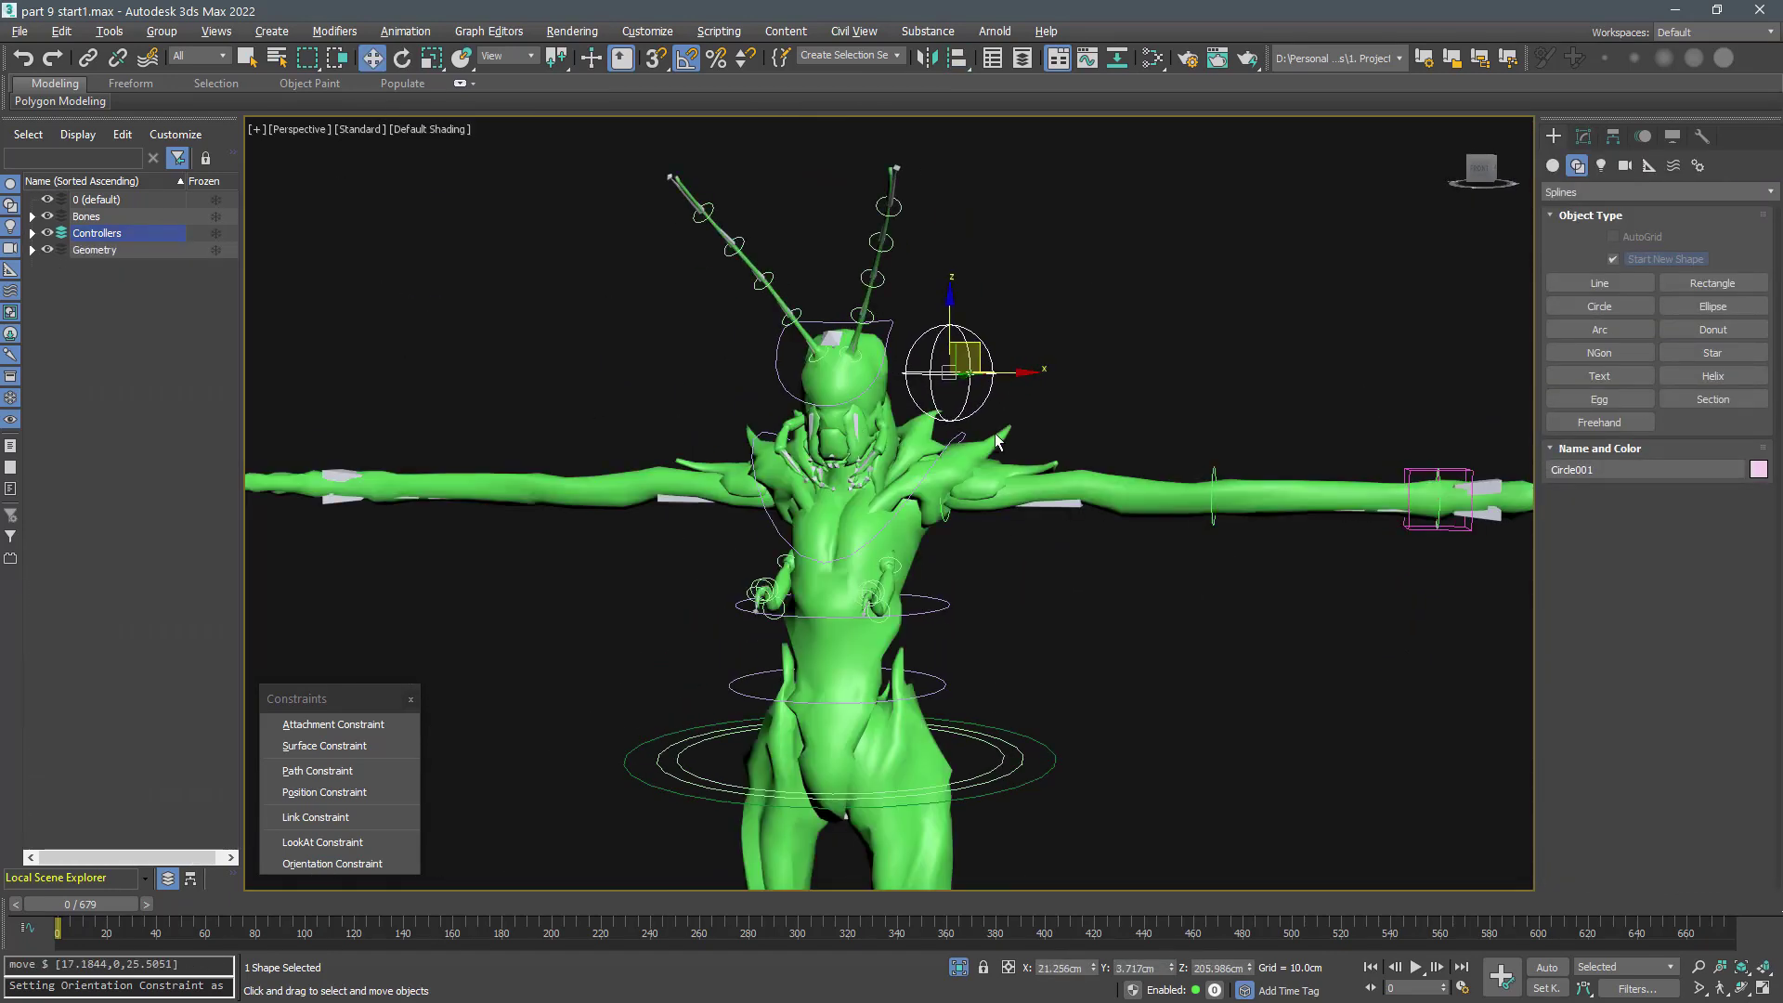
pyautogui.keyDown('alt'); pyautogui.moveTo(996, 440); pyautogui.dragTo(932, 534, button='middle'); pyautogui.keyUp('alt')
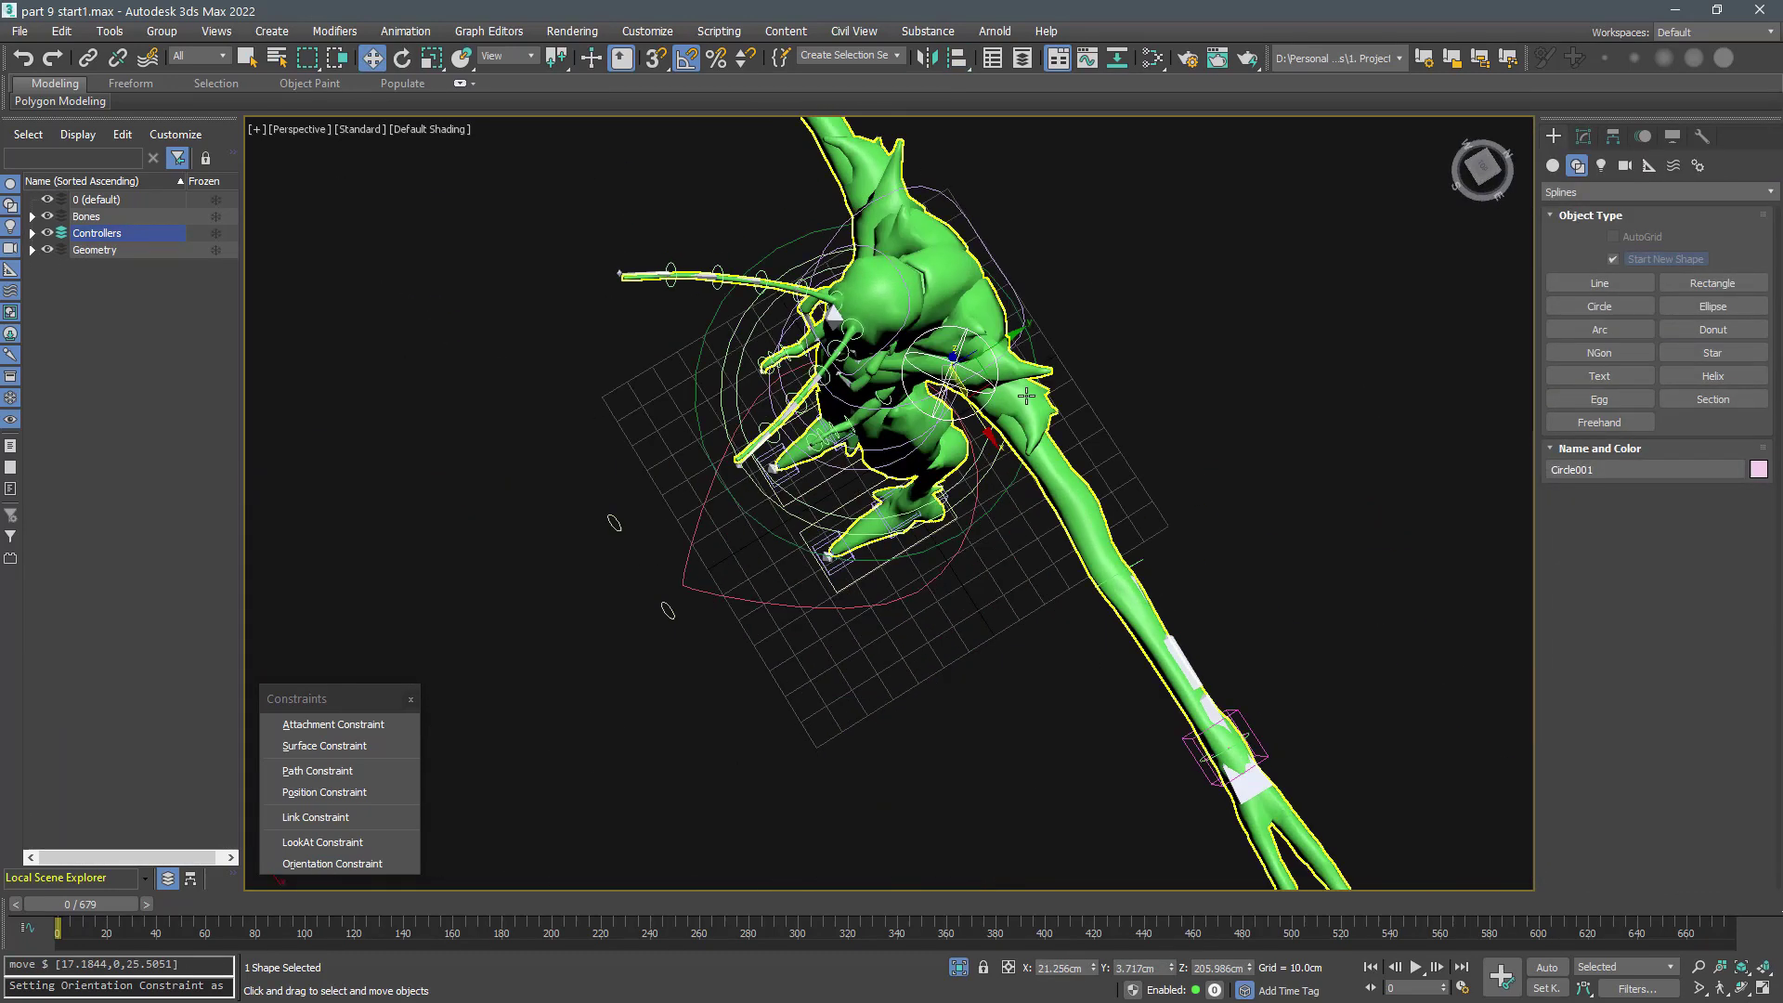
pyautogui.moveTo(982, 384); pyautogui.dragTo(1015, 358)
pyautogui.keyDown('alt'); pyautogui.moveTo(1016, 358); pyautogui.dragTo(1051, 287, button='middle'); pyautogui.keyUp('alt')
# - Scale down all three splines of the sphere control and adjust its position above the left shoulder
pyautogui.click(1584, 136)
pyautogui.click(1679, 452)
pyautogui.hotkey('ctrl', 'a')
pyautogui.press('r')
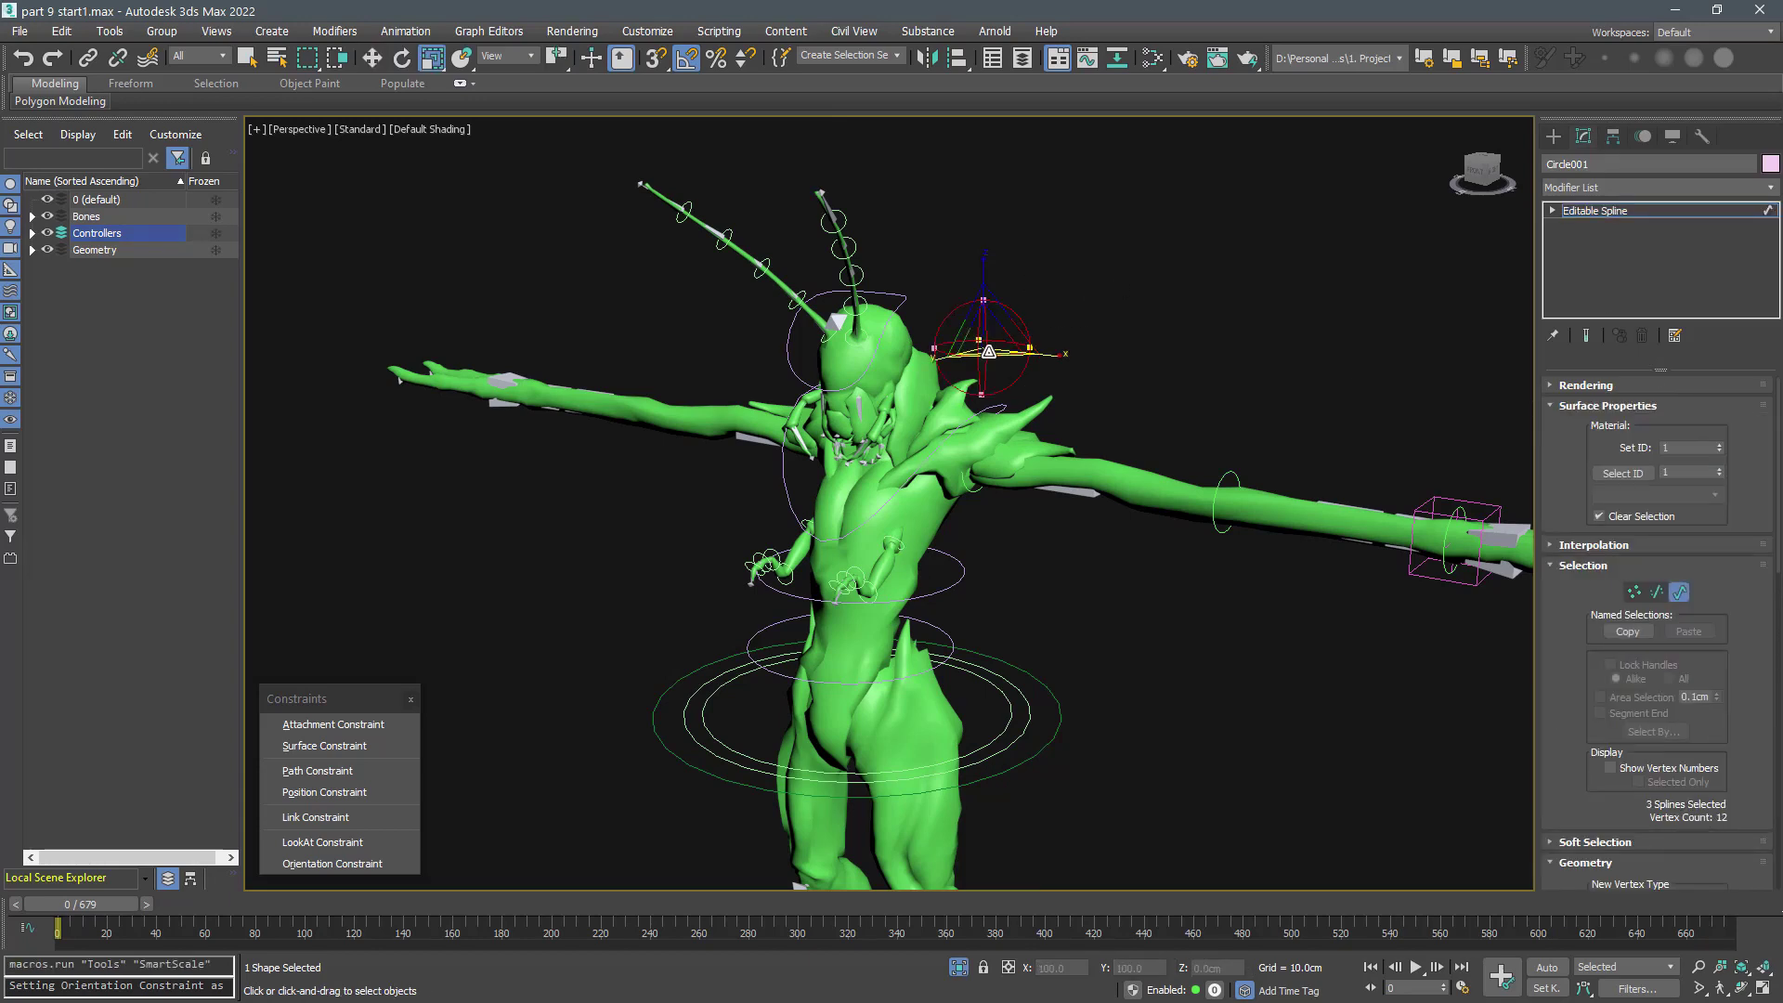
pyautogui.moveTo(990, 336); pyautogui.dragTo(966, 368)
pyautogui.press('w')
pyautogui.keyDown('alt'); pyautogui.moveTo(892, 441); pyautogui.dragTo(1016, 318, button='middle'); pyautogui.keyUp('alt')
pyautogui.click(1598, 210)
pyautogui.moveTo(1008, 329); pyautogui.dragTo(1018, 348)
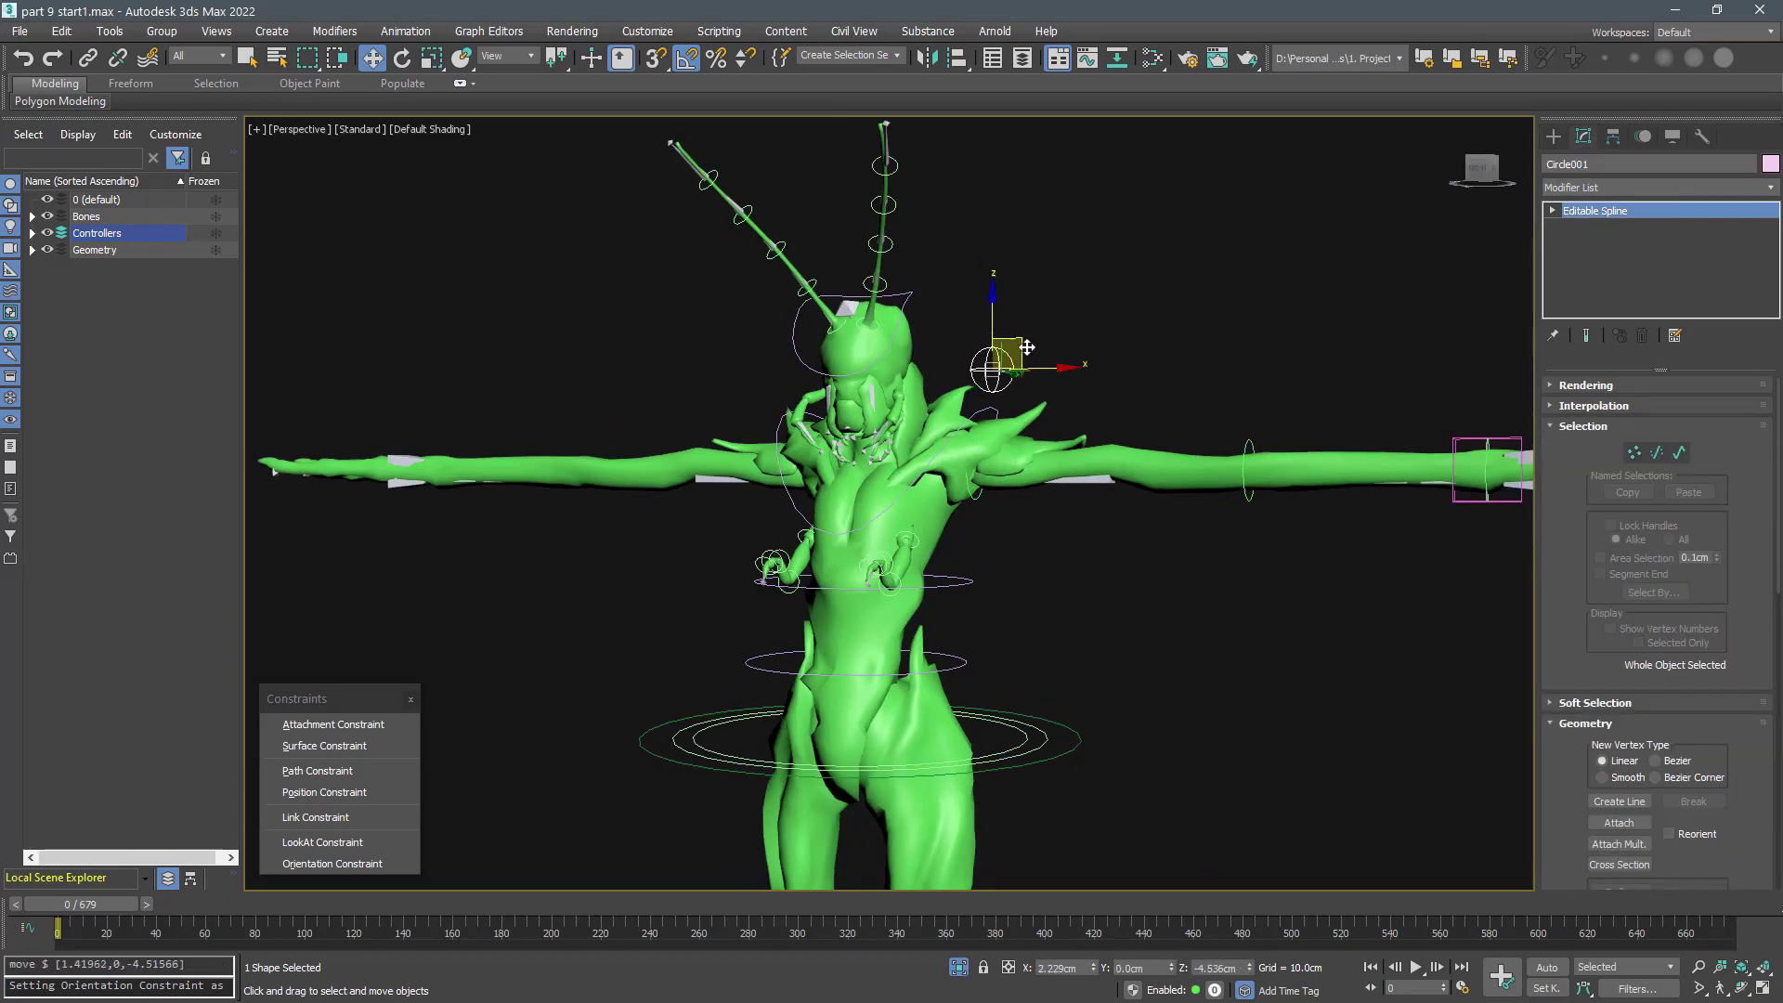
# - Hide the Geometry layer and apply an Orientation Constraint to the L_Clav bone with the sphere control as target
pyautogui.keyDown('alt'); pyautogui.moveTo(1069, 349); pyautogui.dragTo(1040, 387, button='middle'); pyautogui.keyUp('alt')
pyautogui.scroll(3, 1036, 395)
pyautogui.click(47, 250)
pyautogui.click(920, 469)
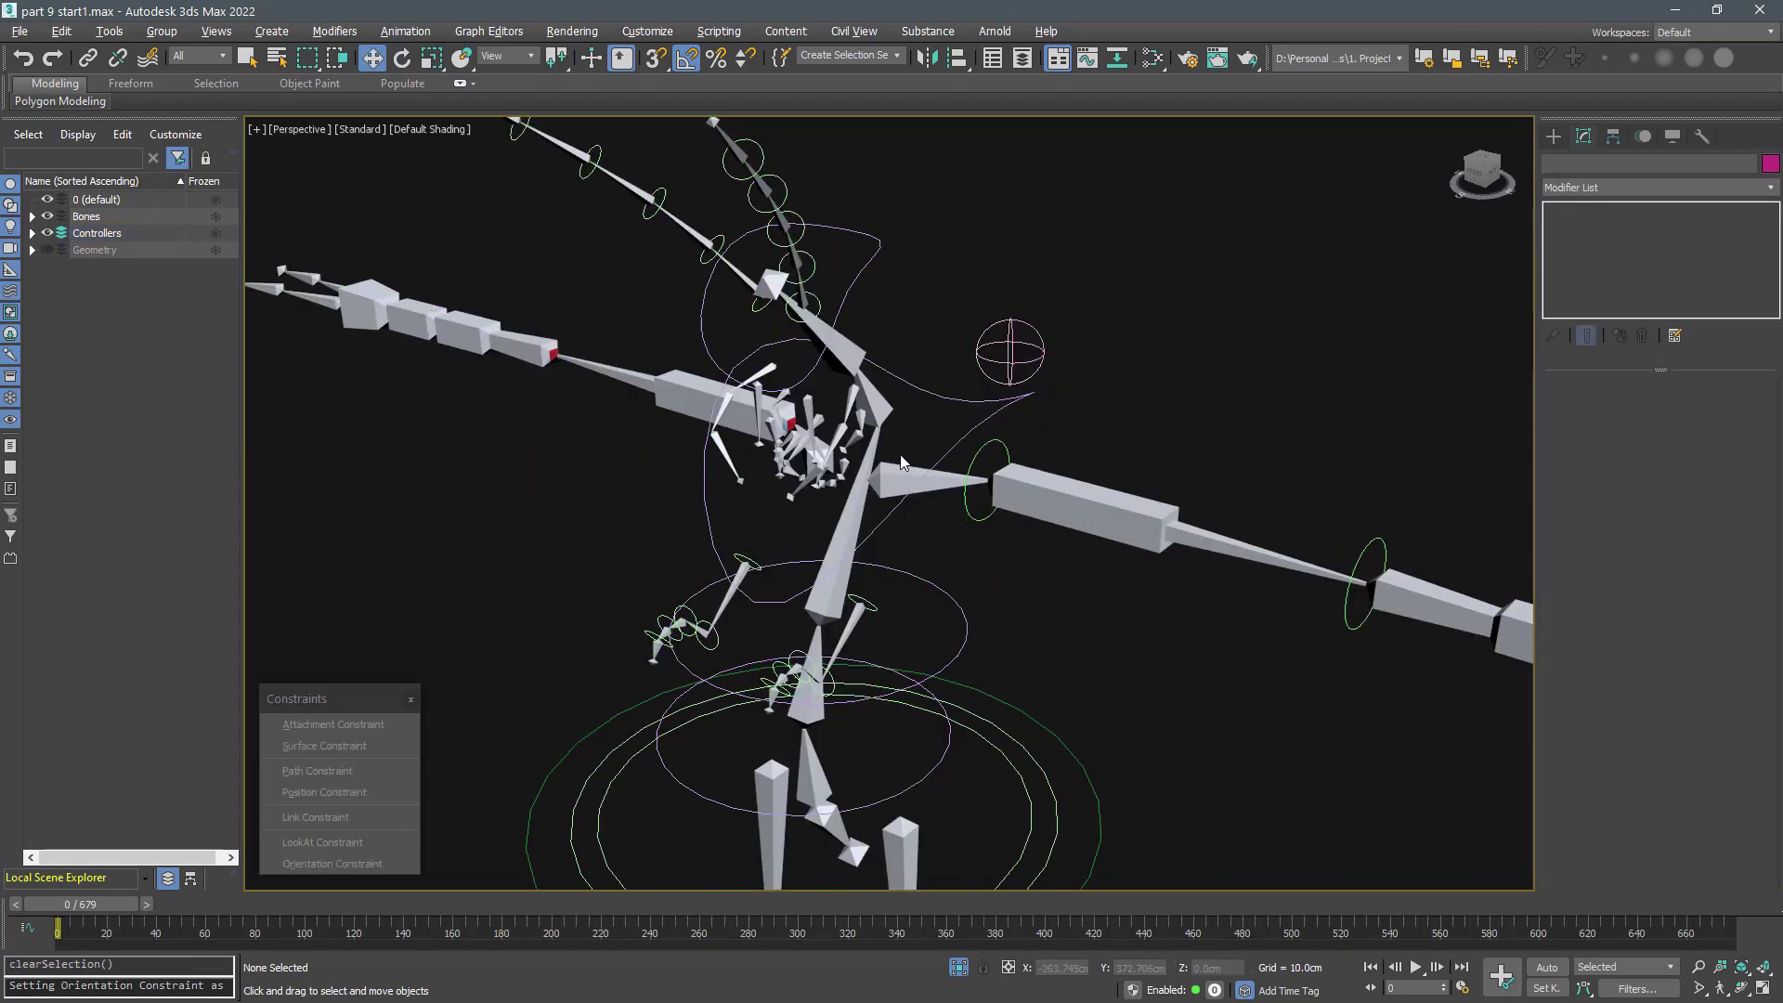
pyautogui.click(332, 863)
pyautogui.click(1023, 347)
# - Rotate the sphere control to test the clavicle constraint and undo the rotation
pyautogui.moveTo(1025, 348); pyautogui.dragTo(1020, 353)
pyautogui.press('e')
pyautogui.moveTo(1016, 349)
pyautogui.mouseDown()
pyautogui.moveTo(1008, 336)
pyautogui.moveTo(1023, 351)
pyautogui.mouseUp()
pyautogui.moveTo(1063, 323); pyautogui.dragTo(1062, 366)
pyautogui.hotkey('ctrl', 'z')
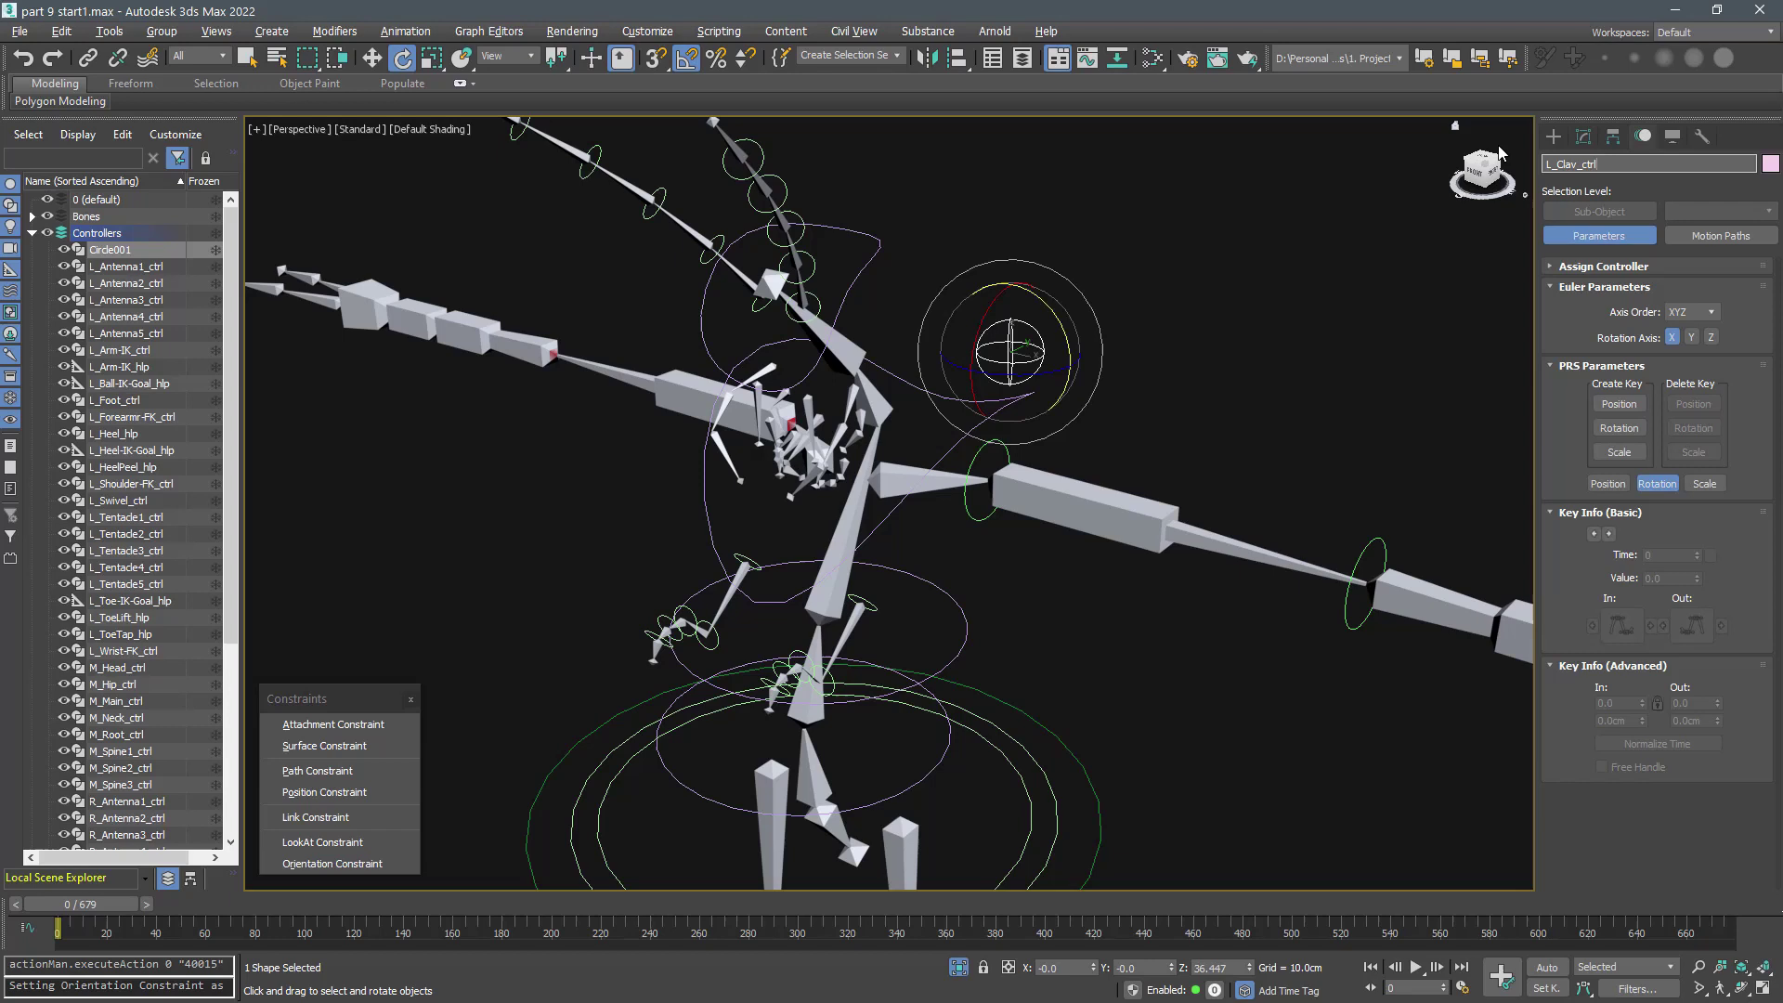
# - Rename the sphere control L_Clav_ctrl
pyautogui.click(990, 631)
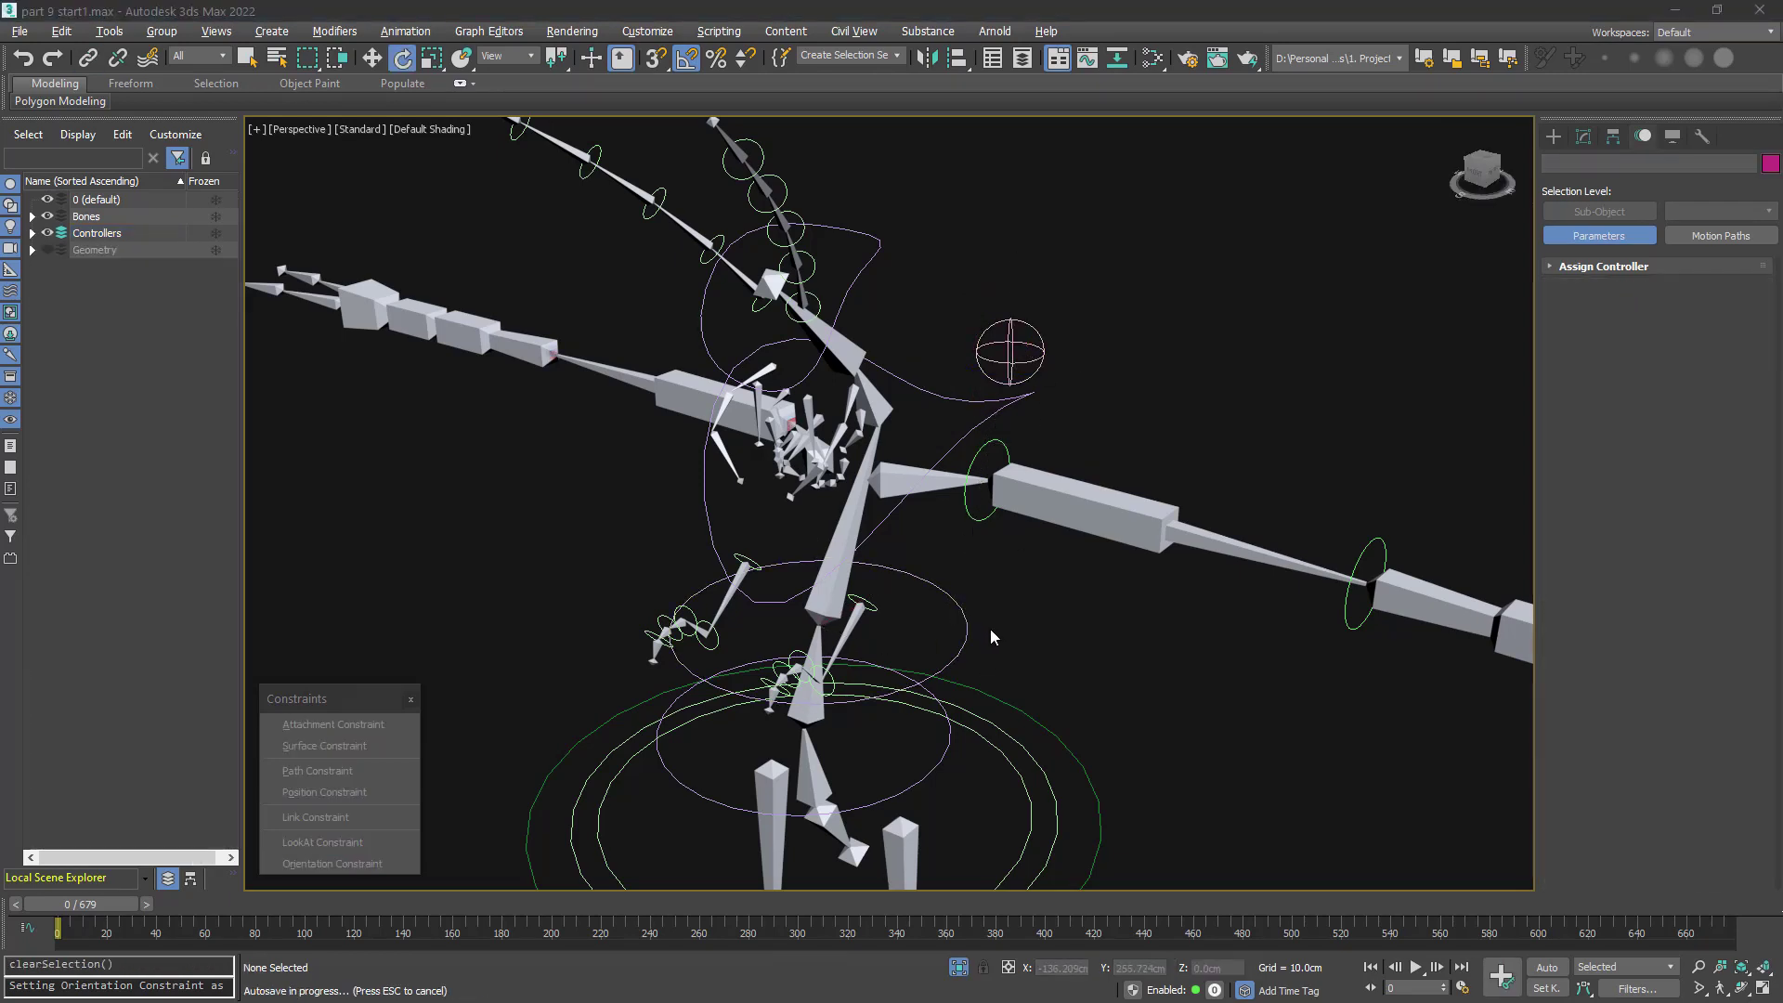
pyautogui.press('w')
# - Draw a six-sided NGon with a radius of about 9.7 cm, centred on the grid origin between the feet
pyautogui.press('z')
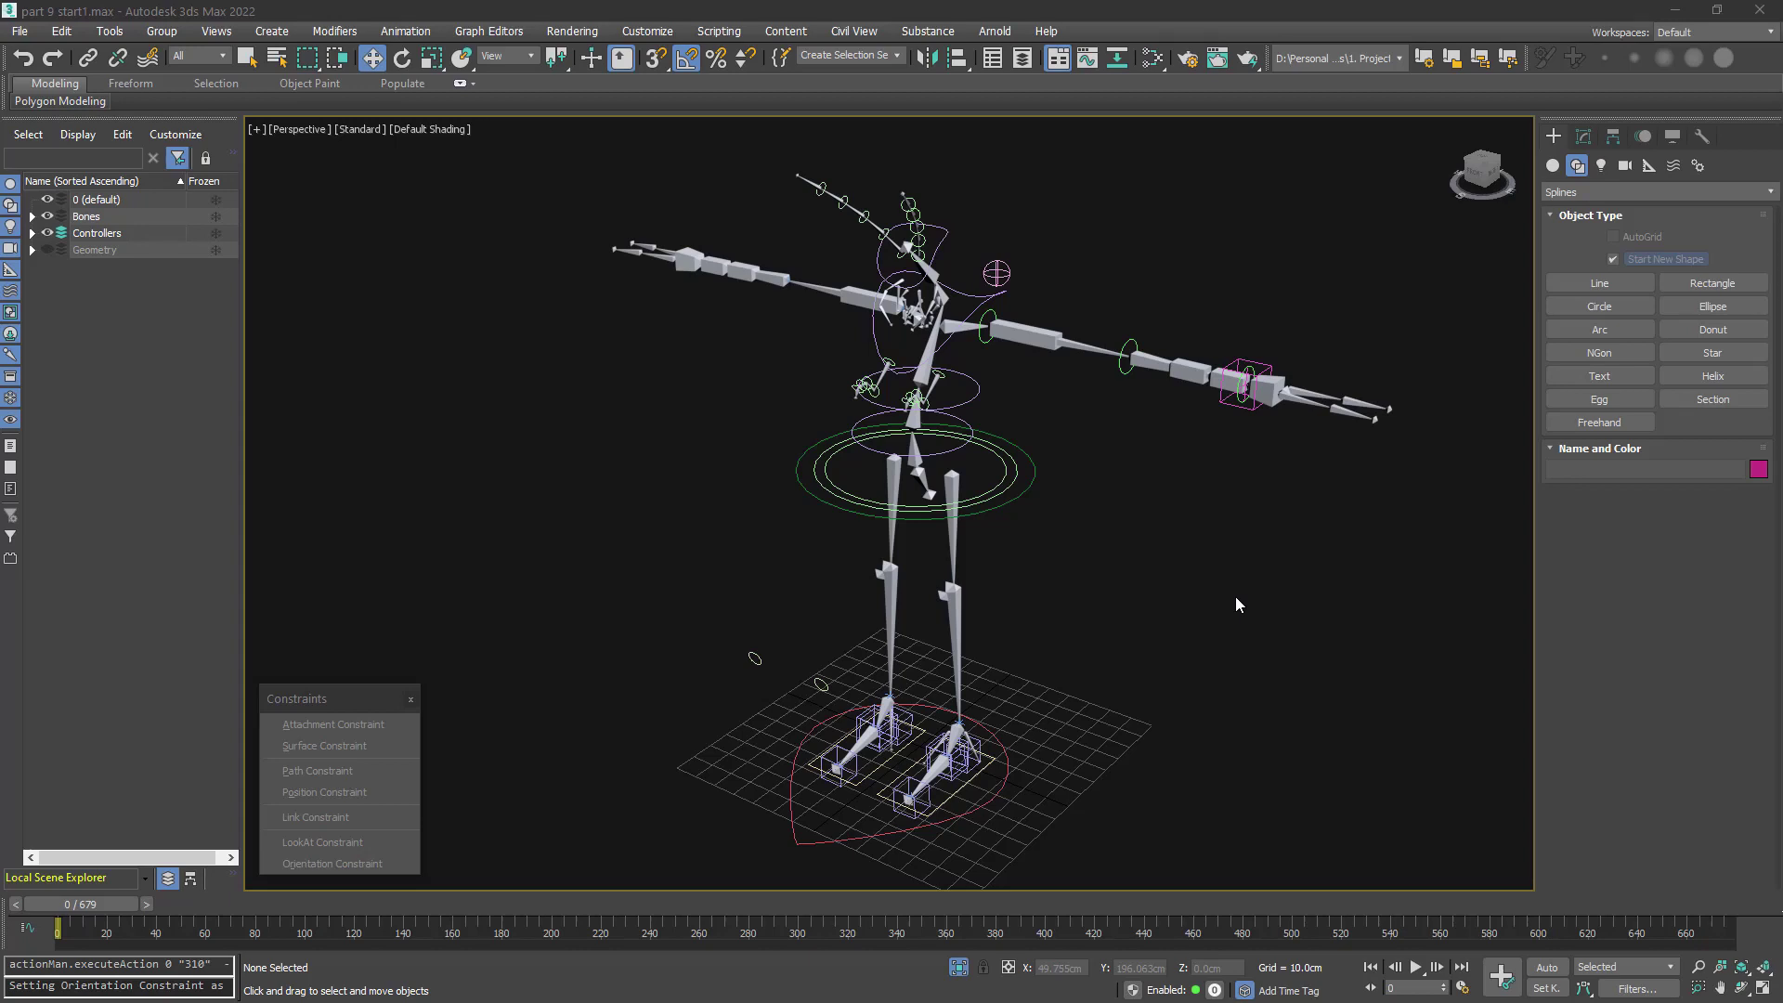
pyautogui.moveTo(1263, 692); pyautogui.dragTo(1381, 434, button='middle')
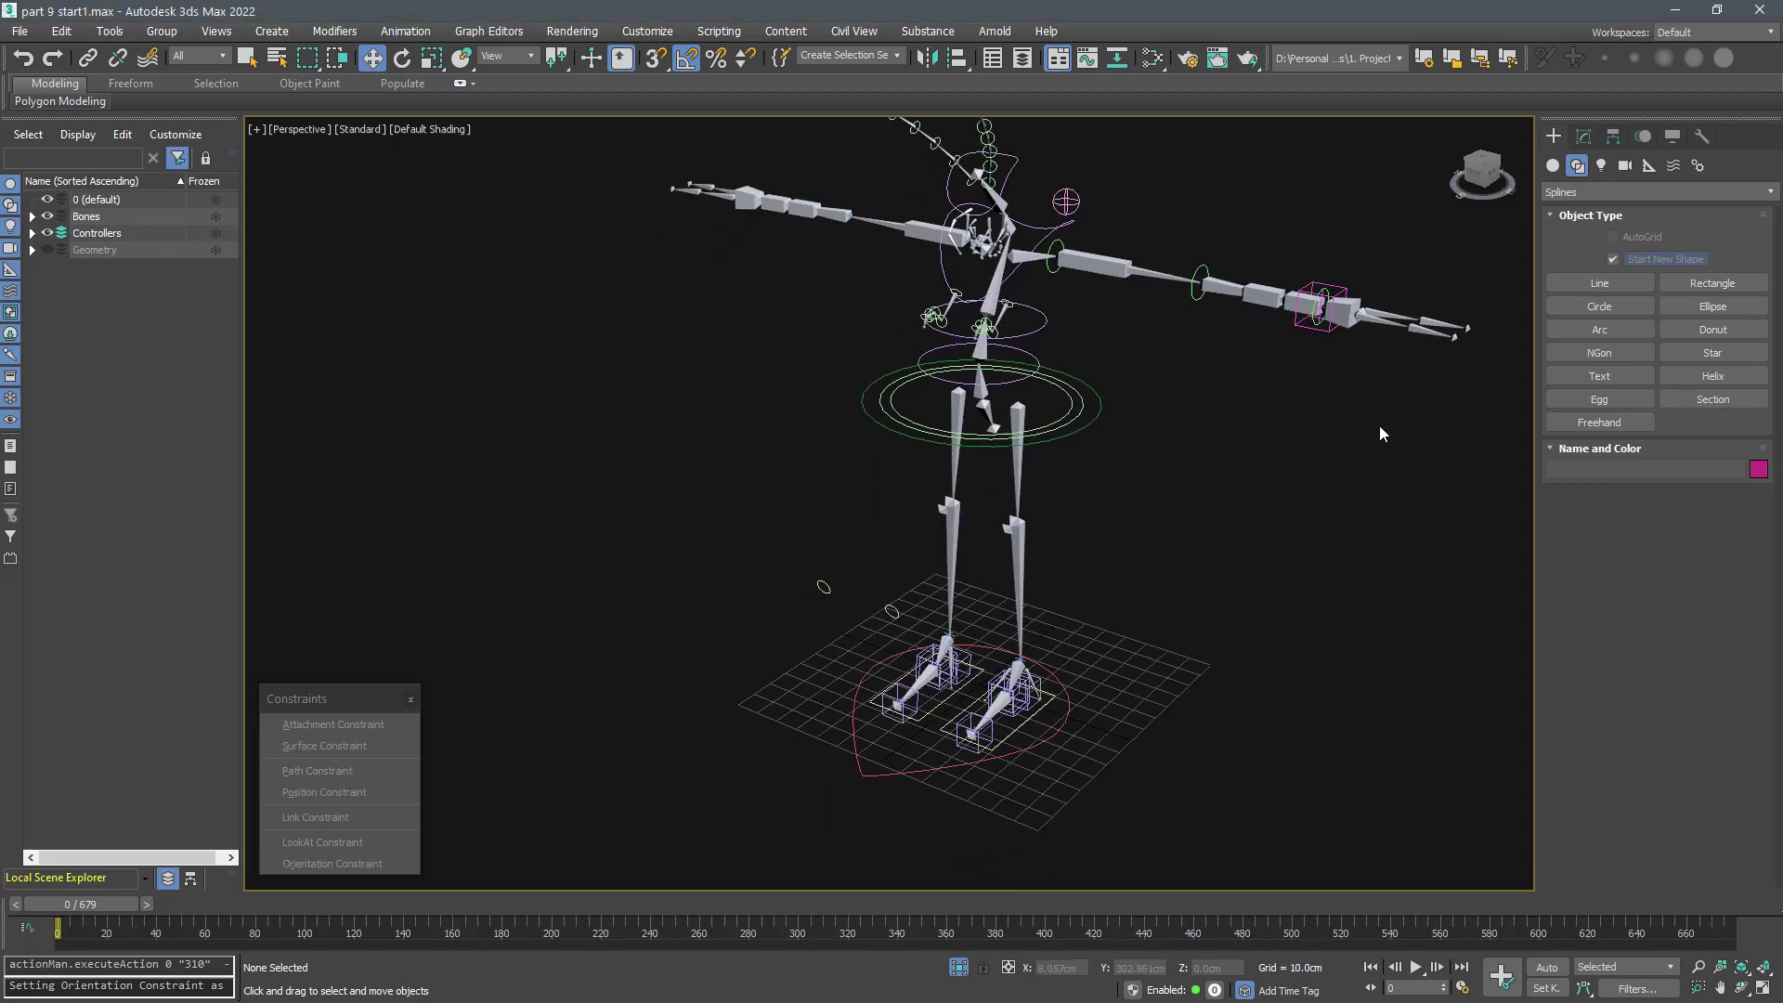
pyautogui.click(1600, 356)
pyautogui.keyDown('alt'); pyautogui.moveTo(992, 641); pyautogui.dragTo(987, 677, button='middle'); pyautogui.keyUp('alt')
pyautogui.scroll(5, 988, 676)
pyautogui.press('s')
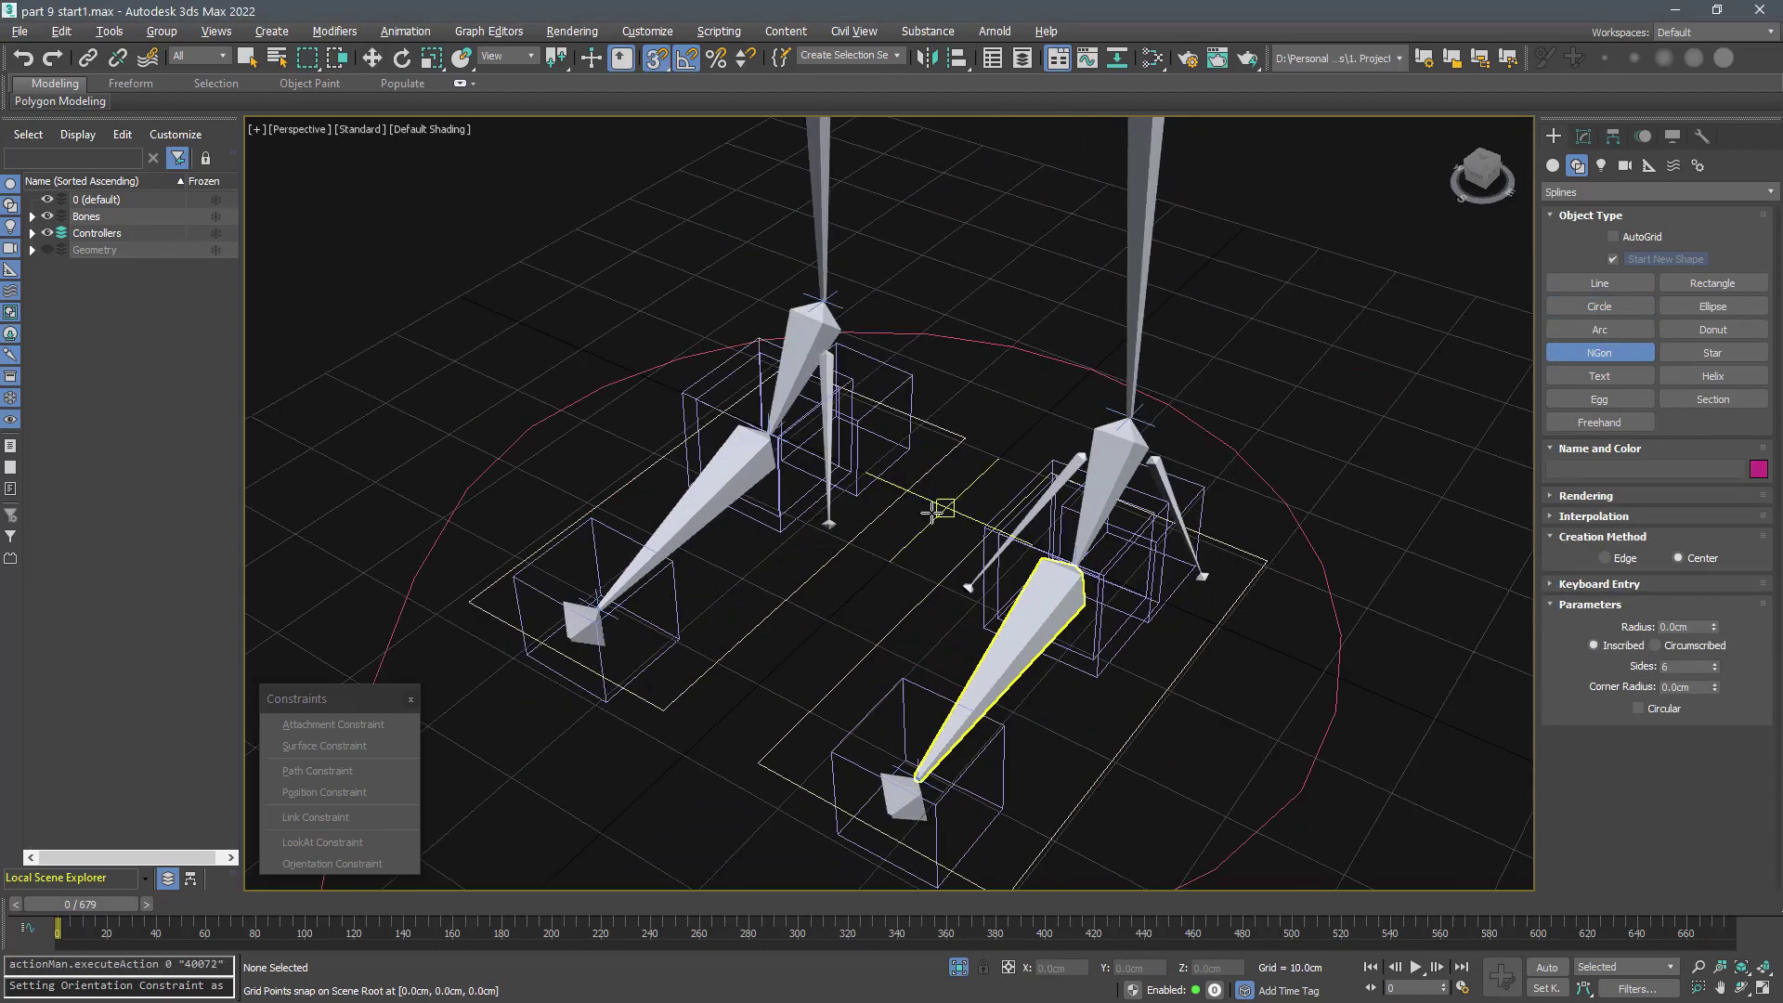
pyautogui.moveTo(948, 509); pyautogui.dragTo(887, 562)
# - Clone the hexagon as a copy and reduce the copy's radius to about 6.9 cm
pyautogui.hotkey('ctrl', 'v')
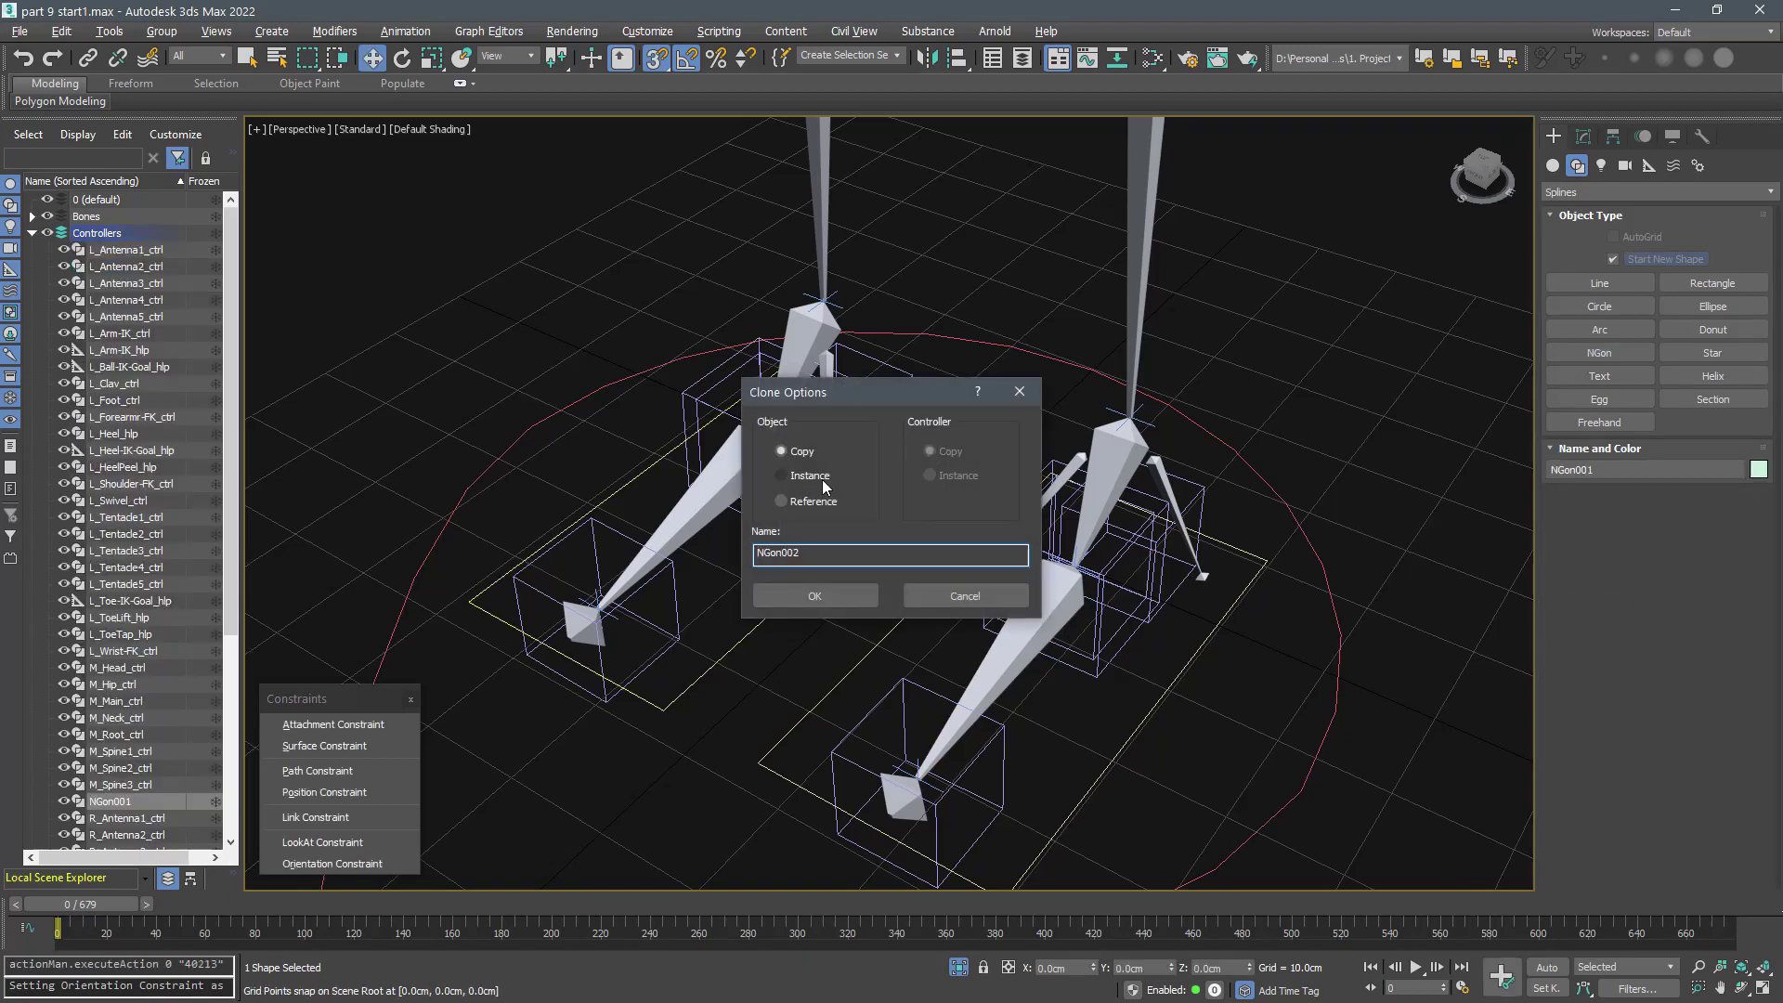
pyautogui.click(813, 598)
pyautogui.click(1584, 136)
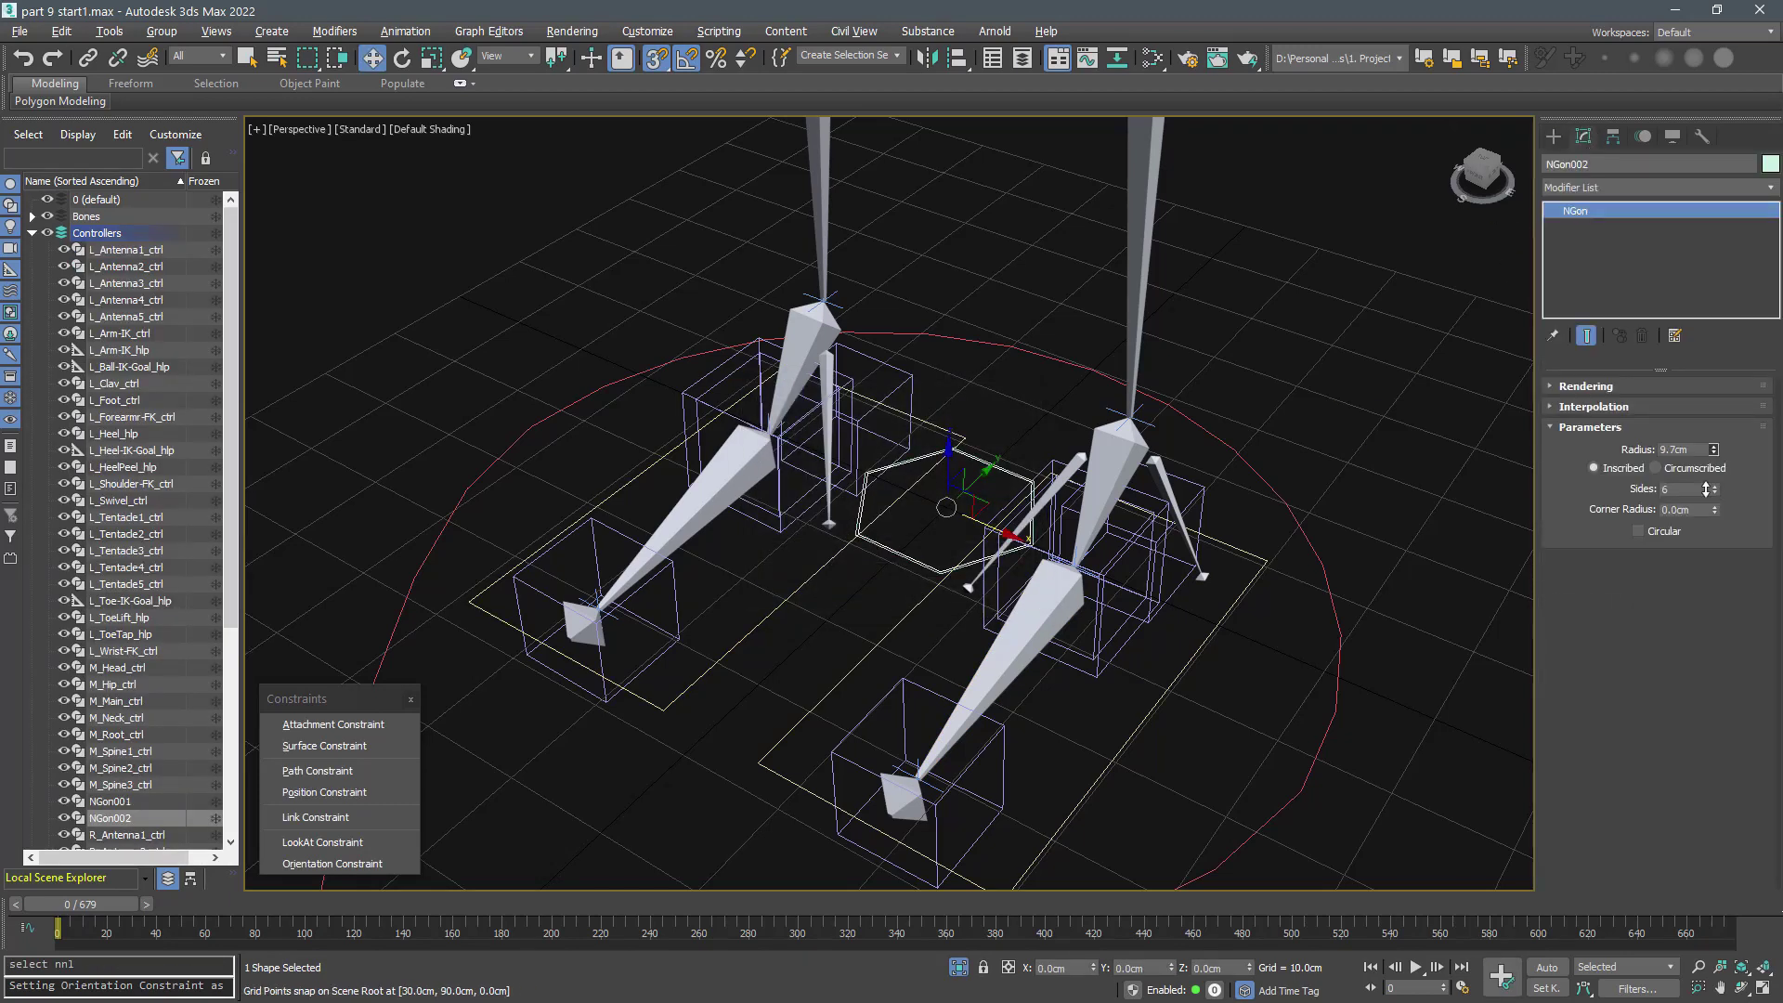
pyautogui.moveTo(1680, 679); pyautogui.dragTo(1679, 673)
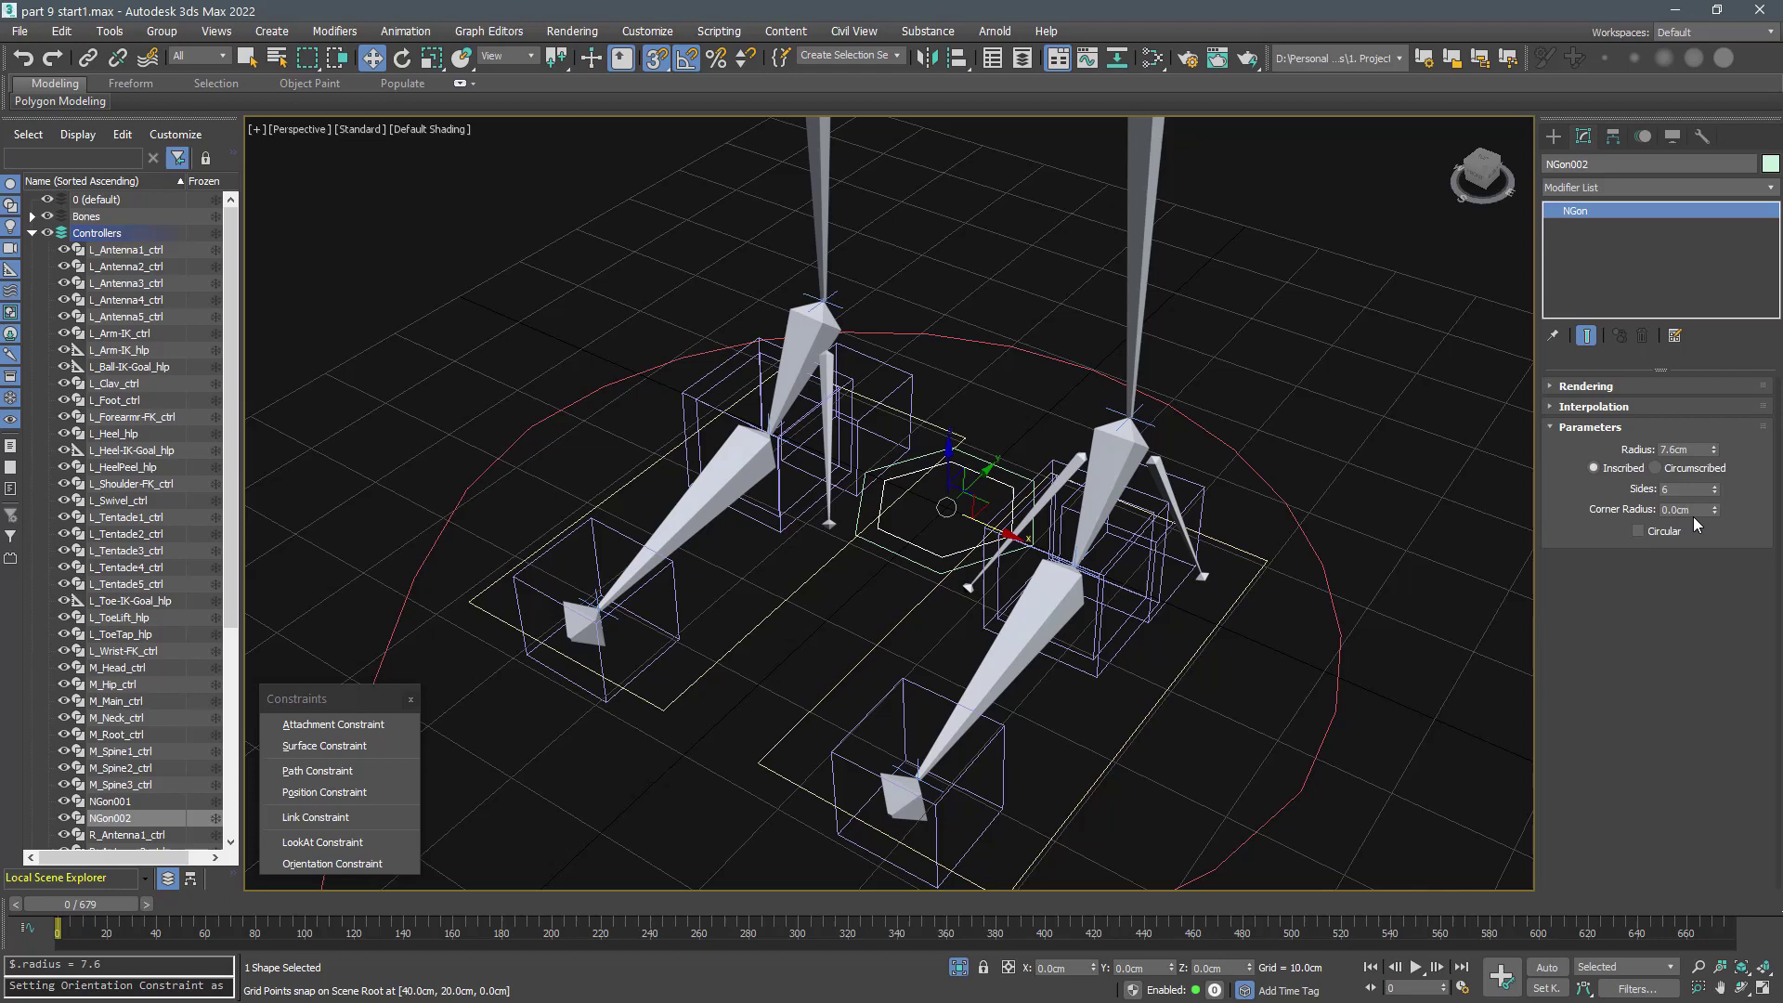
pyautogui.scroll(4, 941, 518)
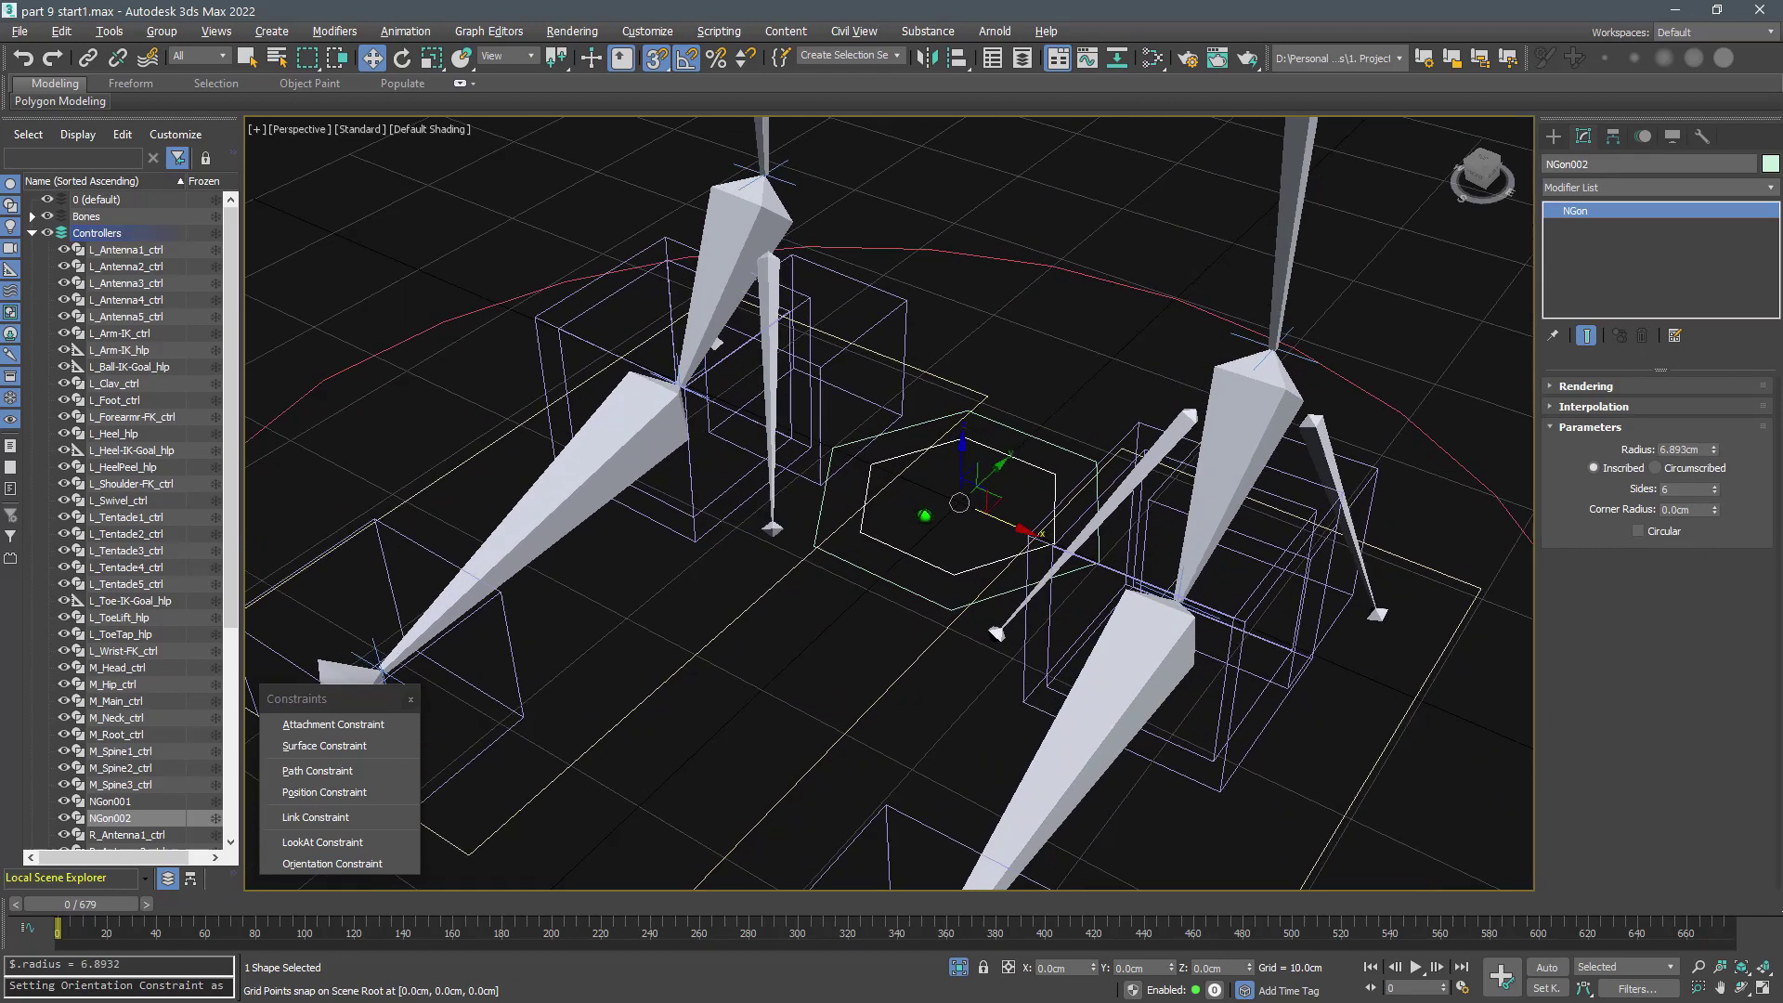
# - Convert the outer hexagon to an Editable Spline and turn all its vertices into sharp corners
pyautogui.click(858, 579)
pyautogui.rightClick(862, 531)
pyautogui.click(1089, 725)
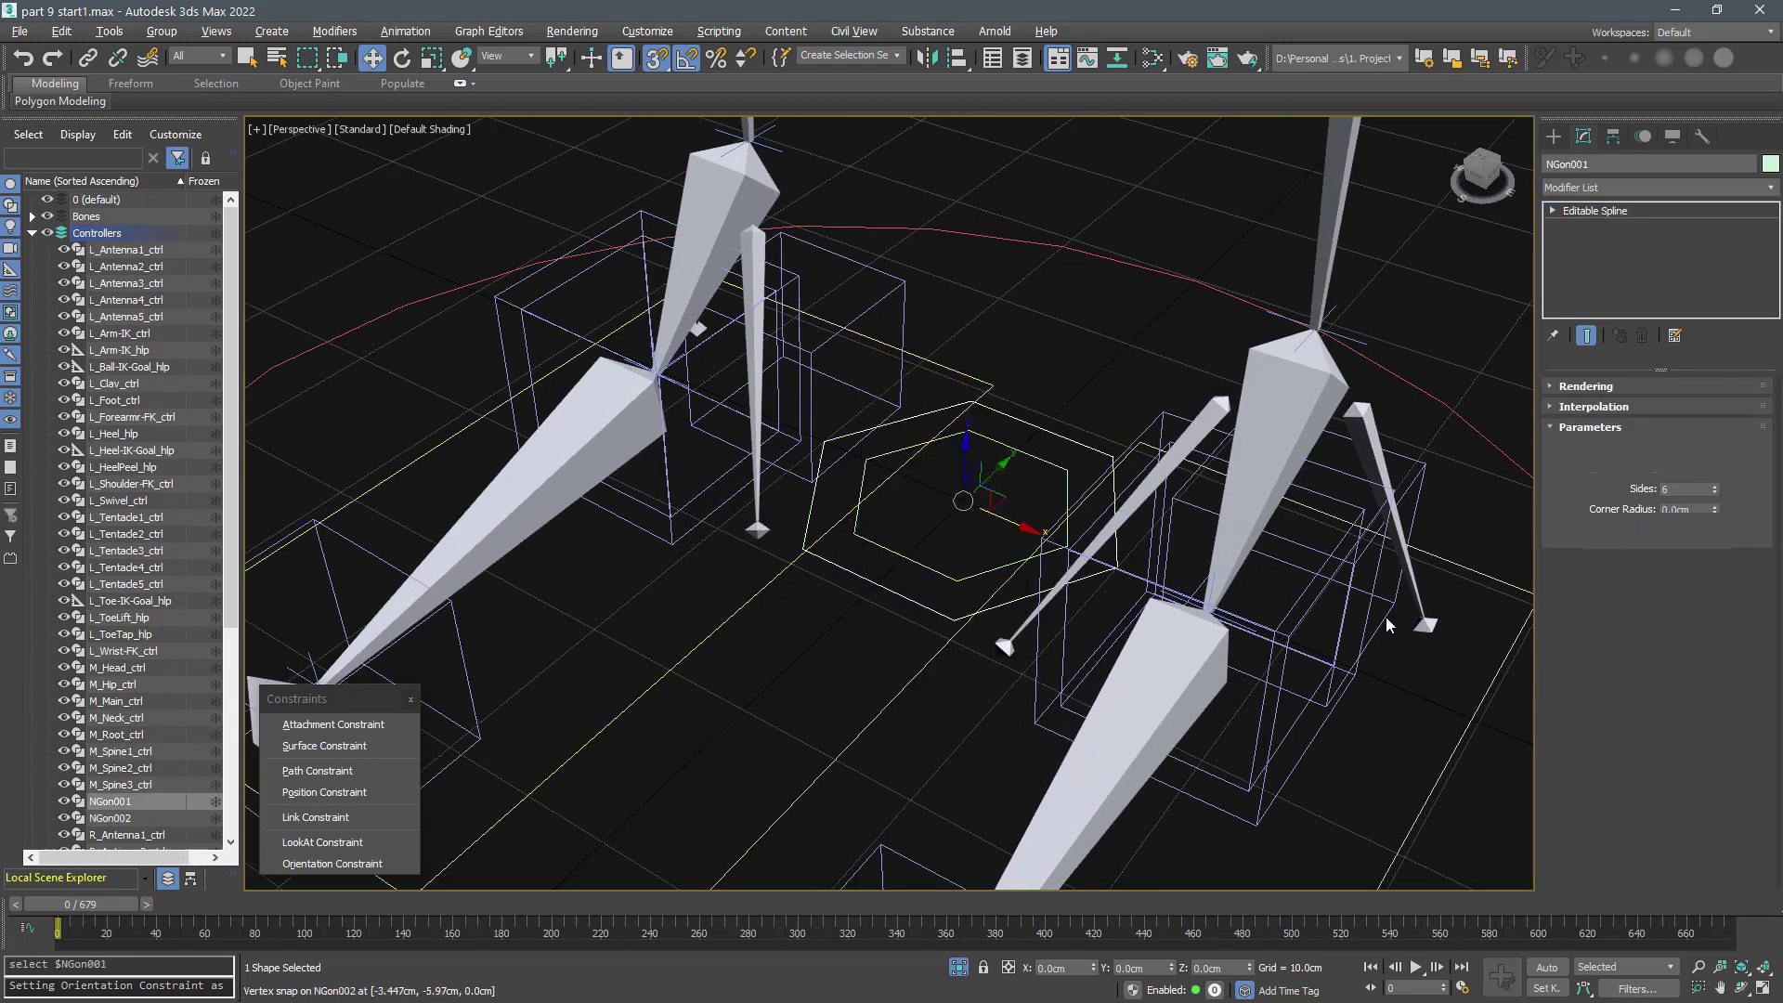
pyautogui.click(1635, 454)
pyautogui.hotkey('ctrl', 'a')
pyautogui.rightClick(1035, 488)
pyautogui.click(1003, 387)
# - Divide the outer hexagon's front segment and pull the new middle vertex forward to about Y -17.9 cm, forming a point
pyautogui.click(1657, 454)
pyautogui.click(879, 585)
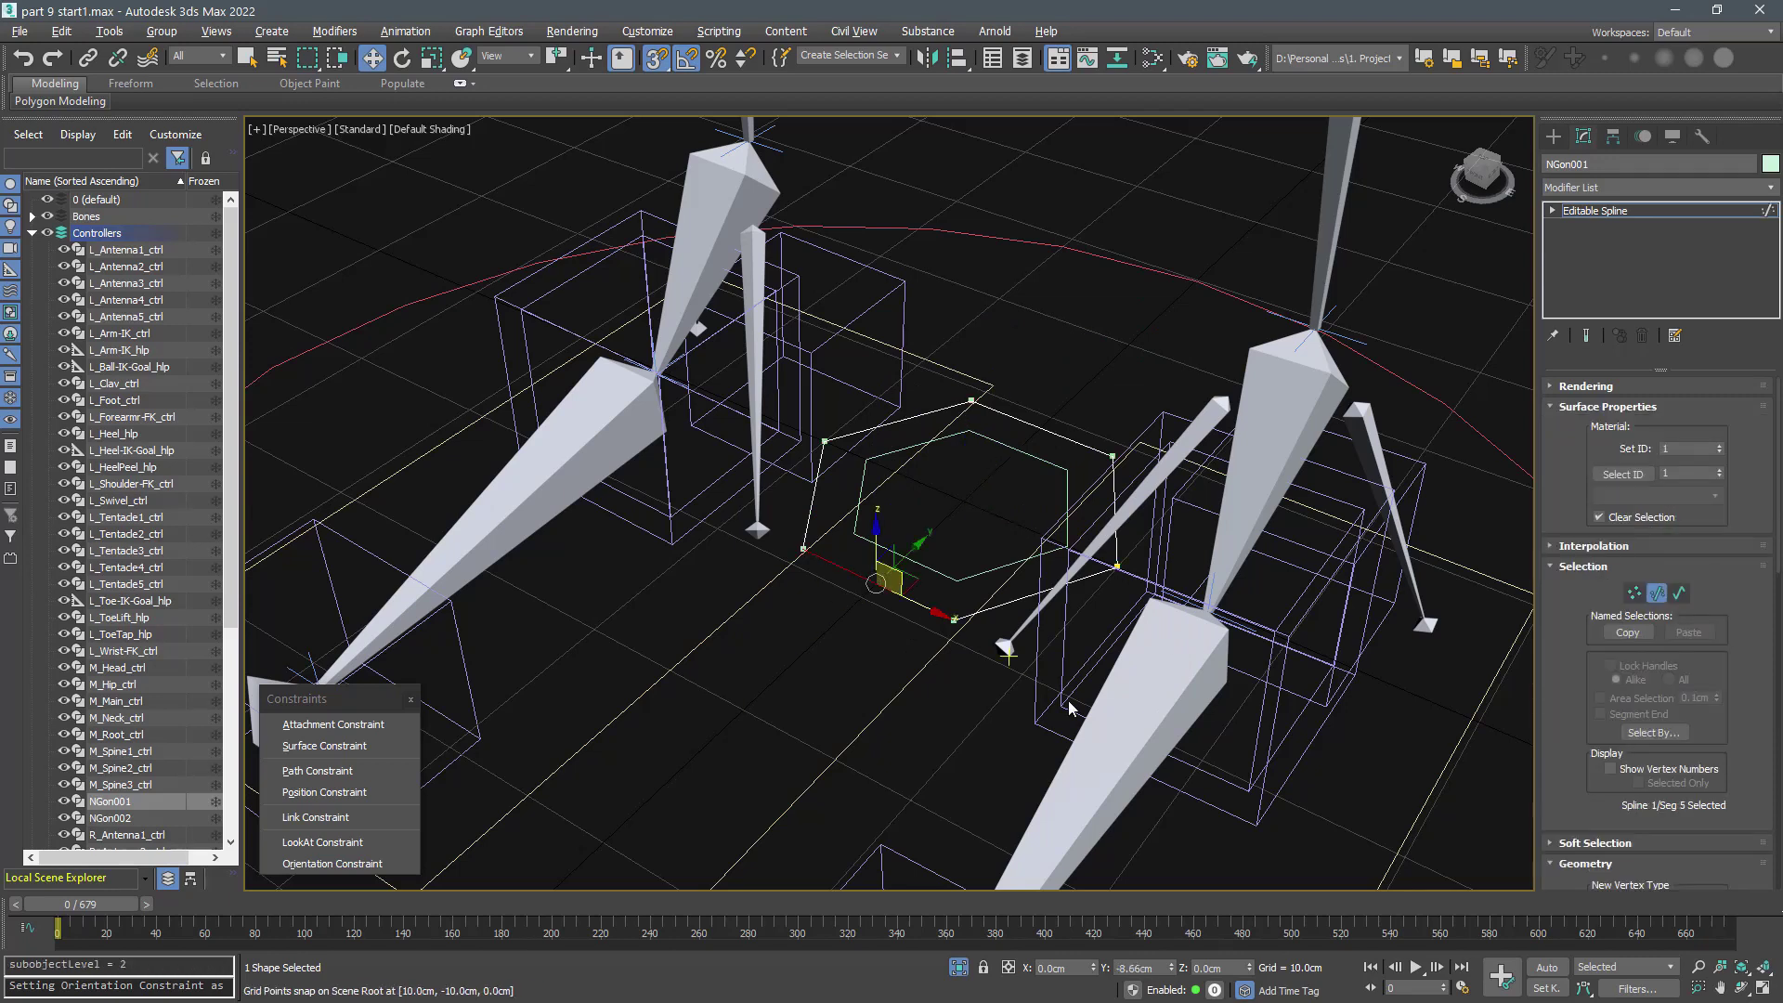
pyautogui.scroll(-10, 1570, 565)
pyautogui.click(1619, 744)
pyautogui.press('1')
pyautogui.click(876, 584)
pyautogui.press('s')
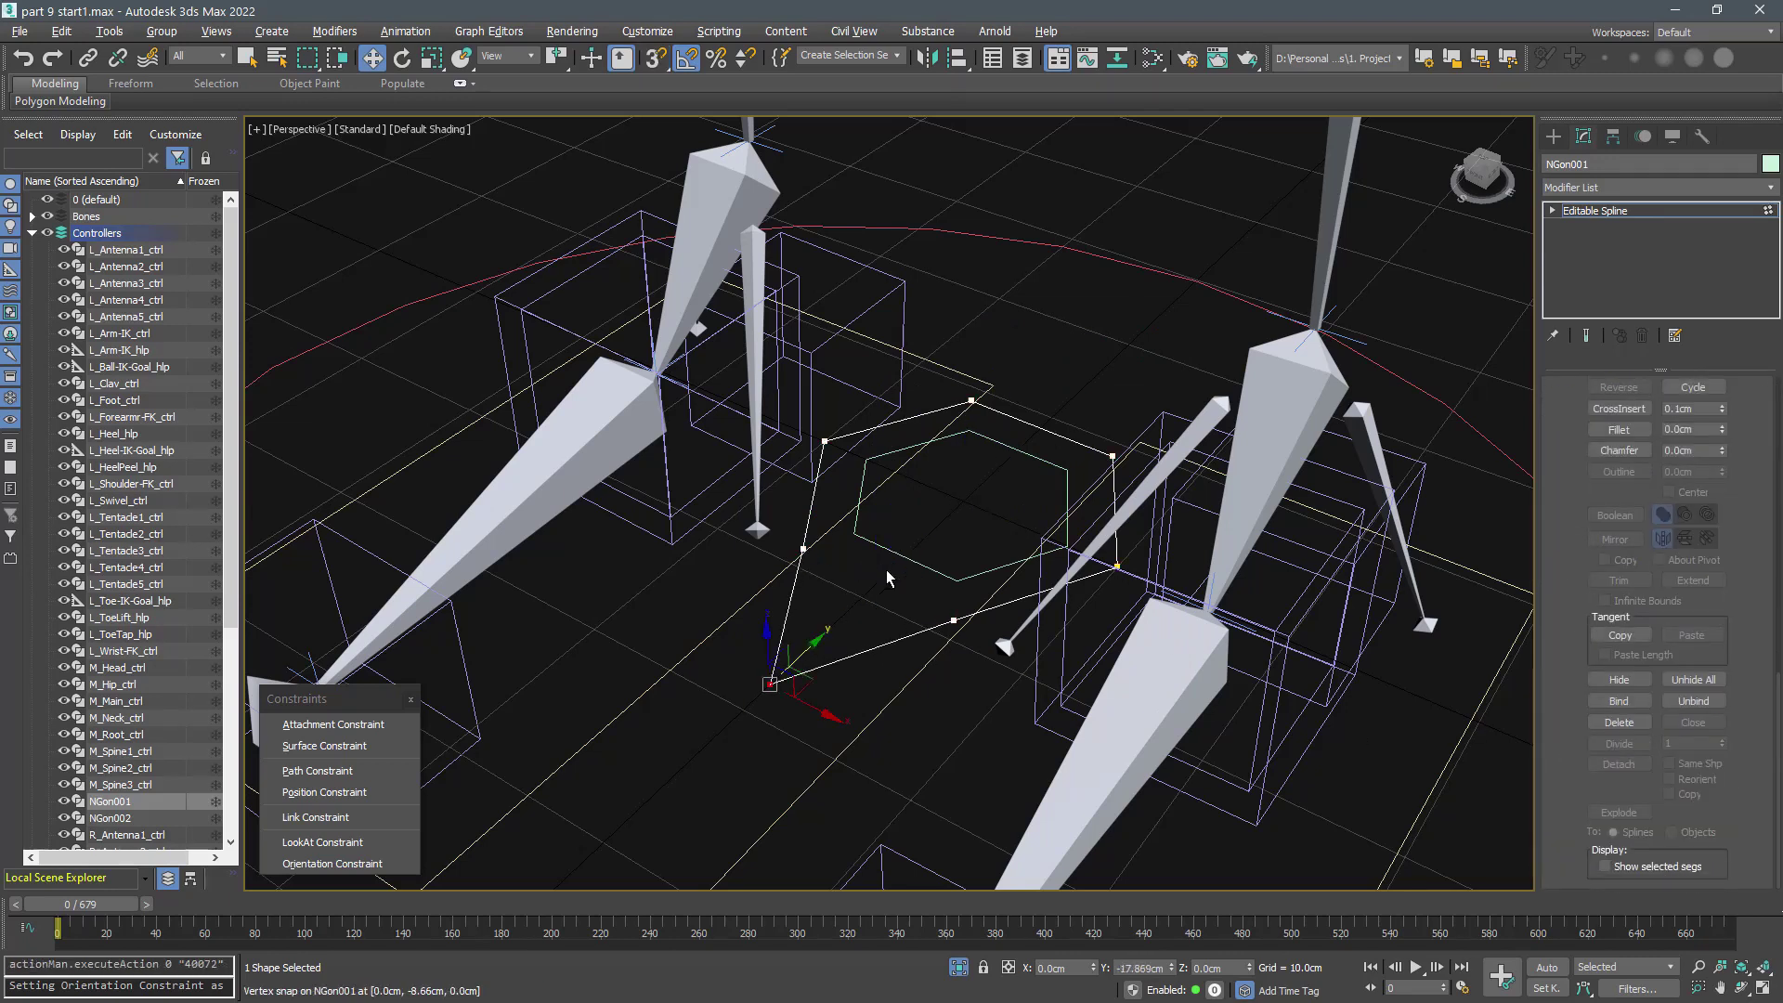
pyautogui.keyDown('alt'); pyautogui.moveTo(886, 572); pyautogui.dragTo(903, 580, button='middle'); pyautogui.keyUp('alt')
pyautogui.press('1')
pyautogui.keyDown('alt'); pyautogui.moveTo(829, 628); pyautogui.dragTo(899, 537, button='middle'); pyautogui.keyUp('alt')
pyautogui.moveTo(899, 537); pyautogui.dragTo(868, 632, button='middle')
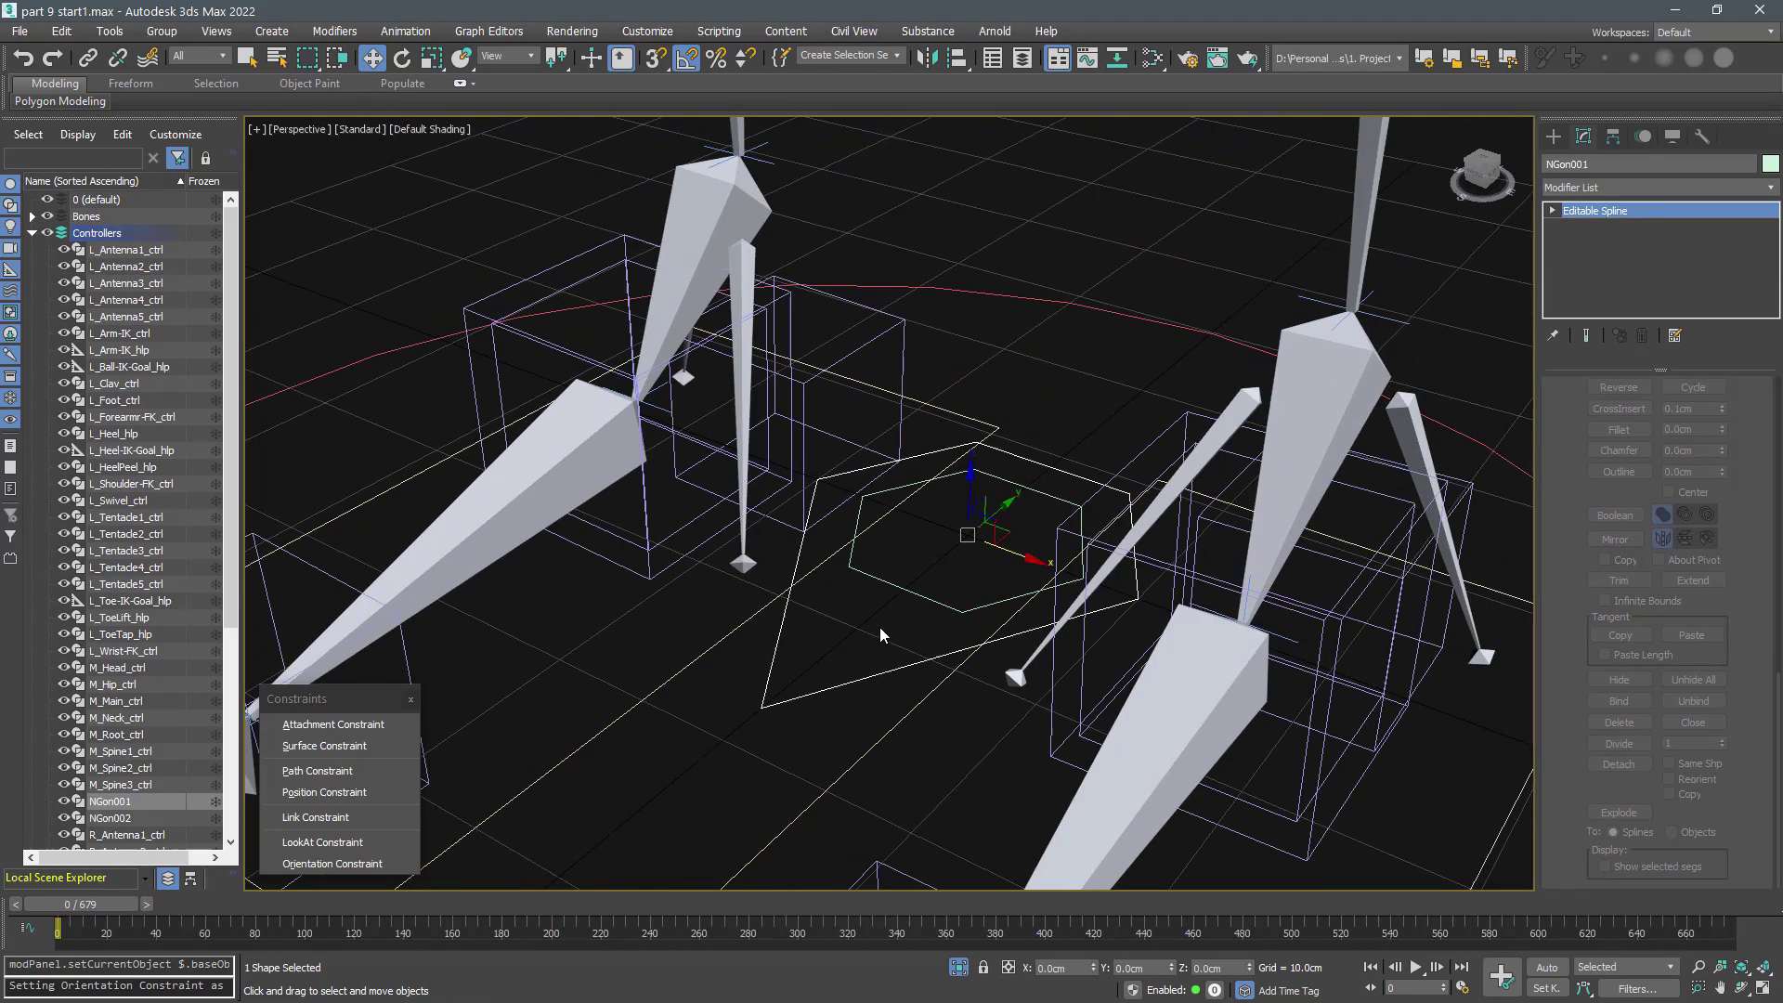
# - Link the pointed outer shape to the inner hexagon and rename the outer shape L_Kneecap_ctrl
pyautogui.click(87, 58)
pyautogui.moveTo(901, 596); pyautogui.dragTo(906, 593)
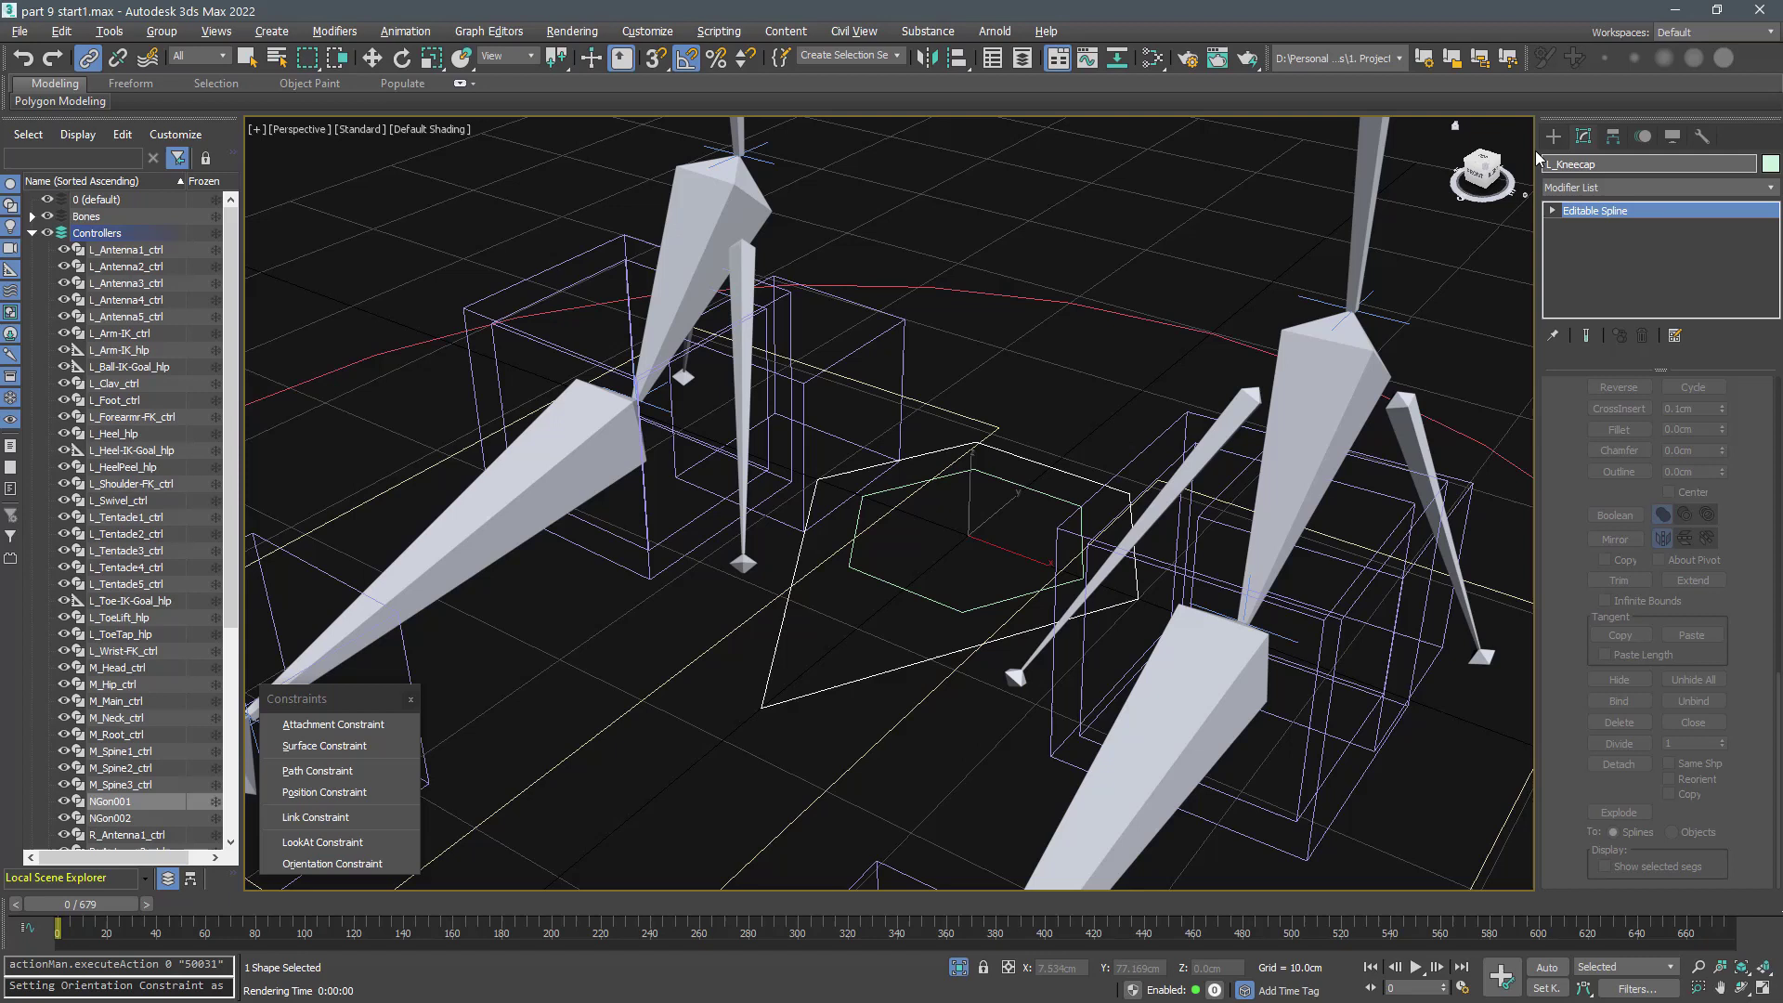
pyautogui.hotkey('ctrl', 'a')
pyautogui.hotkey('ctrl', 'c')
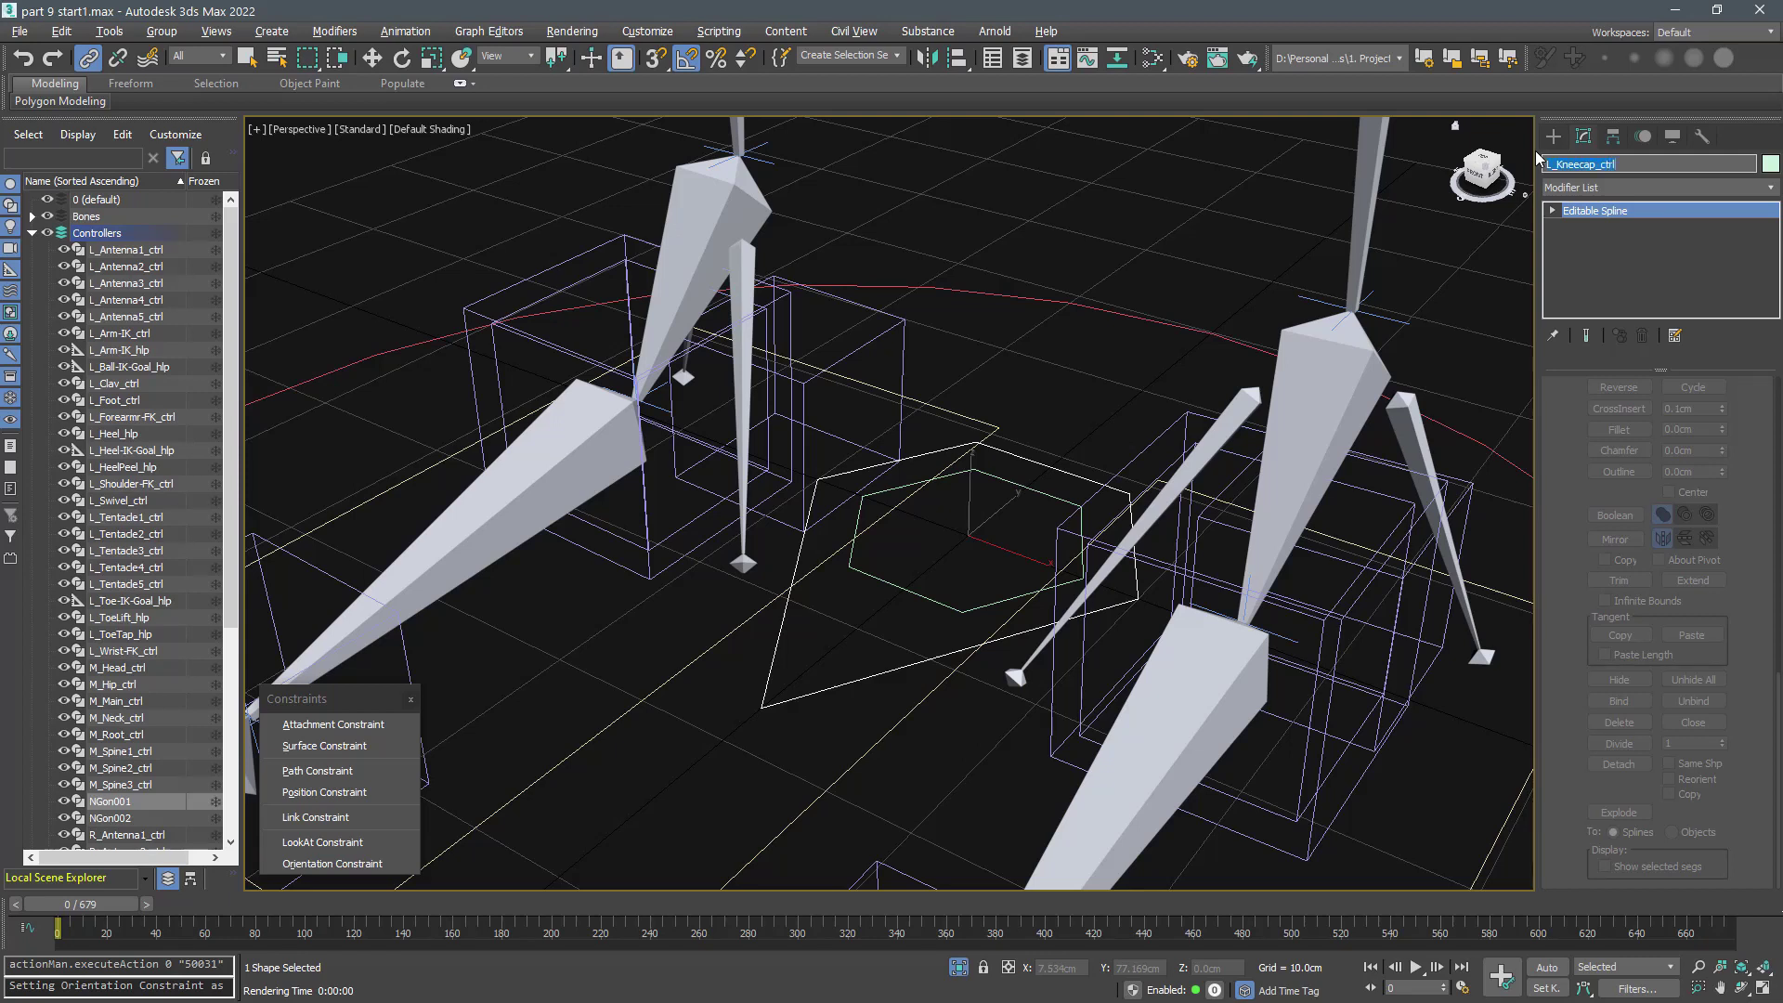
pyautogui.press('Return')
# - Rename the inner hexagon L_Kneecap-base_ctrl
pyautogui.click(961, 609)
pyautogui.doubleClick(1592, 165)
pyautogui.hotkey('ctrl', 'v')
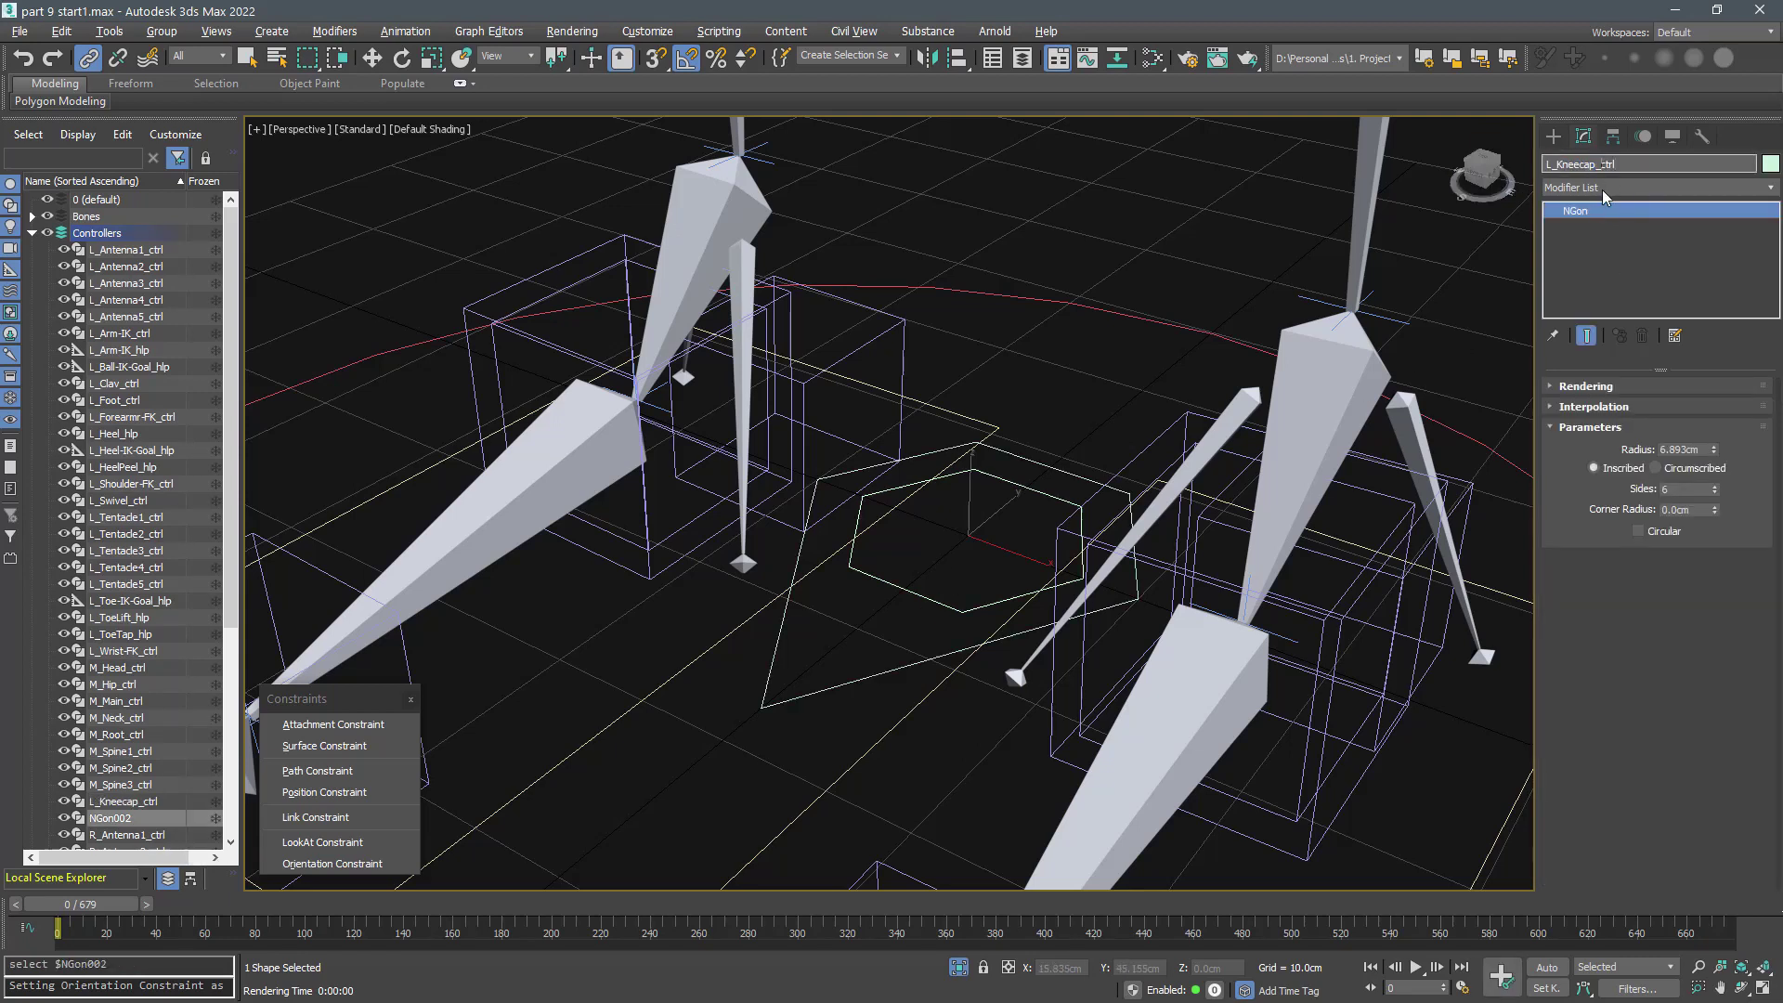
pyautogui.write('-base')
pyautogui.press('Return')
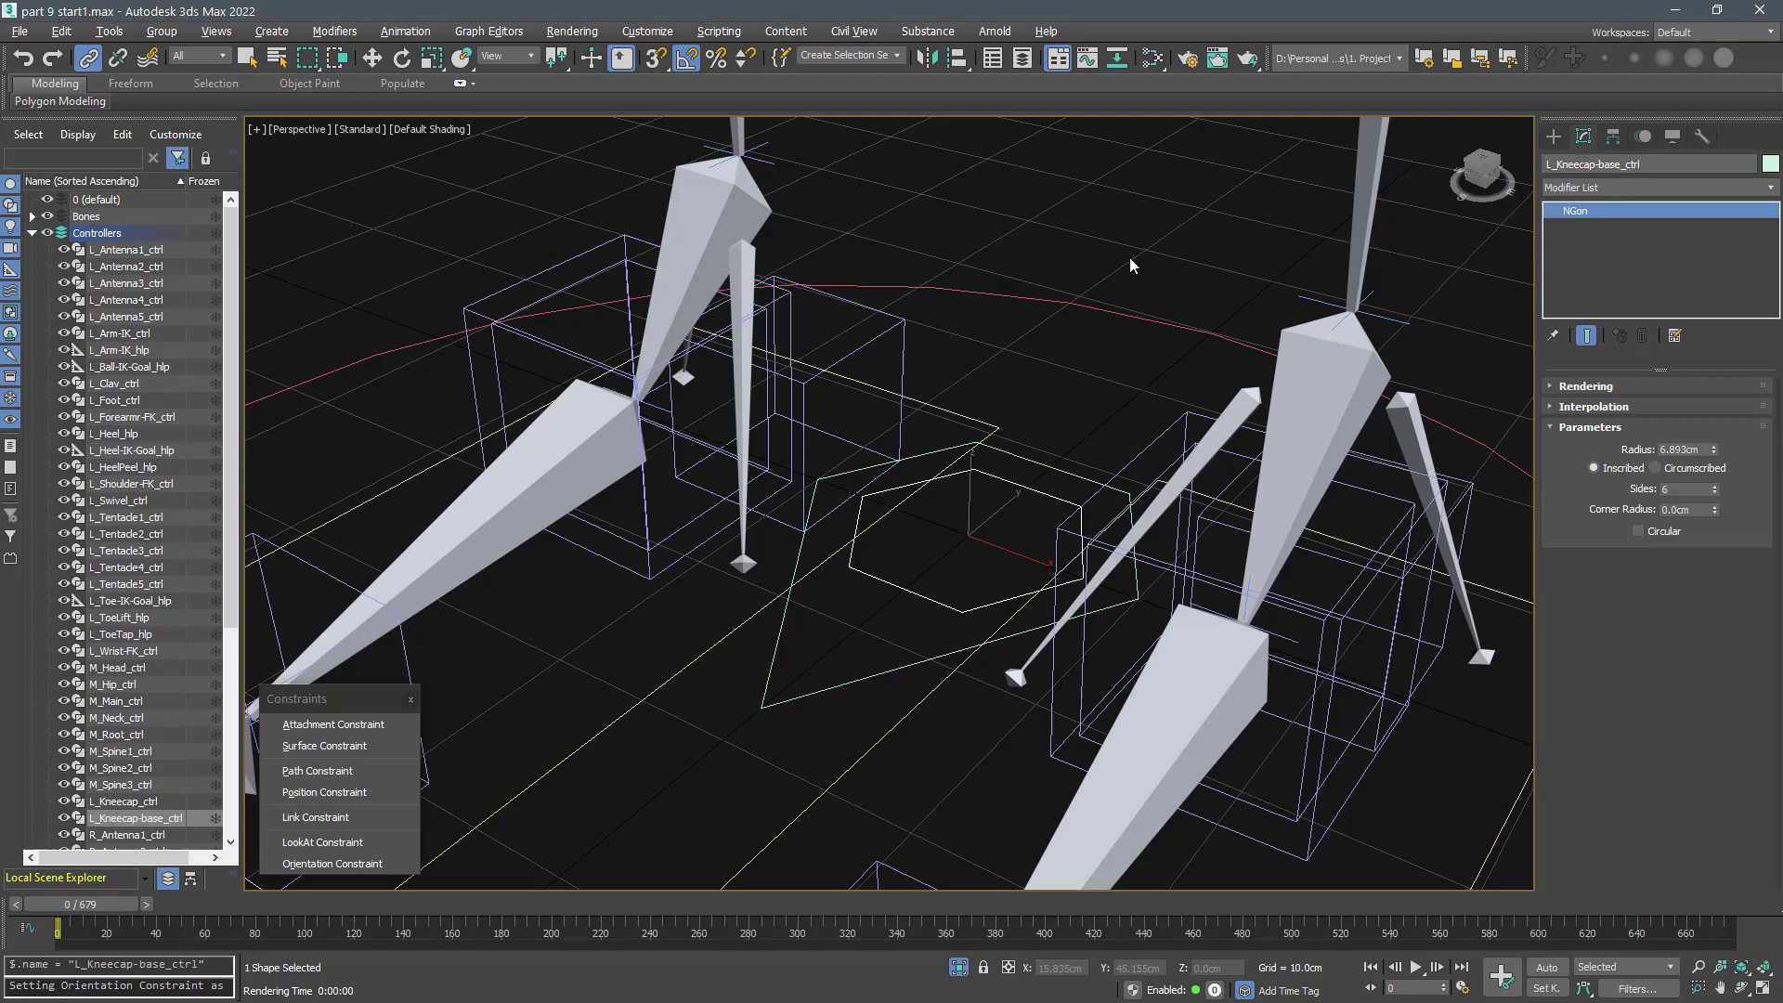
# - Align L_Kneecap-base_ctrl to the L_Kneecap bone, pivot to pivot, matching position and orientation on all axes
pyautogui.press('w')
pyautogui.scroll(-3, 1051, 414)
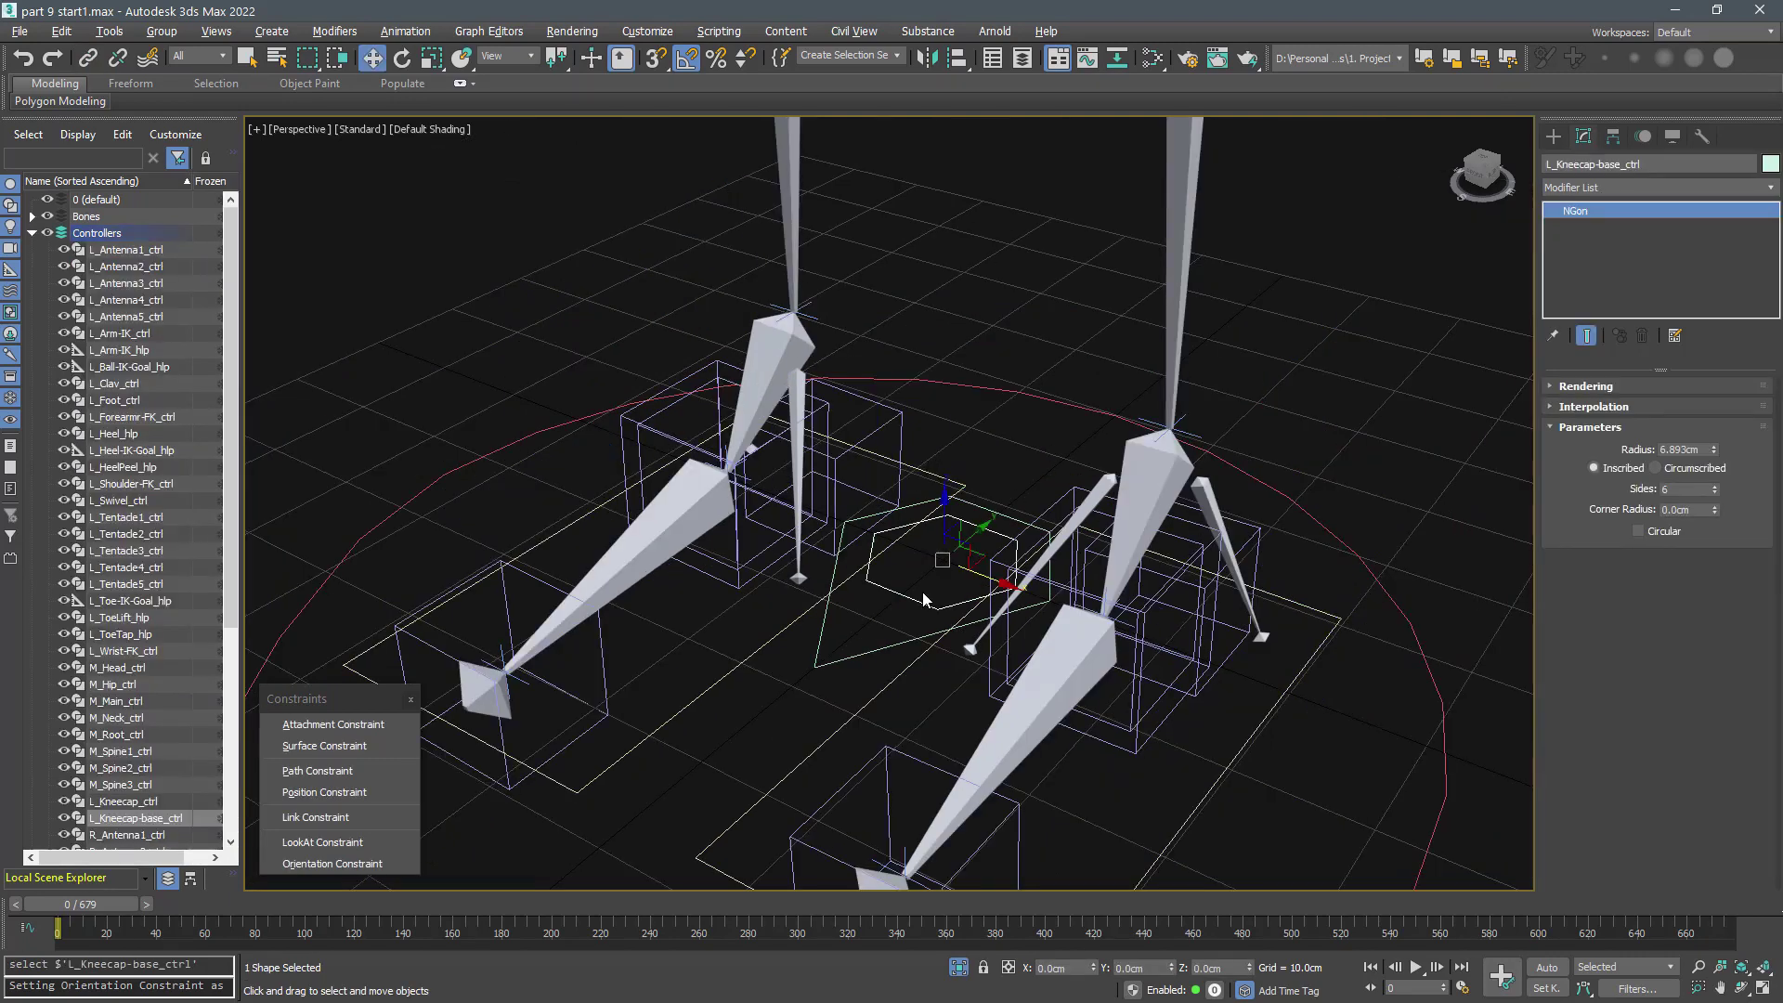
pyautogui.moveTo(909, 652); pyautogui.dragTo(866, 800, button='middle')
pyautogui.scroll(-4, 866, 801)
pyautogui.hotkey('alt', 'a')
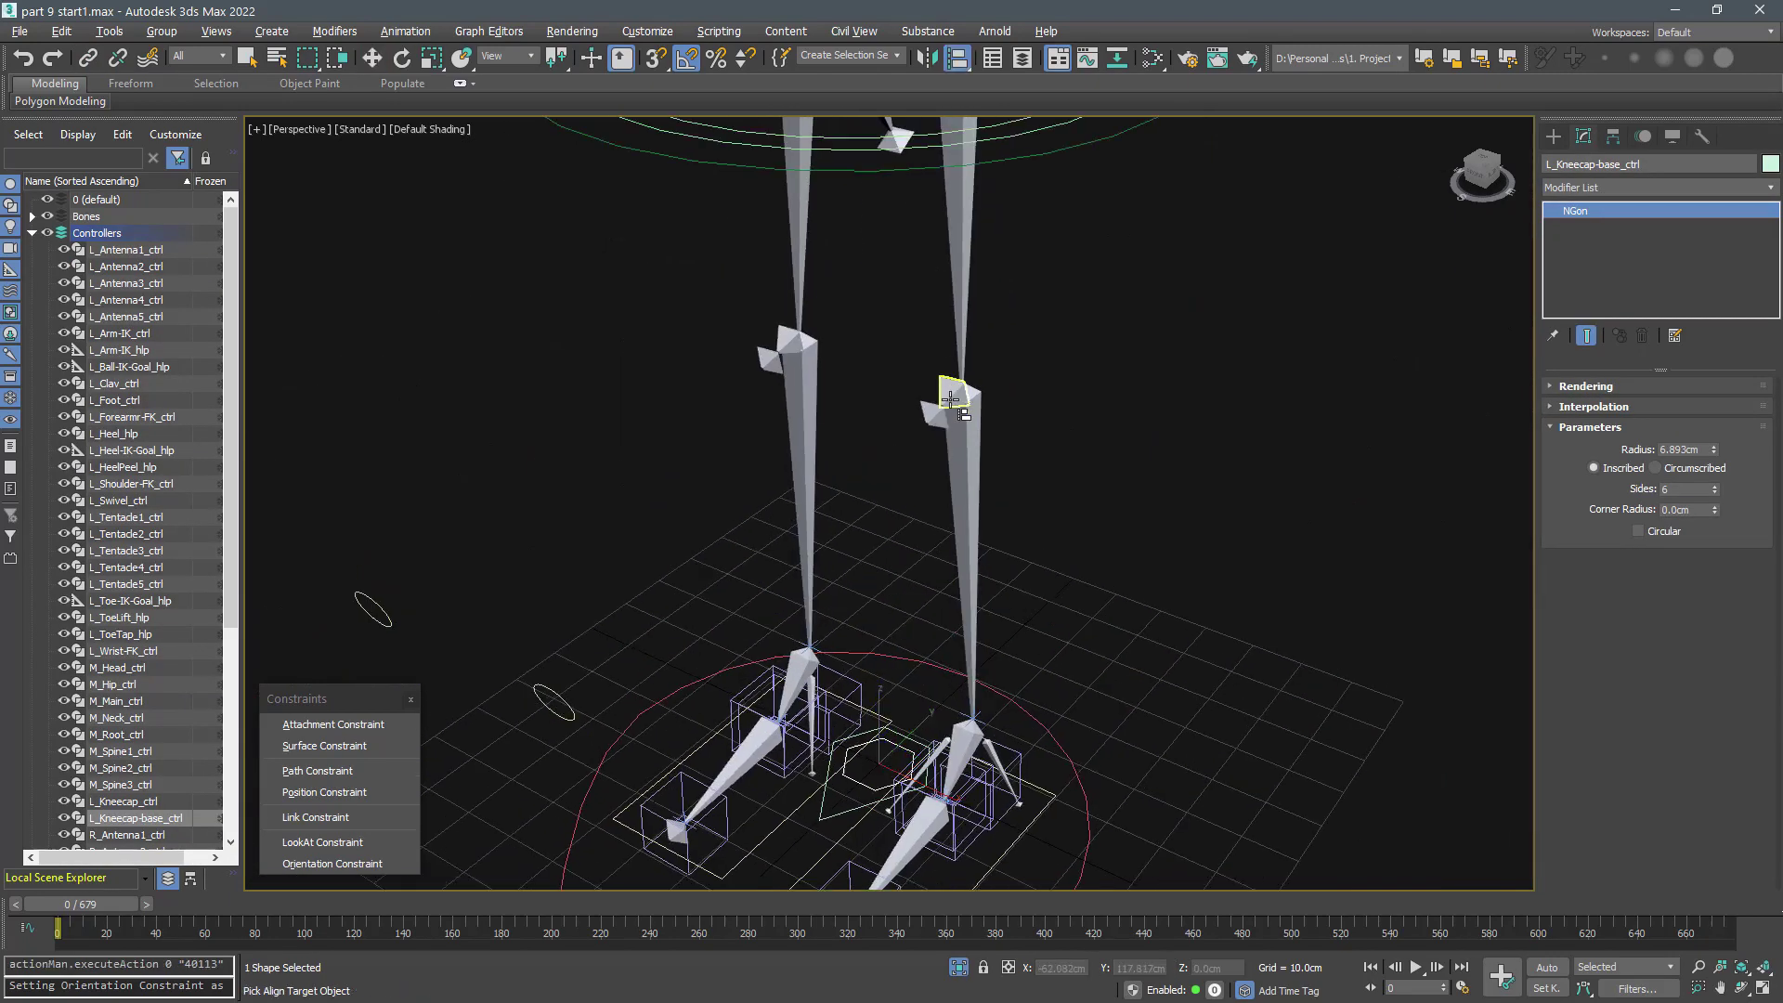
pyautogui.click(958, 393)
pyautogui.click(1371, 748)
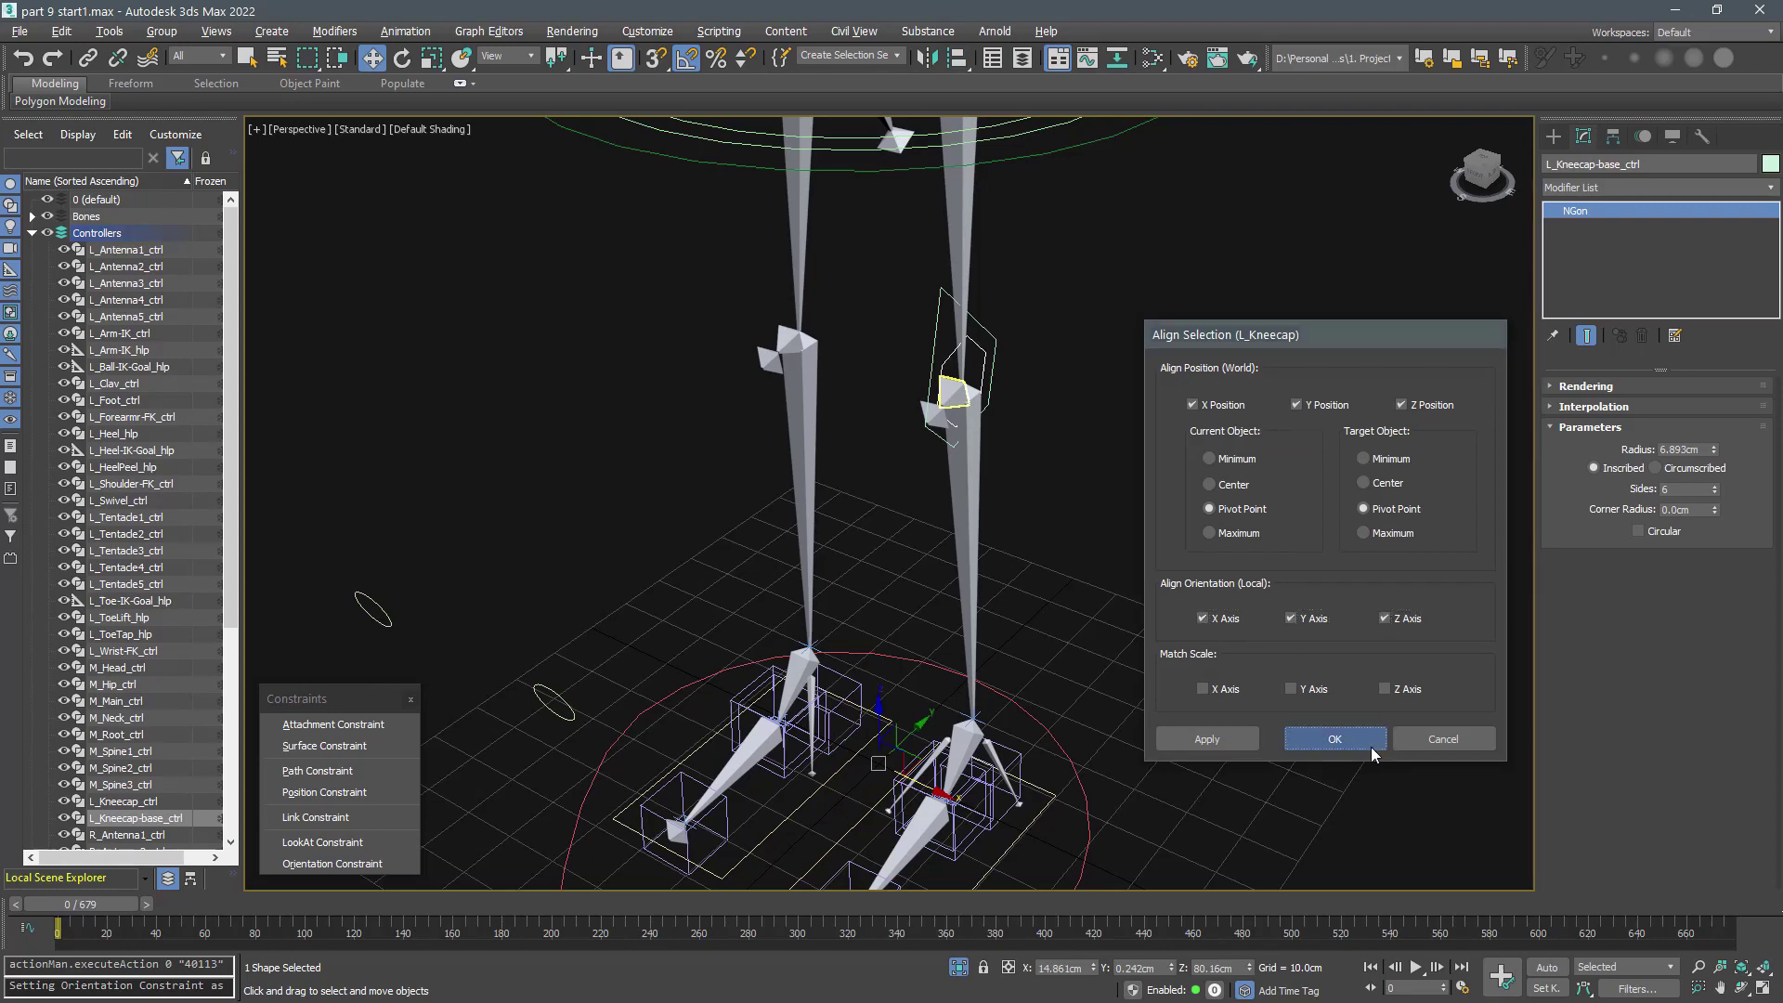
# - Add an Orientation Constraint to L_Kneecap-base_ctrl with L_thigh and L_Knee as equally weighted targets
pyautogui.keyDown('alt'); pyautogui.moveTo(1119, 445); pyautogui.dragTo(999, 352, button='middle'); pyautogui.keyUp('alt')
pyautogui.scroll(3, 995, 350)
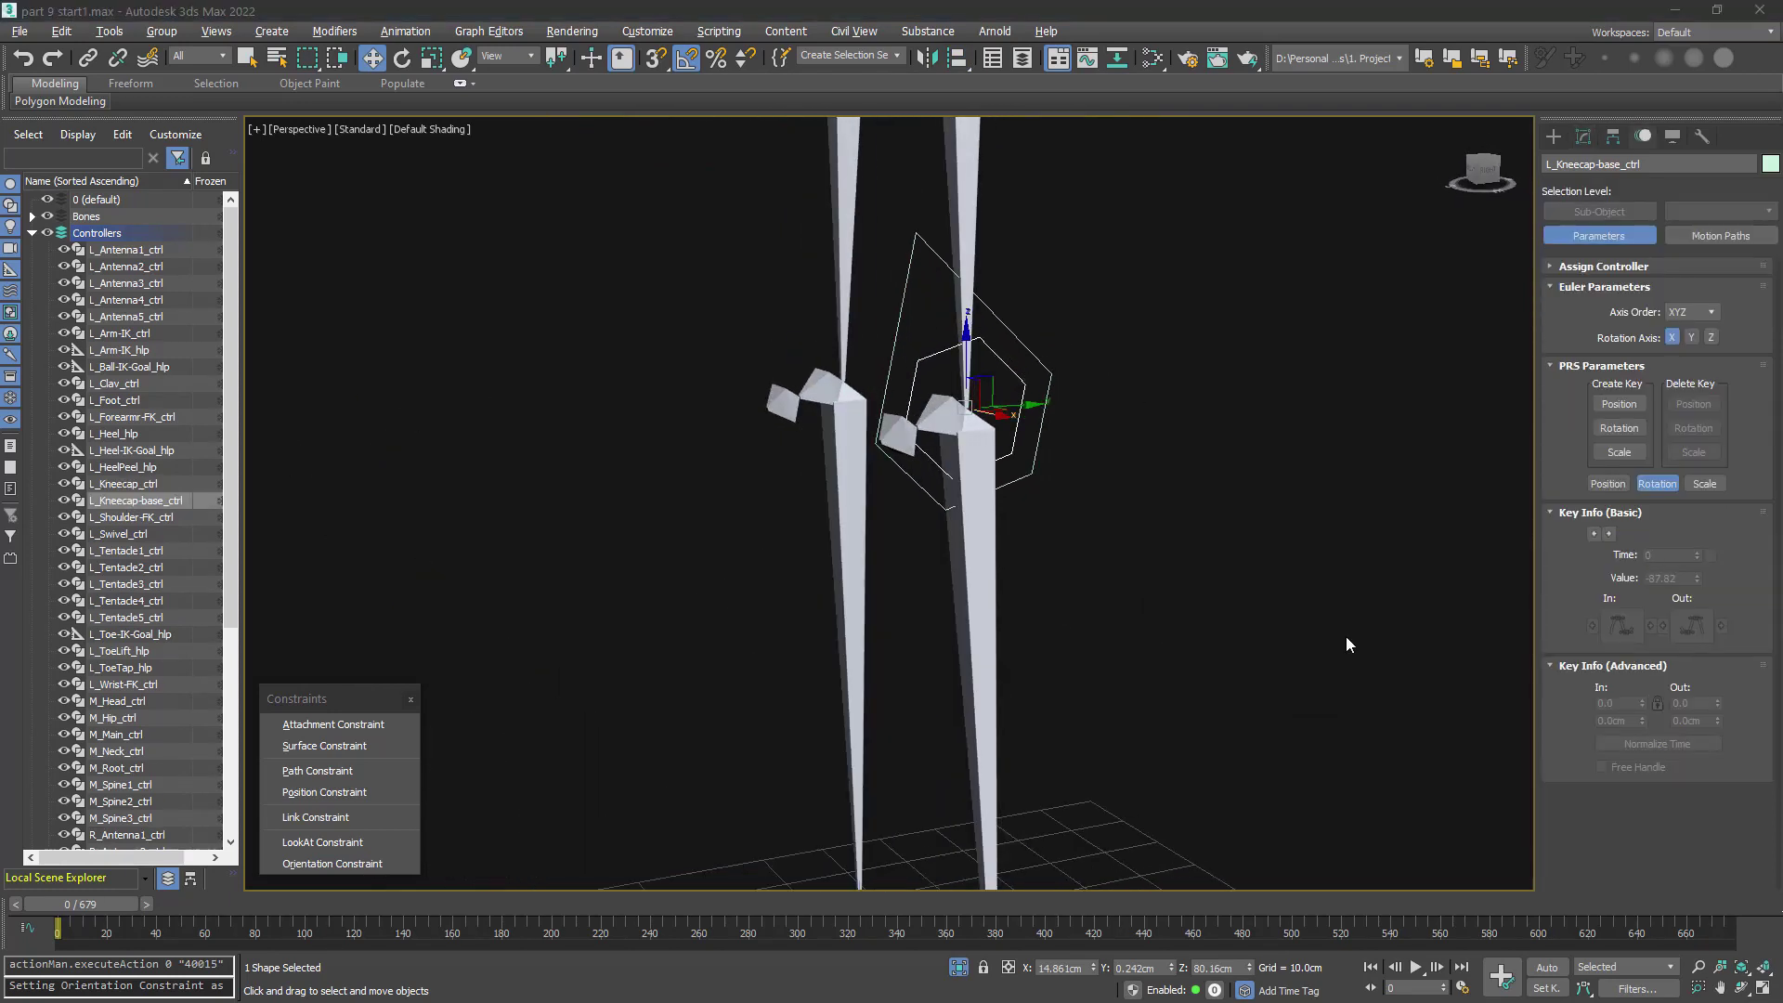
pyautogui.click(353, 863)
pyautogui.click(984, 225)
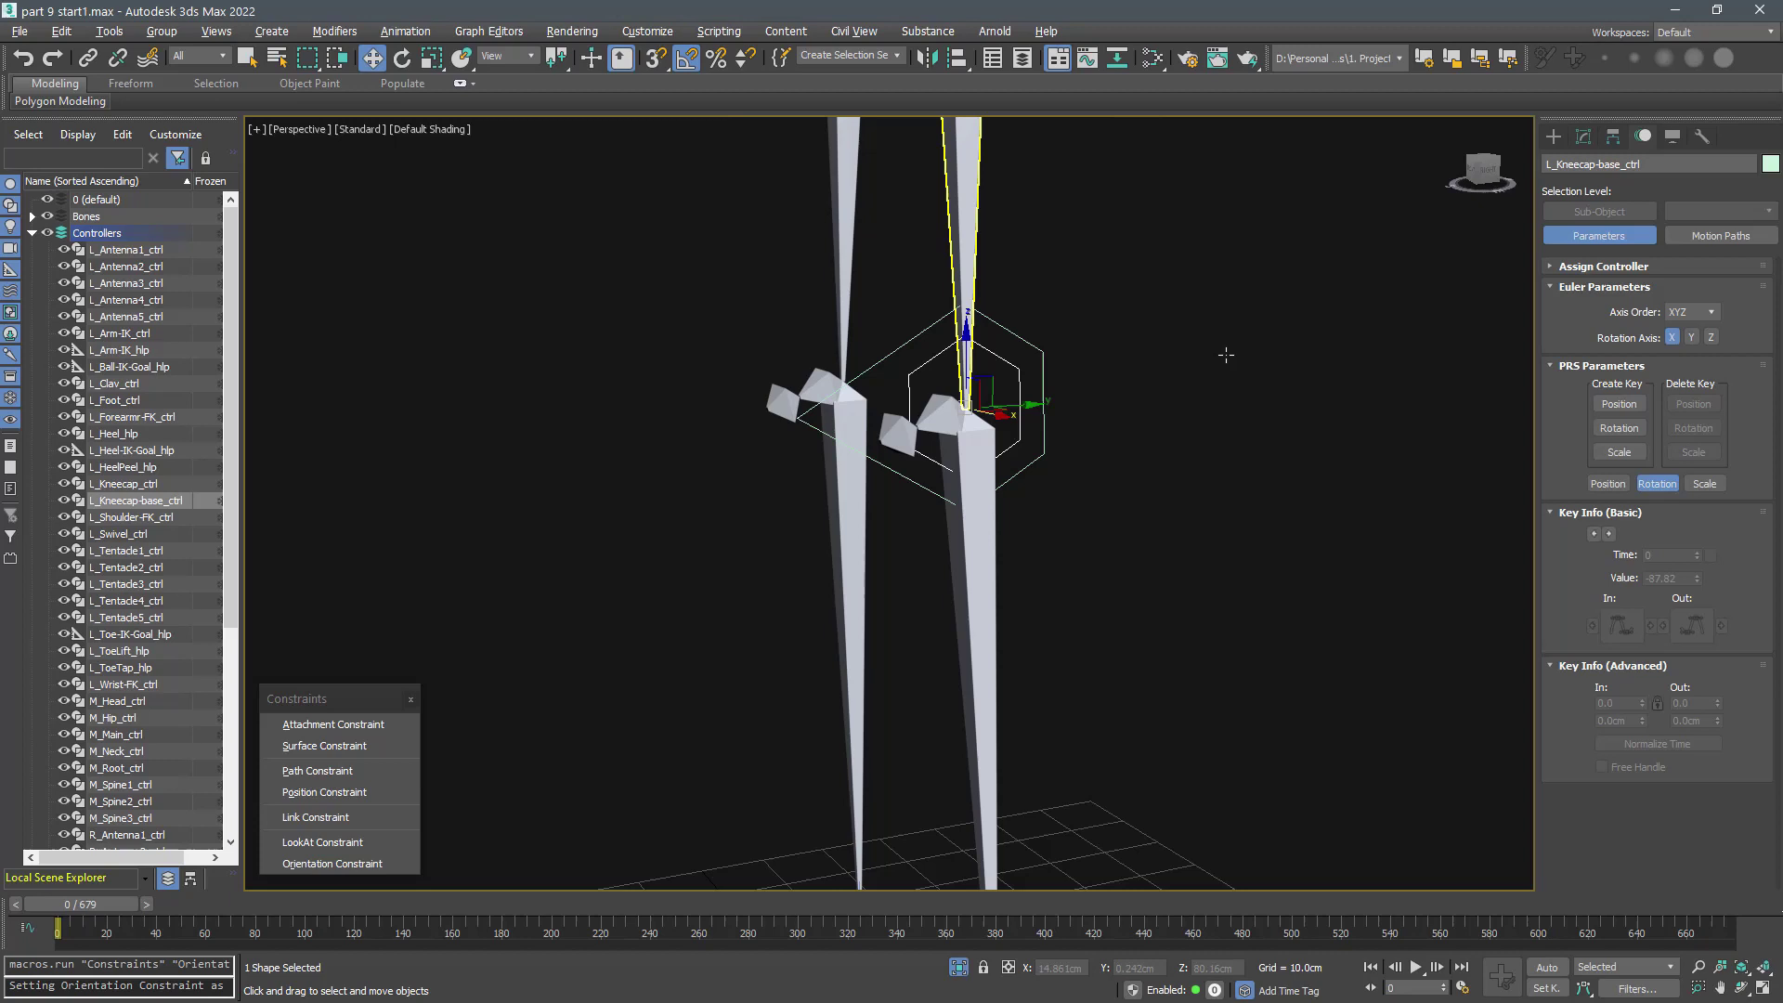
pyautogui.click(992, 548)
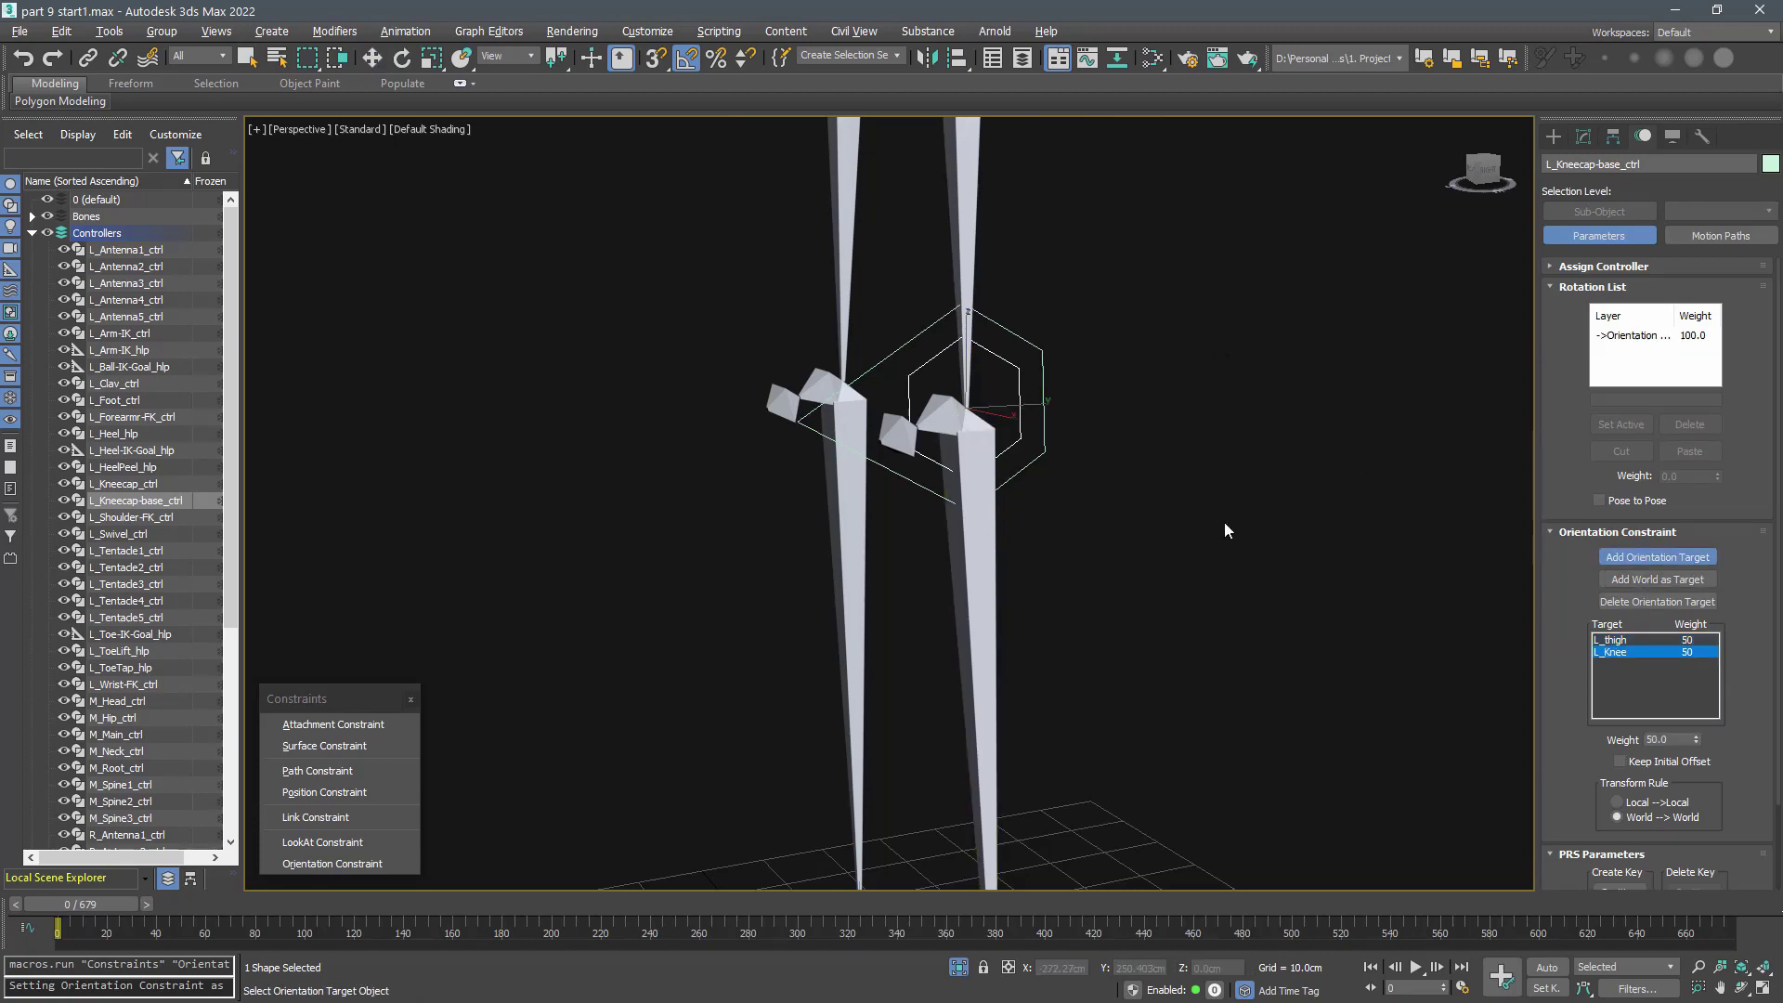
# - Rotate L_Kneecap-base_ctrl with Affect Pivot Only so the pointed kneecap shape faces forward at the knee
pyautogui.press('w')
pyautogui.press('e')
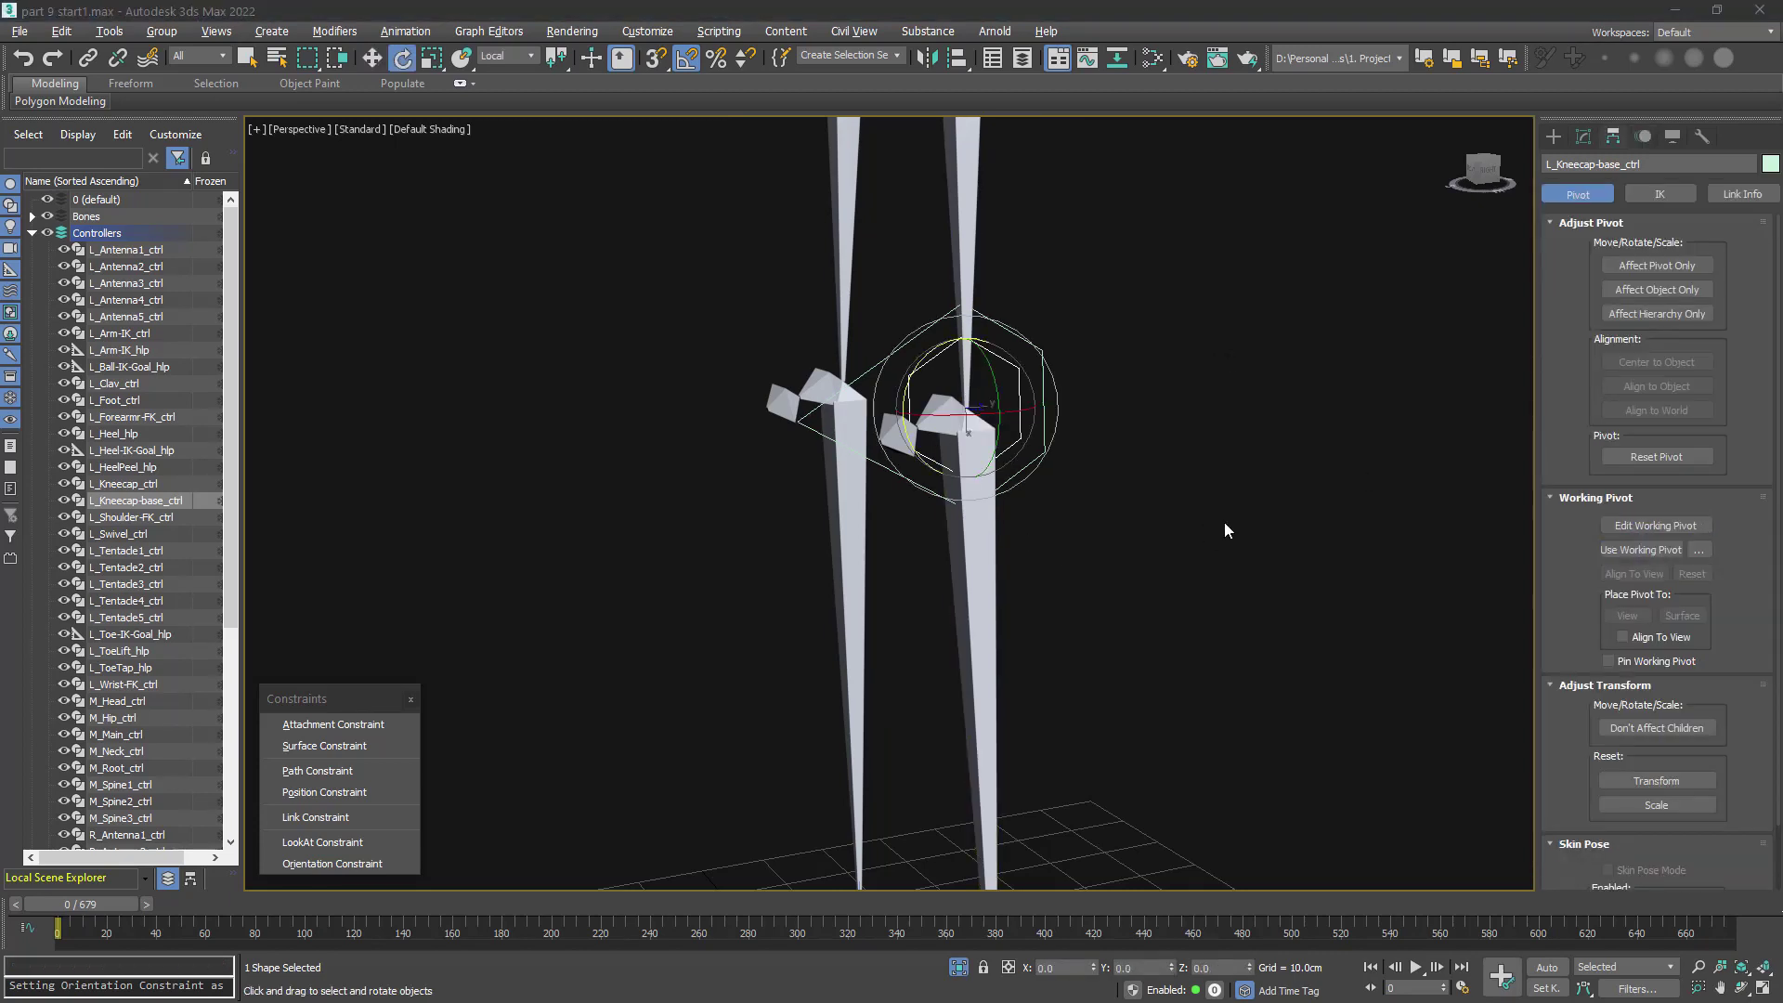
pyautogui.press('Insert')
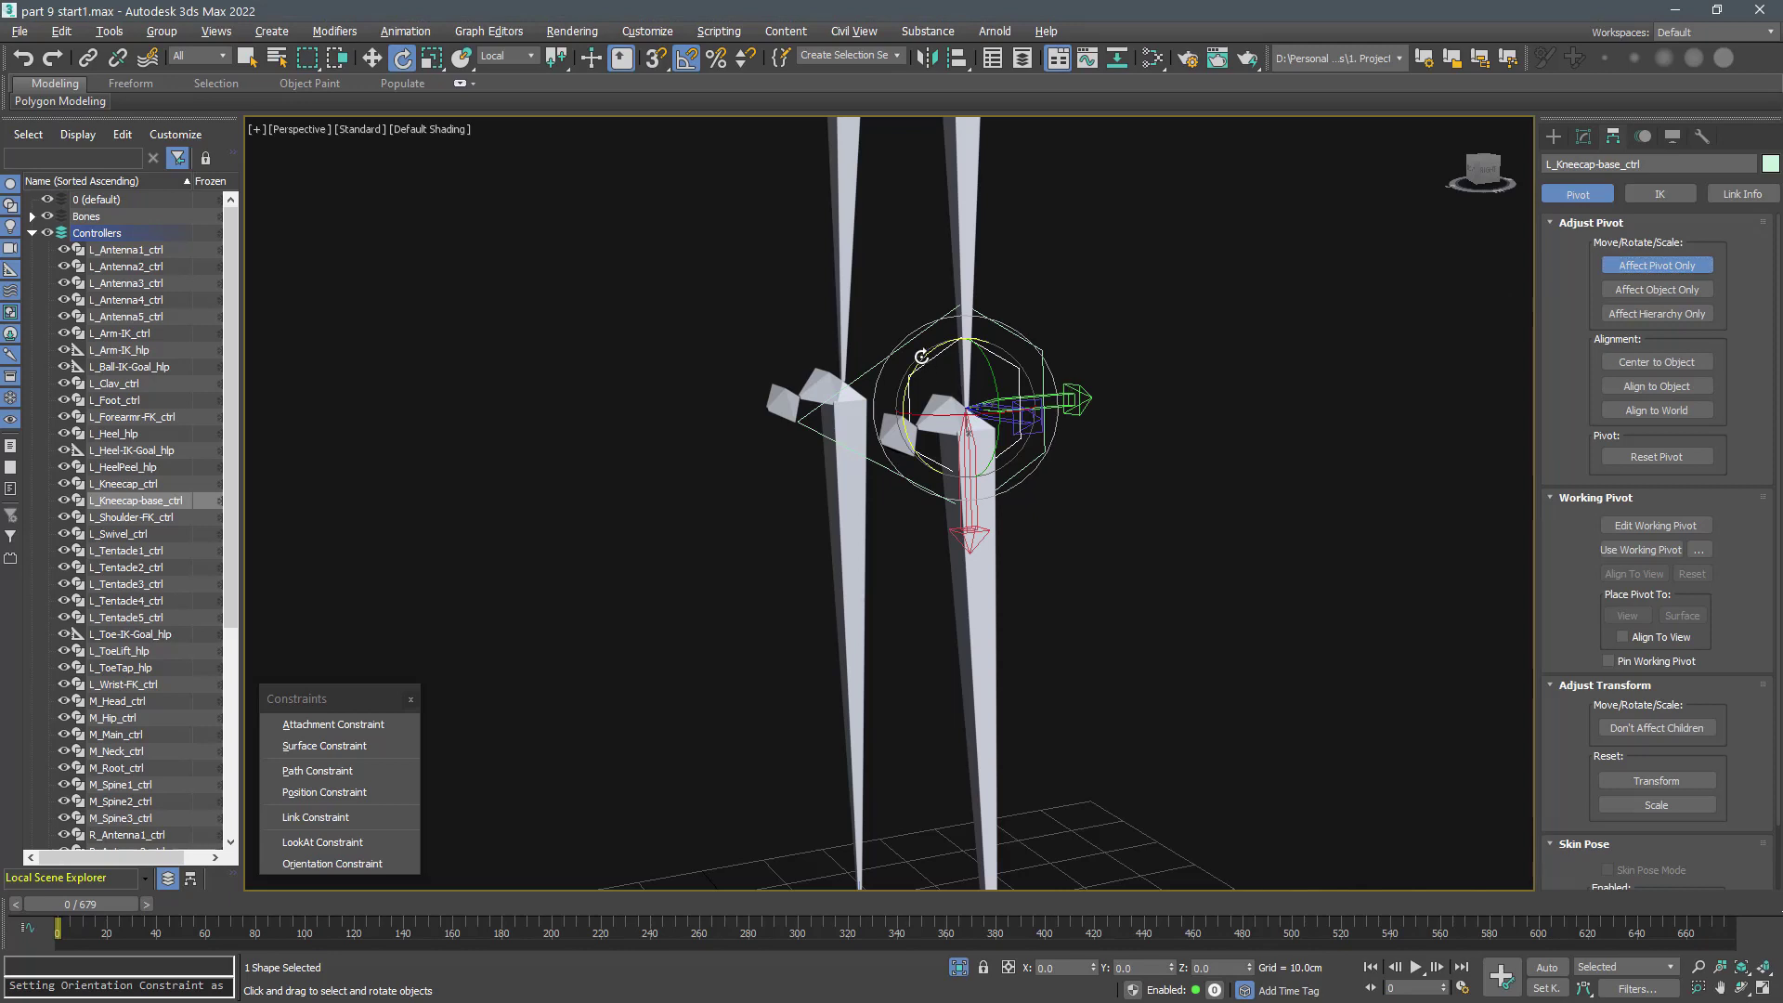
pyautogui.moveTo(922, 357); pyautogui.dragTo(923, 347)
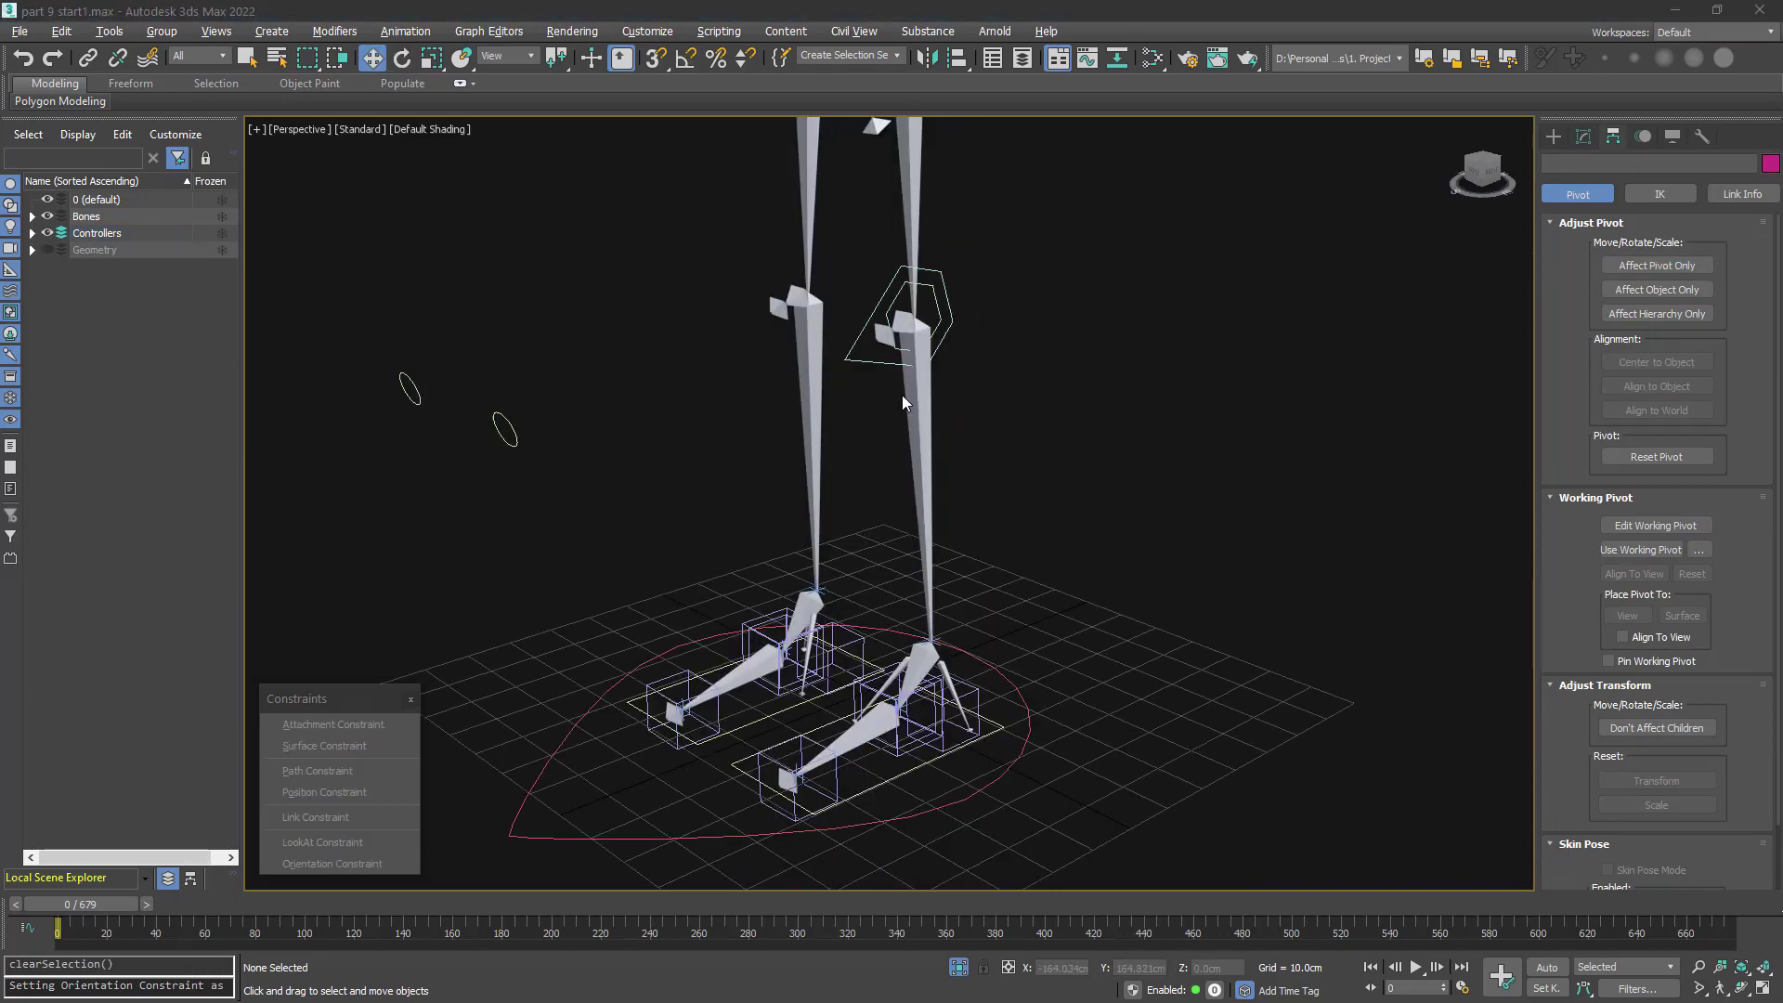
# - Align only the pivot of L_Kneecap_ctrl to the L_Kneecap bone in position and orientation
pyautogui.click(906, 364)
pyautogui.click(1641, 268)
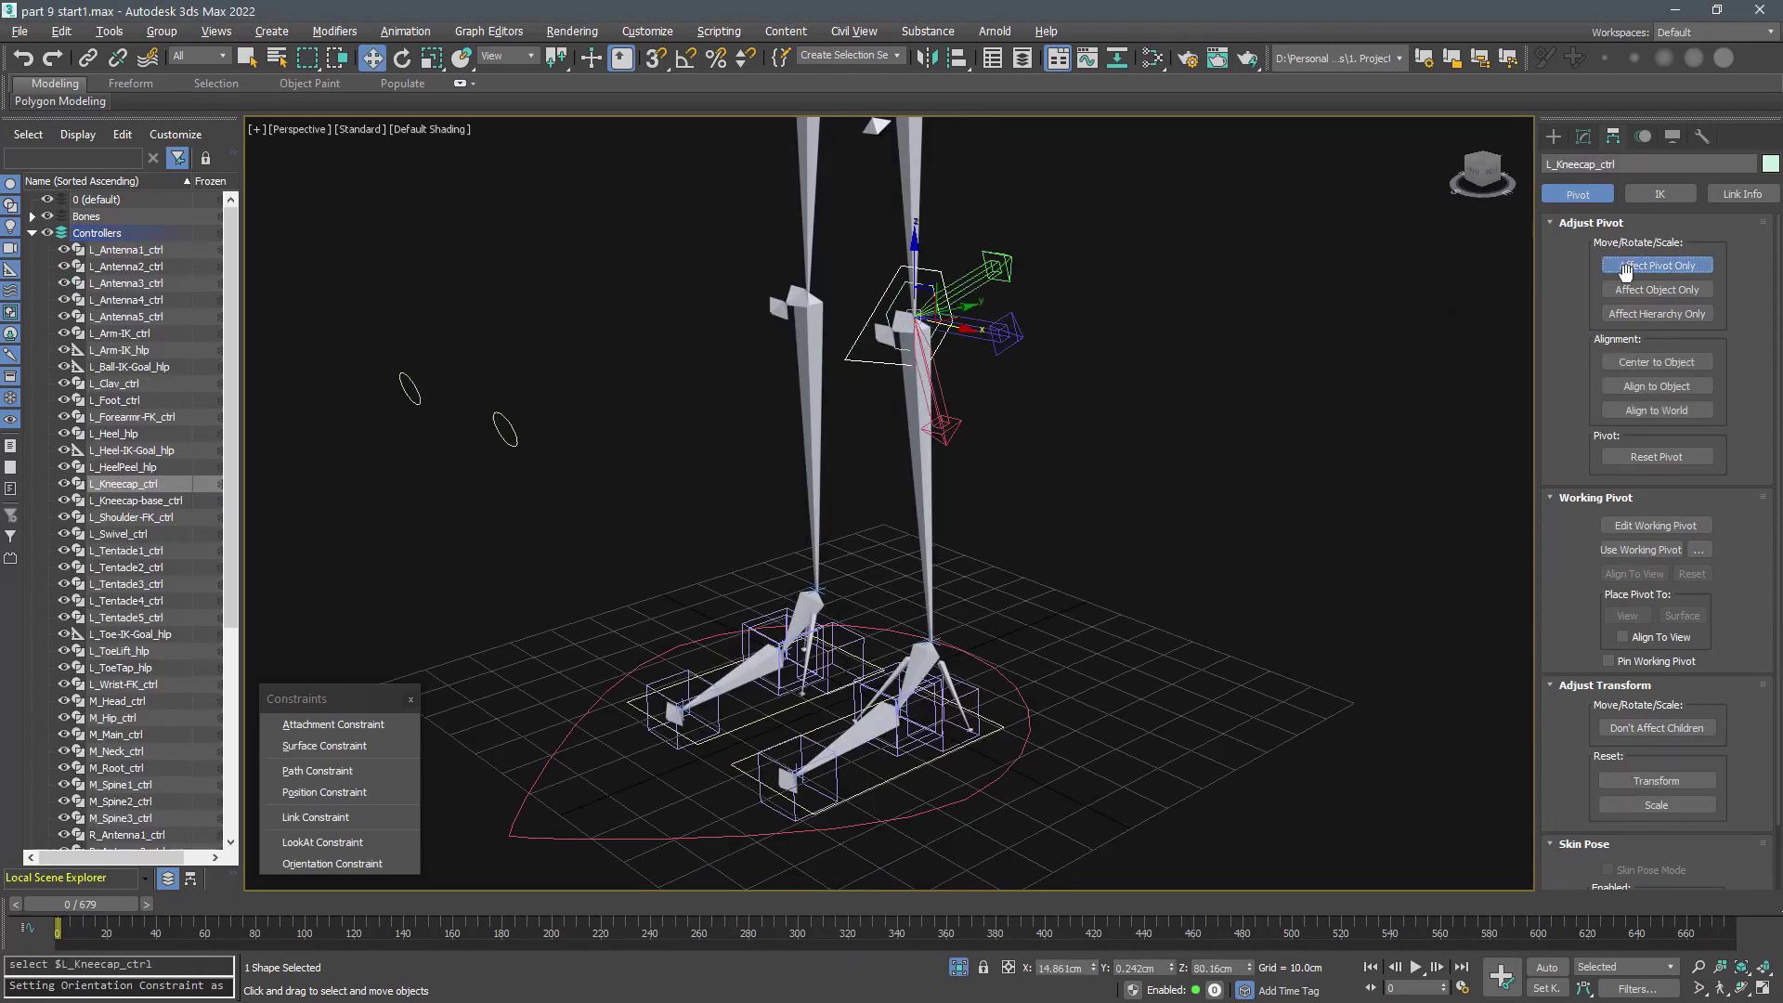
pyautogui.hotkey('alt', 'a')
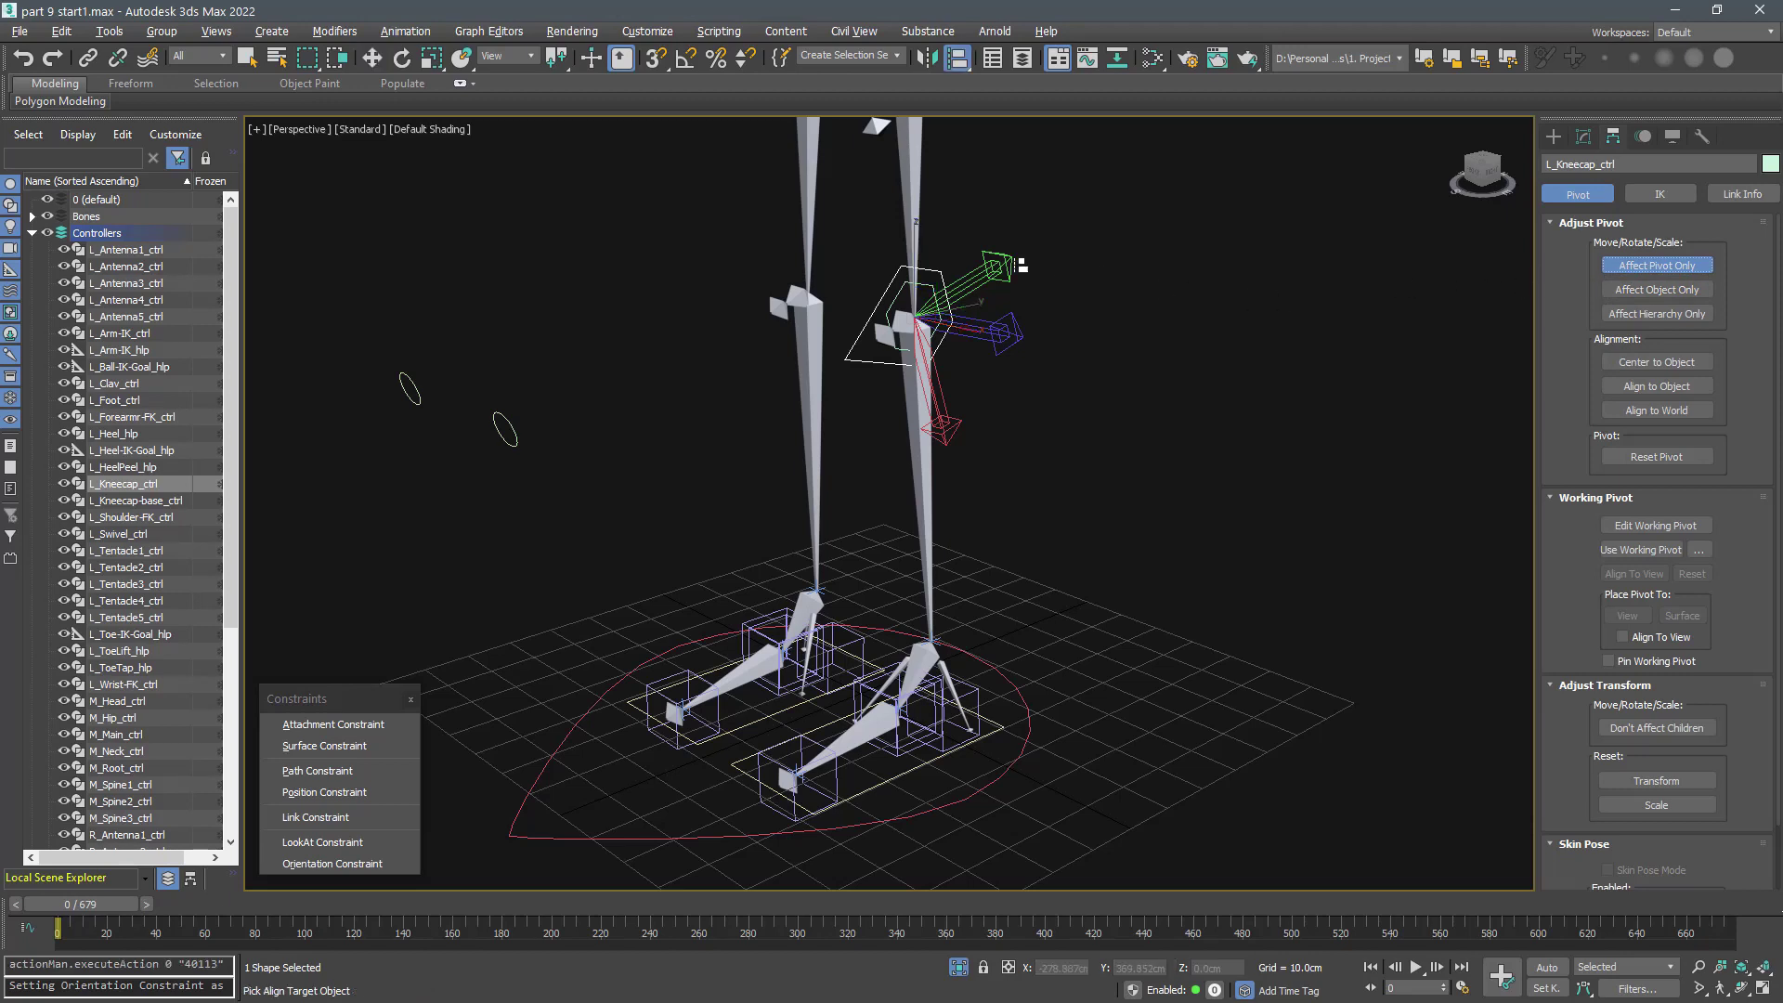
pyautogui.click(901, 324)
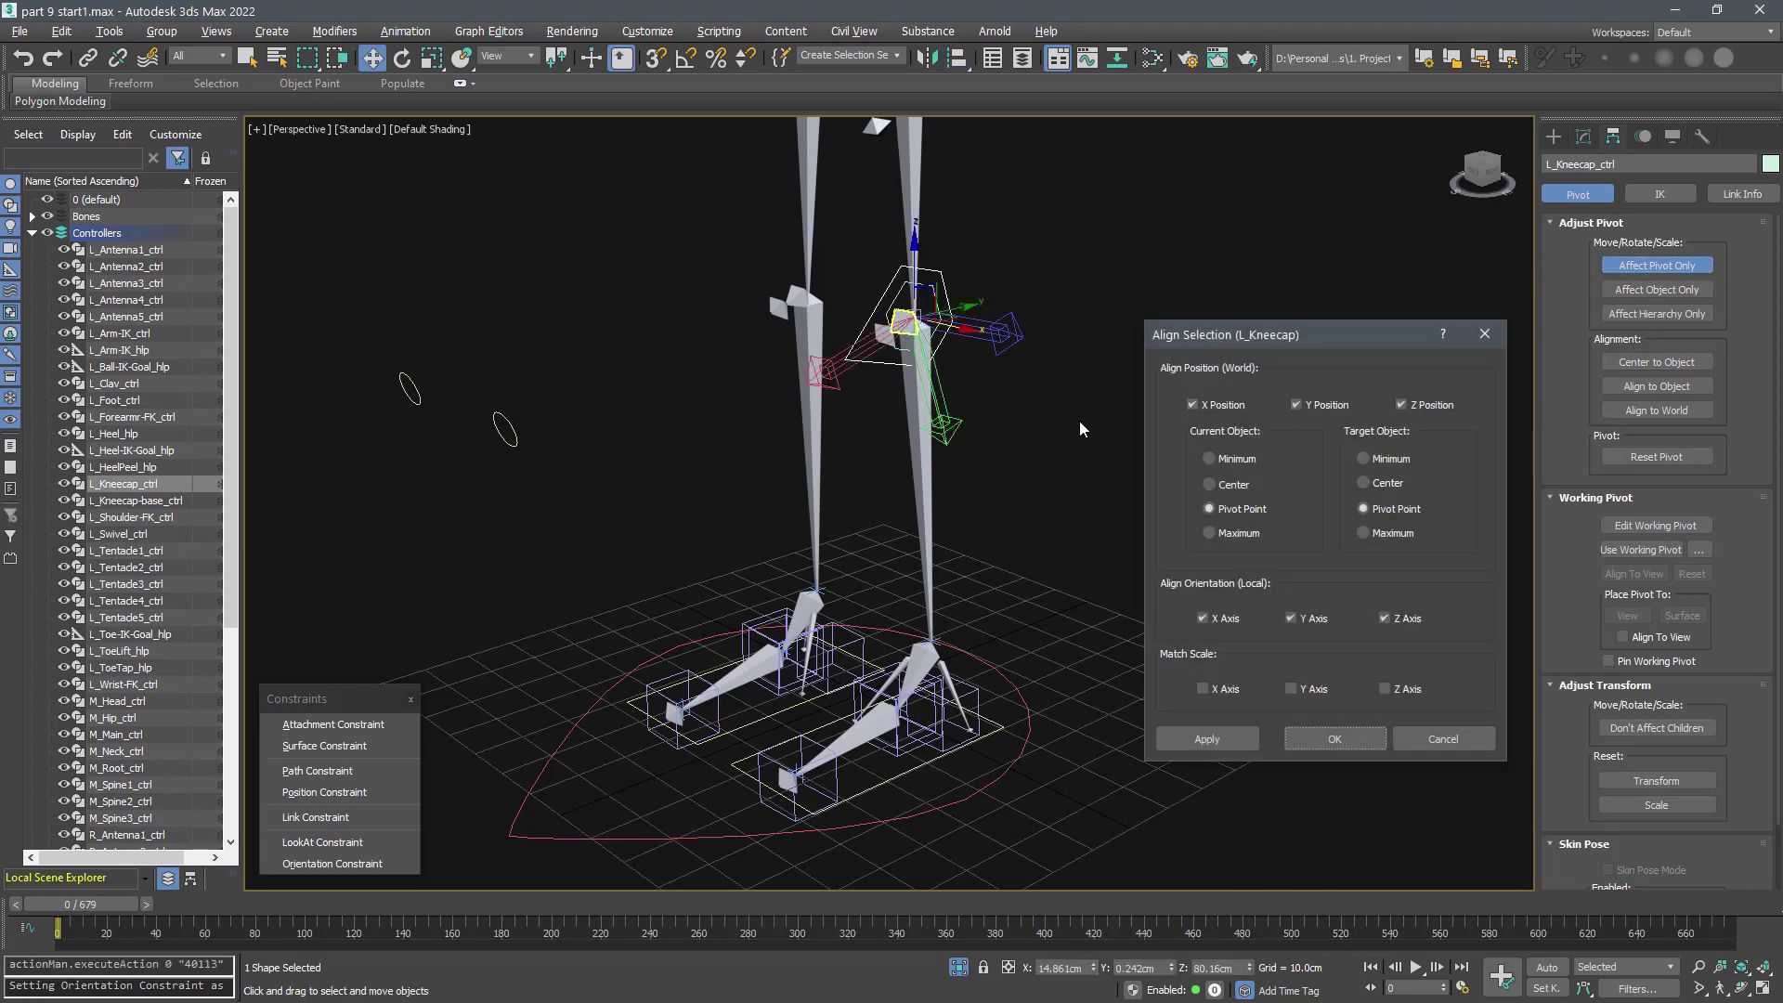
pyautogui.click(1335, 739)
# - Constrain the L_Kneecap bone's orientation to L_Kneecap_ctrl
pyautogui.press('z')
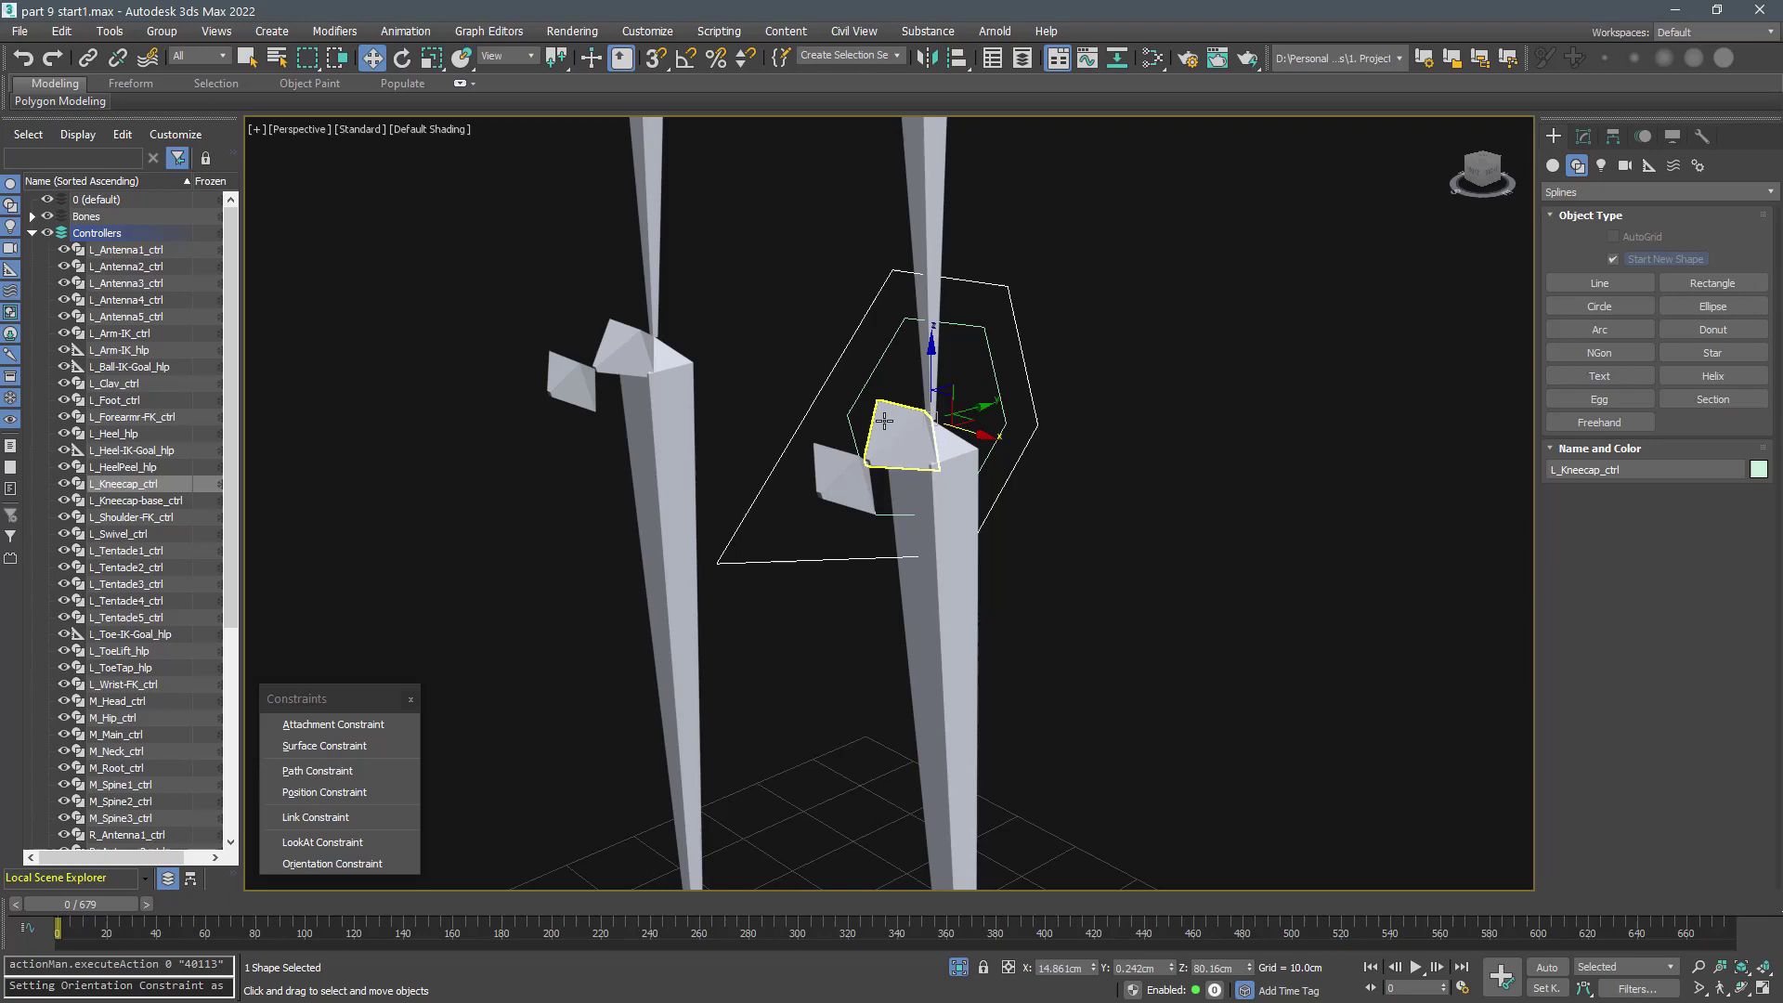
pyautogui.press('q')
pyautogui.click(910, 437)
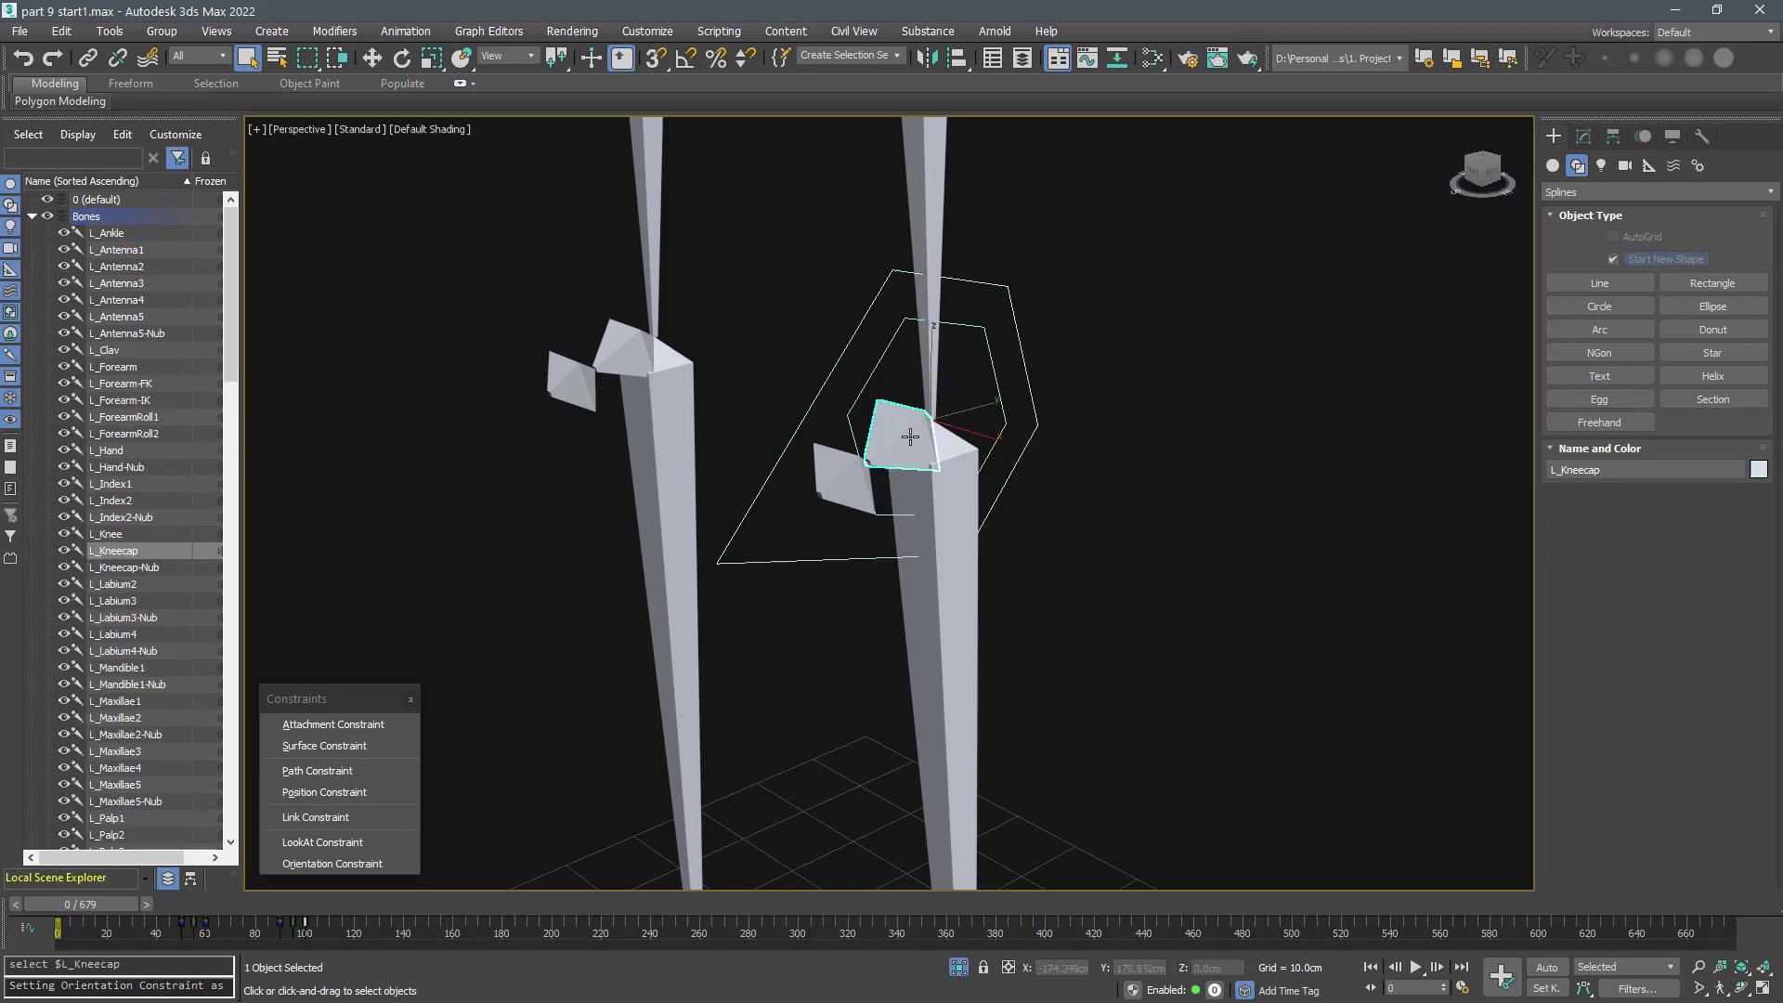
pyautogui.click(365, 868)
pyautogui.click(813, 559)
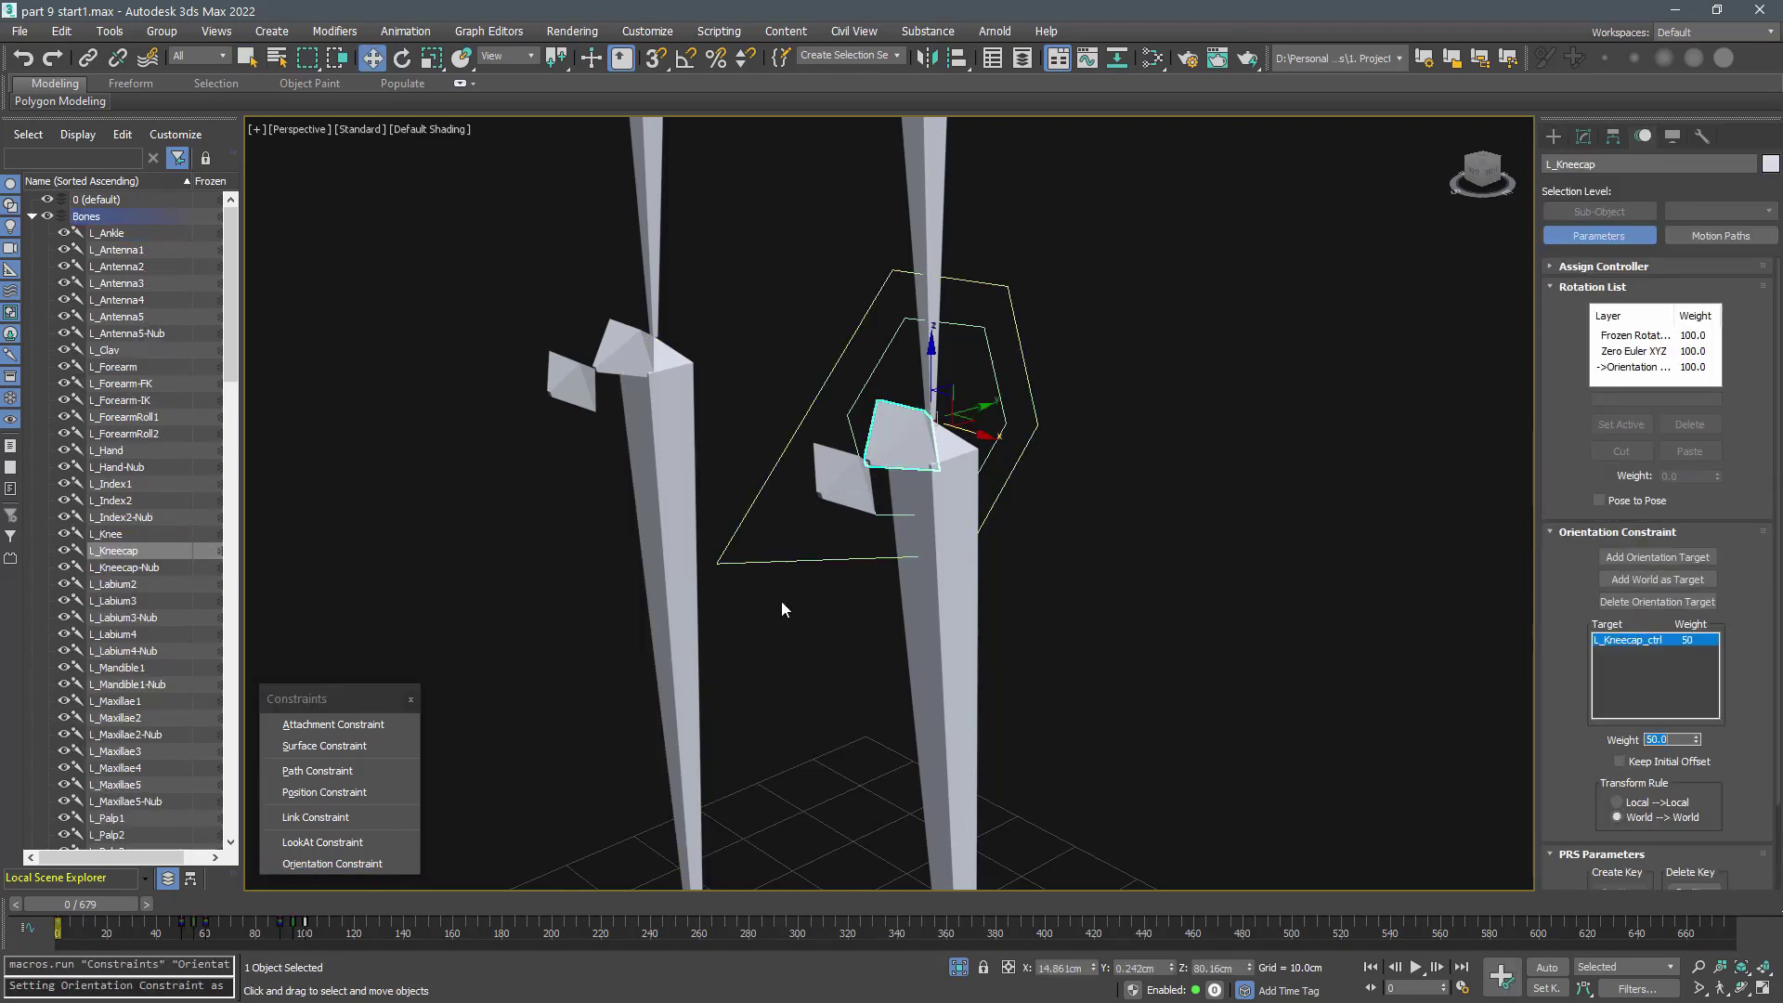
# - Rotate L_Kneecap_ctrl slightly to test whether it drives the kneecap bone
pyautogui.click(793, 562)
pyautogui.press('e')
pyautogui.moveTo(878, 433); pyautogui.dragTo(879, 415)
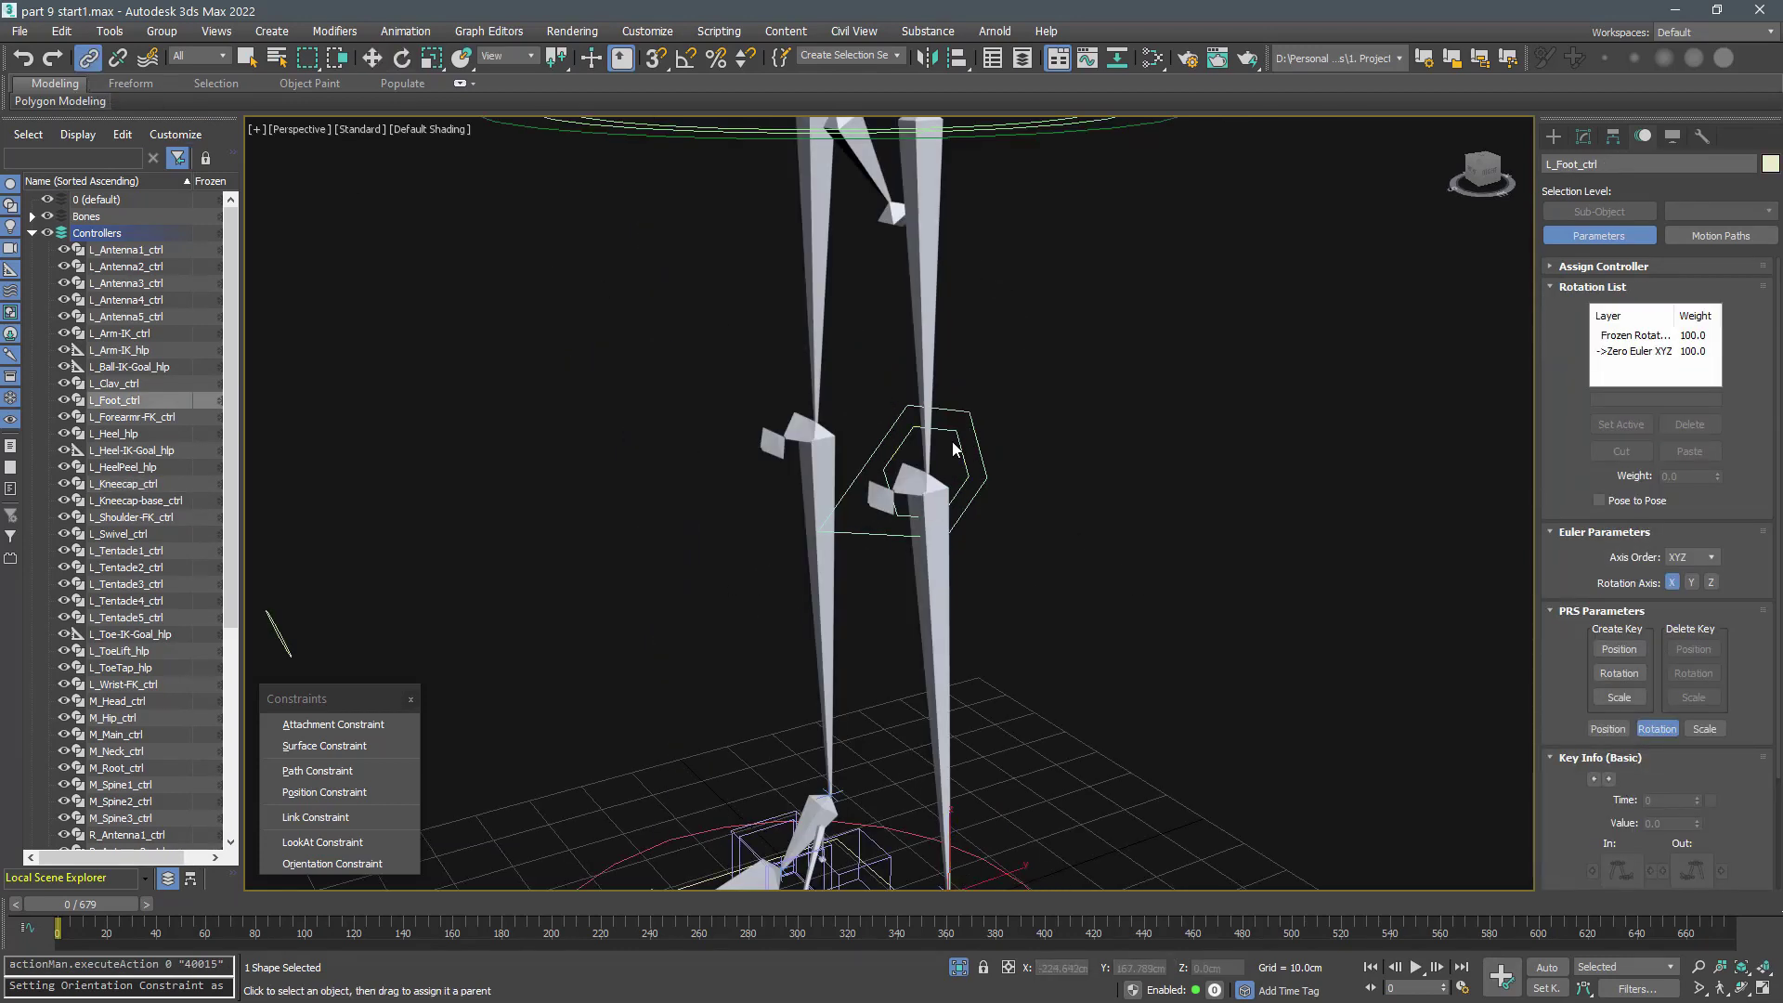
# - Link L_Kneecap-base_ctrl to the L_thigh bone as its parent
pyautogui.click(953, 445)
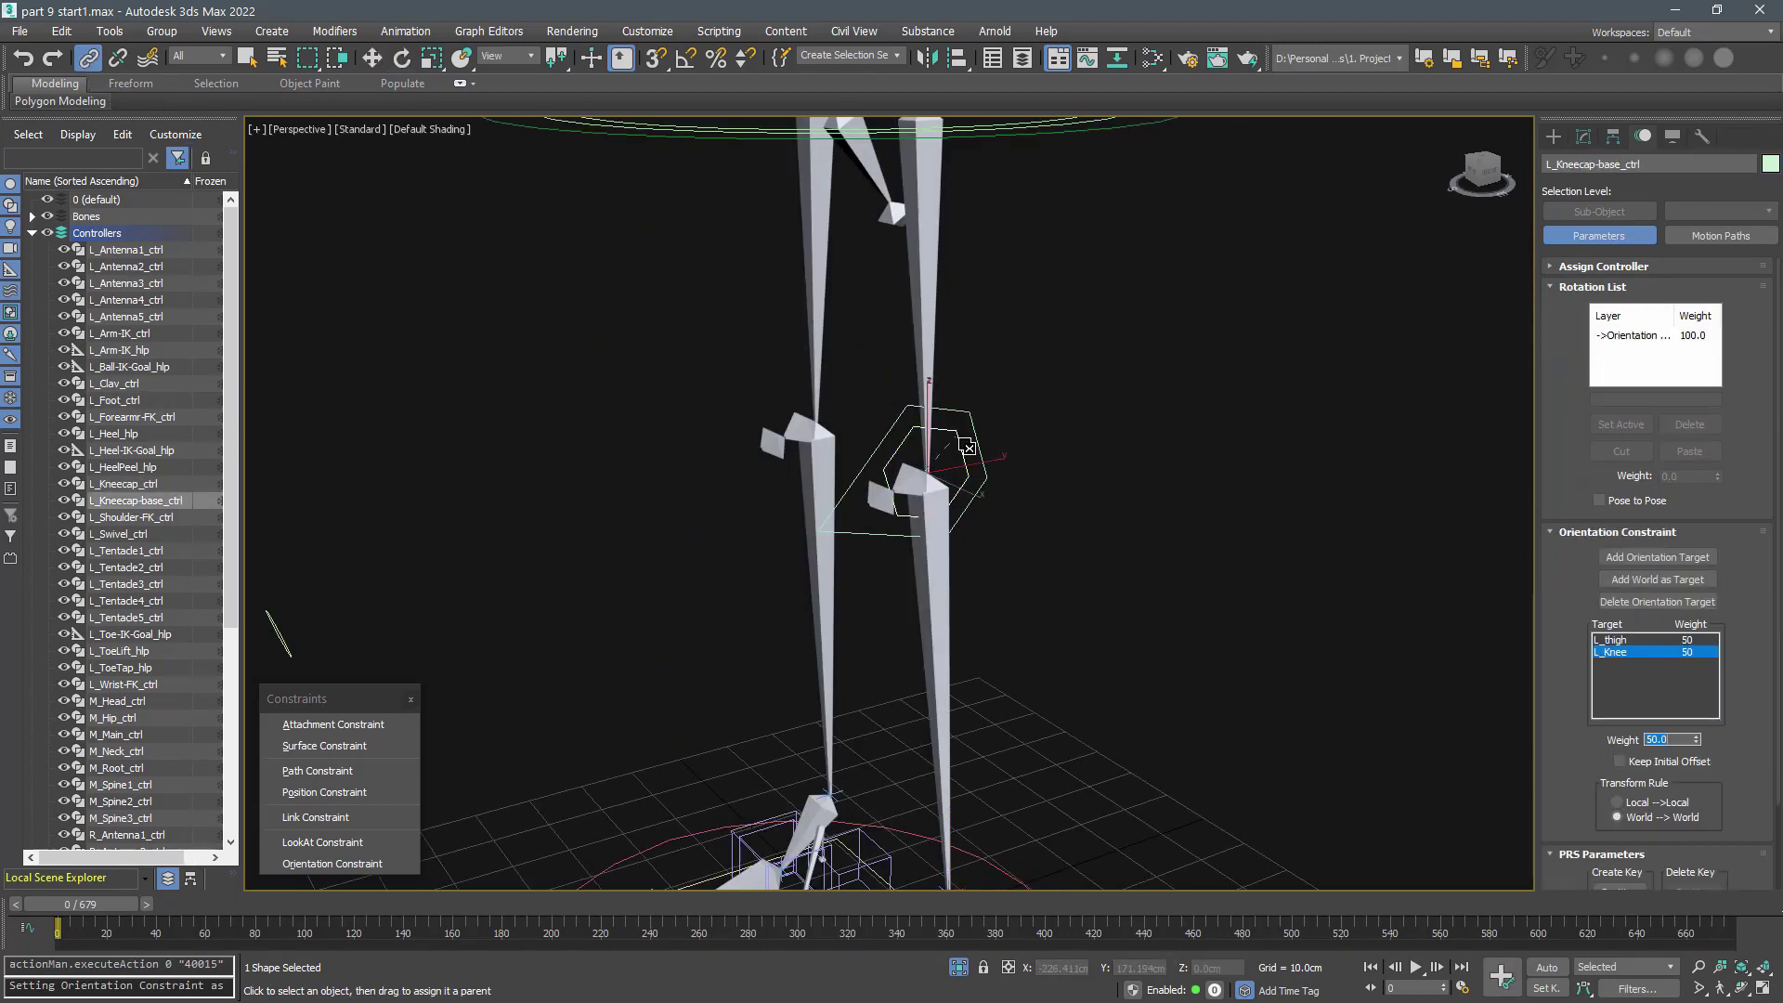
pyautogui.scroll(-4, 951, 382)
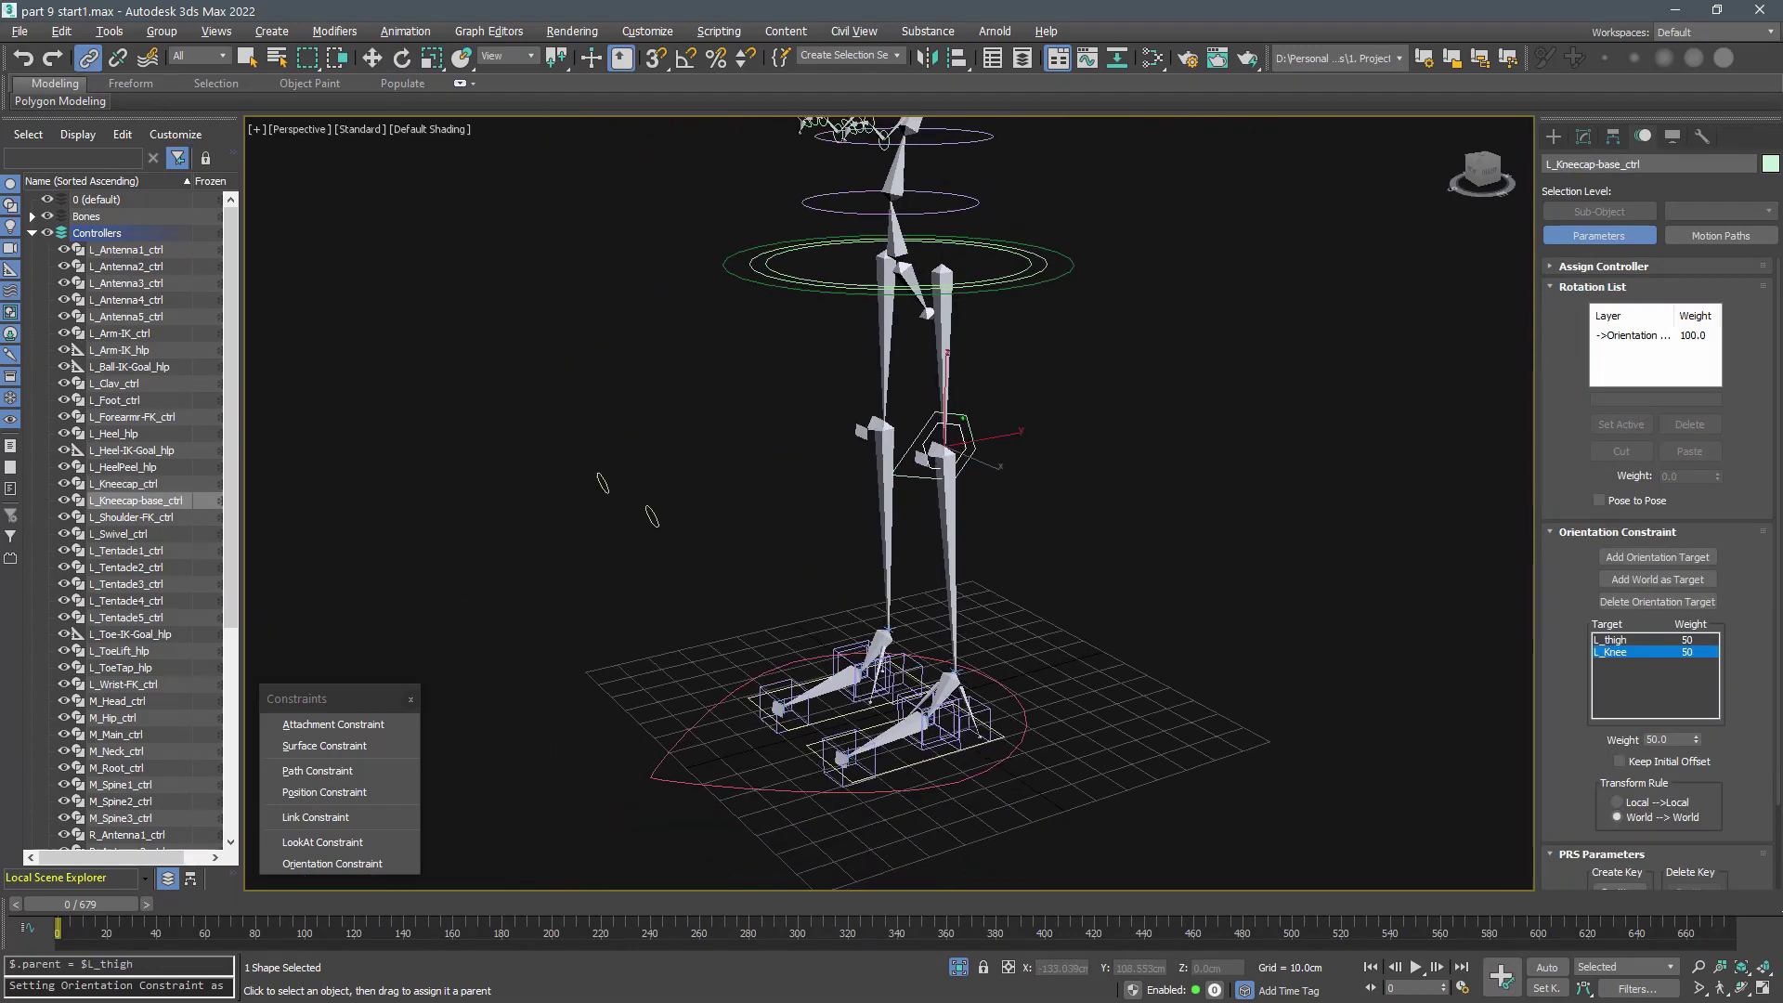
# - Test the kneecap rig by raising L_Foot_ctrl forward and rotating L_Kneecap_ctrl, and undo the test pose
pyautogui.click(991, 713)
pyautogui.press('w')
pyautogui.moveTo(980, 658); pyautogui.dragTo(857, 588)
pyautogui.click(725, 375)
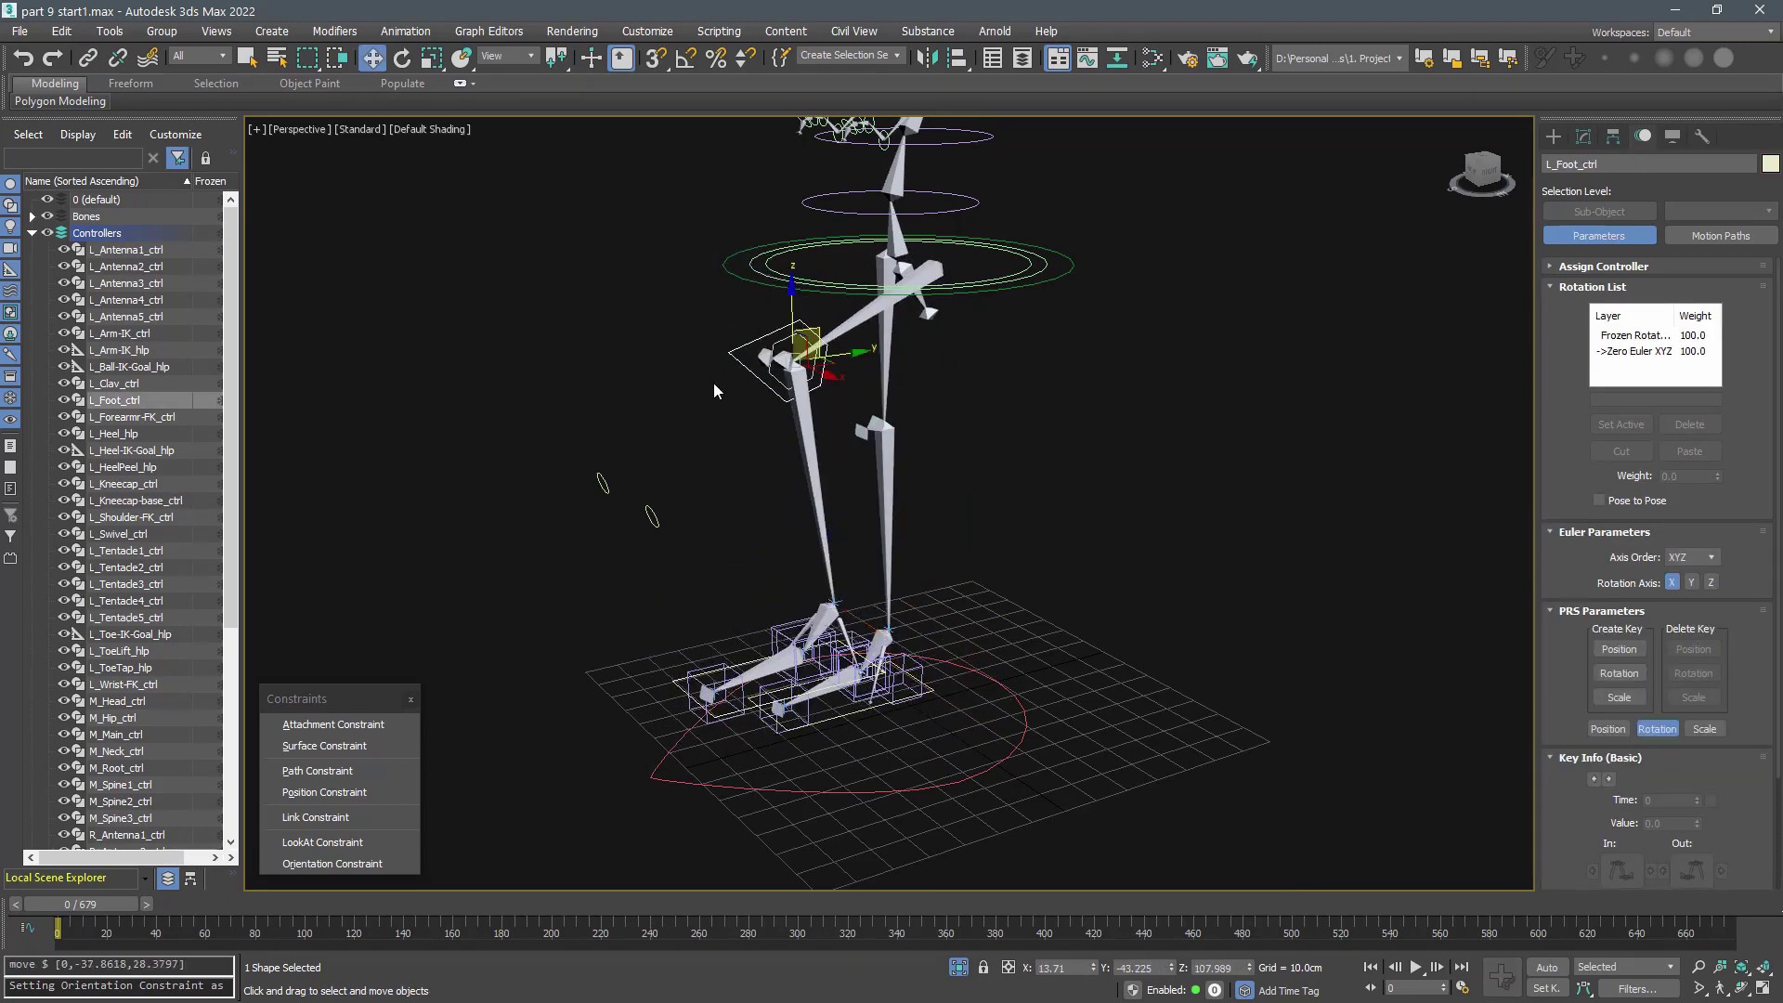
pyautogui.press('e')
pyautogui.moveTo(731, 364); pyautogui.dragTo(737, 410)
pyautogui.hotkey('ctrl', 'z')
pyautogui.hotkey('ctrl', 'z')
pyautogui.hotkey('ctrl', 'z')
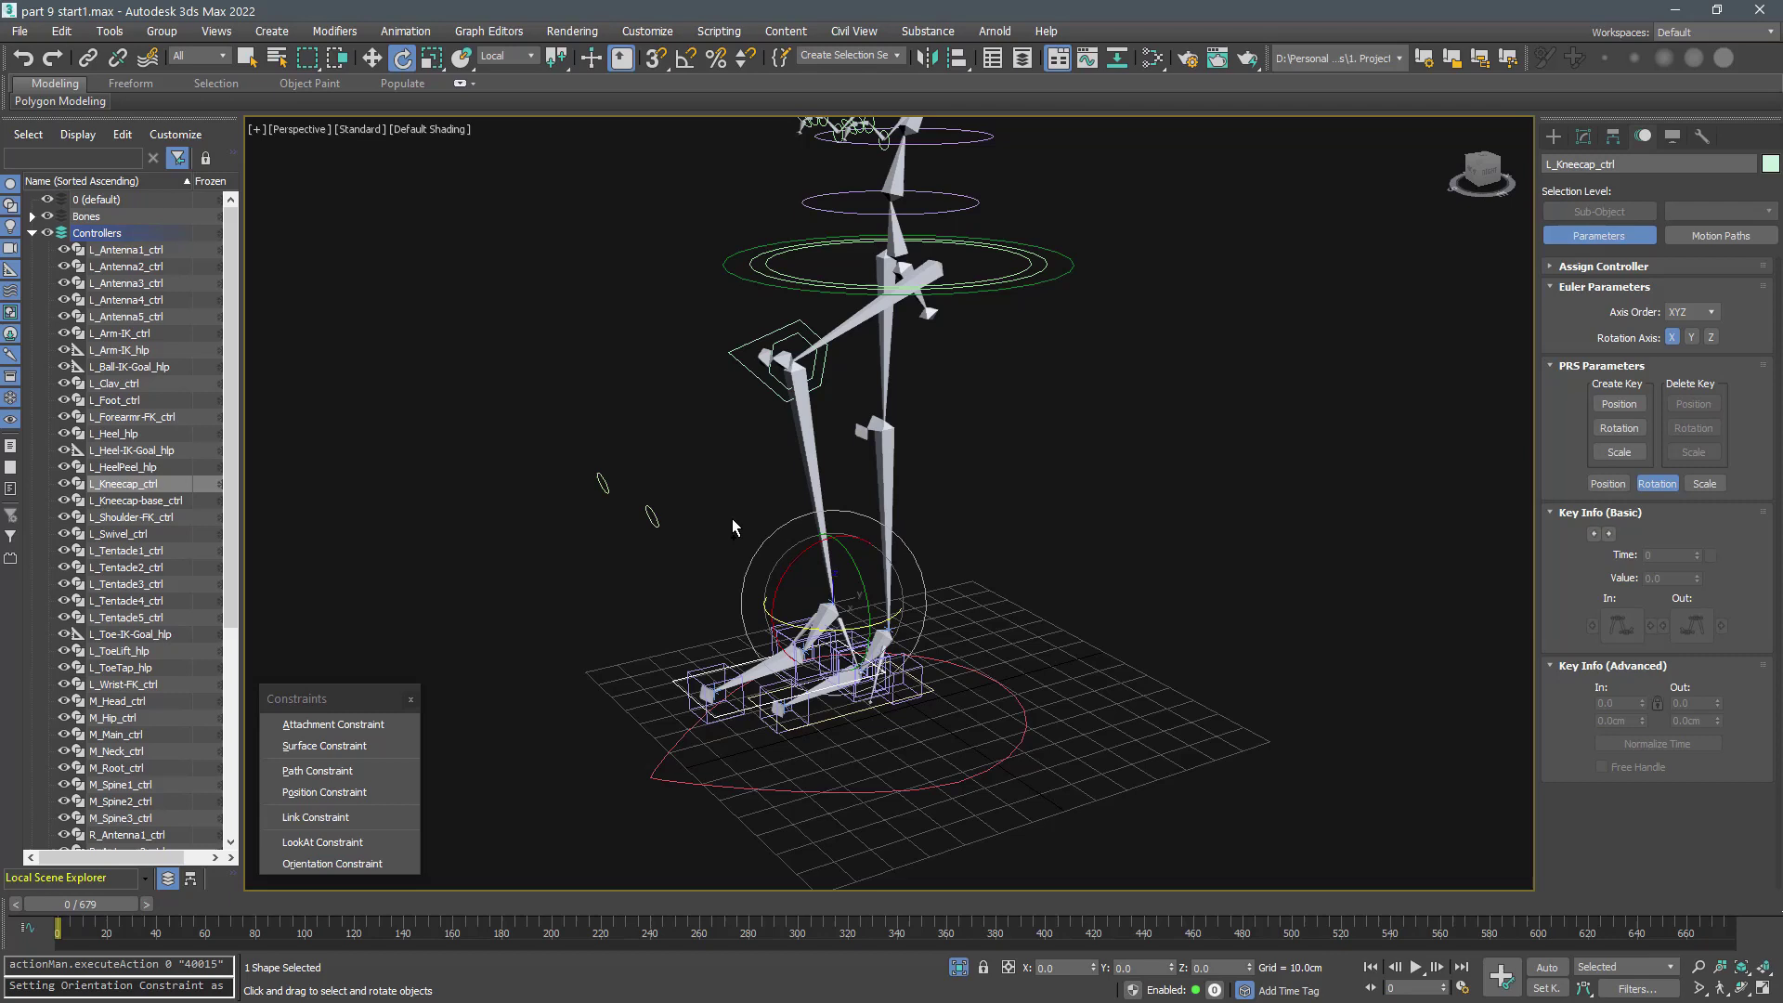
pyautogui.click(739, 505)
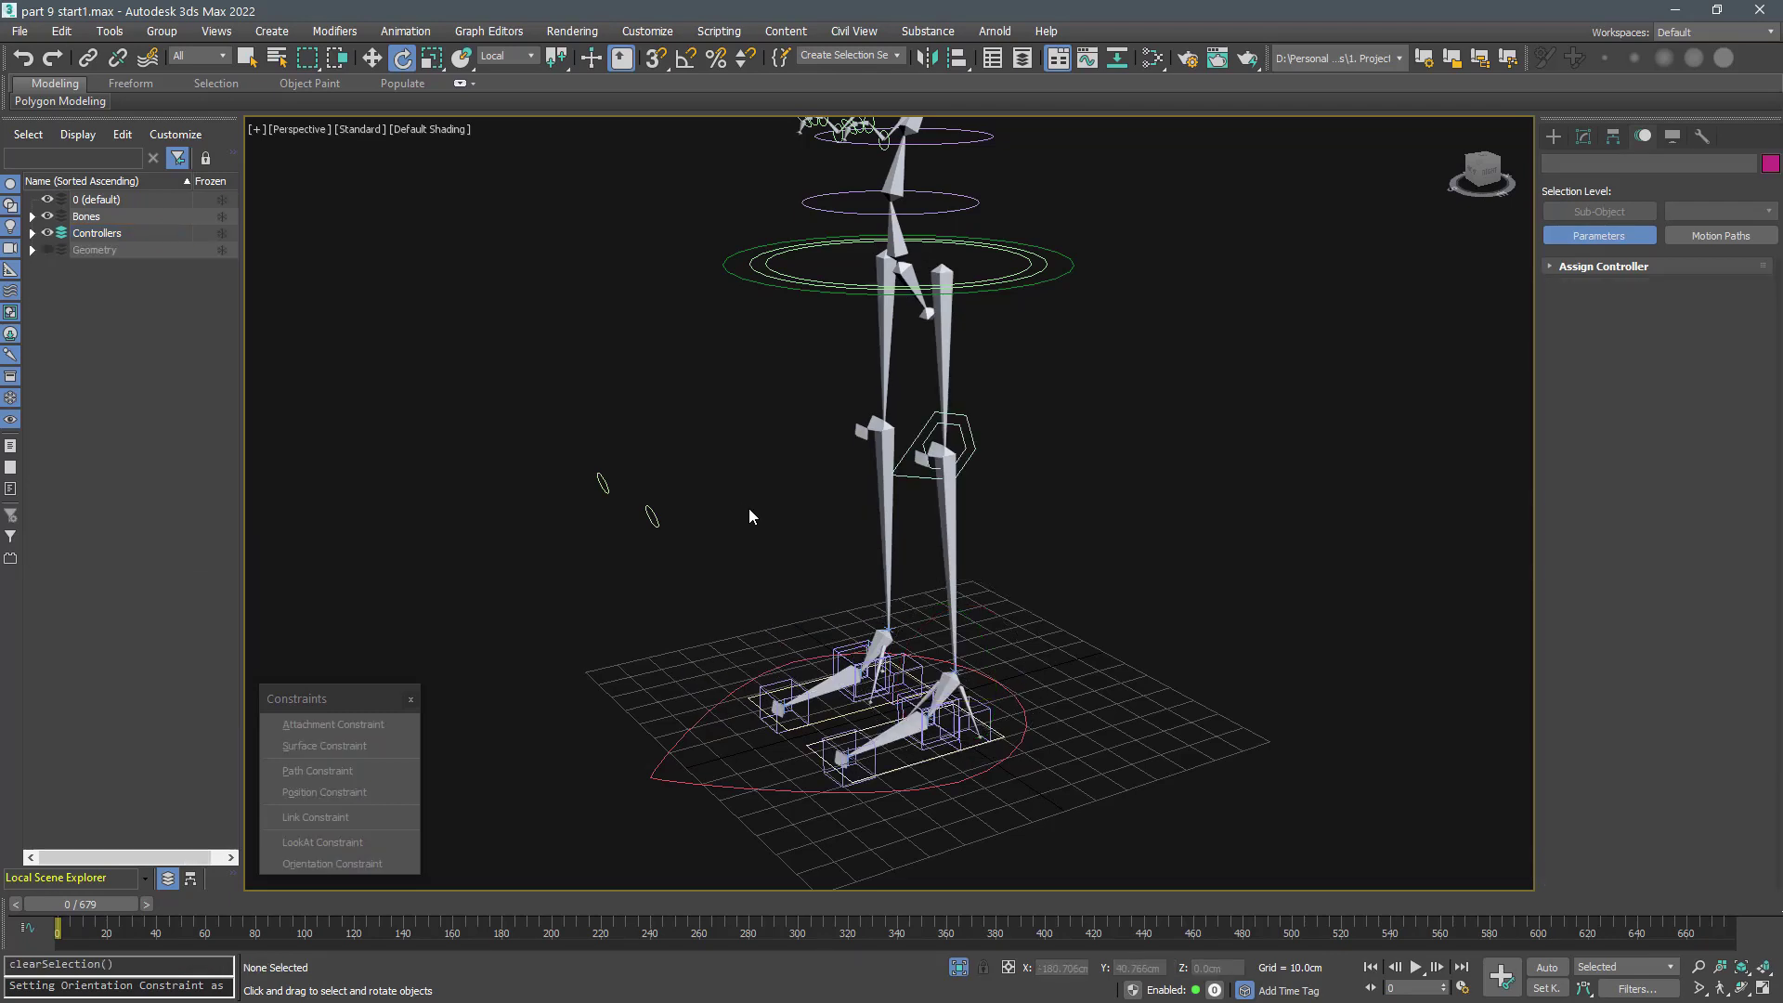
pyautogui.hotkey('ctrl', 'shift', 's')
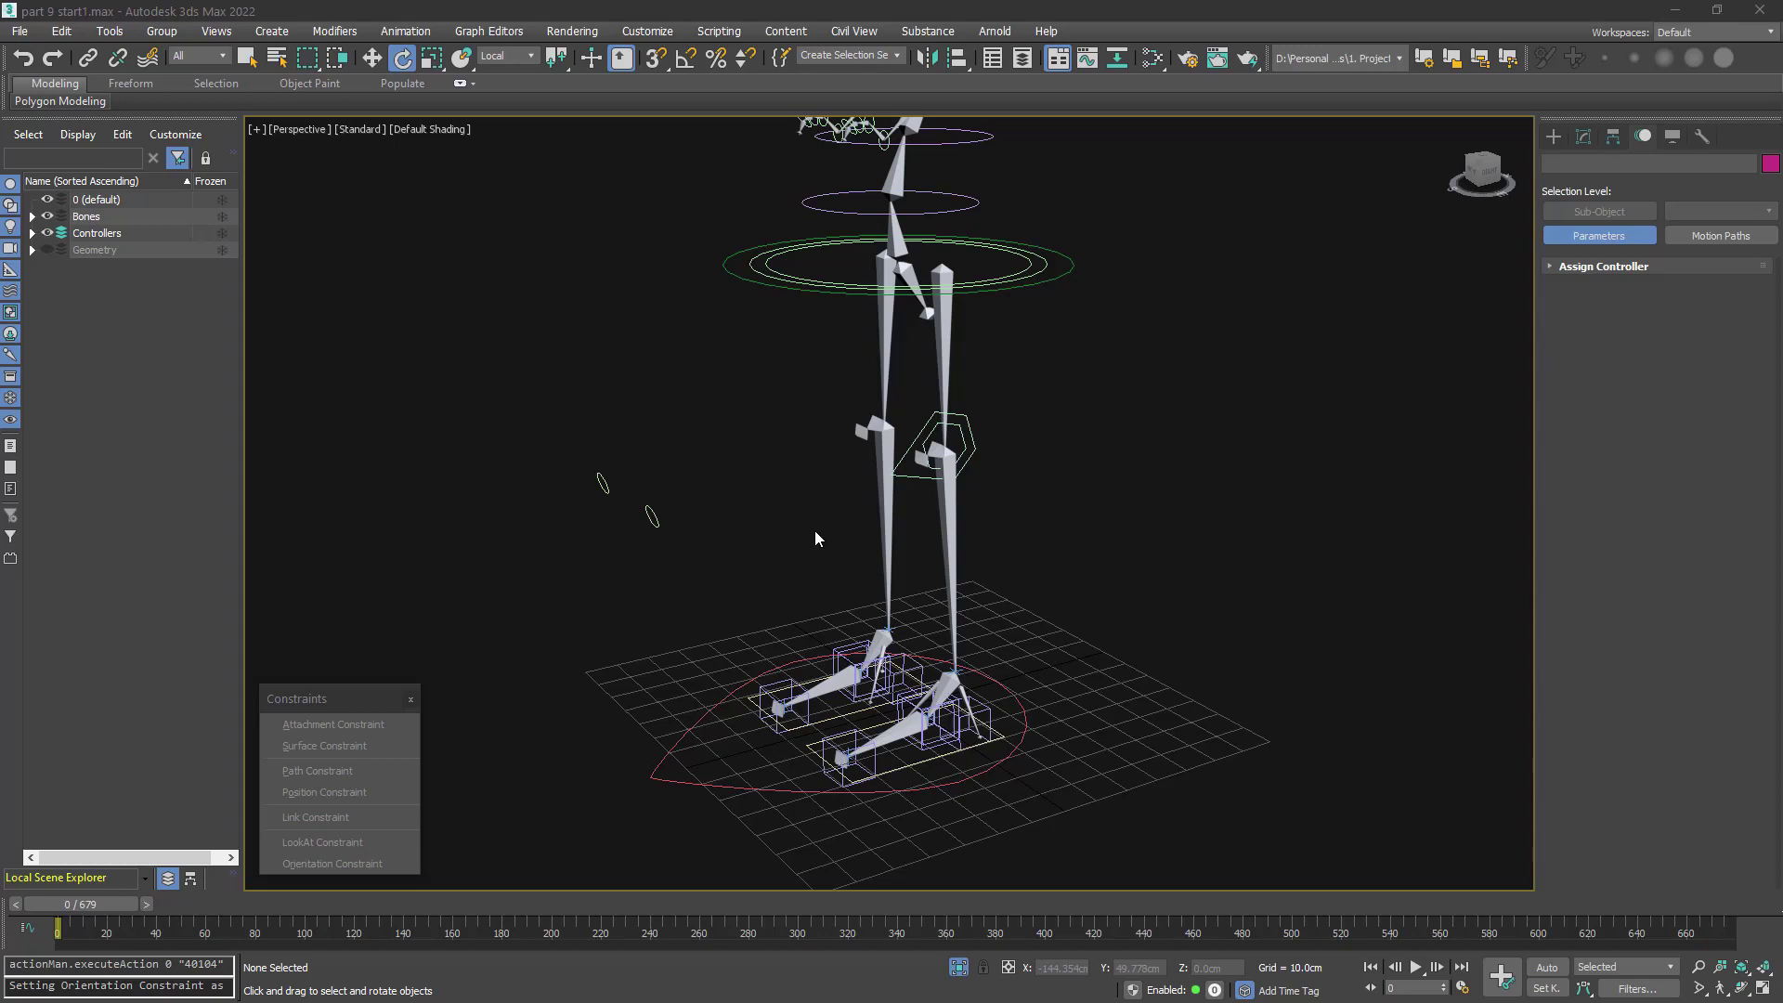
# - Lock move and scale on all axes for M_Hip_ctrl and M_Spine1_ctrl
pyautogui.moveTo(1050, 240); pyautogui.dragTo(1055, 360, button='middle')
pyautogui.scroll(4, 1057, 360)
pyautogui.moveTo(1055, 401); pyautogui.dragTo(973, 431)
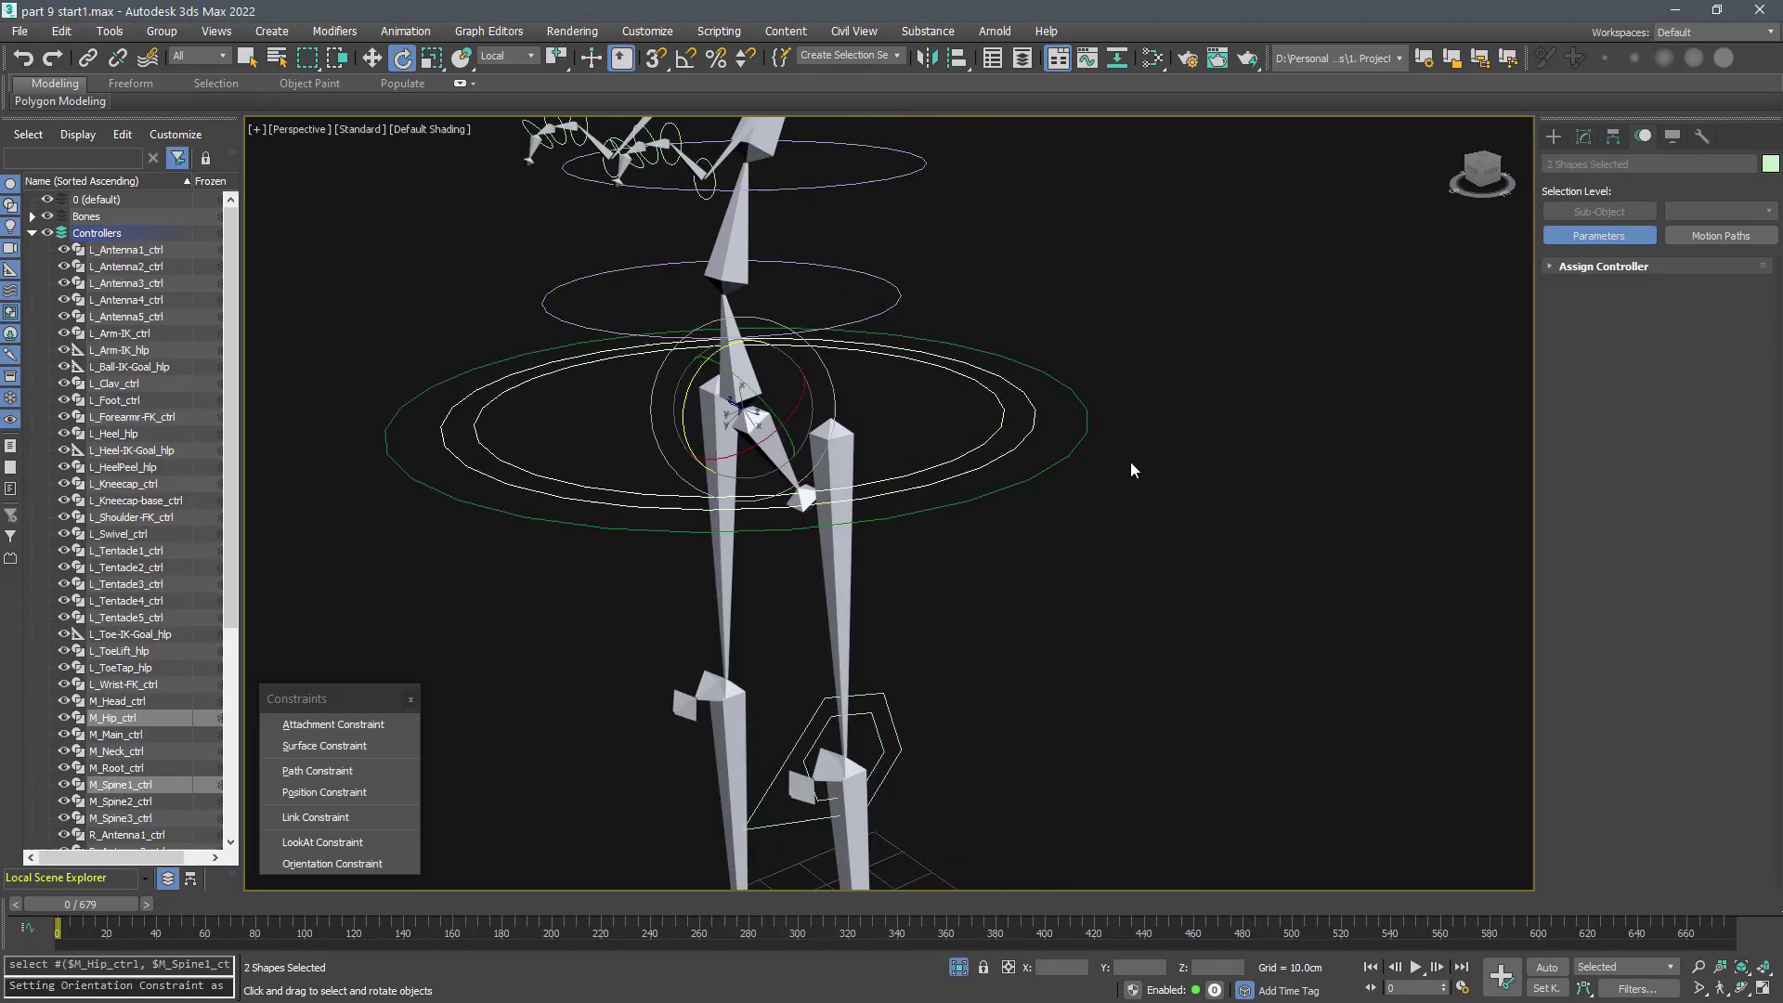
pyautogui.click(1613, 137)
pyautogui.click(1728, 197)
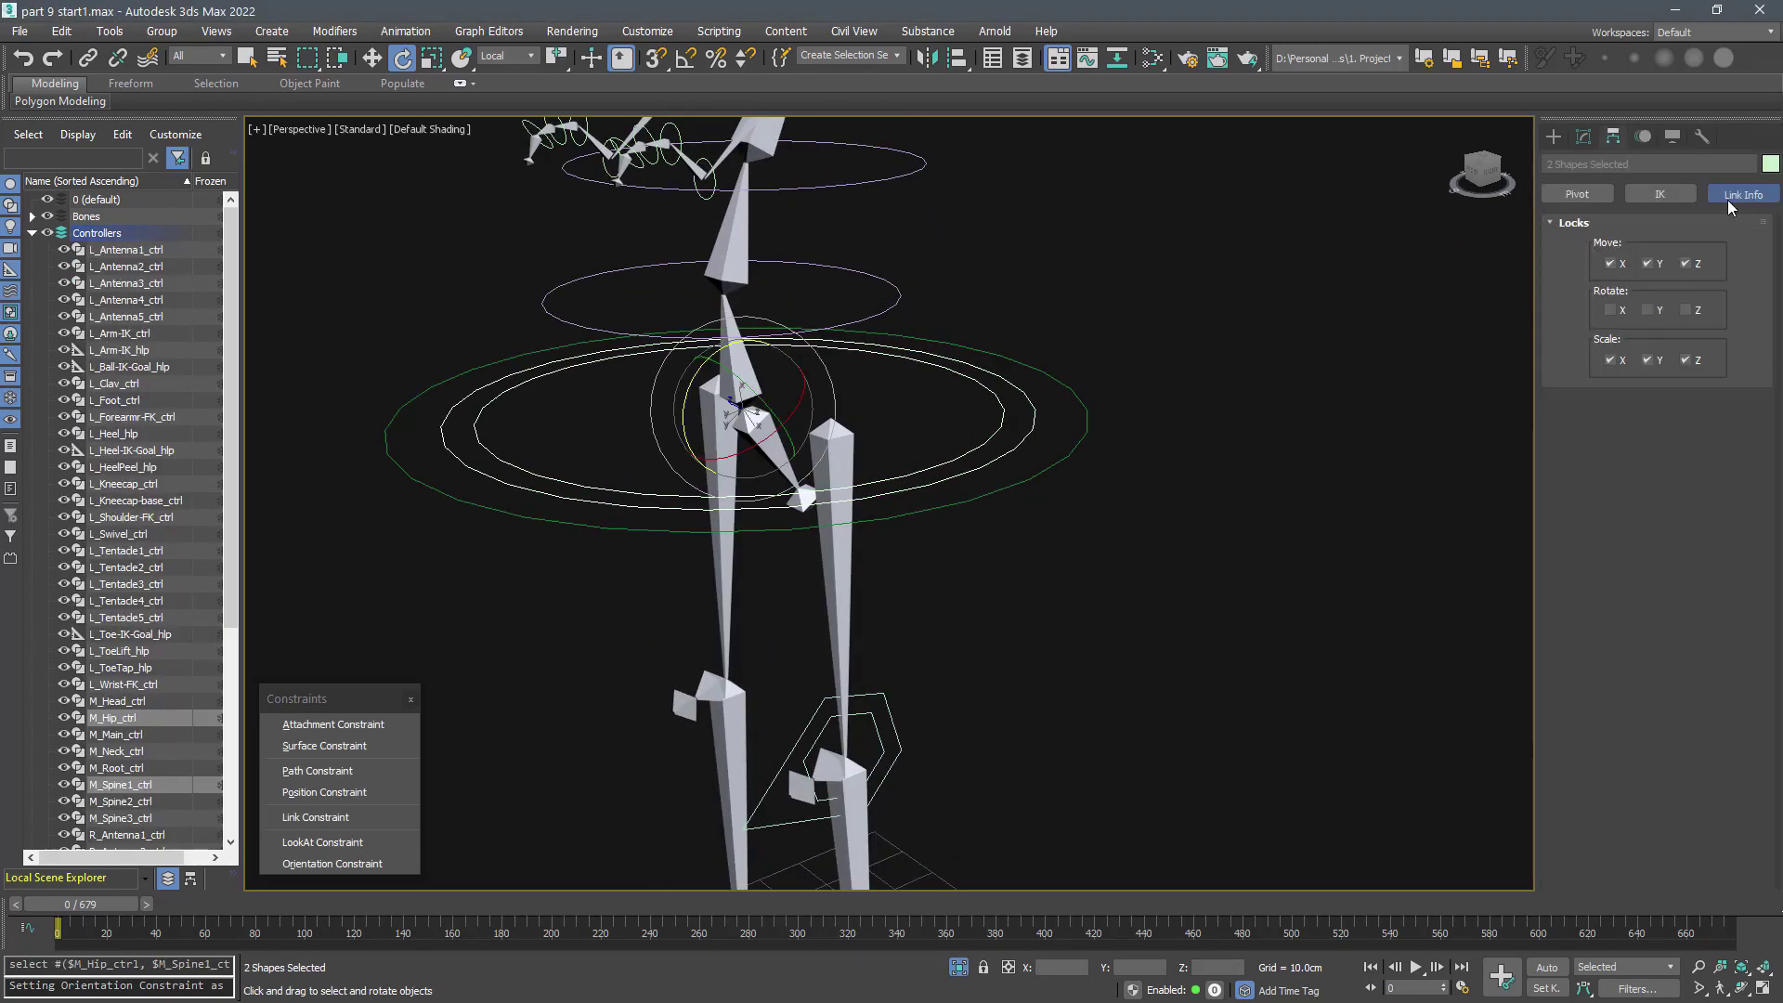
pyautogui.click(1611, 264)
pyautogui.click(1648, 264)
pyautogui.click(1686, 264)
# - Reselect the hip and first spine controls and check their locks with the move, rotate and scale tools
pyautogui.click(1095, 453)
pyautogui.moveTo(1057, 442); pyautogui.dragTo(975, 428)
pyautogui.press('w')
pyautogui.press('e')
pyautogui.press('r')
pyautogui.press('e')
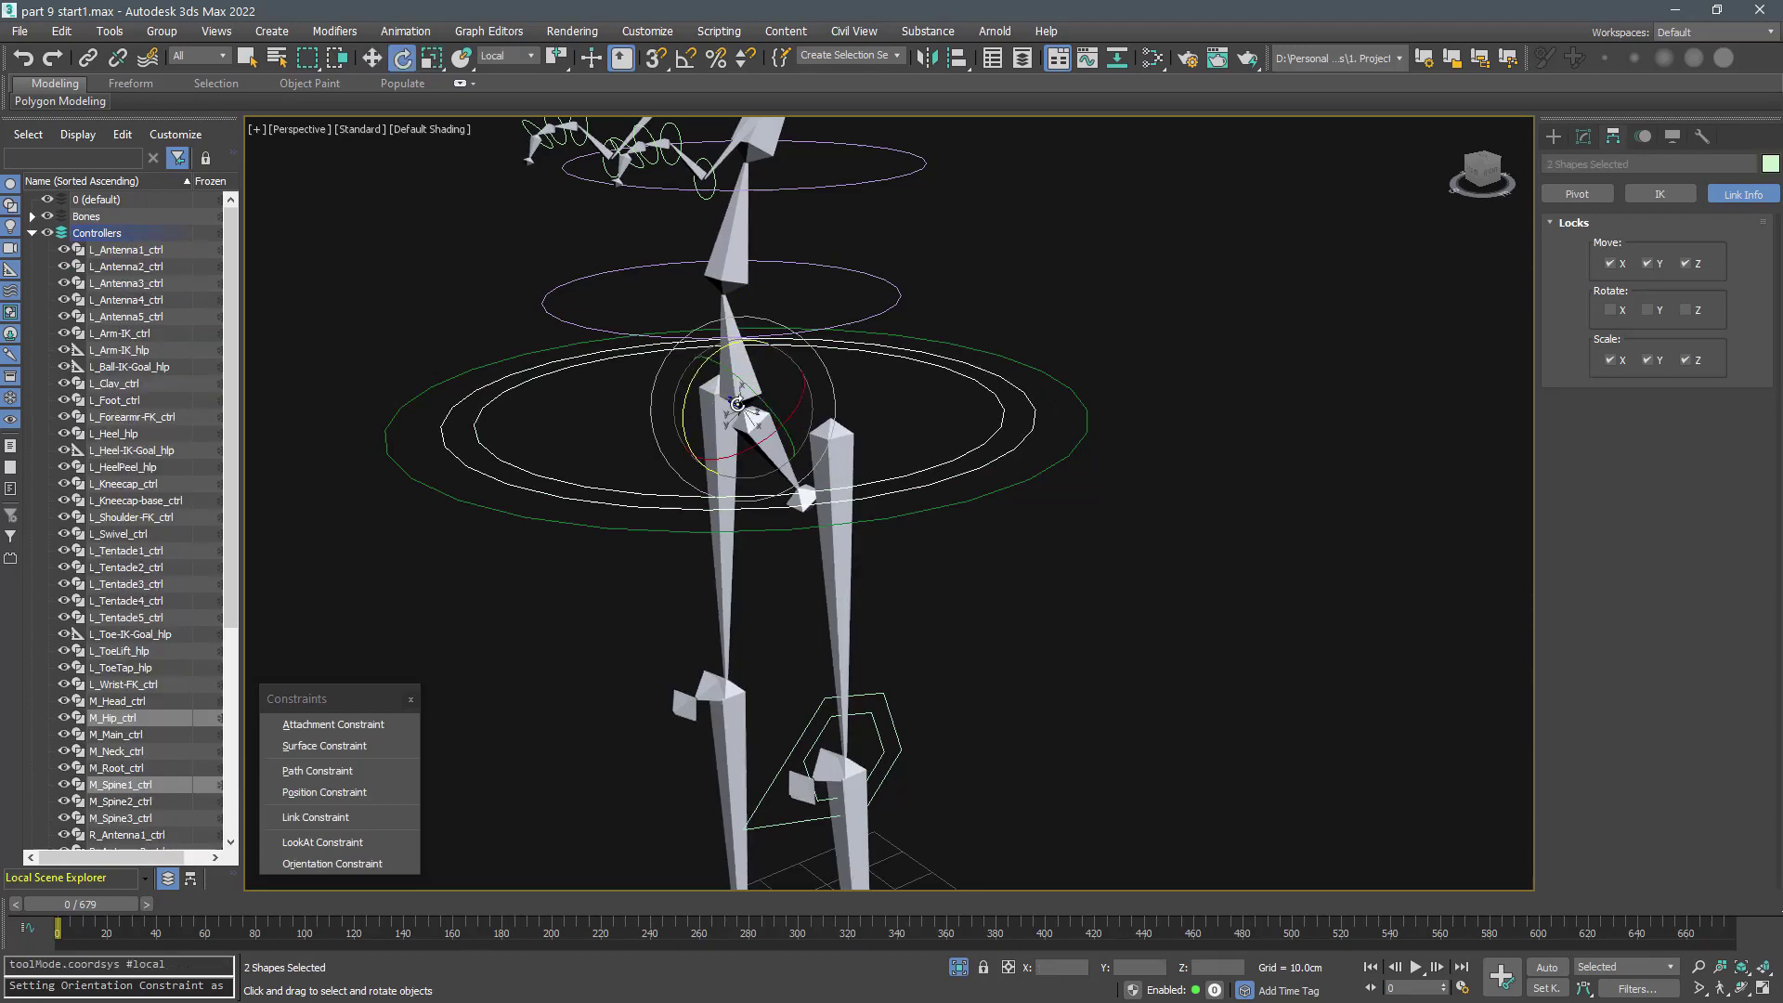
# - Lock move and scale on all axes for M_Spine2_ctrl, M_Spine3_ctrl, M_Neck_ctrl and M_Head_ctrl
pyautogui.moveTo(892, 306); pyautogui.dragTo(975, 520, button='middle')
pyautogui.click(1021, 416)
pyautogui.moveTo(1021, 417); pyautogui.dragTo(903, 562)
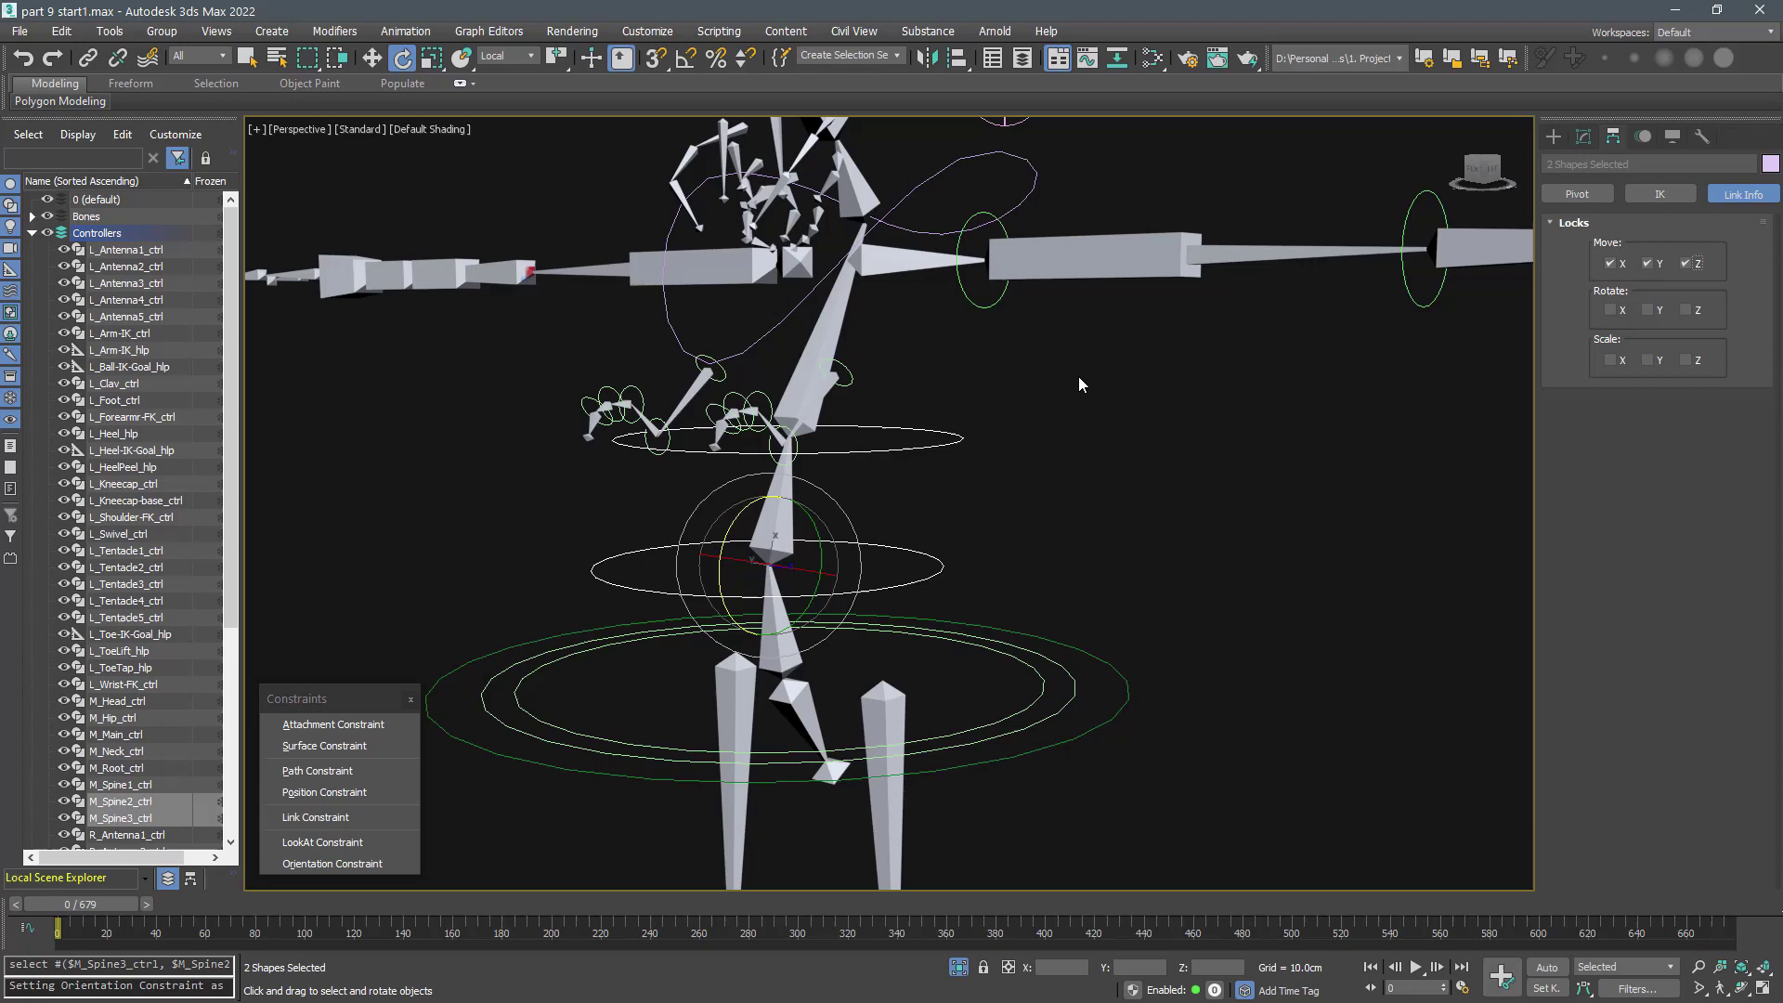
pyautogui.keyDown('ctrl'); pyautogui.click(941, 233); pyautogui.keyUp('ctrl')
pyautogui.moveTo(941, 228); pyautogui.dragTo(964, 513, button='middle')
pyautogui.keyDown('ctrl'); pyautogui.click(836, 349); pyautogui.keyUp('ctrl')
pyautogui.moveTo(862, 362); pyautogui.dragTo(896, 376, button='middle')
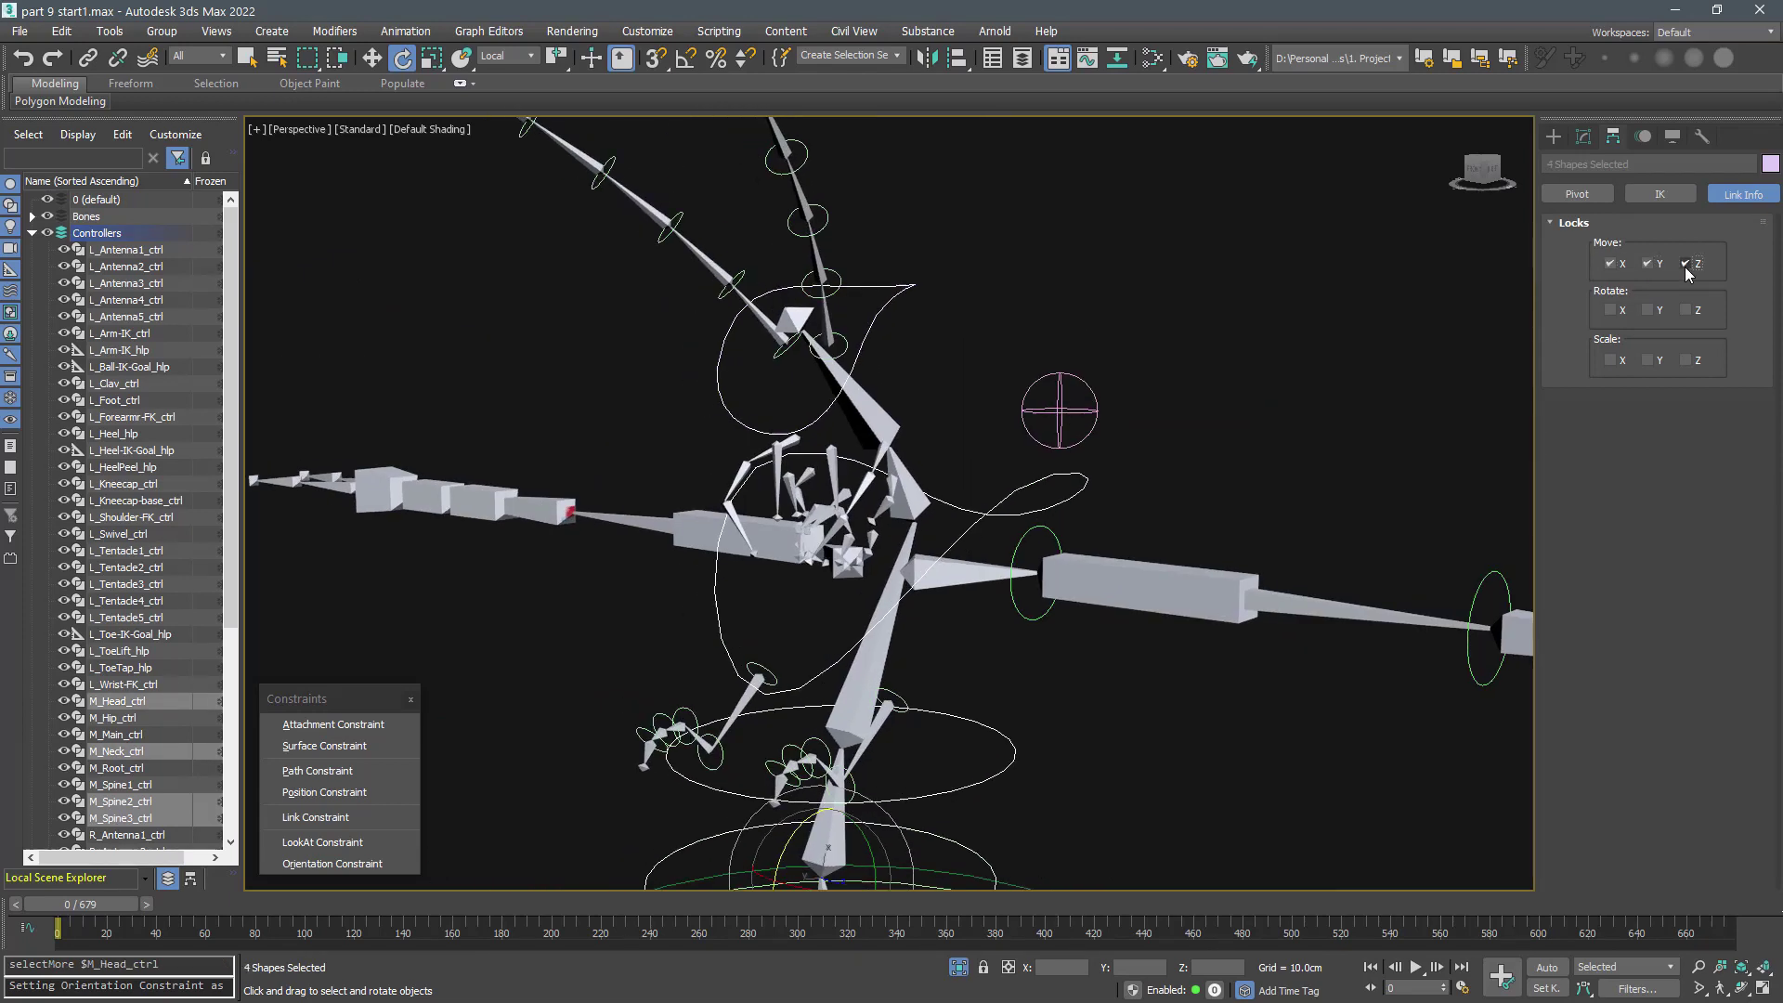
pyautogui.click(1686, 361)
# - Select the whole left antenna chain, L_Antenna1_ctrl to L_Antenna5_ctrl, and lock move and scale on all axes
pyautogui.scroll(-3, 1126, 488)
pyautogui.click(1031, 371)
pyautogui.doubleClick(919, 398)
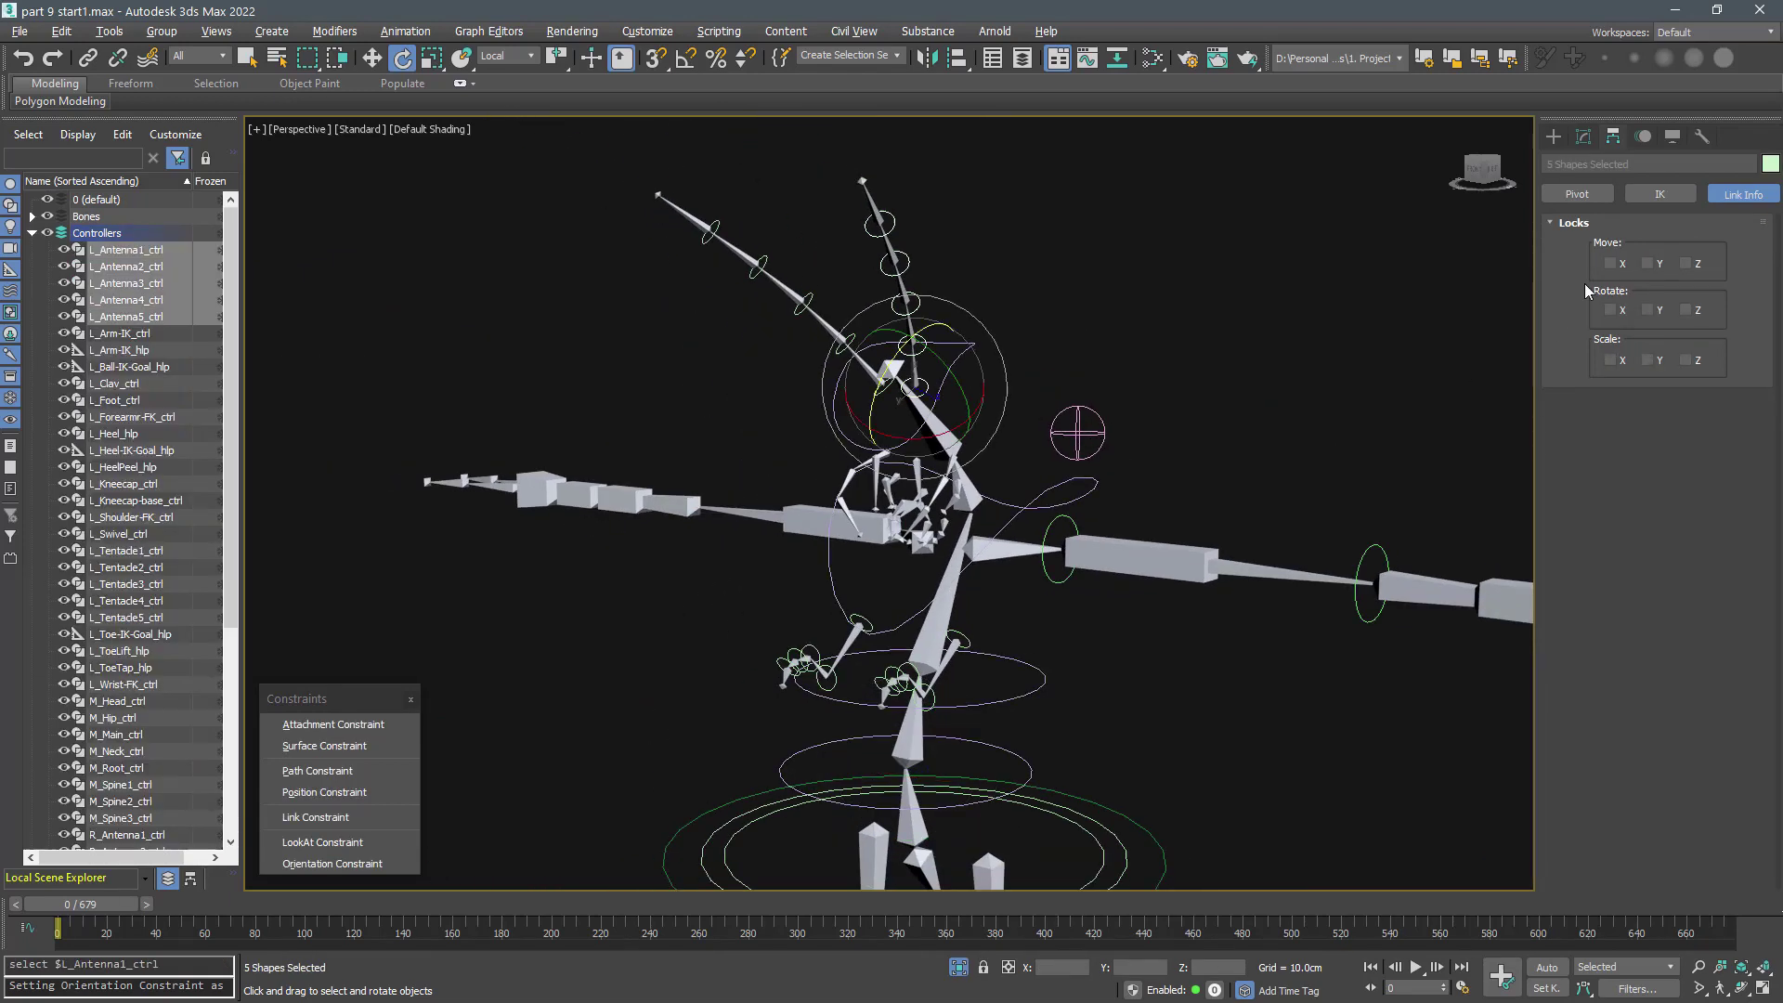
pyautogui.click(1610, 361)
pyautogui.click(1648, 360)
pyautogui.click(1686, 360)
# - Select the right antenna chain from R_Antenna1_ctrl and lock move and scale on all axes
pyautogui.press('q')
pyautogui.click(1031, 362)
pyautogui.doubleClick(882, 385)
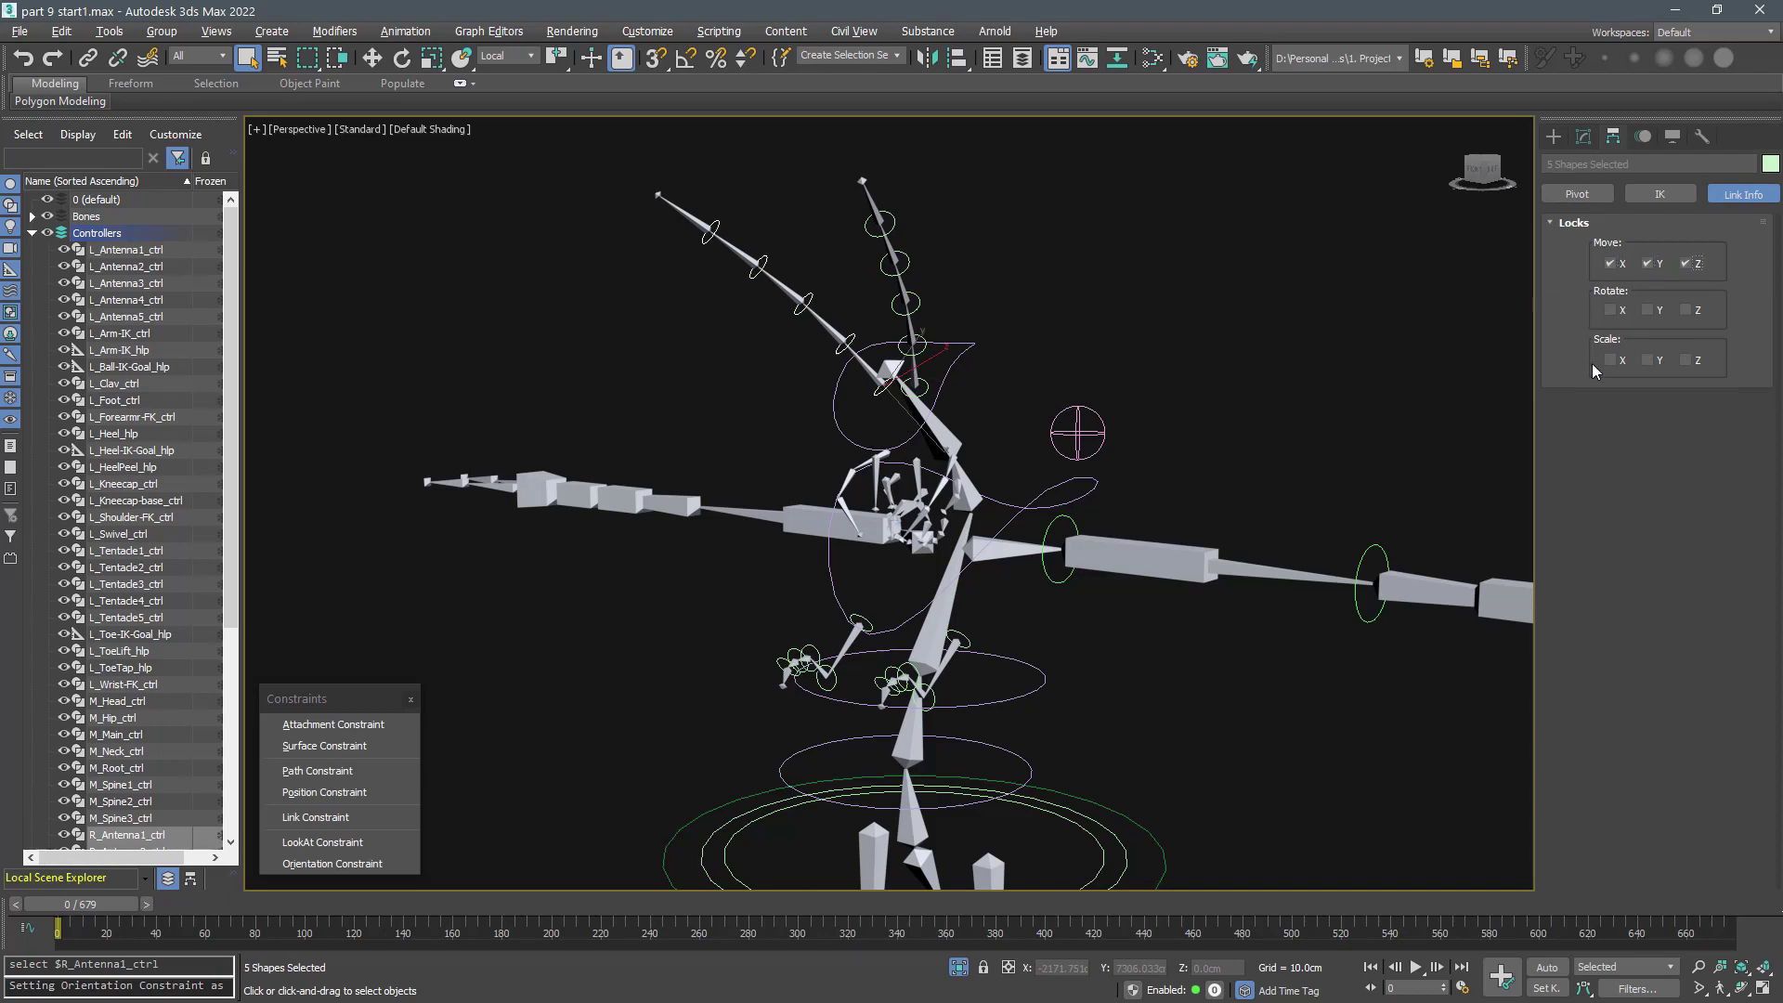
# - Lock move and scale on all axes for the left shoulder, forearm and wrist FK controls
pyautogui.click(1208, 446)
pyautogui.doubleClick(1073, 525)
pyautogui.moveTo(1297, 454); pyautogui.dragTo(1124, 378, button='middle')
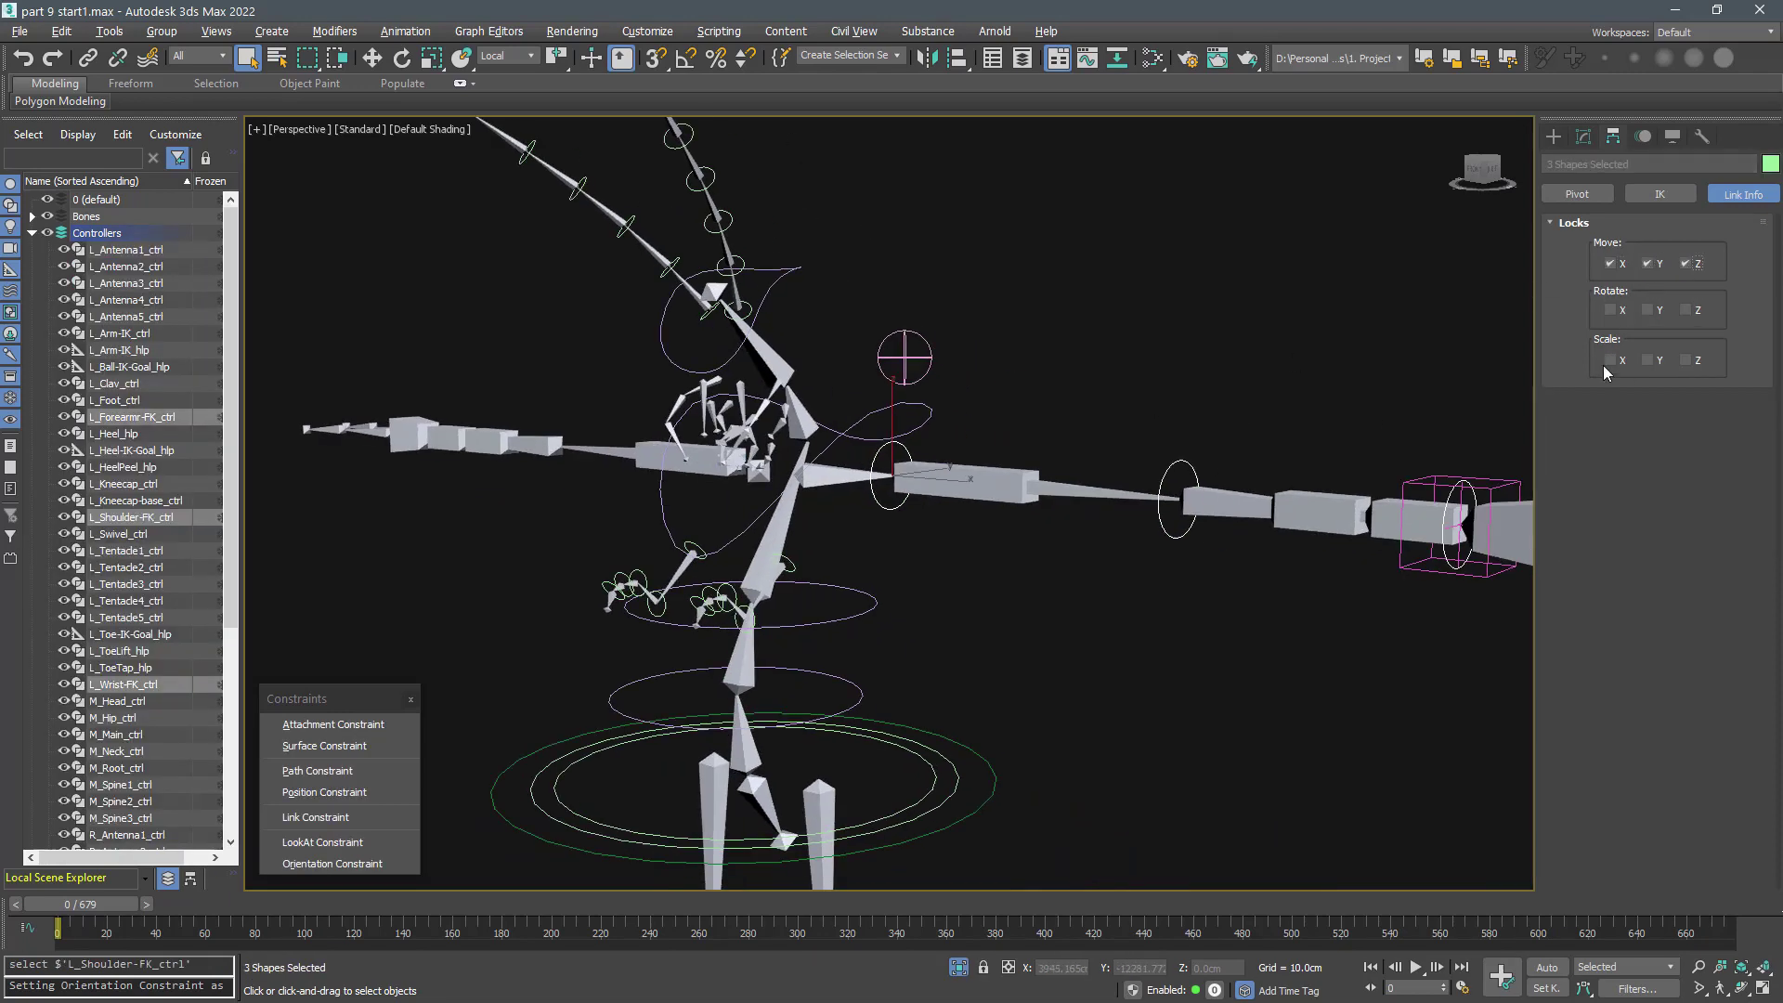
pyautogui.click(1610, 361)
pyautogui.click(1648, 361)
pyautogui.click(1686, 360)
# - Select L_Kneecap-base_ctrl together with L_Kneecap_ctrl and lock their movement on all axes
pyautogui.moveTo(1423, 482); pyautogui.dragTo(1302, 478, button='middle')
pyautogui.click(1303, 476)
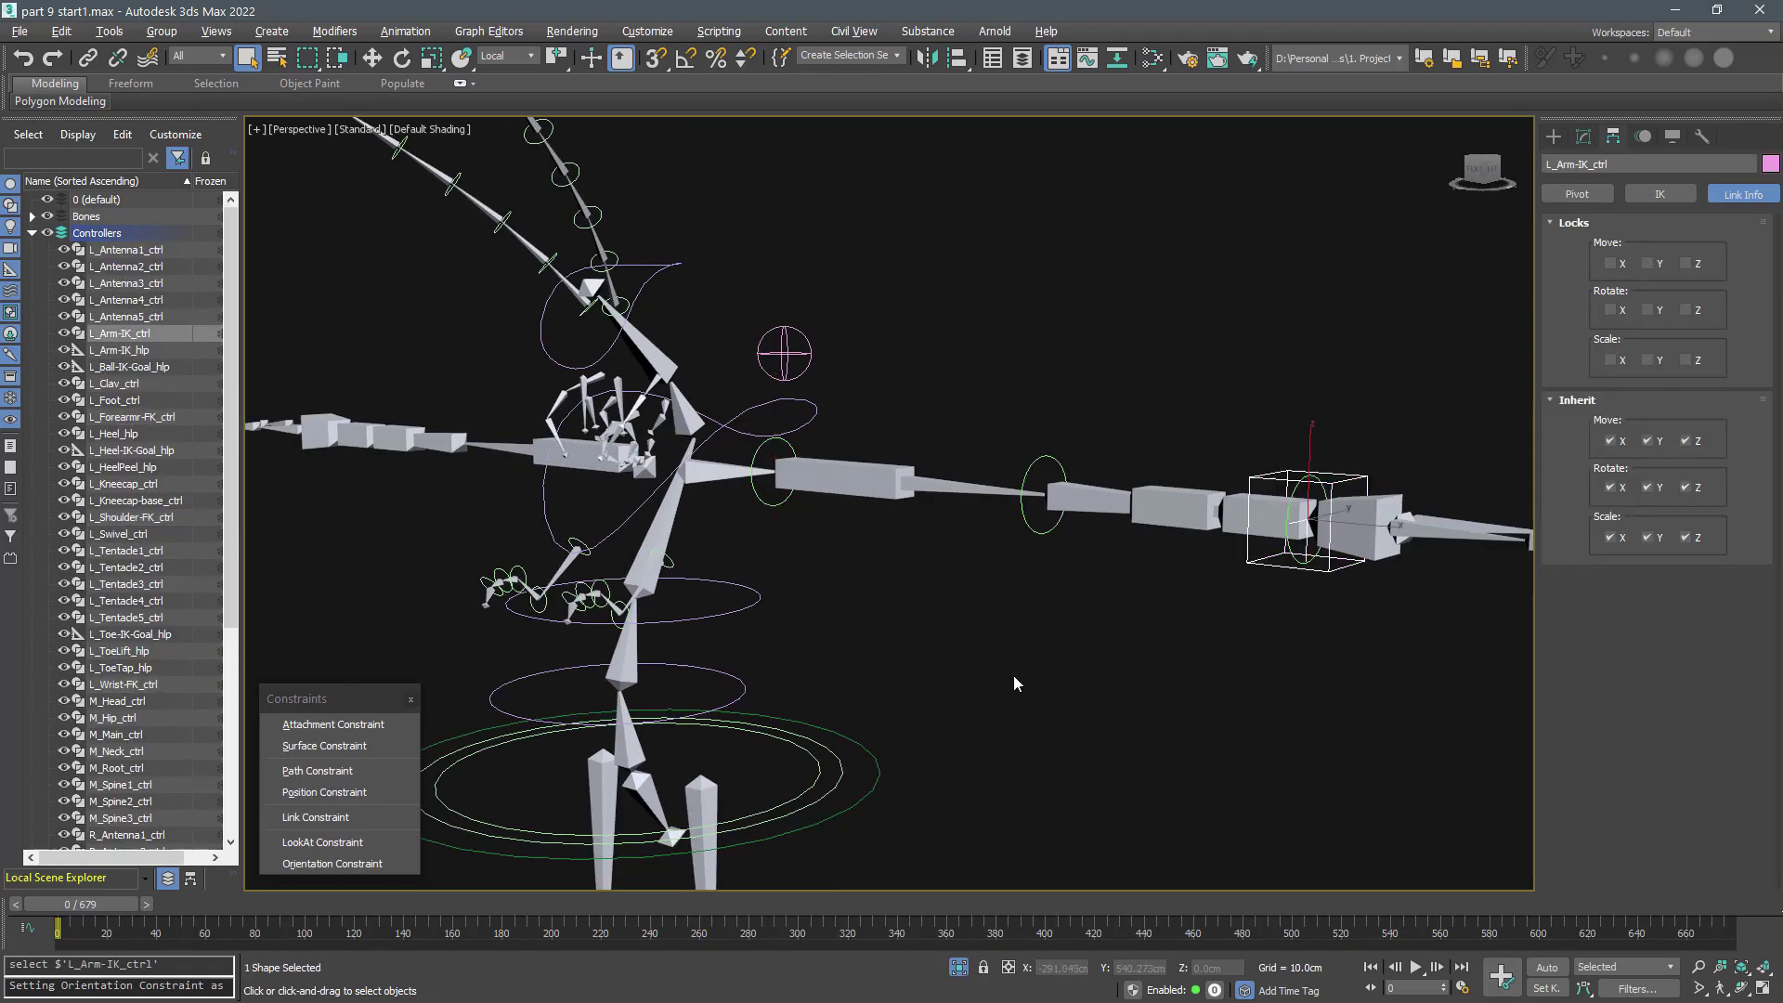
pyautogui.scroll(-4, 988, 693)
pyautogui.keyDown('alt'); pyautogui.moveTo(1015, 677); pyautogui.dragTo(1039, 487, button='middle'); pyautogui.keyUp('alt')
pyautogui.scroll(6, 897, 544)
pyautogui.doubleClick(933, 532)
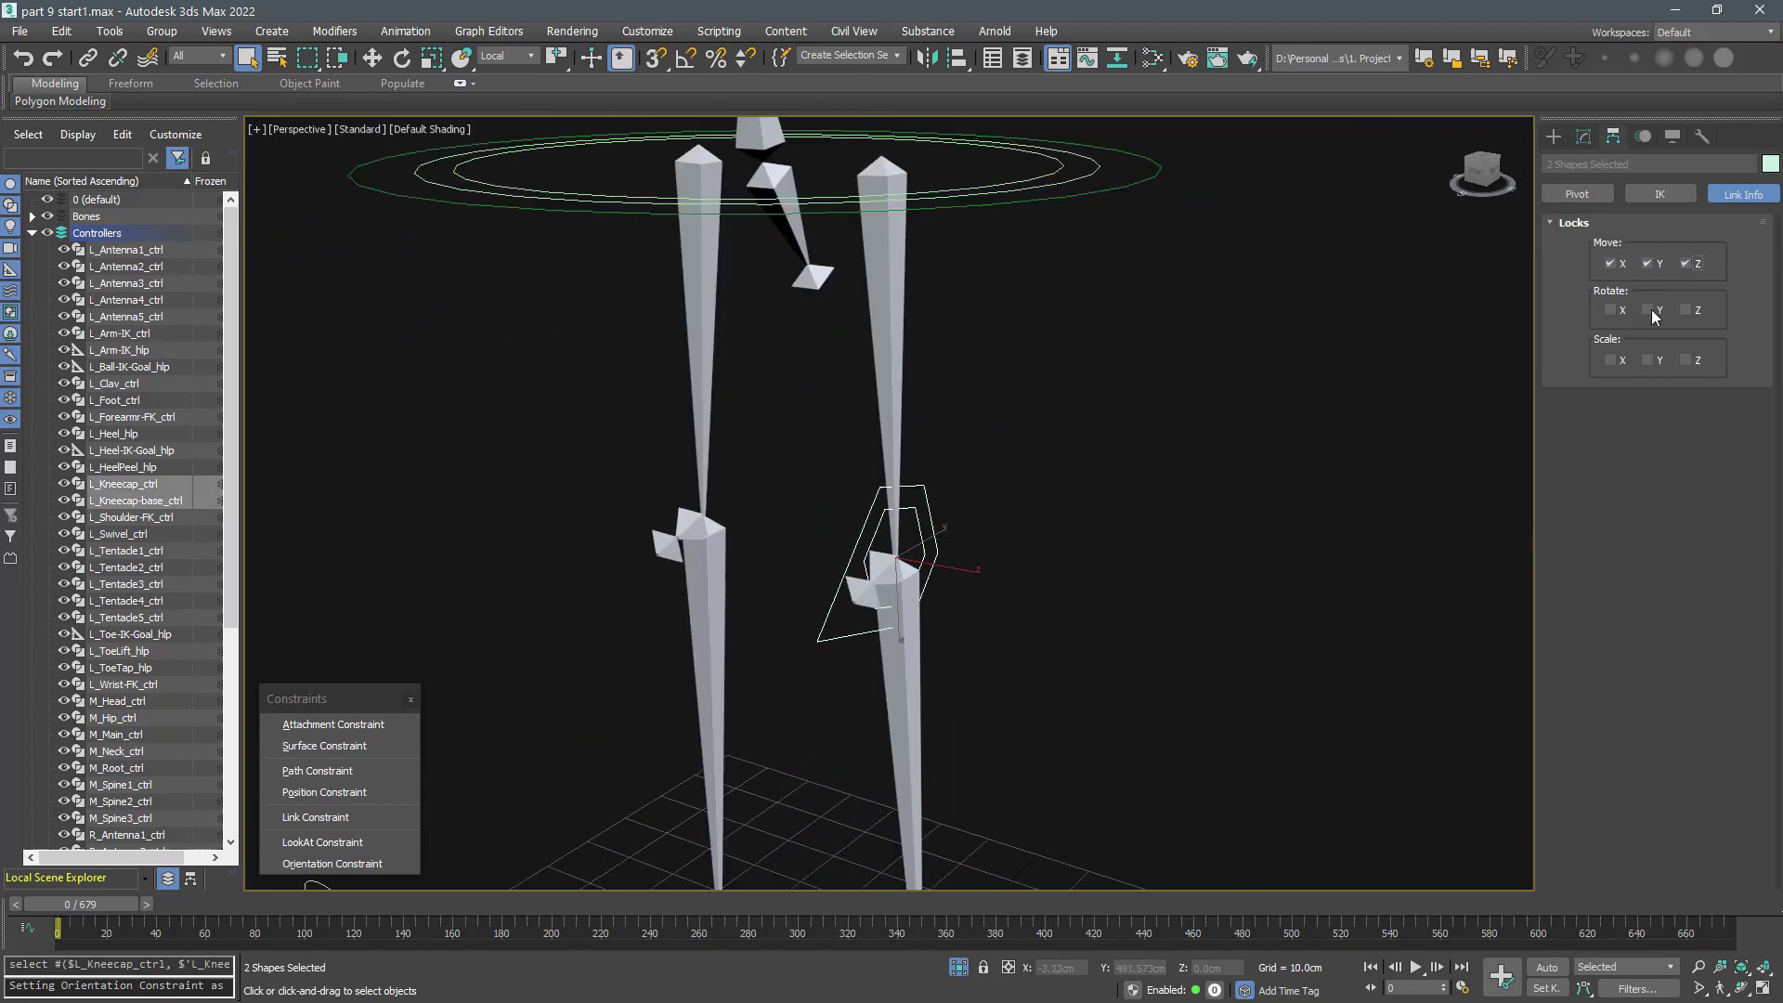
pyautogui.click(1278, 485)
# - Select both leg swivel controls, L_Swivel_ctrl and R_Swivel_ctrl, and review their transform locks
pyautogui.scroll(-4, 961, 572)
pyautogui.moveTo(961, 573); pyautogui.dragTo(1009, 435, button='middle')
pyautogui.keyDown('alt'); pyautogui.moveTo(1008, 435); pyautogui.dragTo(940, 446, button='middle'); pyautogui.keyUp('alt')
pyautogui.moveTo(488, 418); pyautogui.dragTo(694, 653)
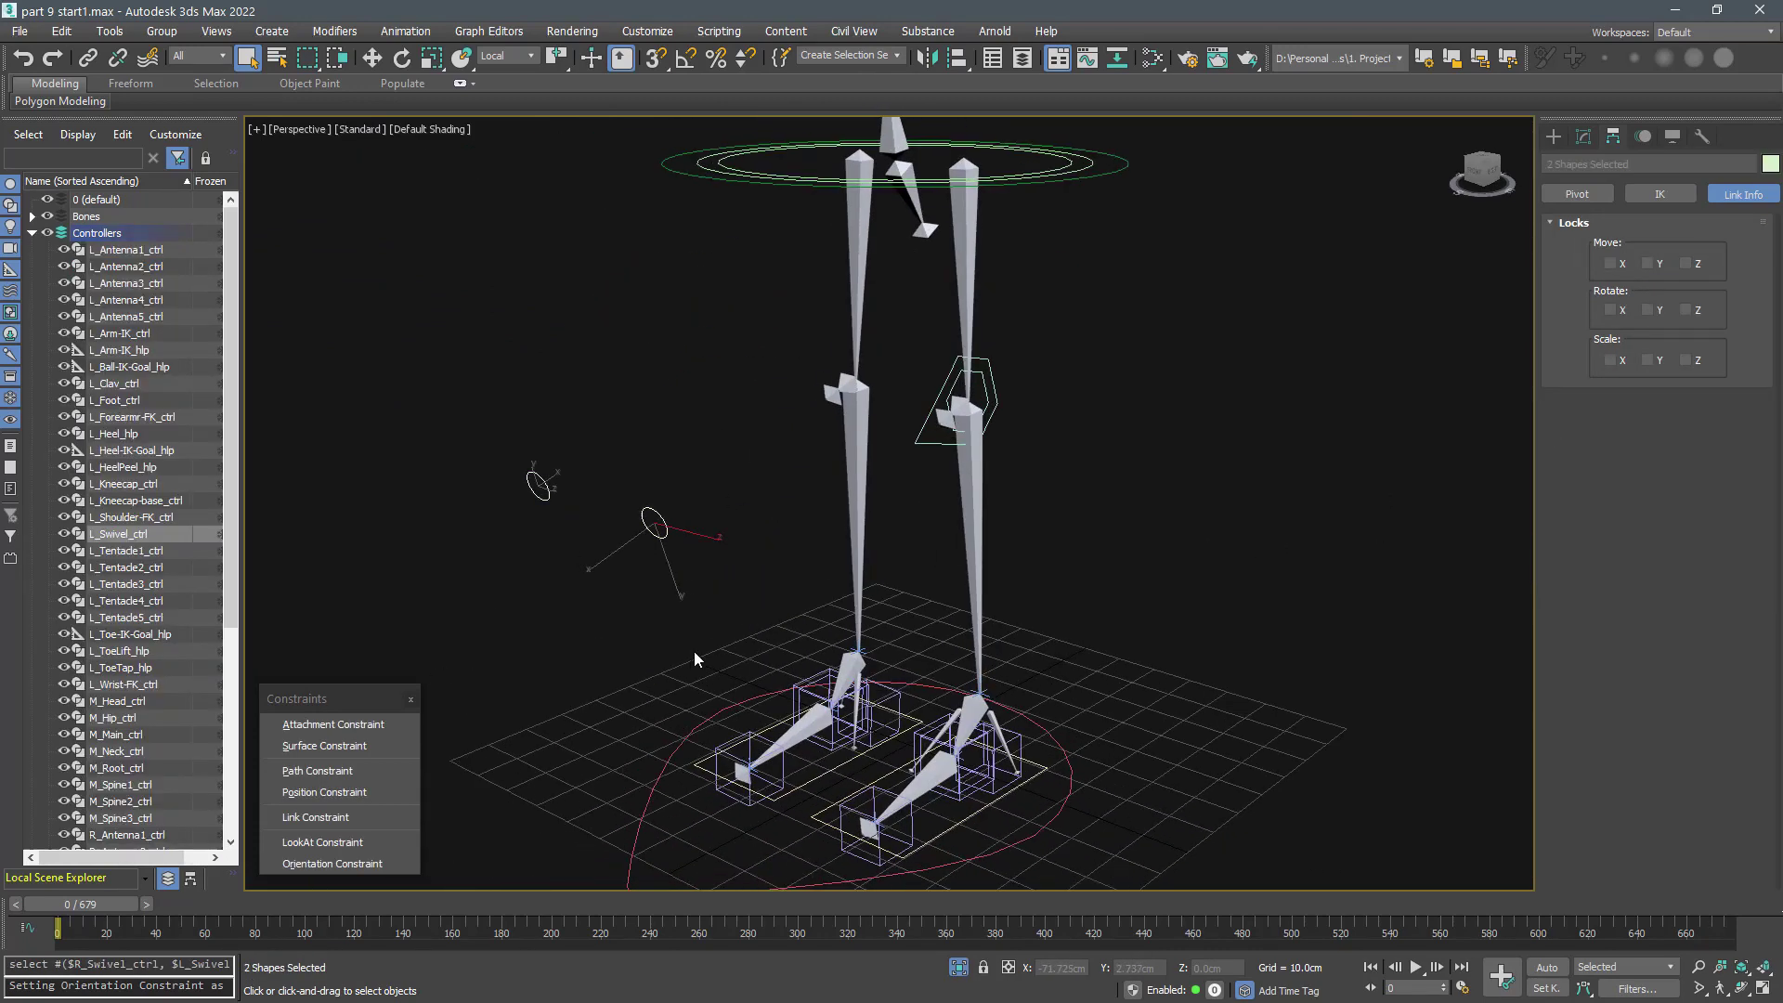
pyautogui.click(1282, 479)
pyautogui.moveTo(1039, 558); pyautogui.dragTo(1050, 585, button='middle')
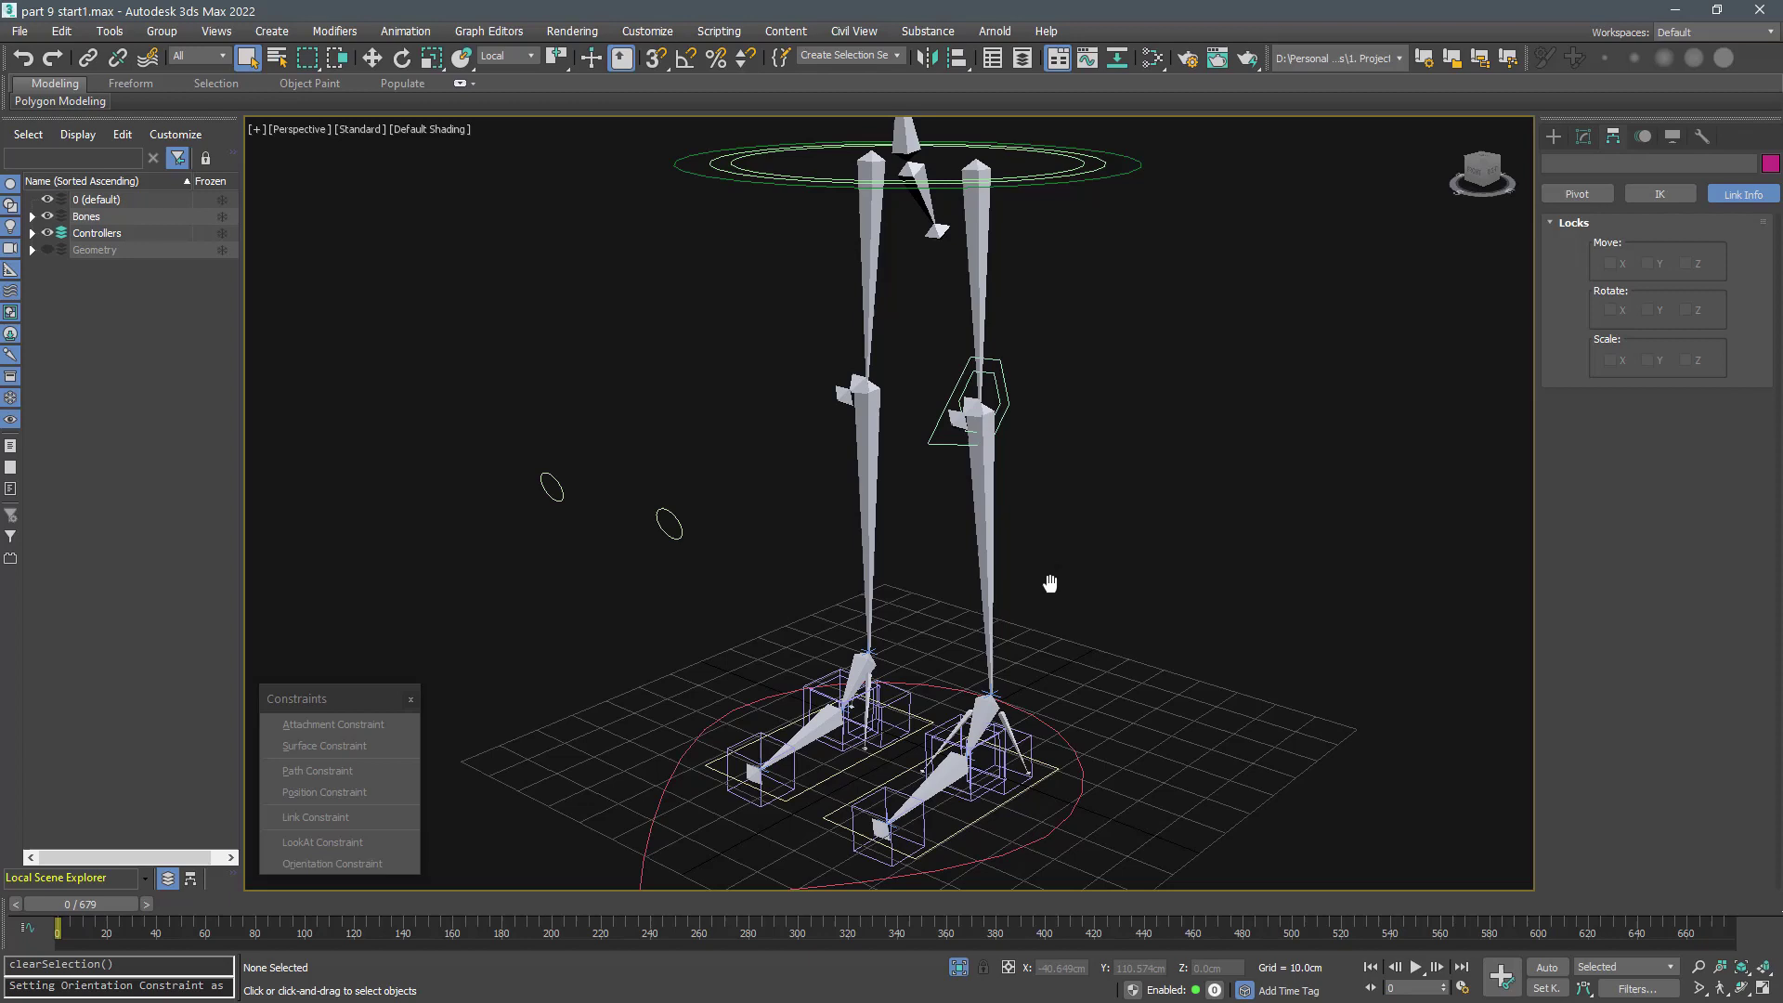
pyautogui.scroll(-4, 1051, 586)
pyautogui.moveTo(1040, 391); pyautogui.dragTo(1125, 590, button='middle')
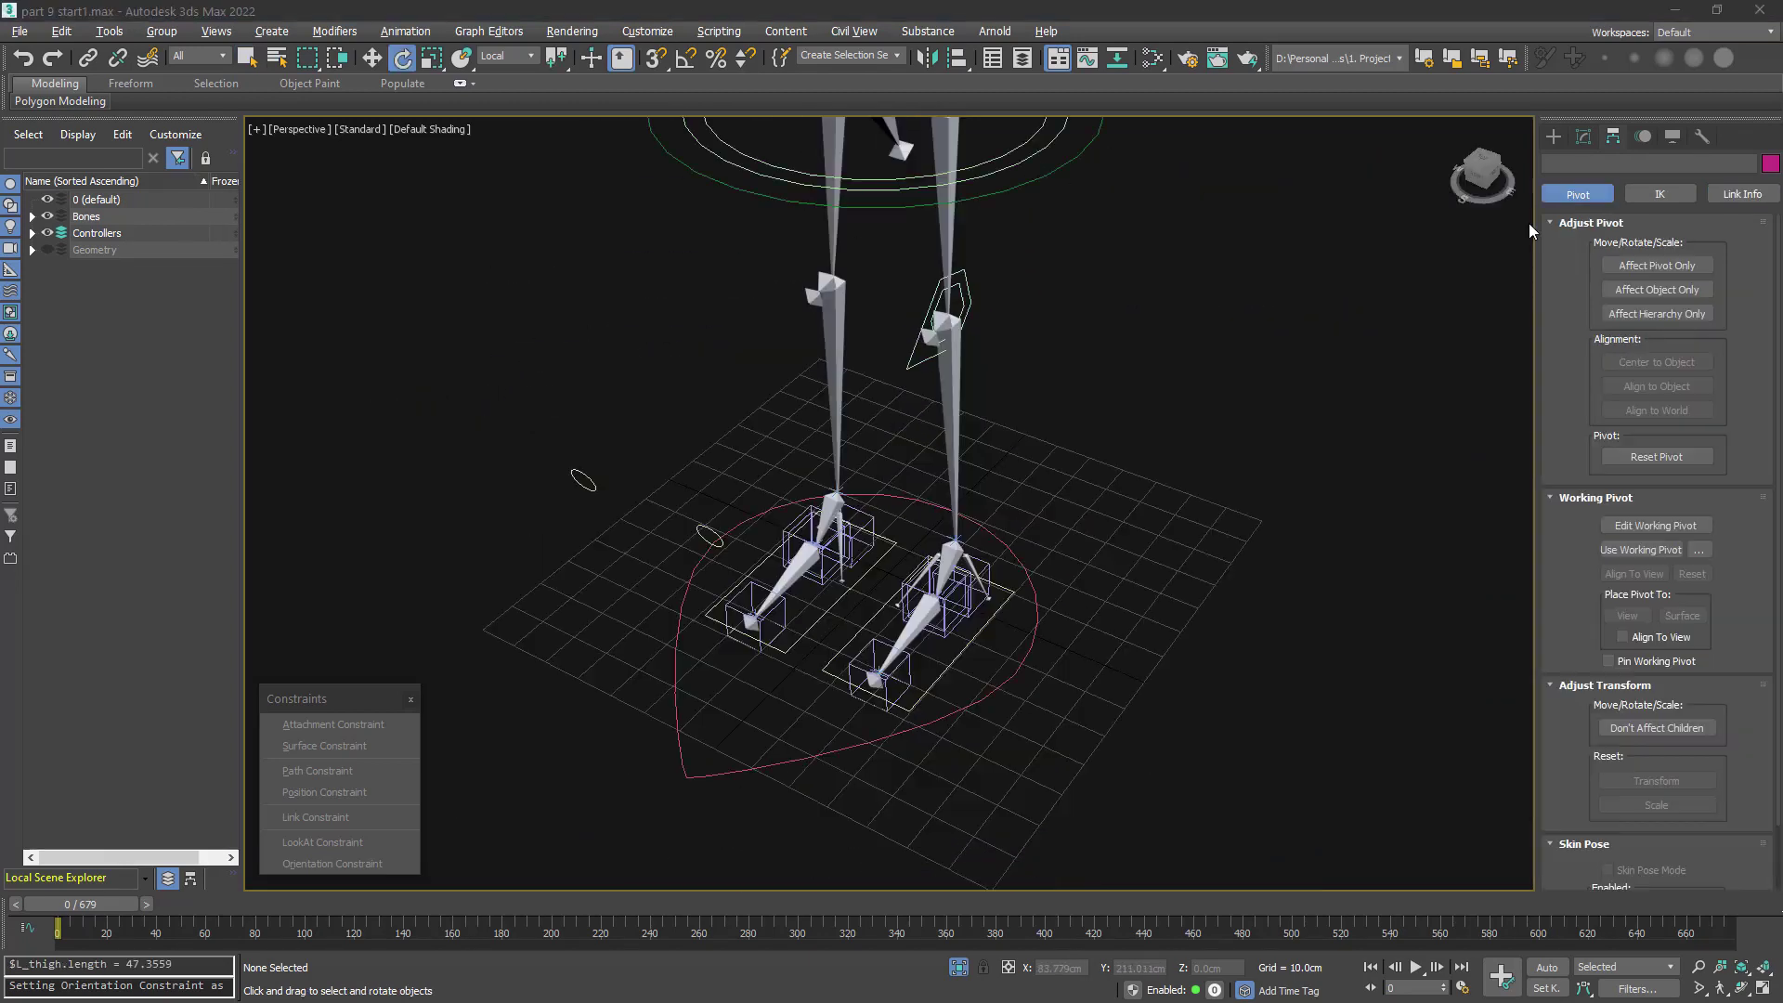
# - Create a hexagonal NGon with a 10 cm radius plus a smaller inner copy, and convert the outer one to an editable spline
pyautogui.scroll(3, 872, 543)
pyautogui.press('e')
pyautogui.hotkey('ctrl', 'v')
pyautogui.press('Return')
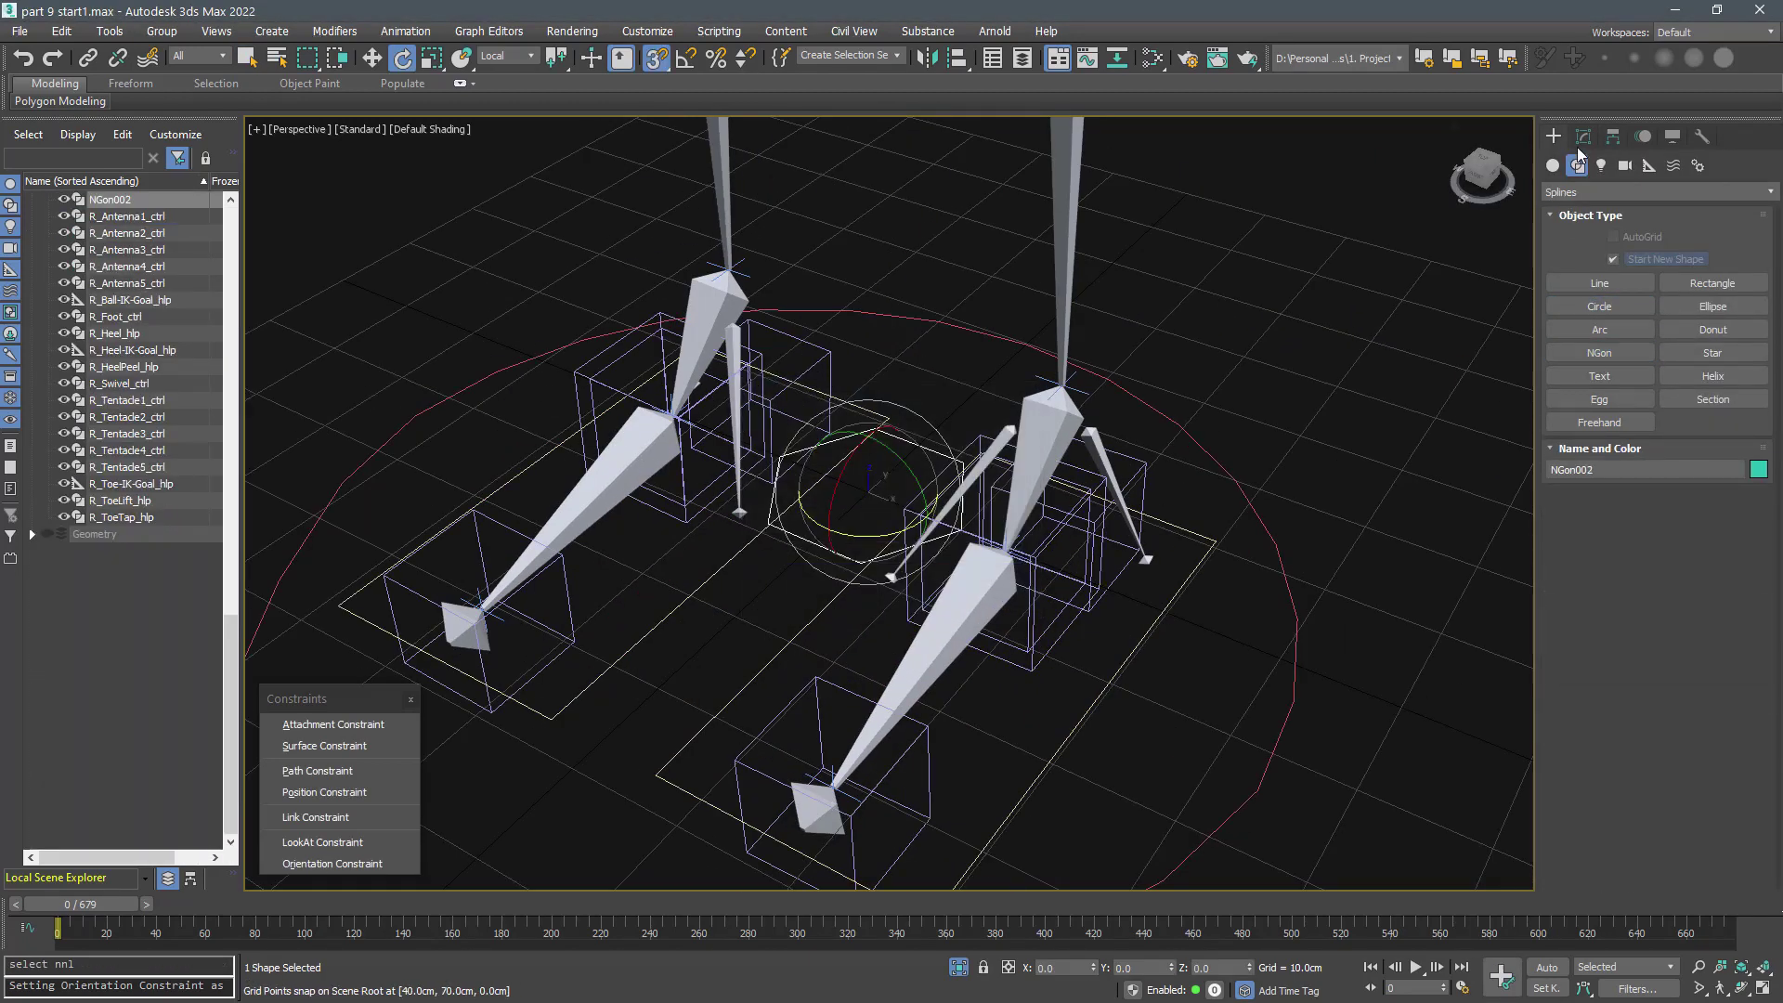
pyautogui.click(1583, 137)
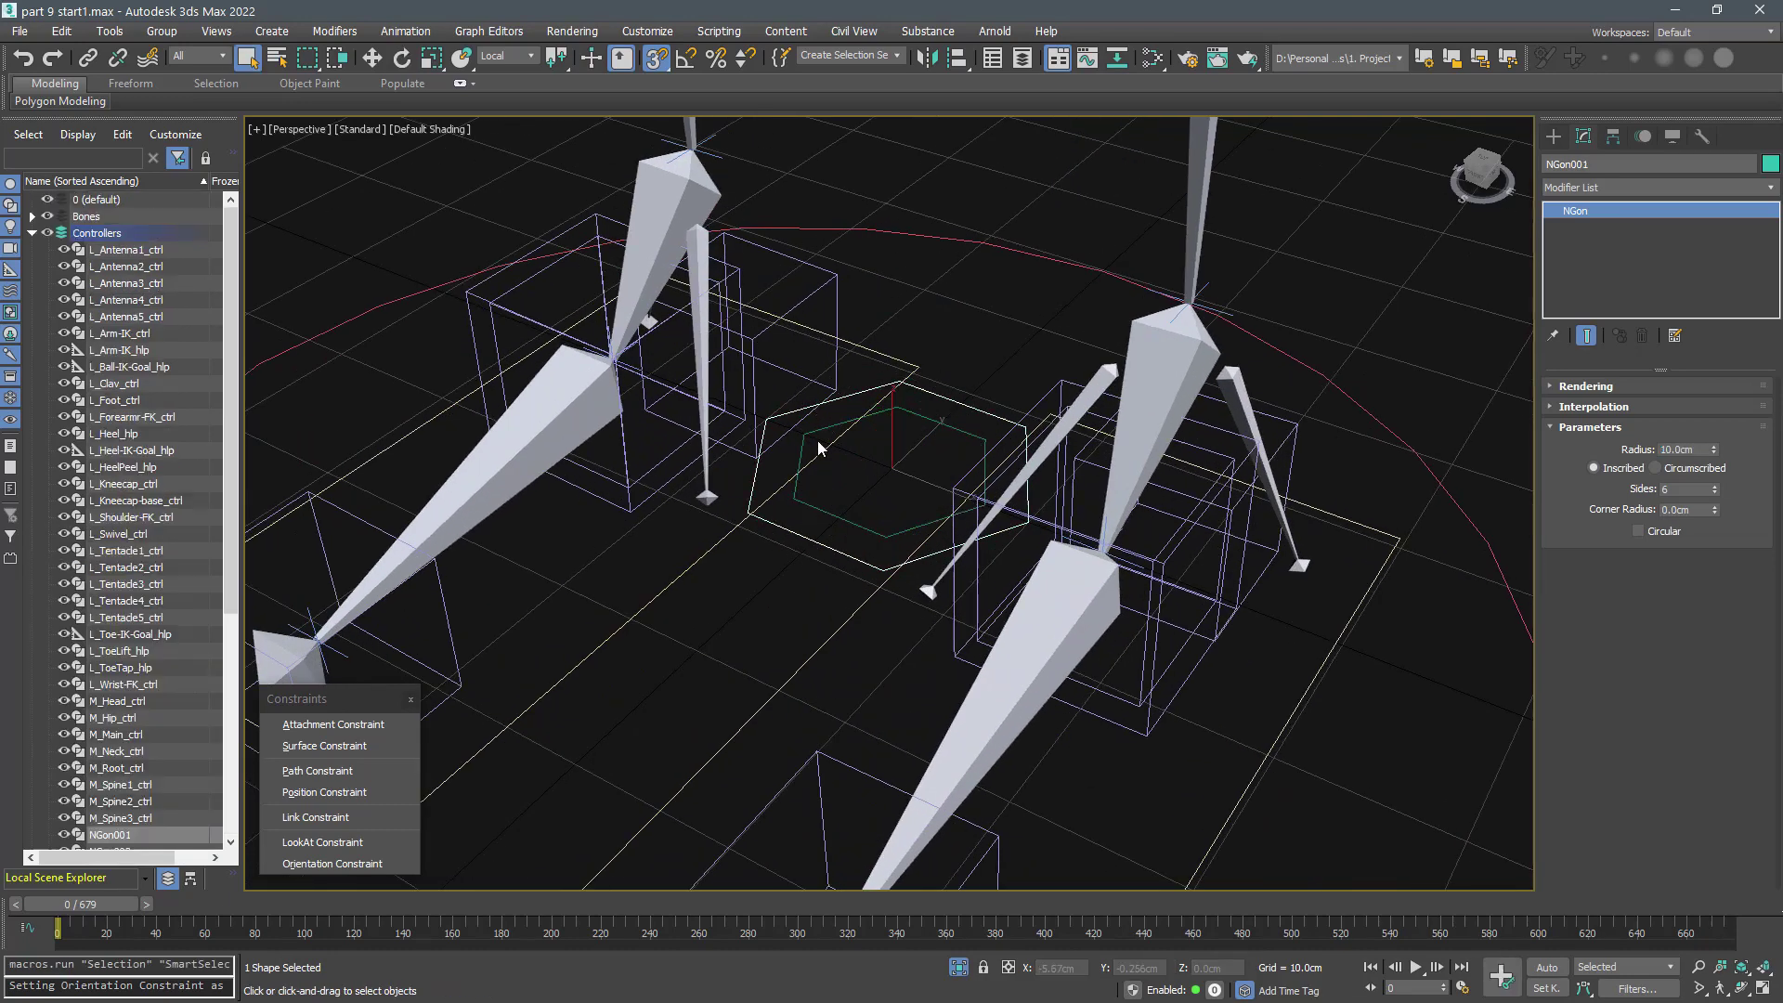
pyautogui.click(1012, 624)
pyautogui.rightClick(940, 453)
pyautogui.click(908, 406)
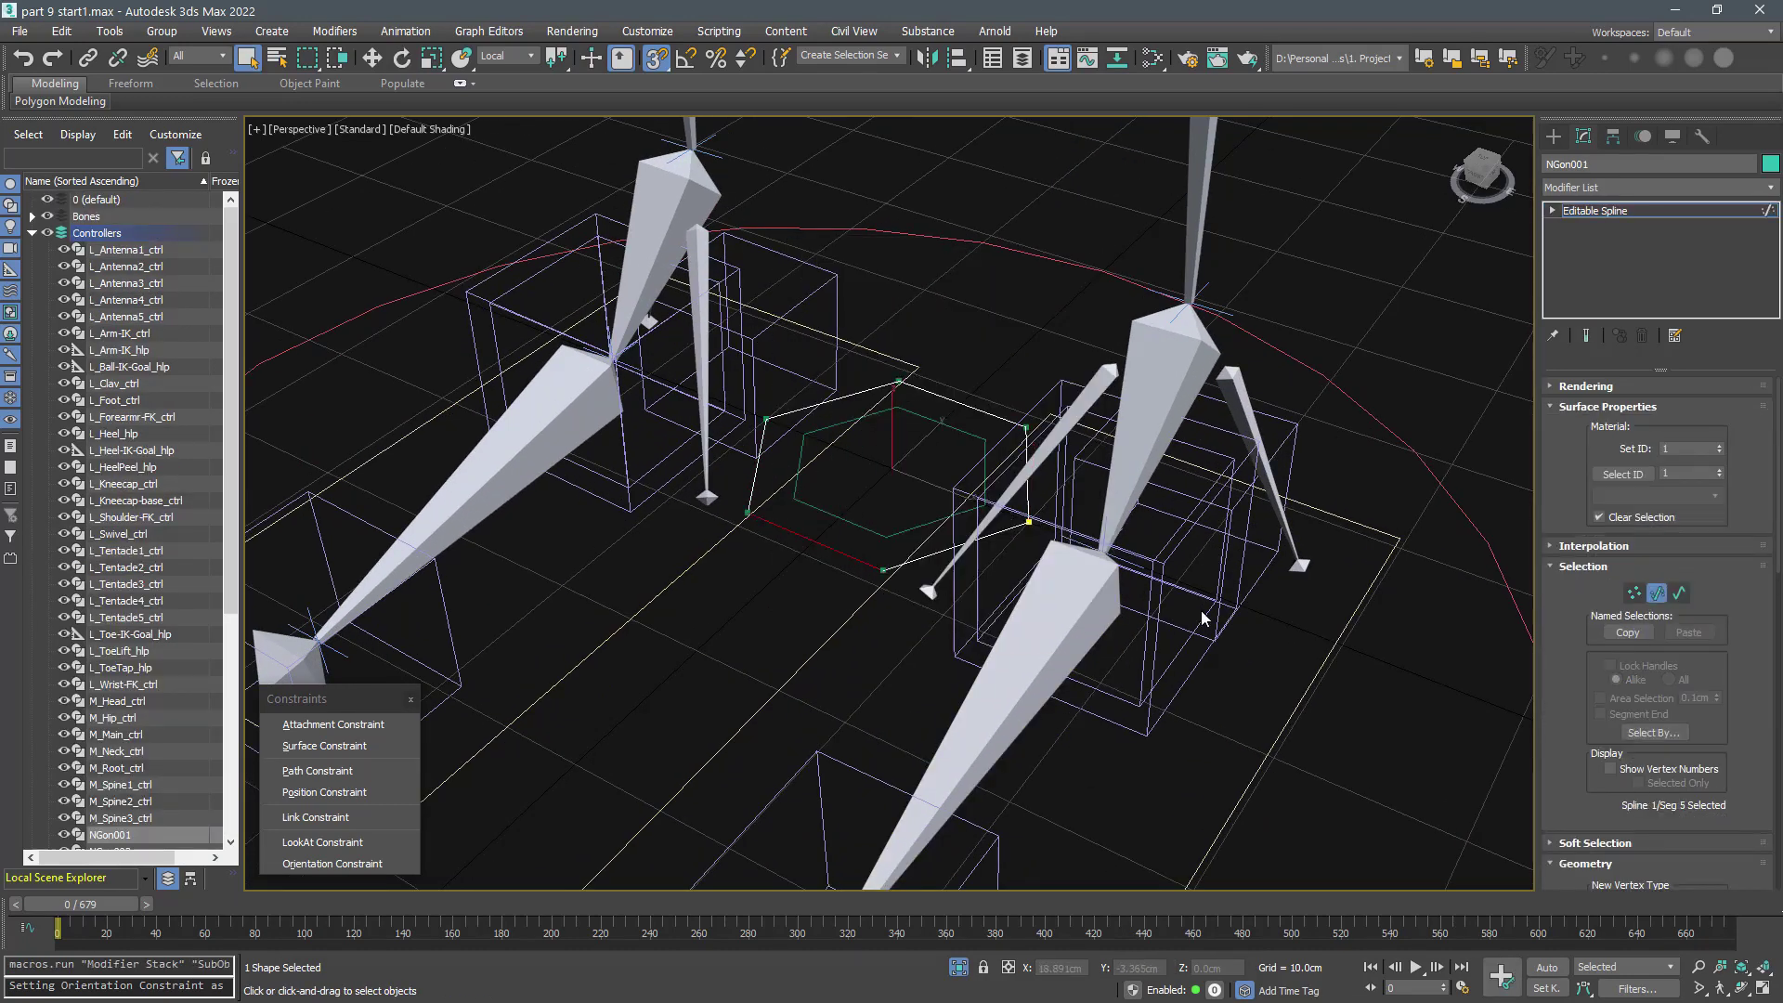
# - Pull the midpoint vertex of one outer hexagon segment outward to give the outline a pointed corner
pyautogui.press('1')
pyautogui.press('w')
pyautogui.click(814, 541)
pyautogui.press('s')
pyautogui.moveTo(843, 518); pyautogui.dragTo(758, 595)
pyautogui.keyDown('alt'); pyautogui.moveTo(837, 506); pyautogui.dragTo(835, 406, button='middle'); pyautogui.keyUp('alt')
pyautogui.press('1')
# - Align the inner hexagon to the R_Kneecap bone, matching pivot-point position and orientation on all axes
pyautogui.press('l')
pyautogui.click(838, 565)
pyautogui.scroll(-4, 845, 591)
pyautogui.hotkey('alt', 'a')
pyautogui.click(992, 295)
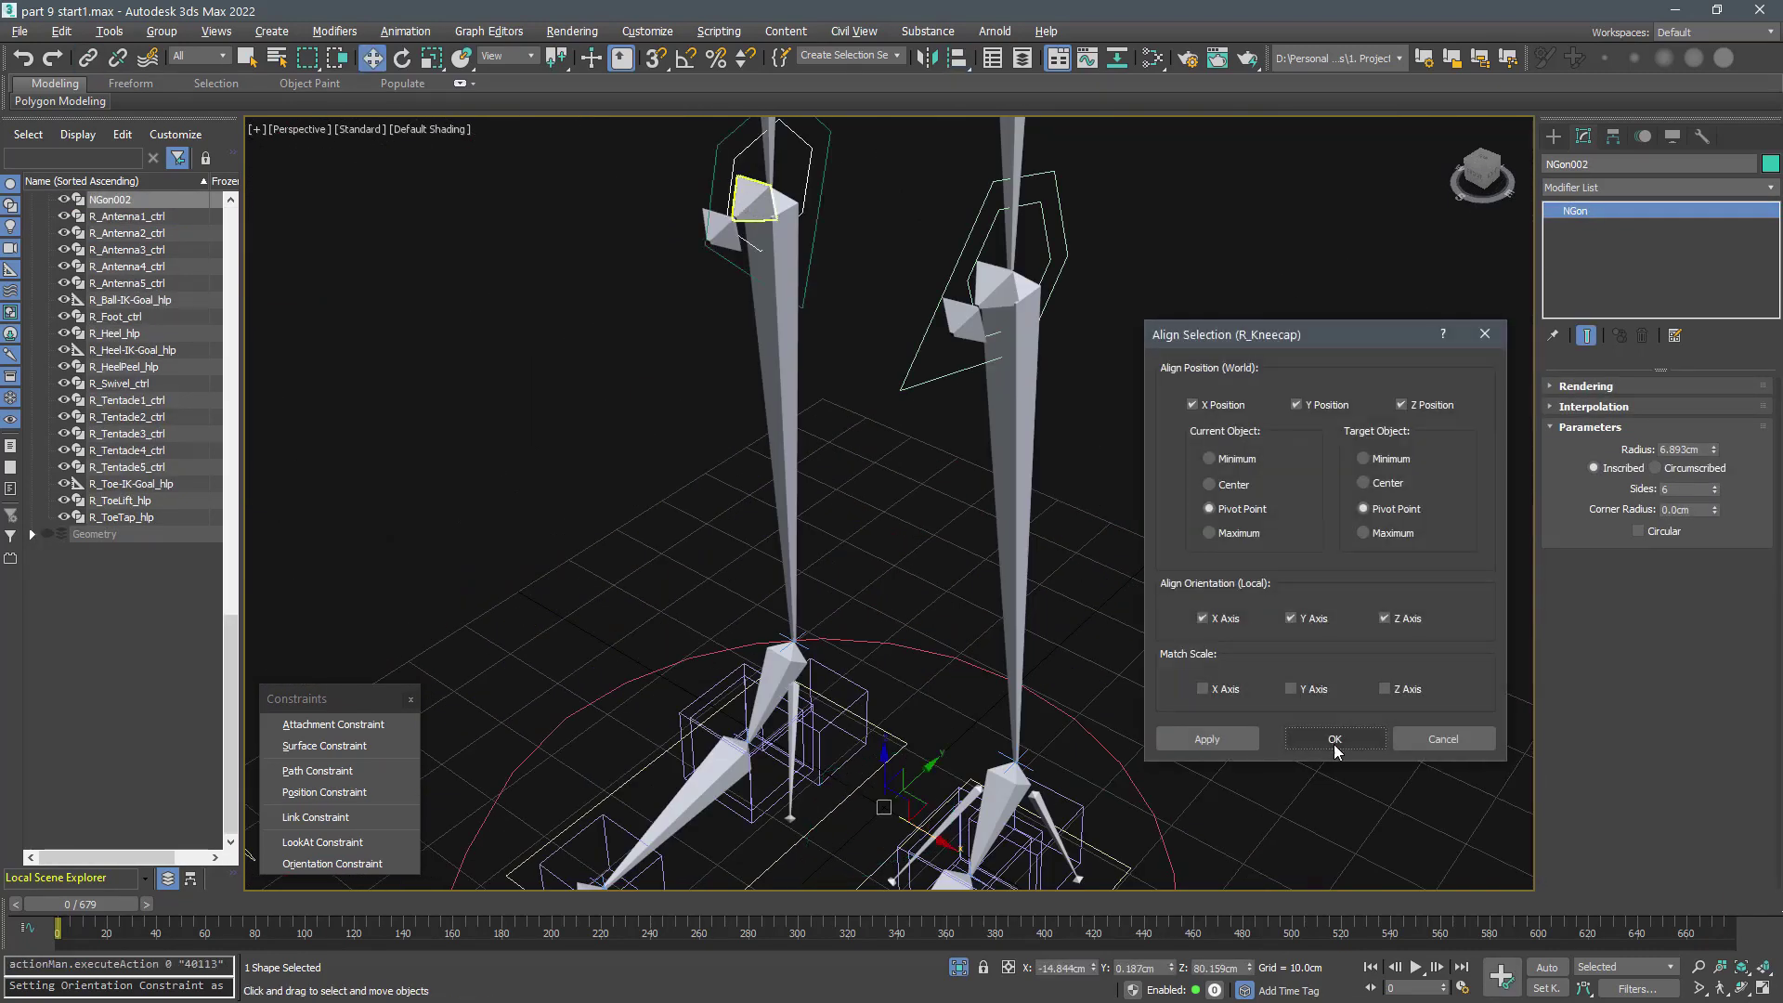
pyautogui.click(1334, 739)
pyautogui.keyDown('alt'); pyautogui.moveTo(1335, 740); pyautogui.dragTo(1229, 515, button='middle'); pyautogui.keyUp('alt')
# - Rotate only the inner hexagon's pivot -180 degrees about its local Z axis and realign the hexagon to the R_Kneecap bone
pyautogui.click(1646, 138)
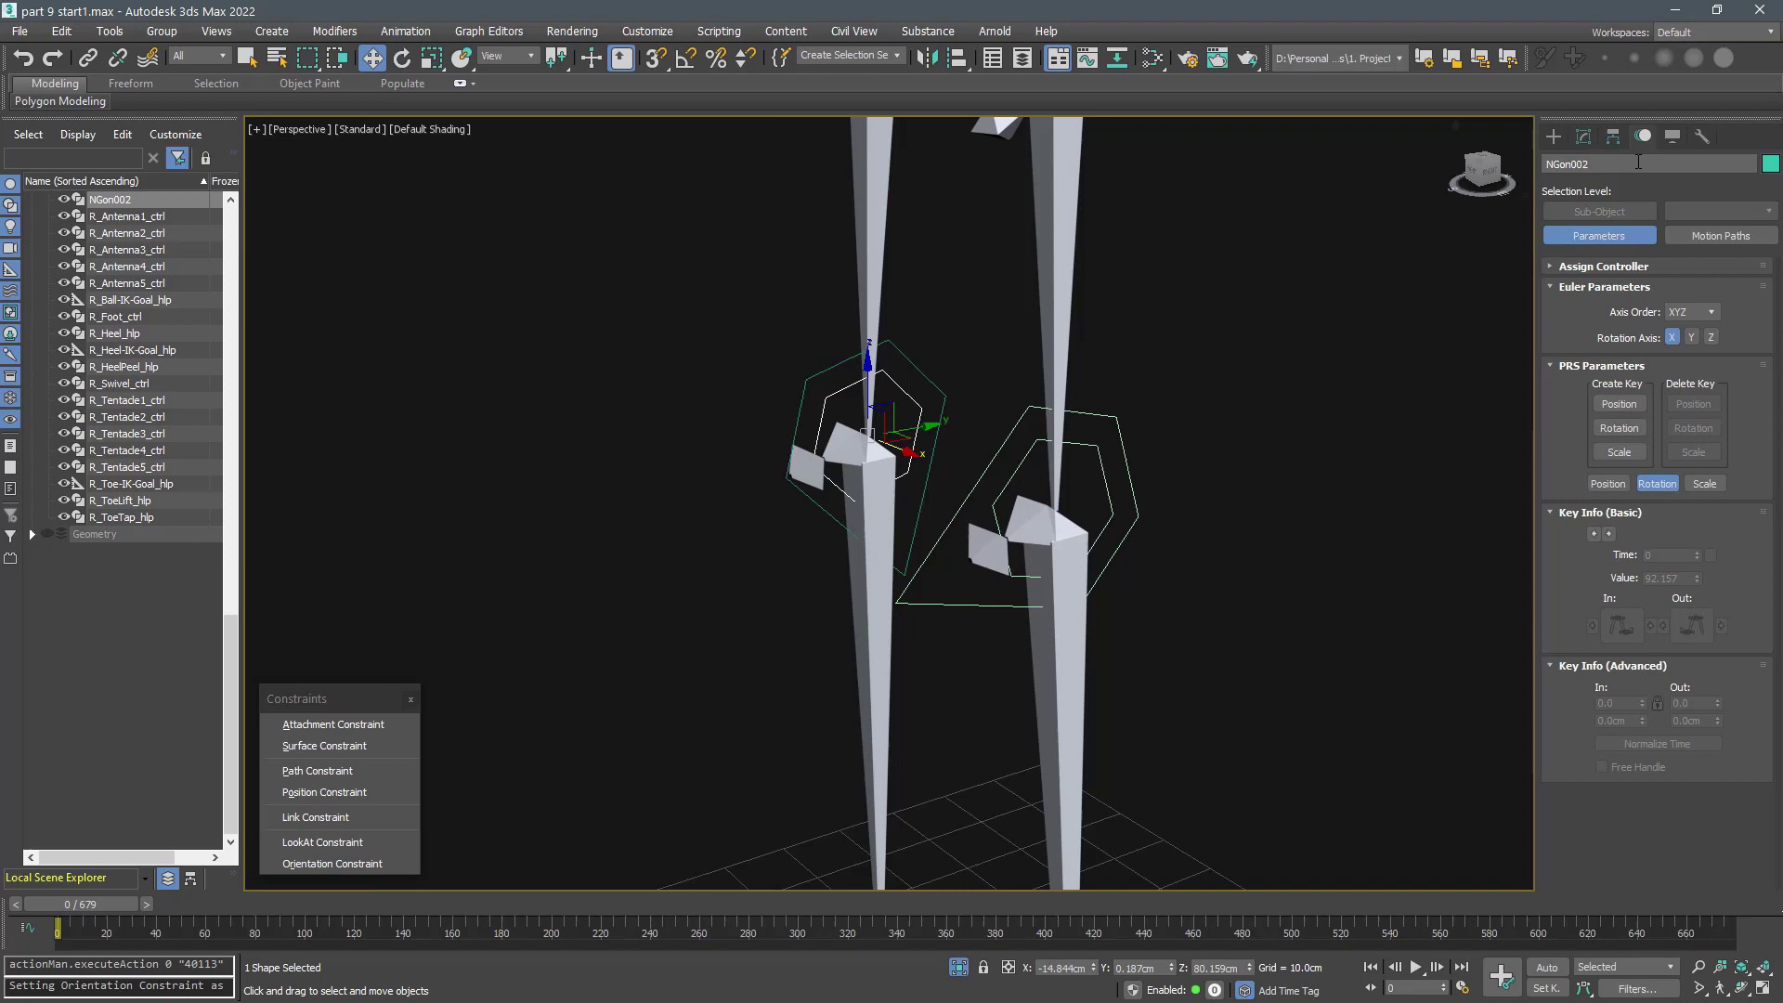
pyautogui.click(1614, 139)
pyautogui.click(1657, 266)
pyautogui.press('e')
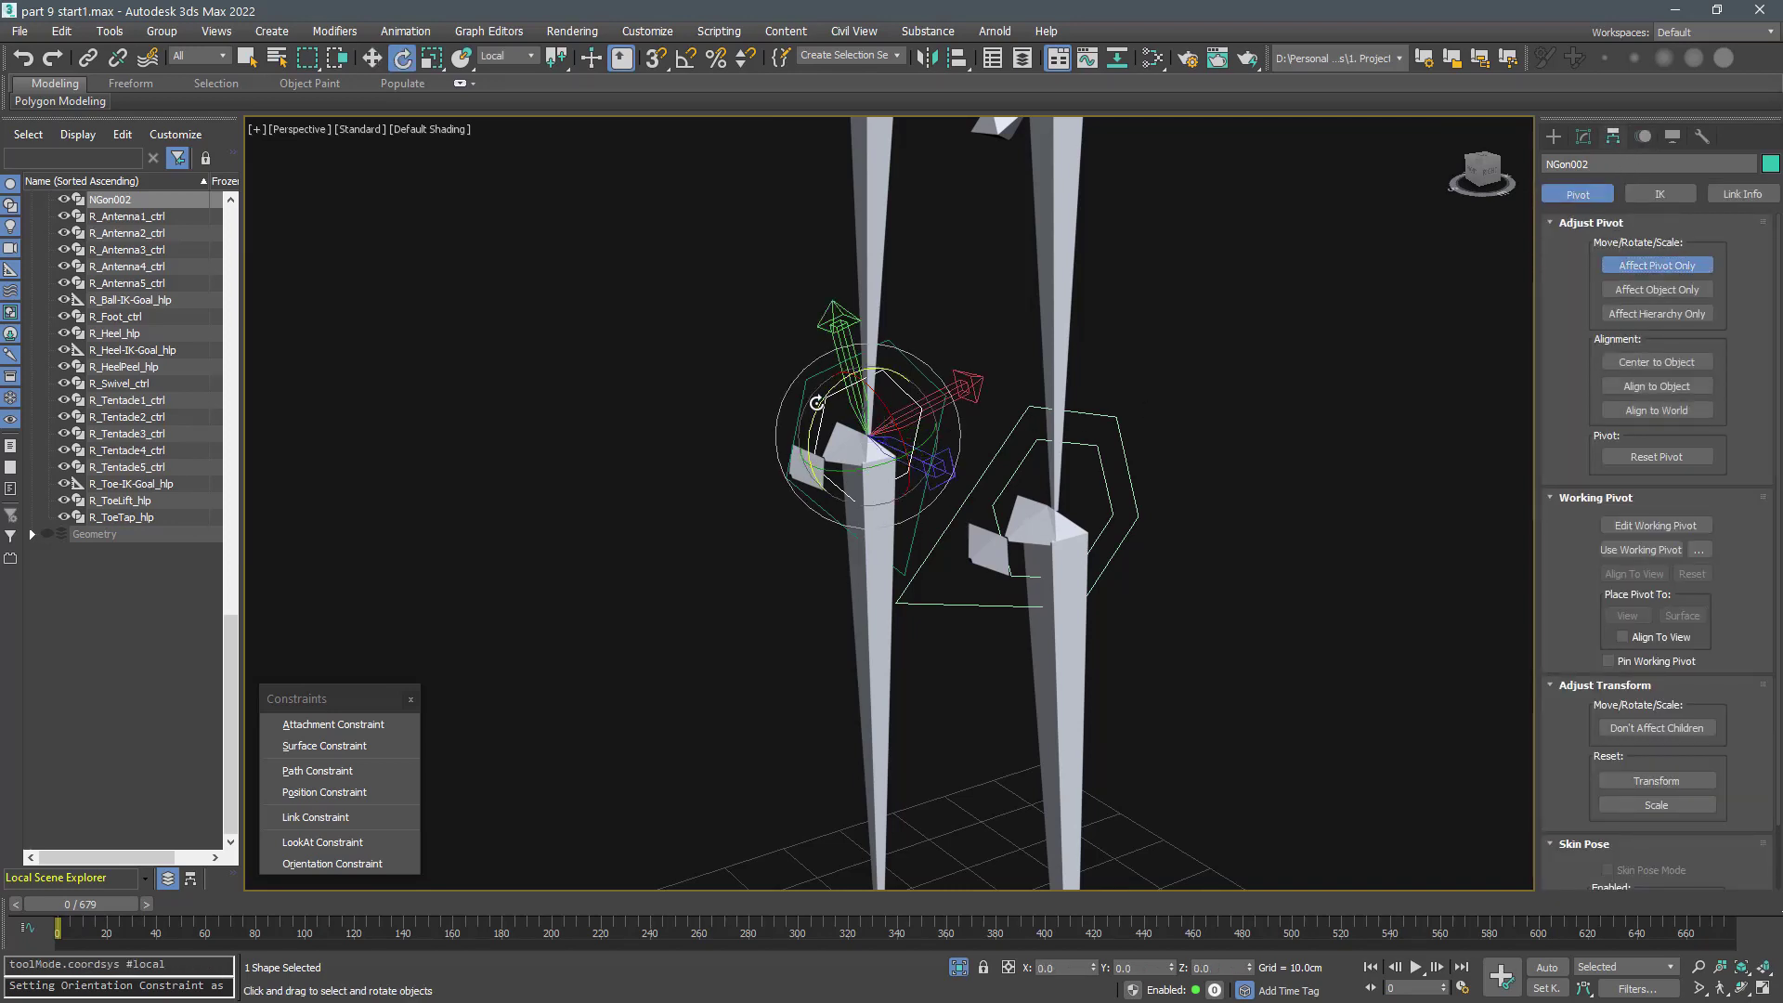
pyautogui.press('a')
pyautogui.moveTo(816, 402); pyautogui.dragTo(936, 255)
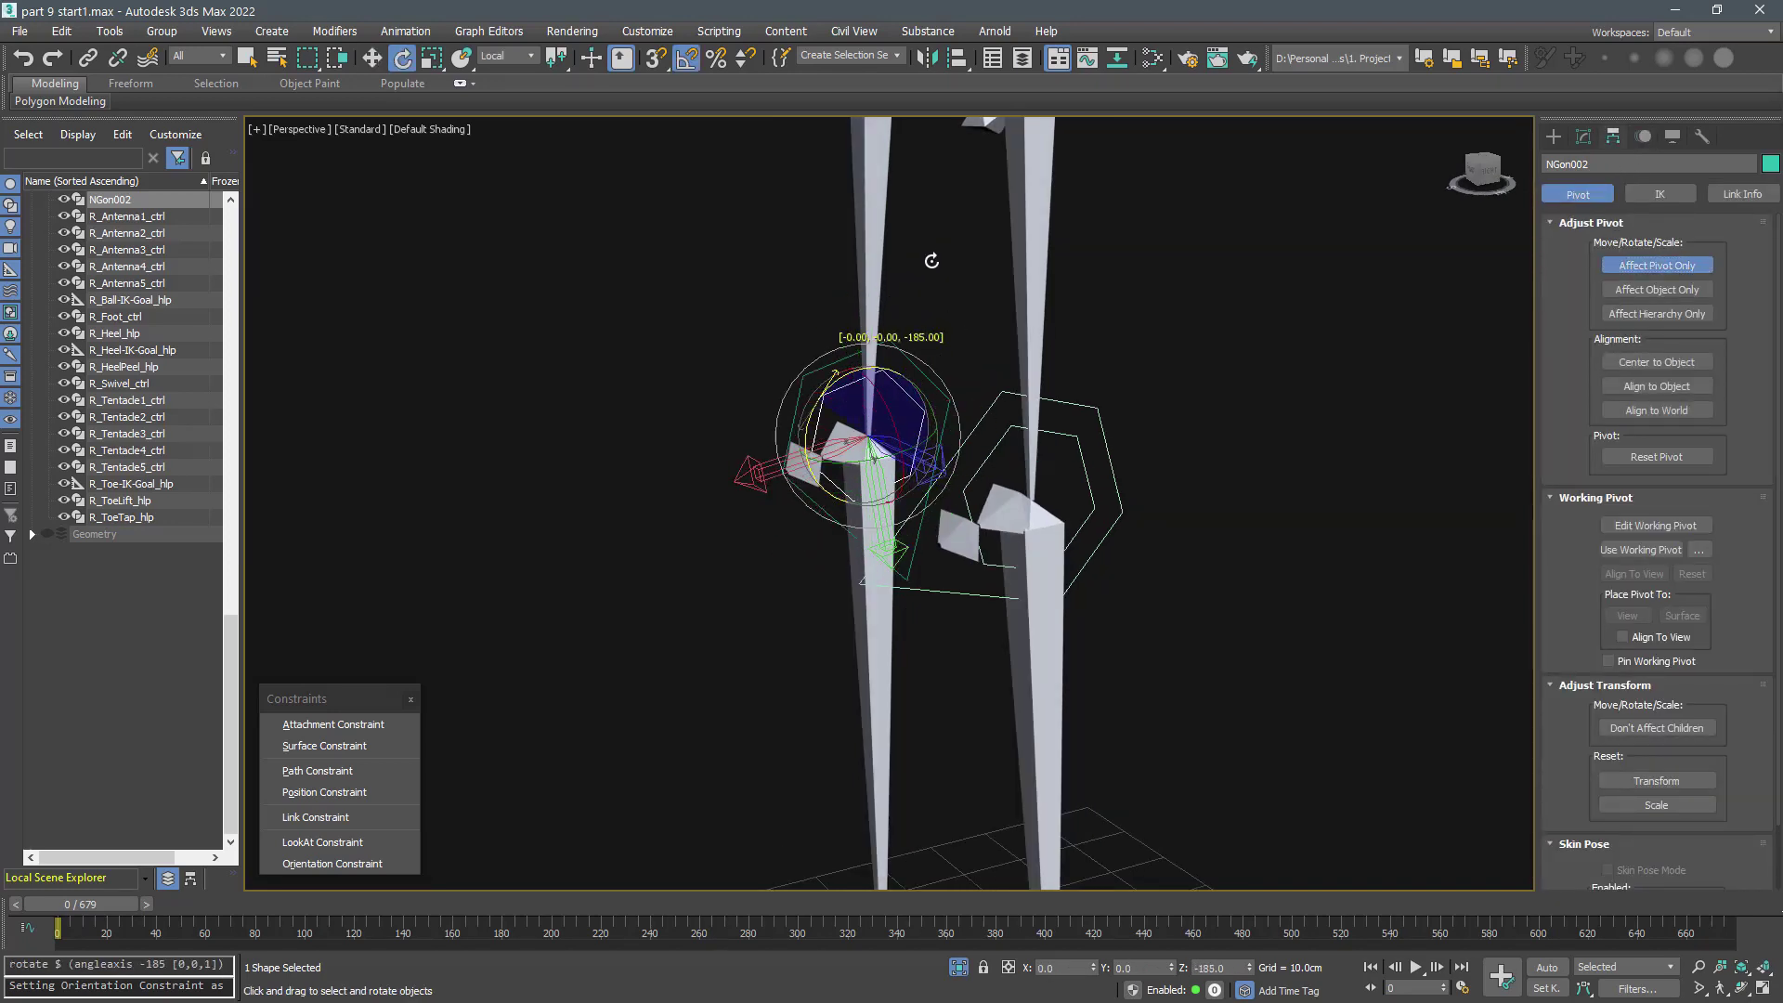
pyautogui.click(1657, 266)
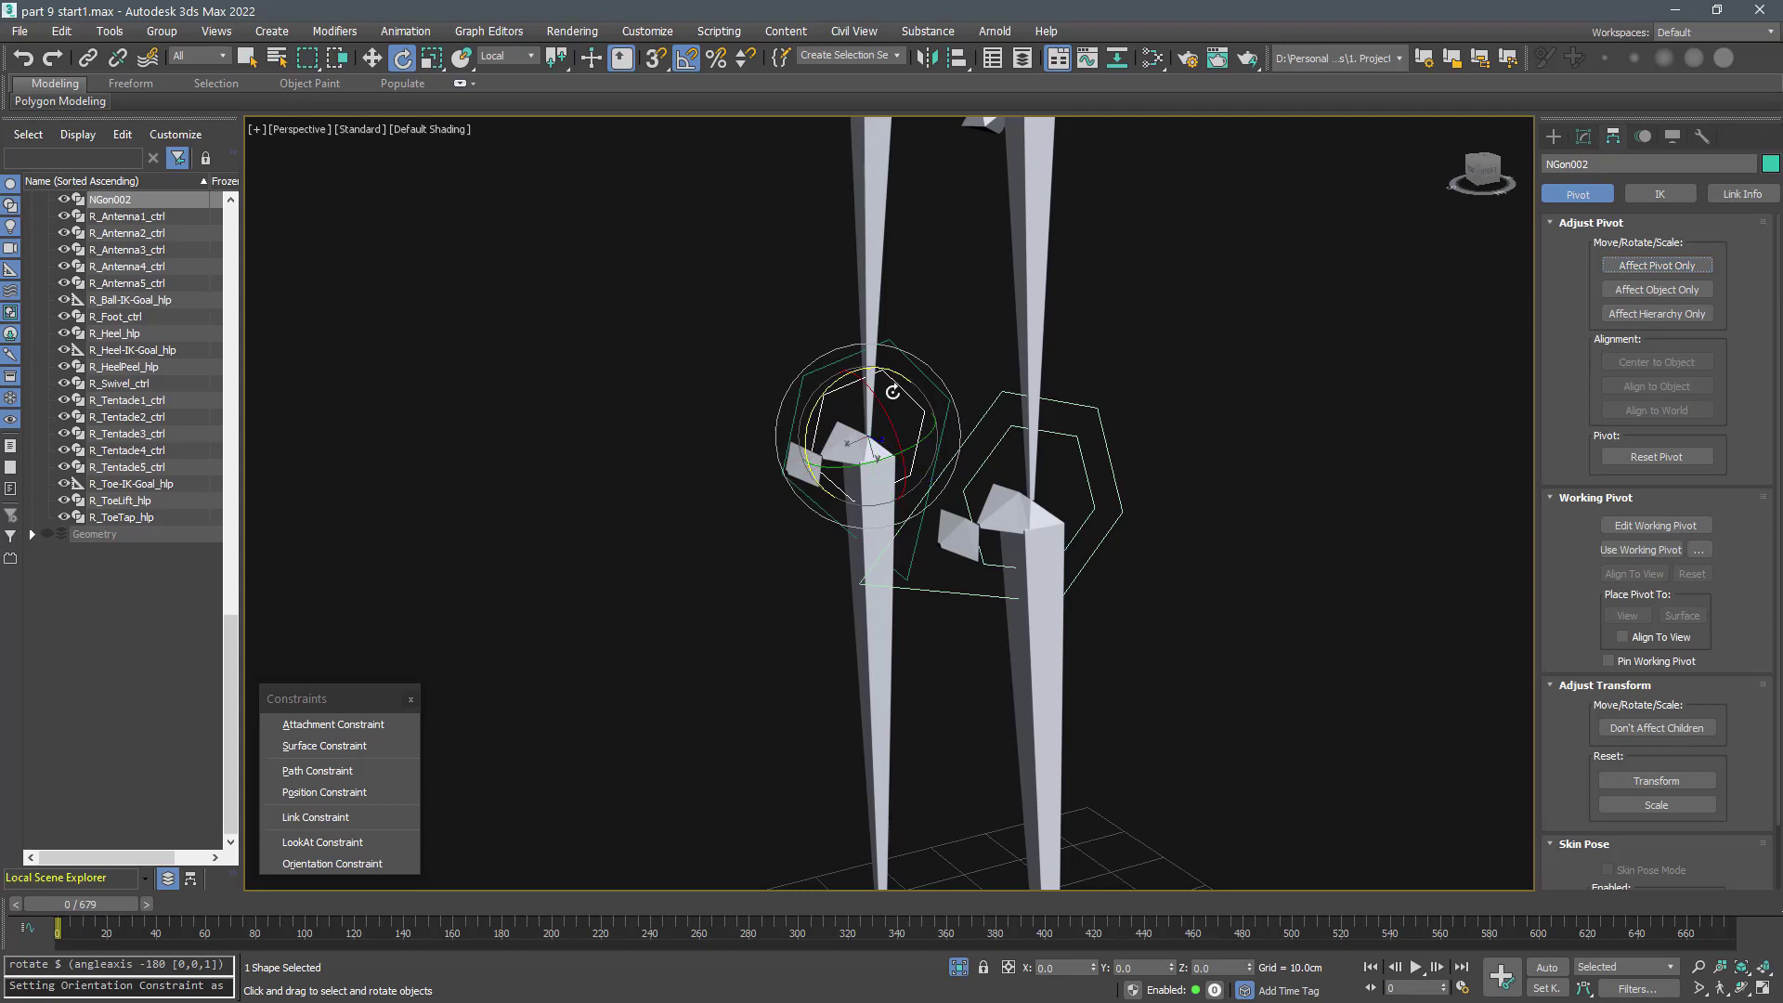
pyautogui.hotkey('alt', 'a')
pyautogui.click(852, 442)
pyautogui.click(1291, 740)
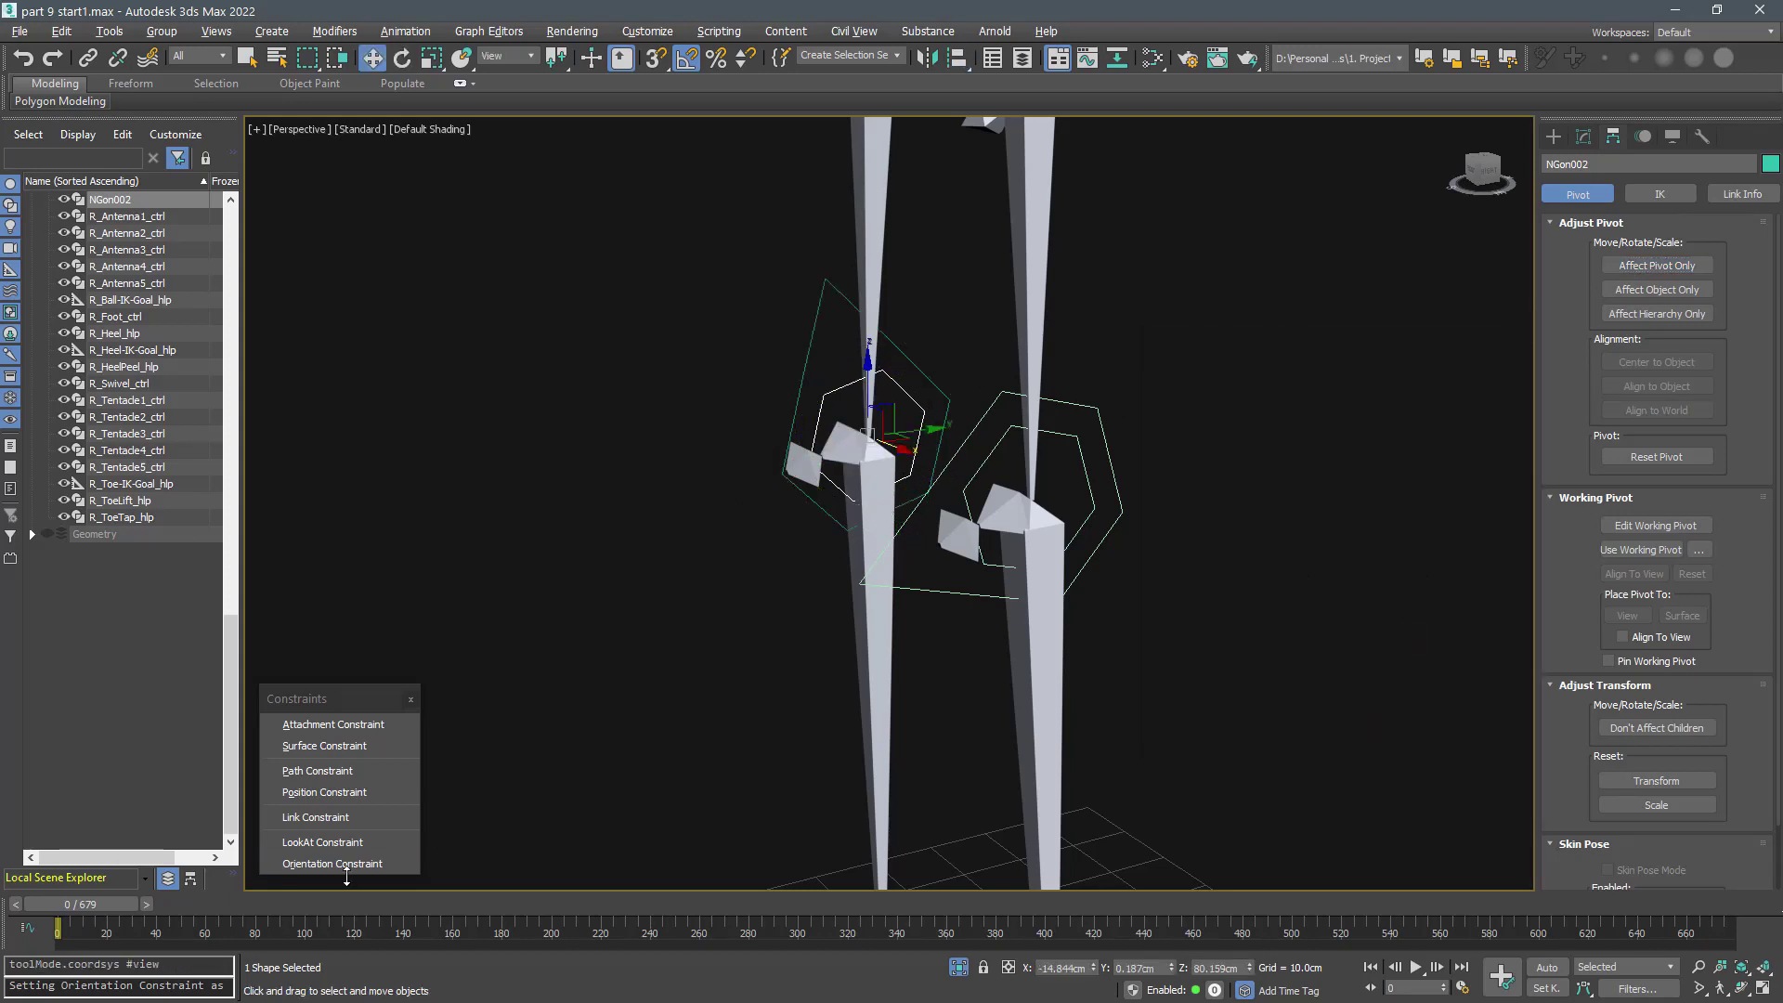
# - Add an Orientation Constraint to the inner hexagon with R_thigh and R_Knee as its targets
pyautogui.click(347, 868)
pyautogui.click(876, 268)
pyautogui.click(1616, 560)
pyautogui.click(879, 604)
pyautogui.press('w')
pyautogui.keyDown('alt'); pyautogui.moveTo(932, 650); pyautogui.dragTo(960, 672, button='middle'); pyautogui.keyUp('alt')
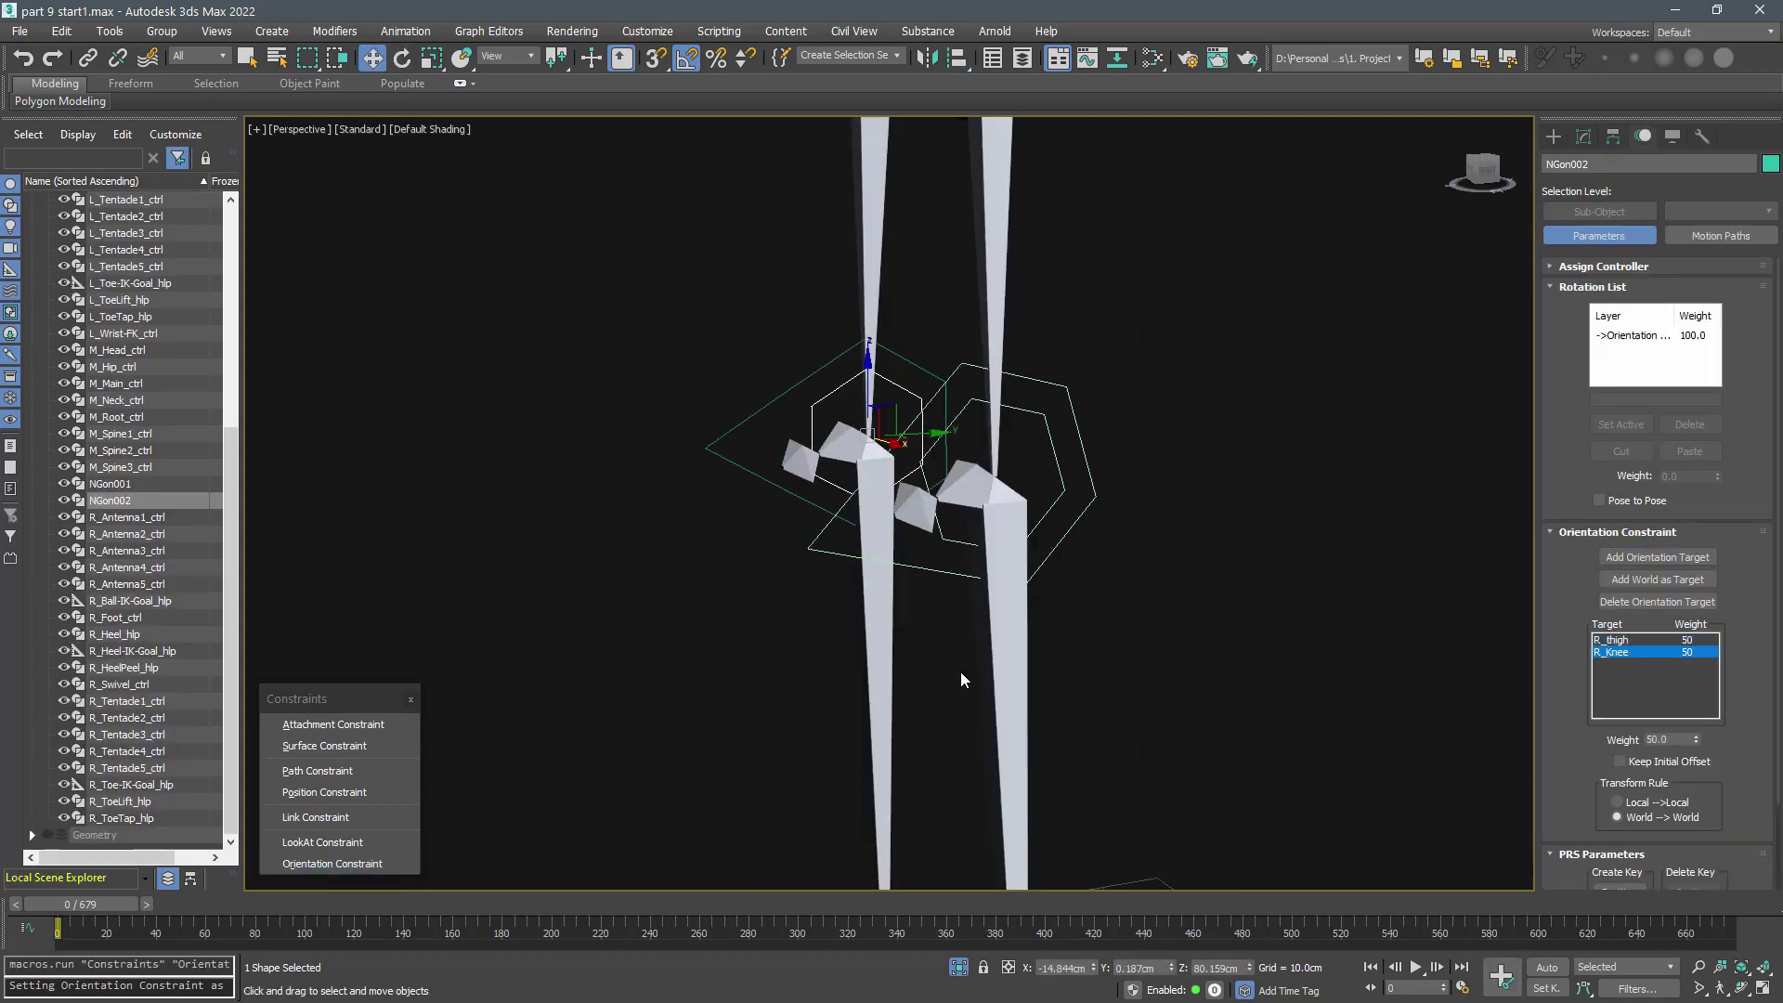
# - In the Left view, rotate only the inner hexagon's pivot about -15 degrees around its local Z axis
pyautogui.press('l')
pyautogui.click(1614, 136)
pyautogui.click(1657, 265)
pyautogui.press('e')
pyautogui.press('a')
pyautogui.moveTo(822, 425); pyautogui.dragTo(833, 405)
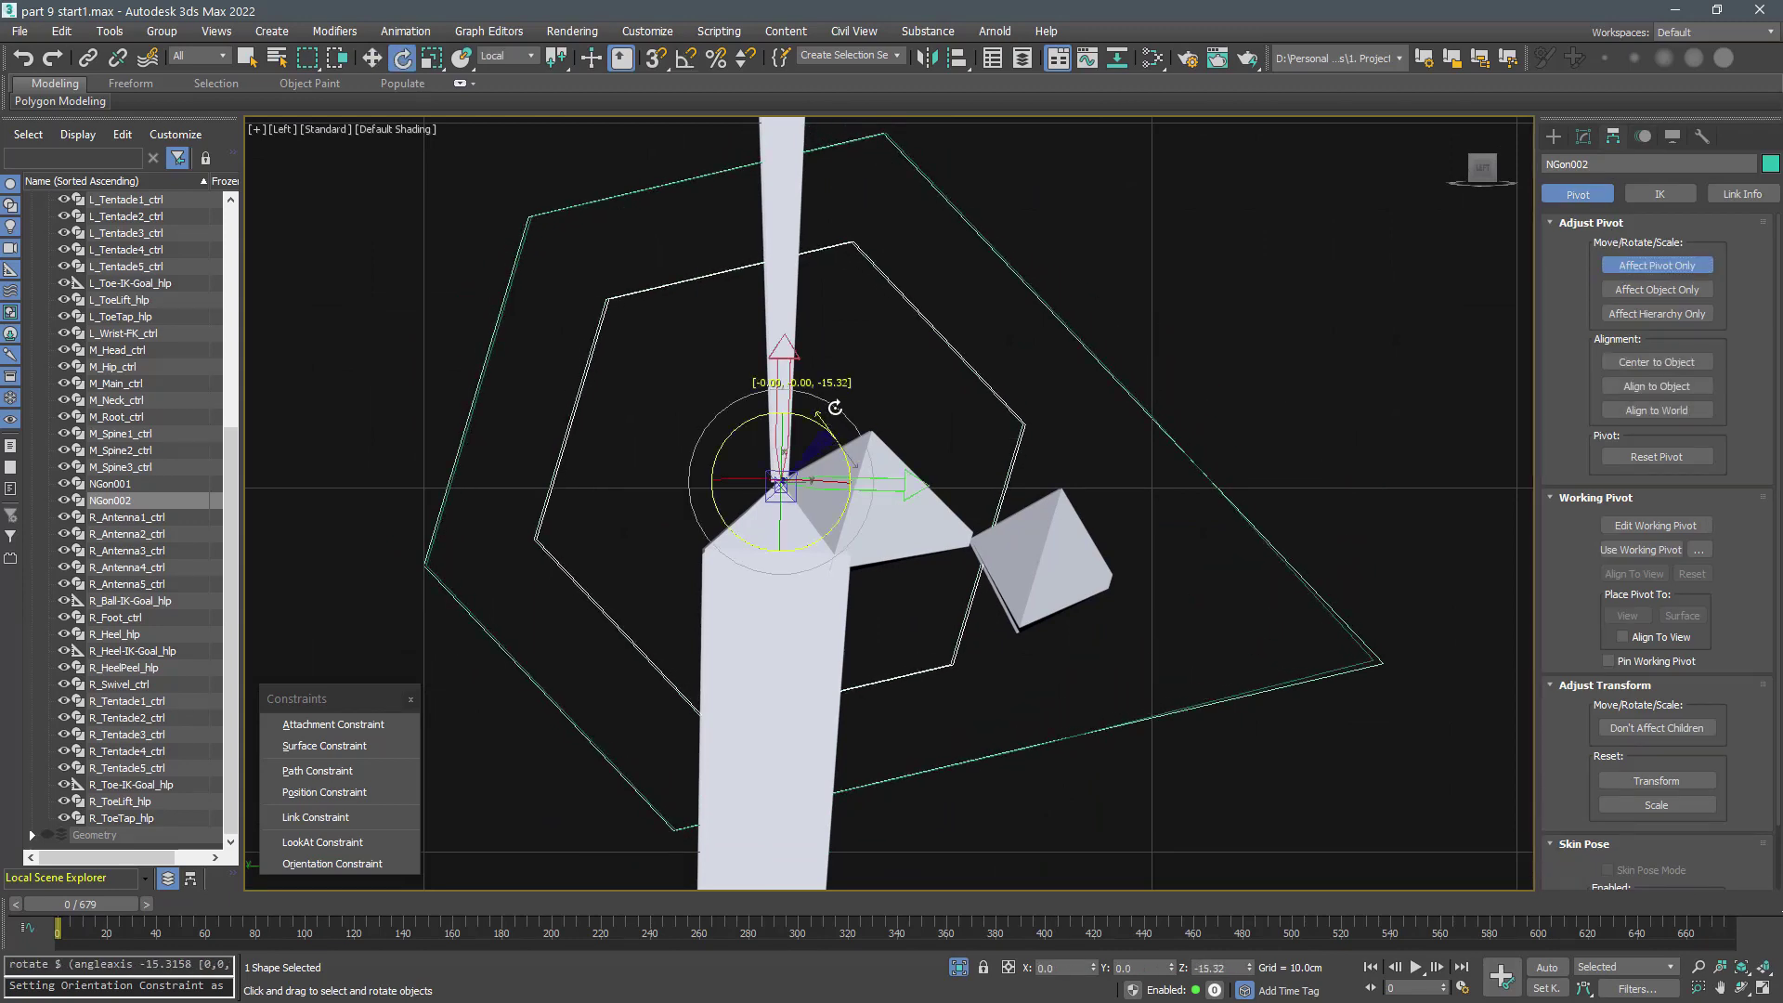
# - Adjust the pointed corner vertex of the outer knee control outline in the Left view
pyautogui.click(1357, 661)
pyautogui.click(1584, 136)
pyautogui.press('1')
pyautogui.press('w')
pyautogui.click(1374, 659)
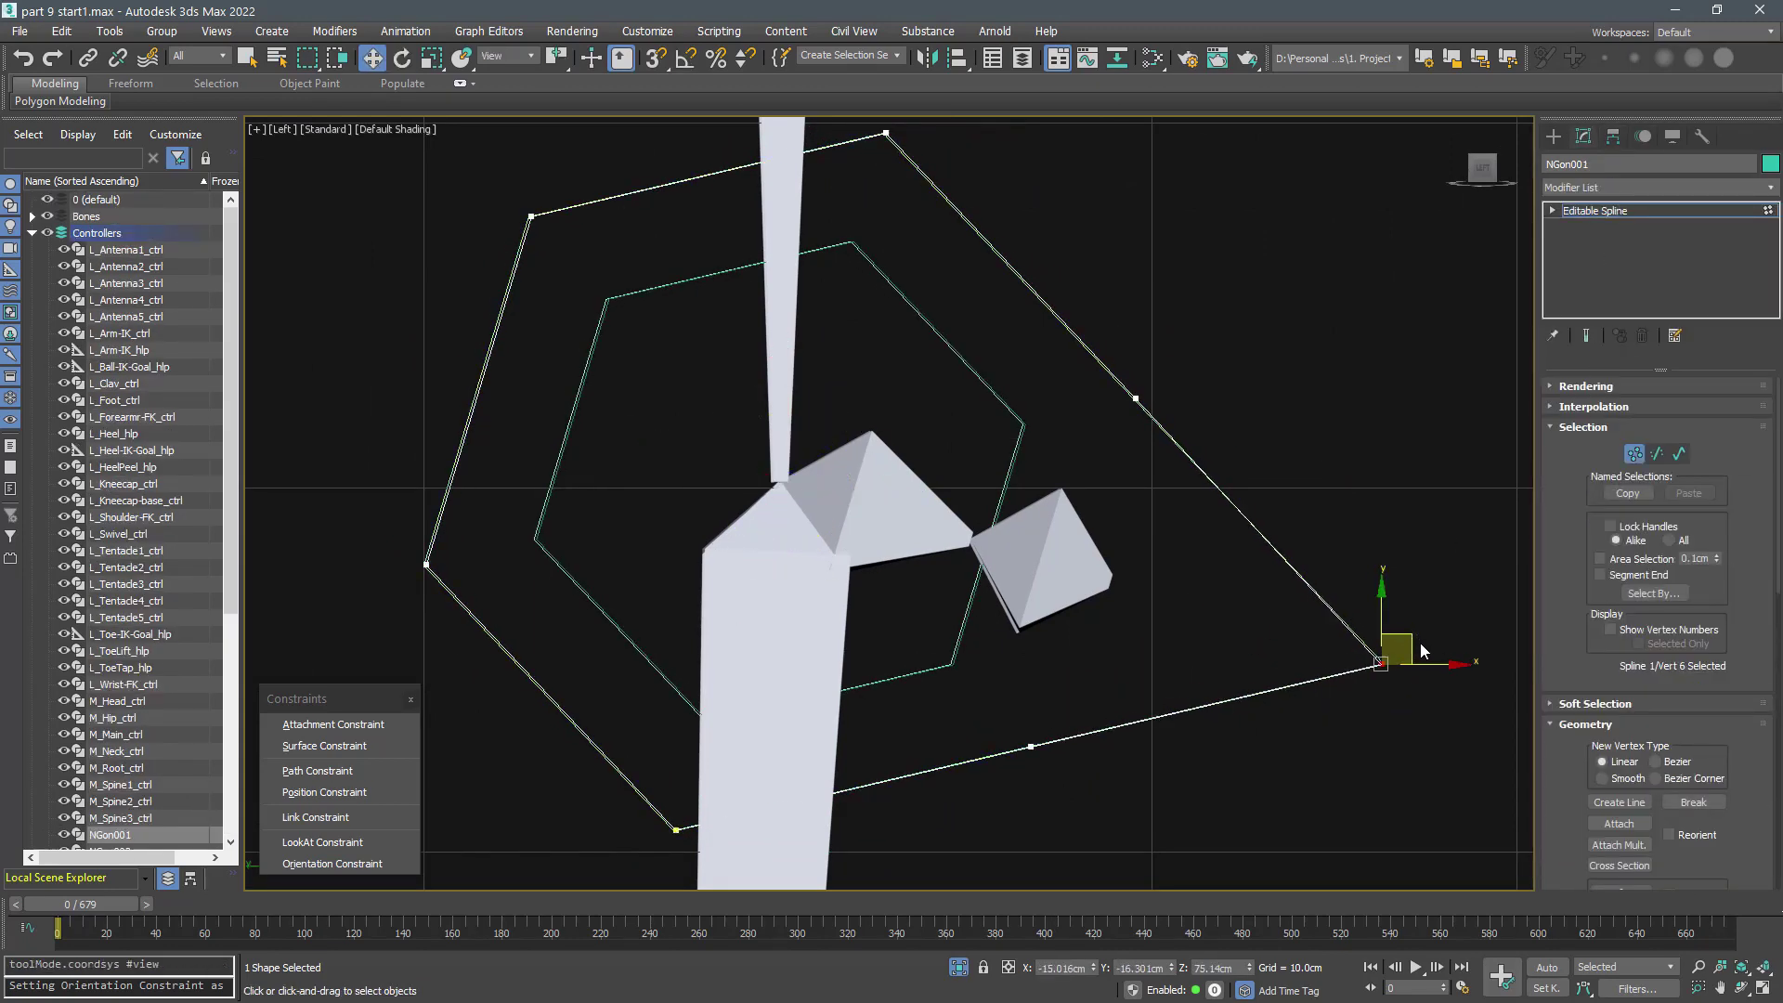
pyautogui.press('1')
pyautogui.press('p')
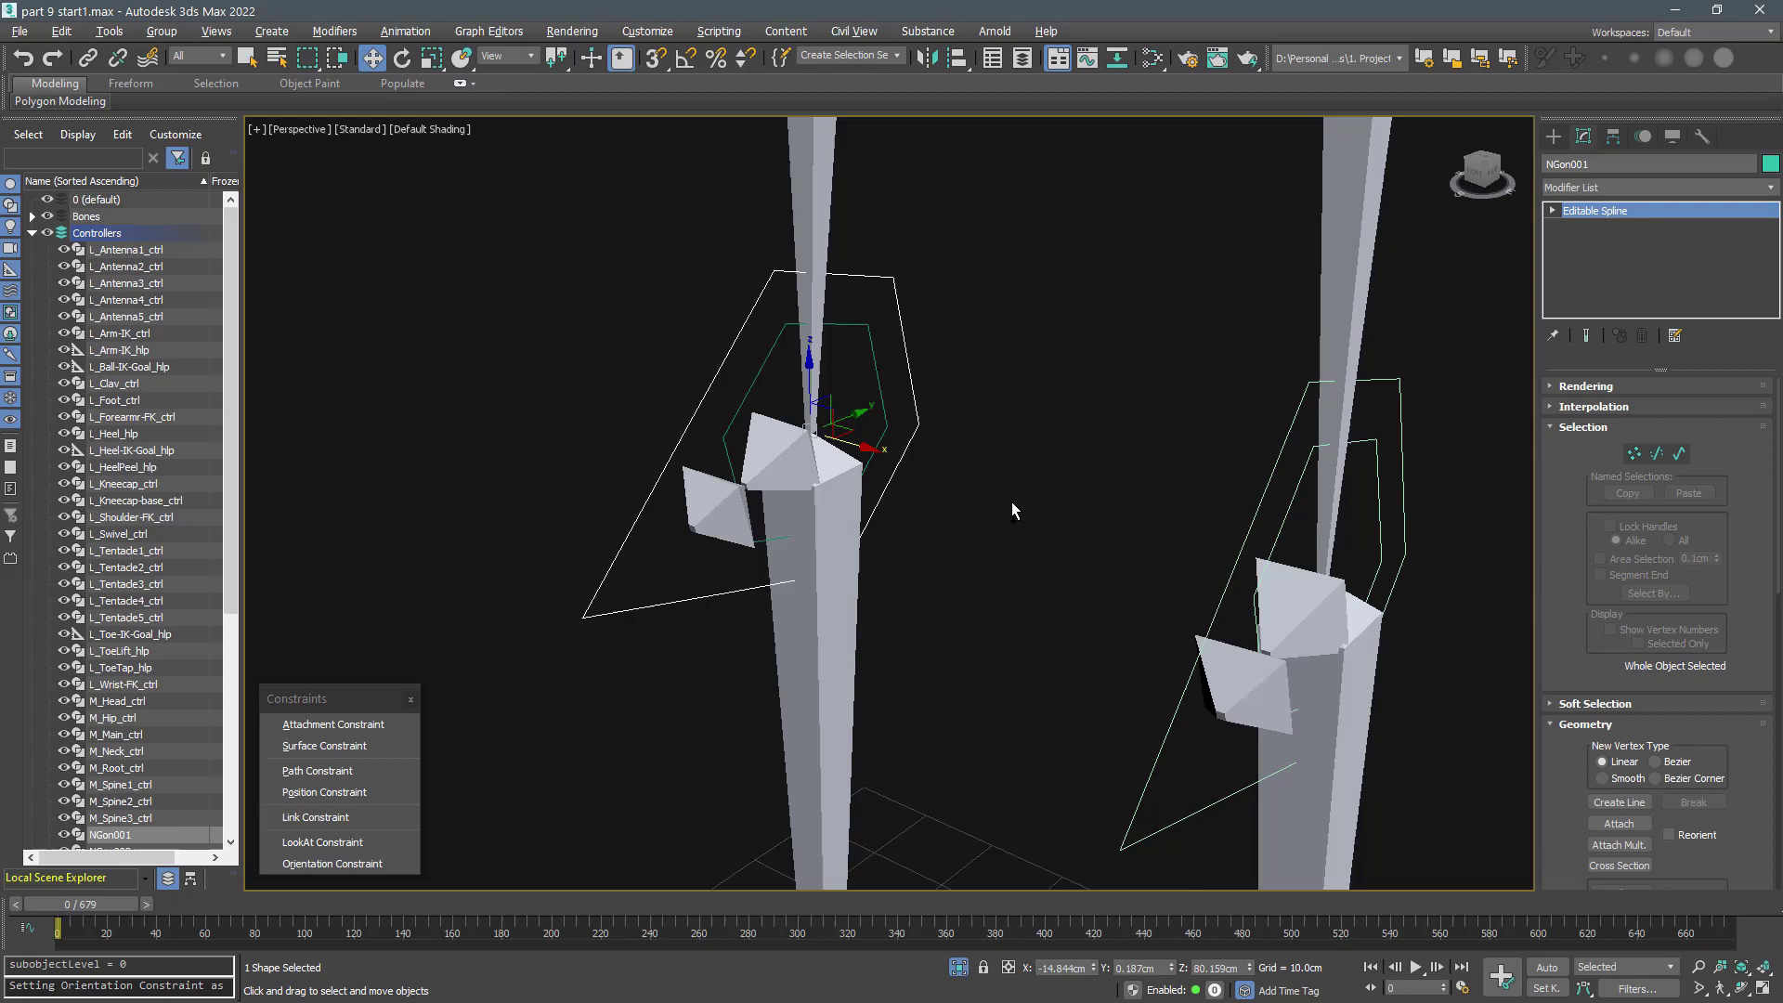
# - Align only the outer knee outline's pivot to the R_Kneecap bone in position and orientation on all axes
pyautogui.click(1012, 510)
pyautogui.scroll(-2, 1030, 542)
pyautogui.click(906, 457)
pyautogui.click(1613, 137)
pyautogui.click(1644, 266)
pyautogui.hotkey('alt', 'a')
pyautogui.click(818, 464)
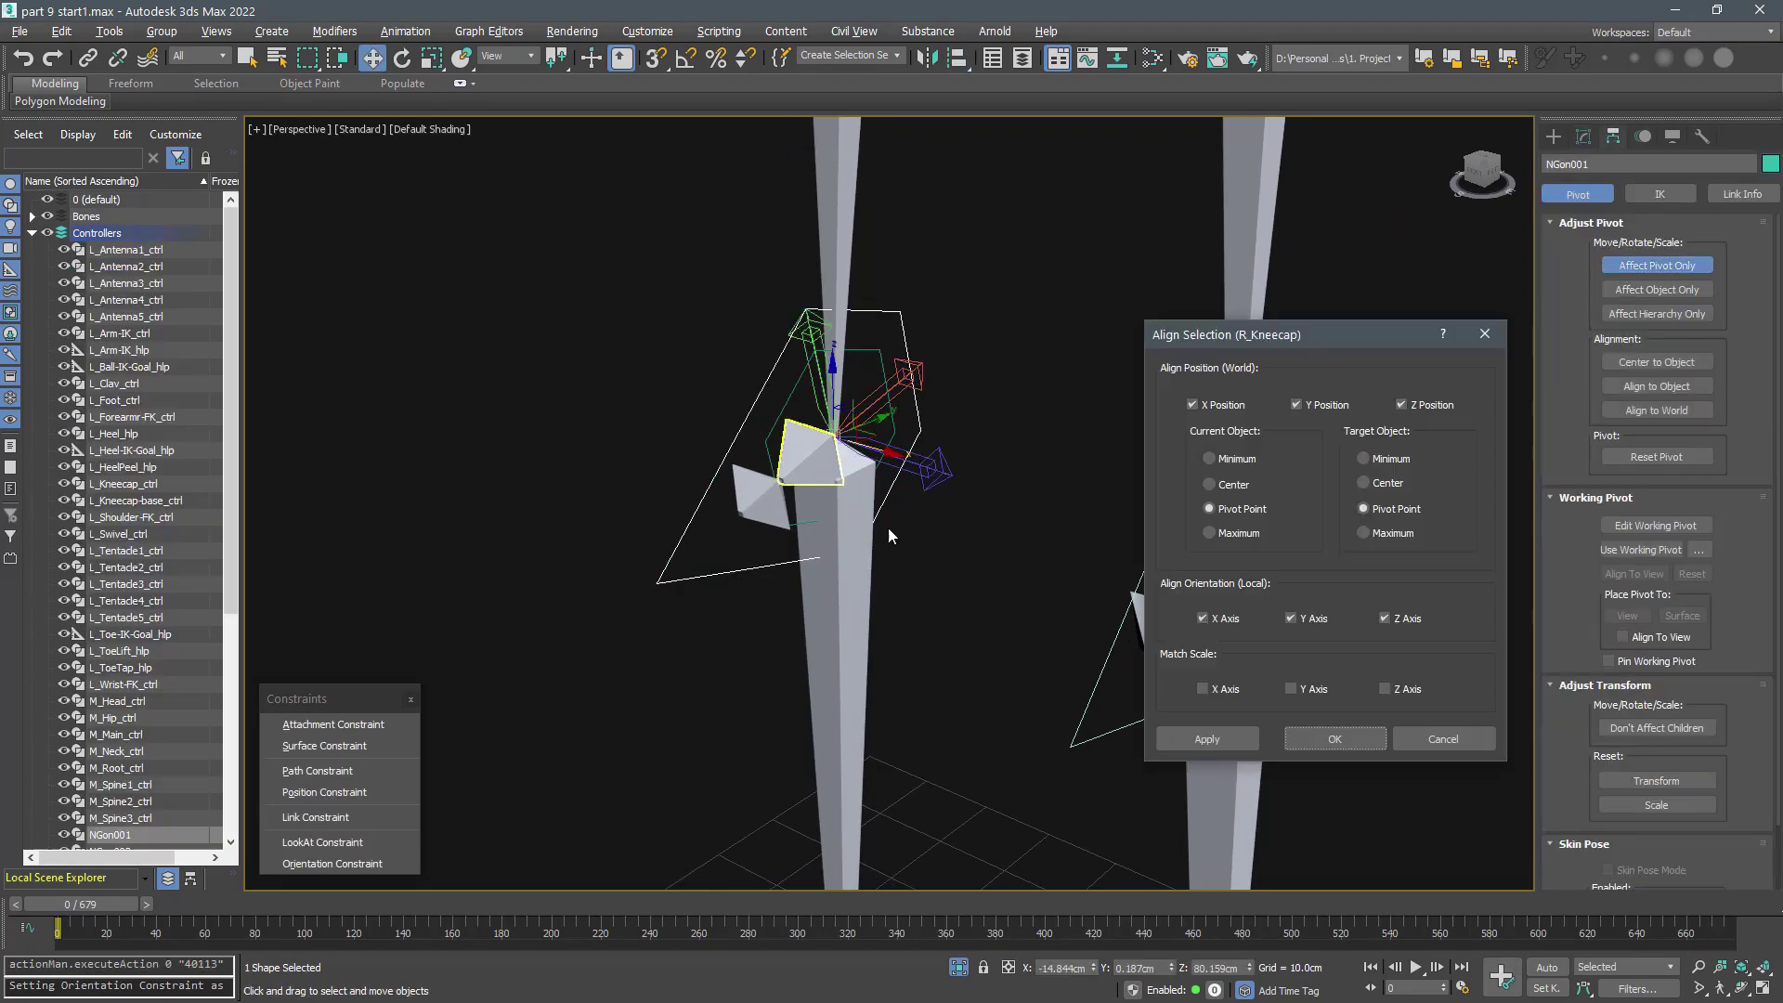
pyautogui.click(1318, 740)
pyautogui.click(1620, 268)
# - Add an Orientation Constraint to the R_Kneecap bone that targets the outer knee outline
pyautogui.click(811, 462)
pyautogui.click(333, 864)
pyautogui.click(691, 522)
pyautogui.click(431, 258)
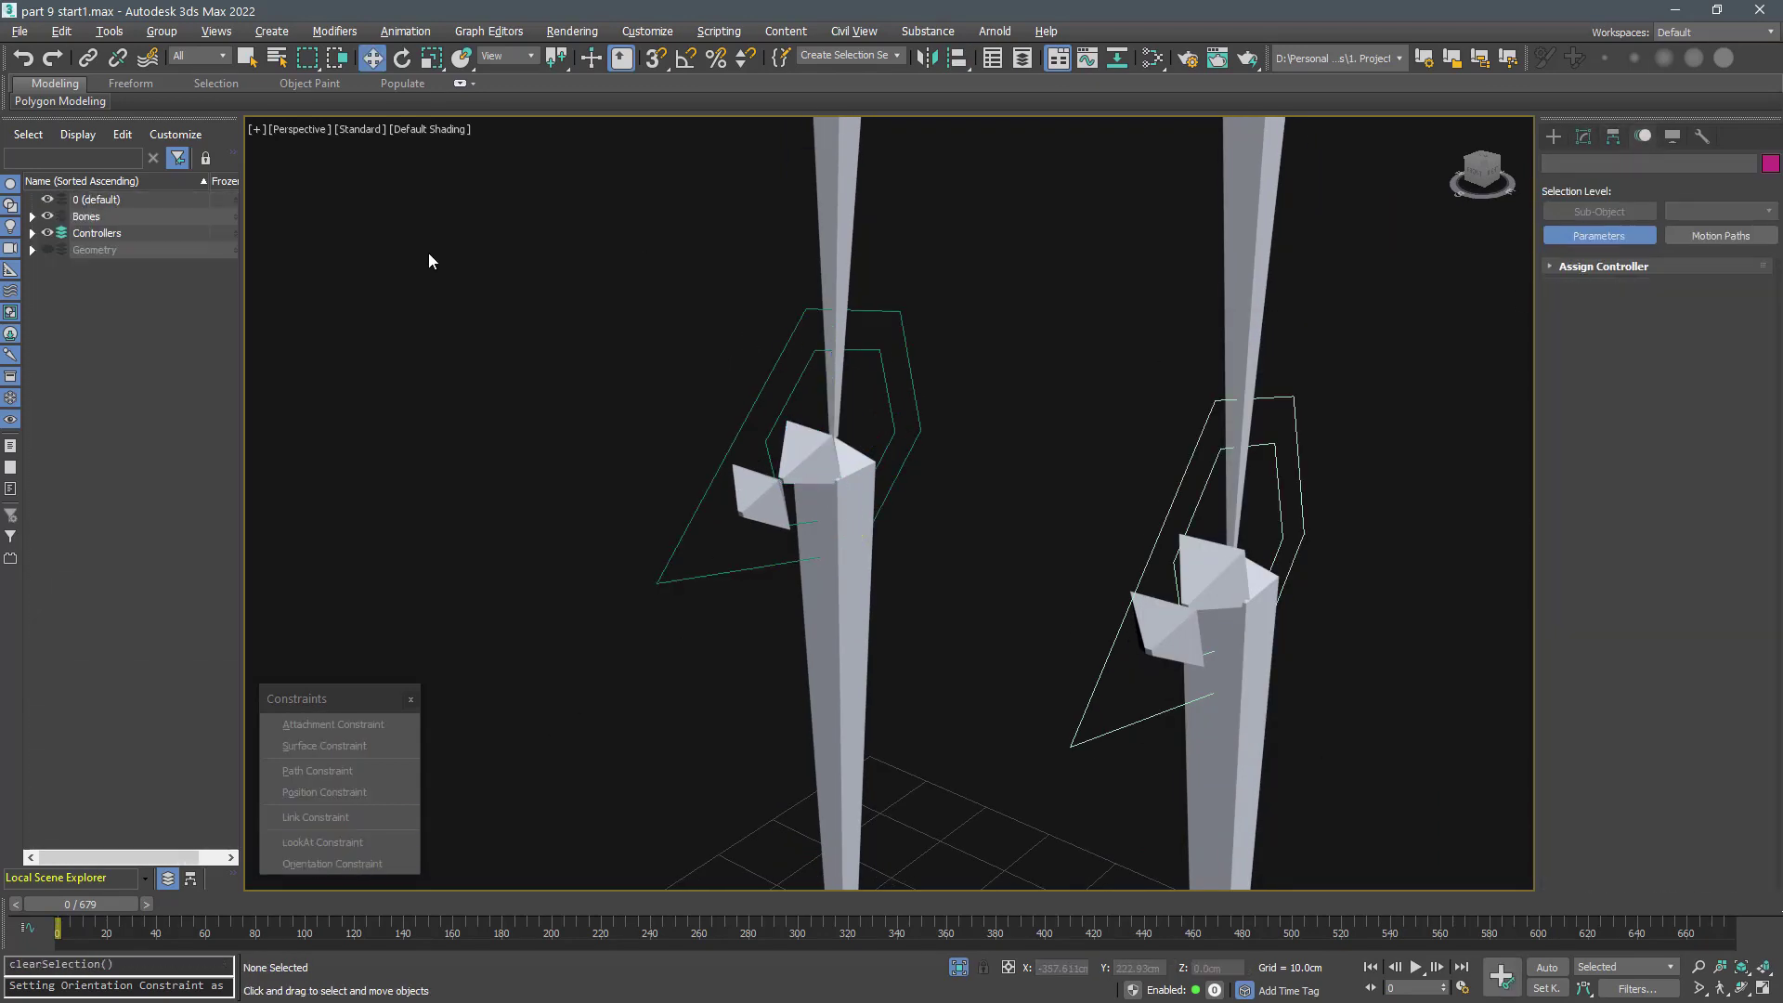
# - Link the new right knee control to the right thigh bone
pyautogui.click(88, 57)
pyautogui.moveTo(786, 347); pyautogui.dragTo(844, 211)
pyautogui.click(1003, 307)
# - Rename the inner knee hexagon R_Kneecap-base_ctrl and the outer outline R_Kneecap_ctrl, reusing the left controls' names
pyautogui.click(889, 408)
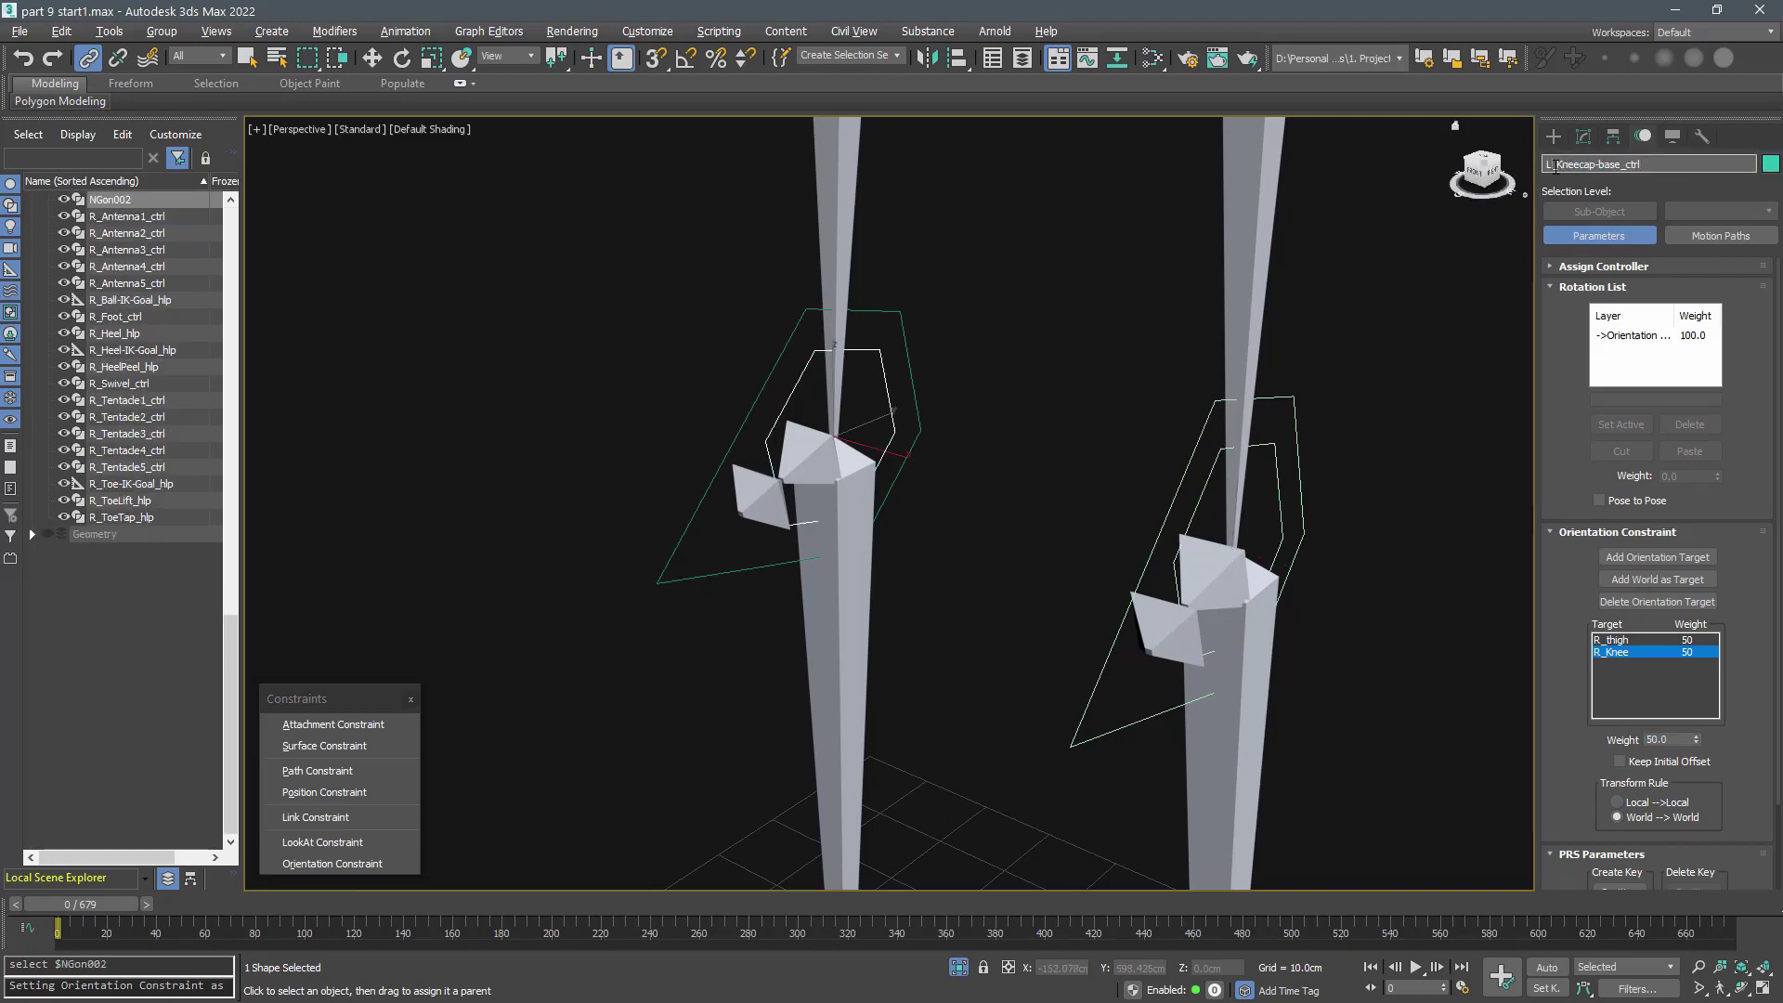
pyautogui.click(1199, 439)
pyautogui.hotkey('ctrl', 'c')
pyautogui.moveTo(1705, 165); pyautogui.dragTo(1538, 165)
pyautogui.click(902, 314)
pyautogui.hotkey('ctrl', 'v')
pyautogui.moveTo(1552, 164); pyautogui.dragTo(1513, 225)
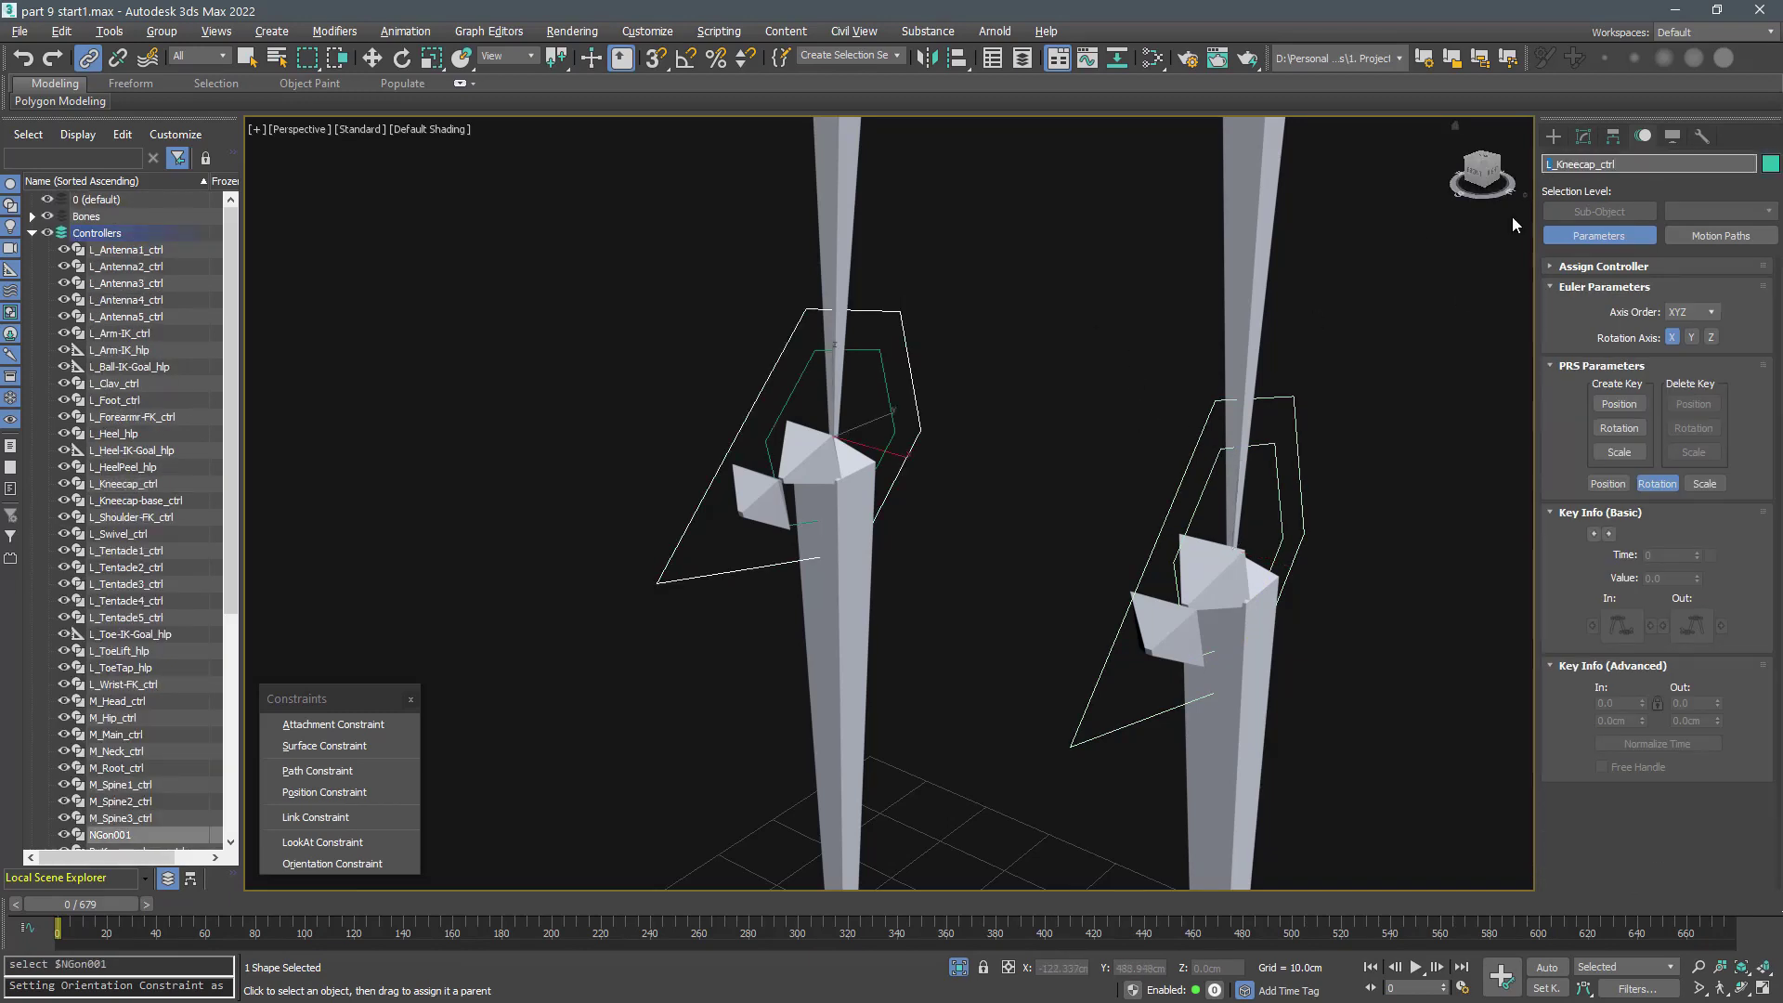
pyautogui.click(1056, 353)
# - Test the right knee setup by raising the right foot control, and undo the move
pyautogui.scroll(-8, 1056, 353)
pyautogui.click(901, 817)
pyautogui.press('w')
pyautogui.moveTo(887, 692); pyautogui.dragTo(871, 607)
pyautogui.hotkey('ctrl', 'z')
# - Select both arms with their controls in the Front view, drop the spine bones from the selection, and isolate the rest
pyautogui.moveTo(1068, 595); pyautogui.dragTo(1140, 593, button='middle')
pyautogui.click(985, 788)
pyautogui.click(1146, 525)
pyautogui.moveTo(1152, 483); pyautogui.dragTo(1137, 520, button='middle')
pyautogui.scroll(-1, 1169, 561)
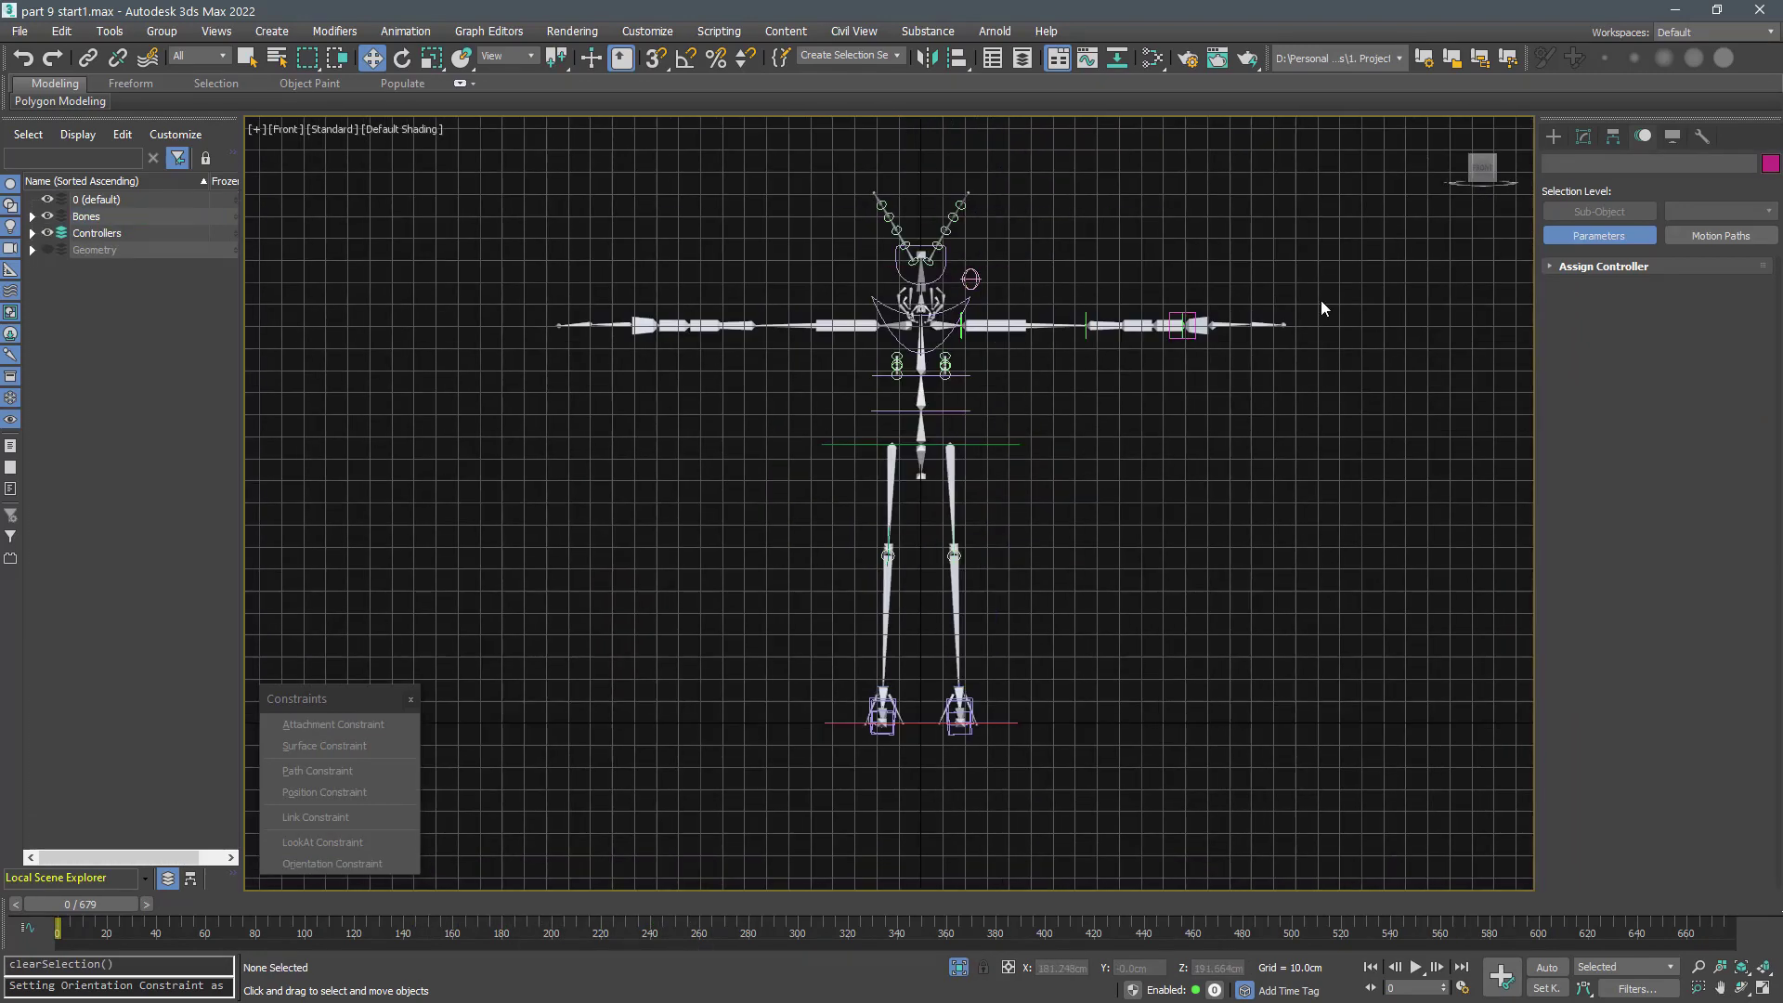
pyautogui.moveTo(1321, 299); pyautogui.dragTo(548, 362)
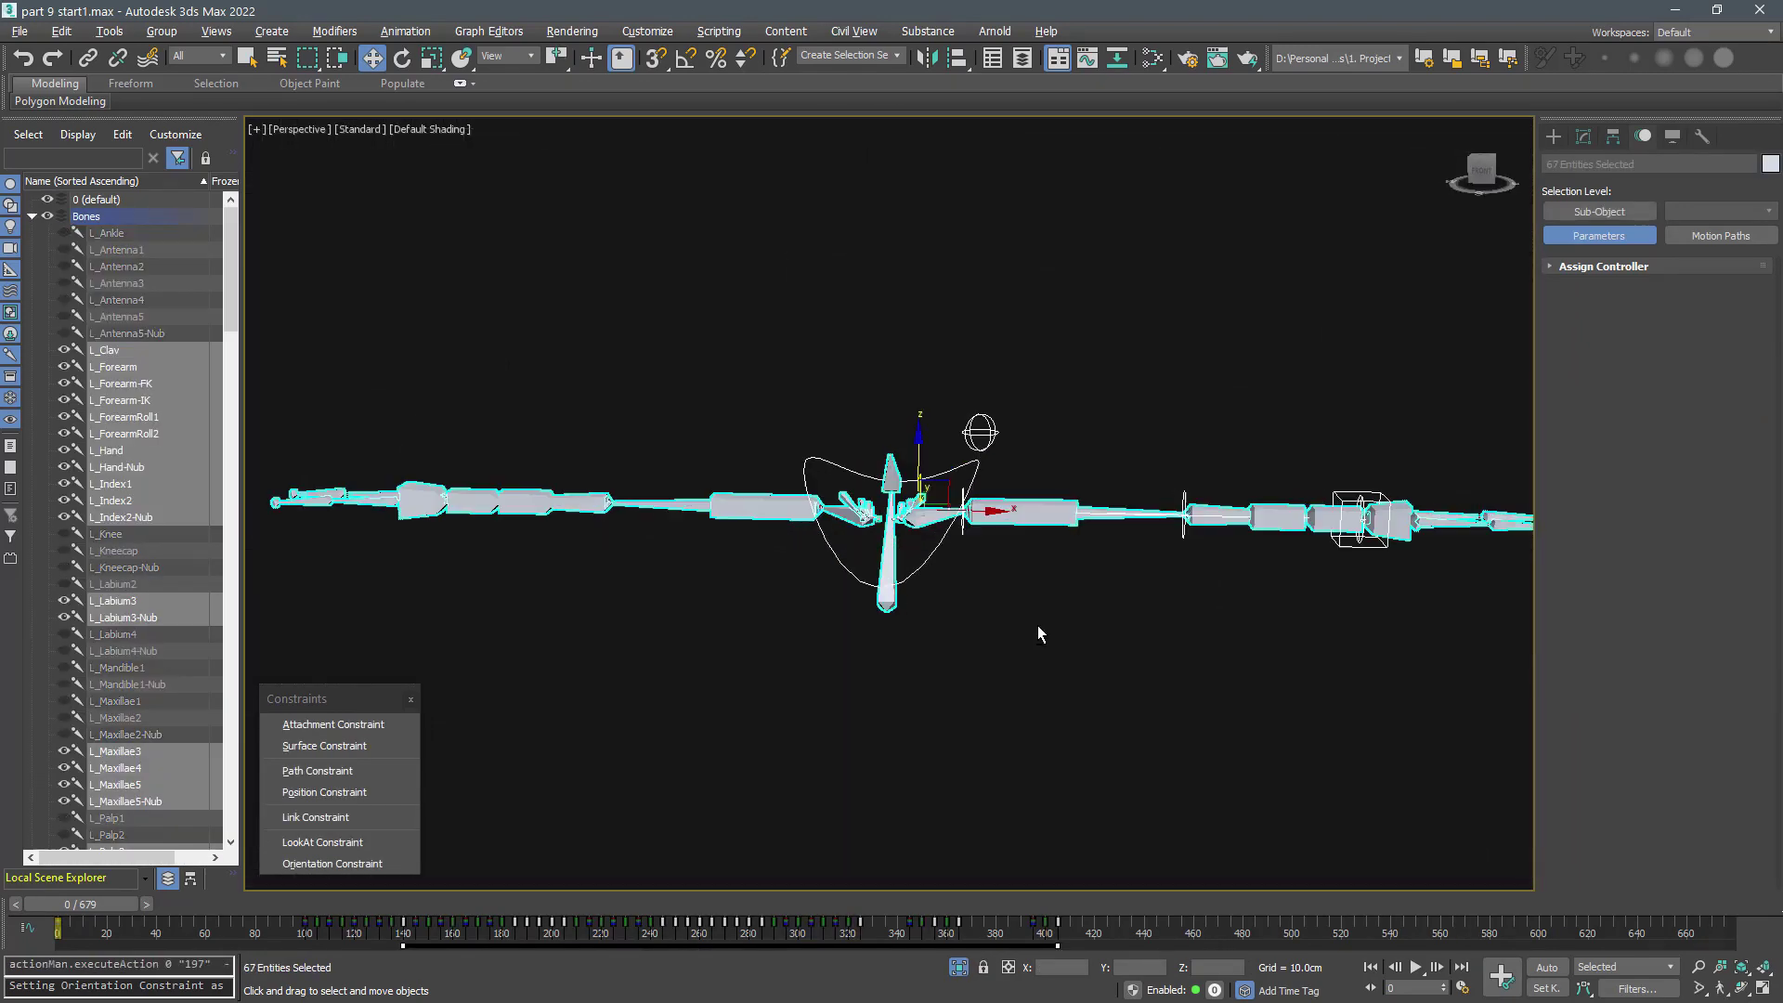
pyautogui.keyDown('alt'); pyautogui.moveTo(1039, 626); pyautogui.dragTo(818, 576); pyautogui.keyUp('alt')
pyautogui.hotkey('alt', 'q')
# - Narrow the isolated objects to the clavicles, the FK and IK arm bones and the arm controls
pyautogui.keyDown('alt'); pyautogui.moveTo(840, 409); pyautogui.dragTo(840, 432, button='middle'); pyautogui.keyUp('alt')
pyautogui.keyDown('alt'); pyautogui.moveTo(839, 432); pyautogui.dragTo(929, 502); pyautogui.keyUp('alt')
pyautogui.hotkey('alt', 'q')
pyautogui.keyDown('alt'); pyautogui.moveTo(966, 557); pyautogui.dragTo(1046, 561, button='middle'); pyautogui.keyUp('alt')
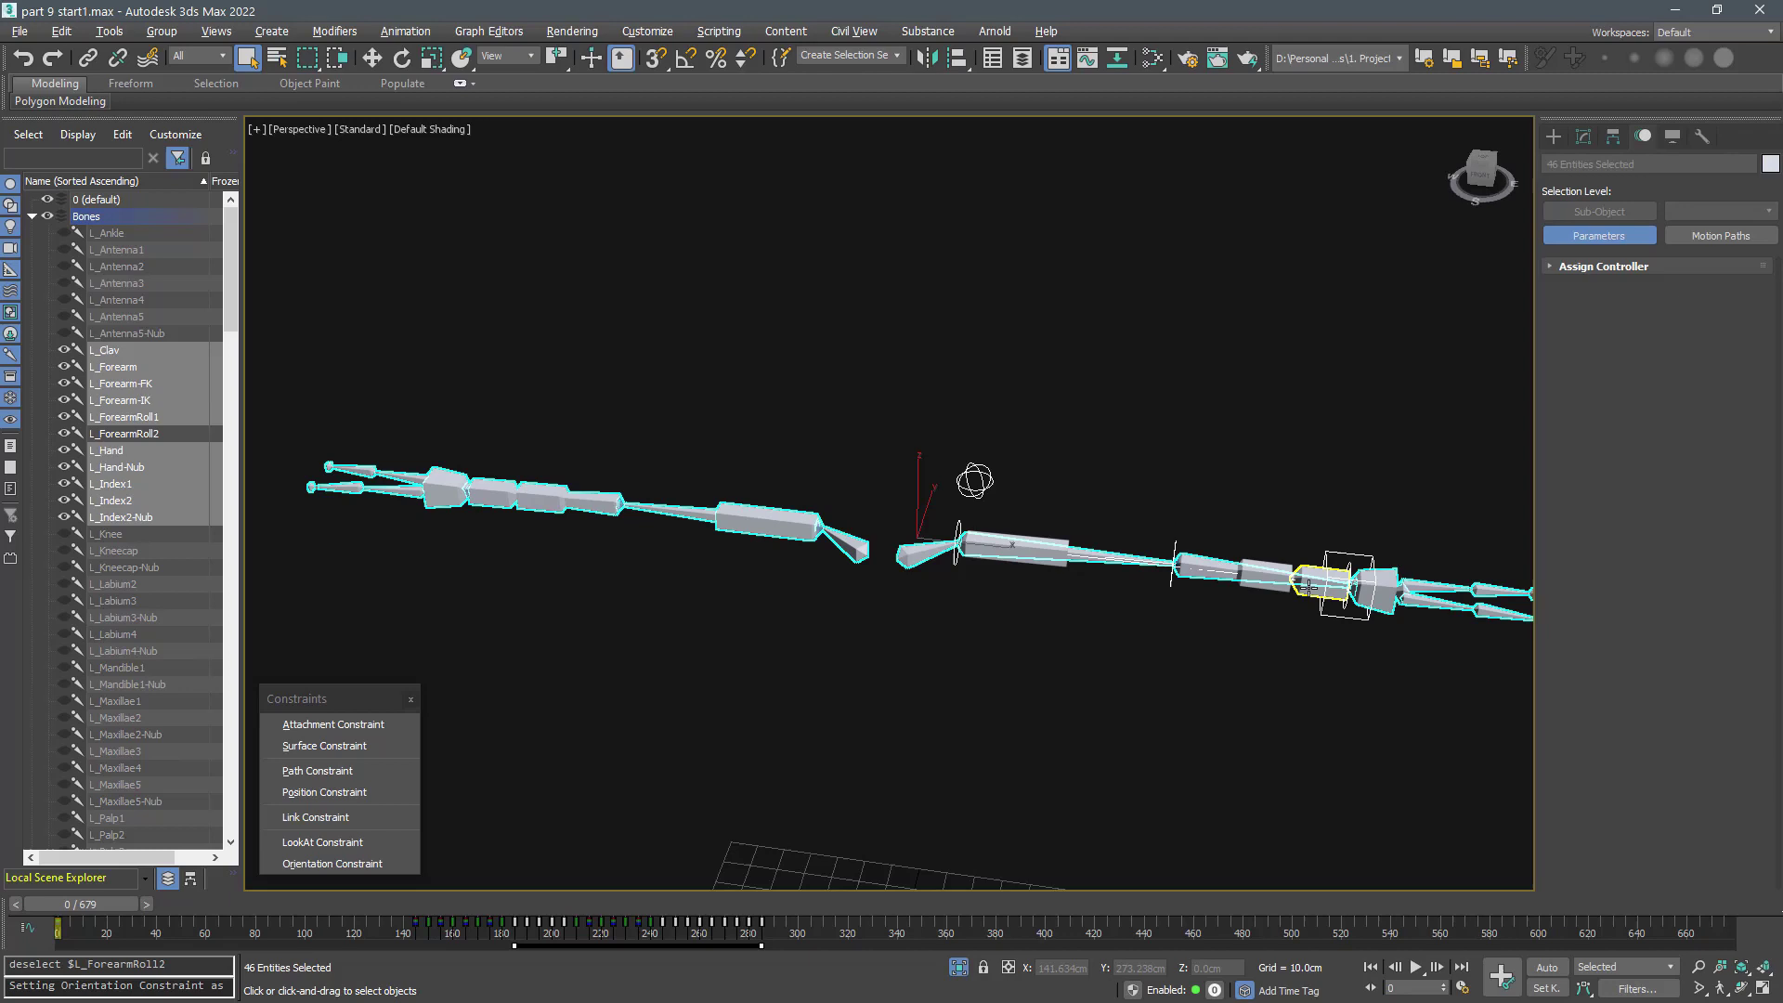
pyautogui.moveTo(318, 415); pyautogui.dragTo(416, 548)
pyautogui.moveTo(1155, 450); pyautogui.dragTo(954, 565)
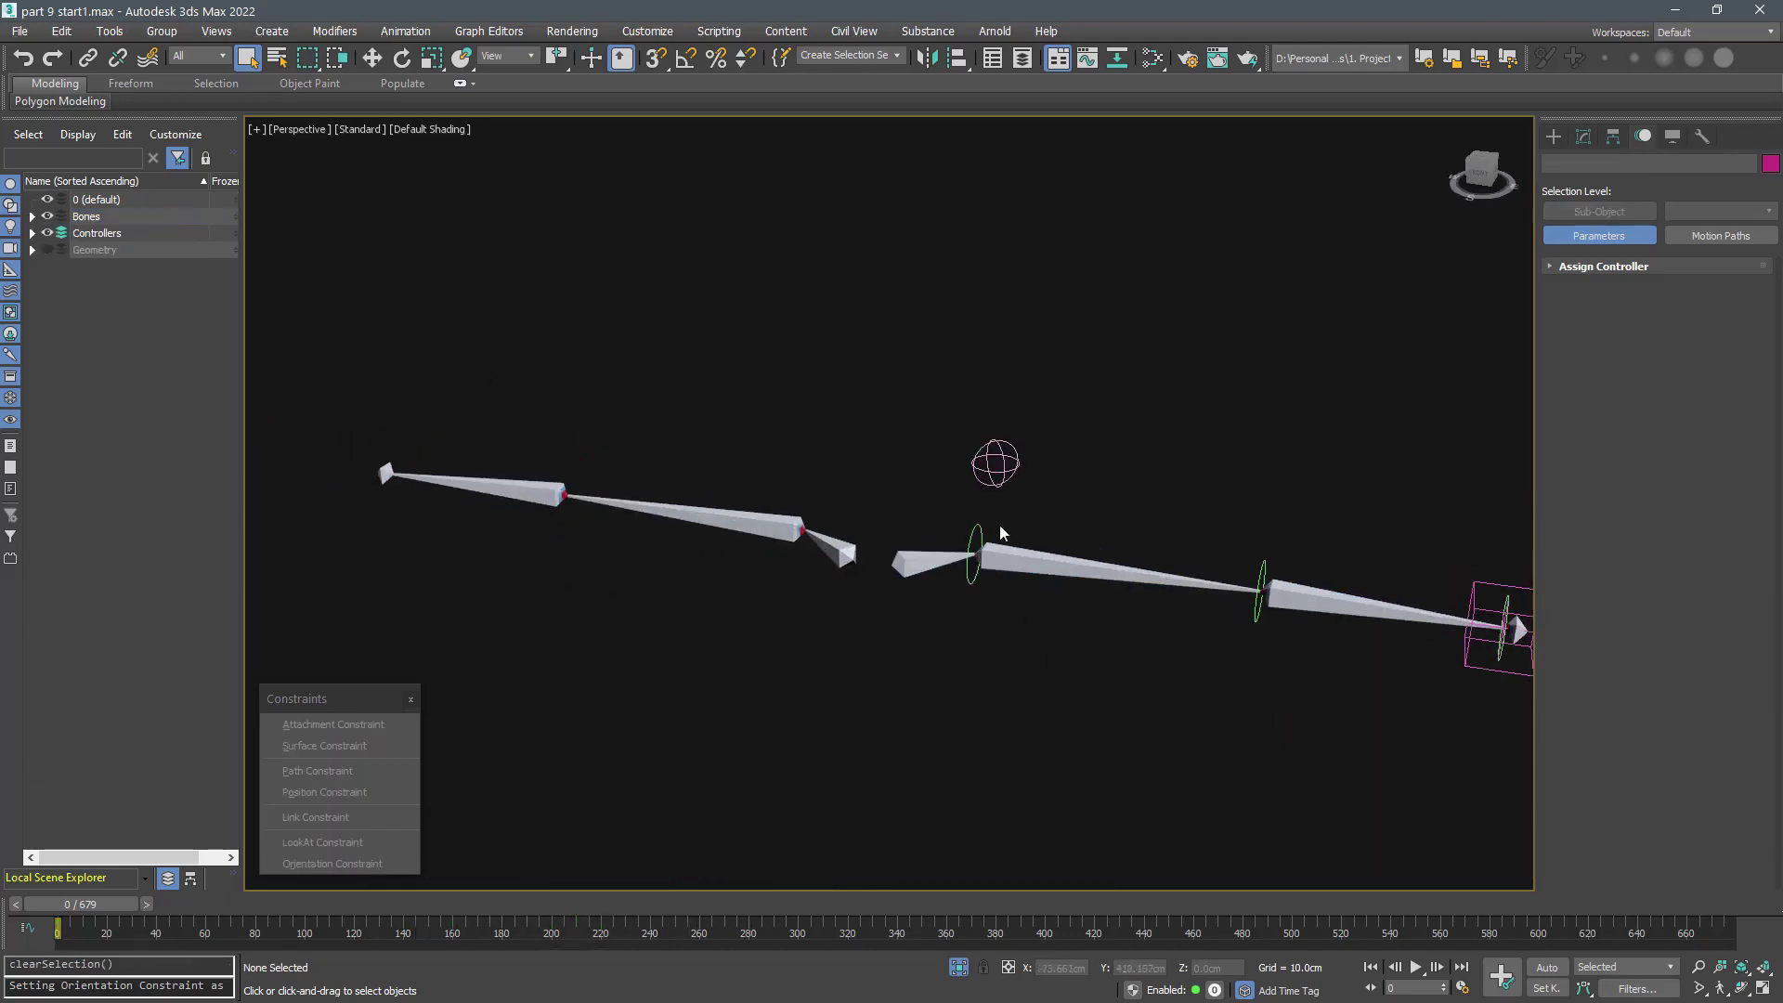
# - Clone L_Shoulder-FK_ctrl as a copy named R_Shoulder-FK_ctrl
pyautogui.click(996, 462)
pyautogui.hotkey('ctrl', 'v')
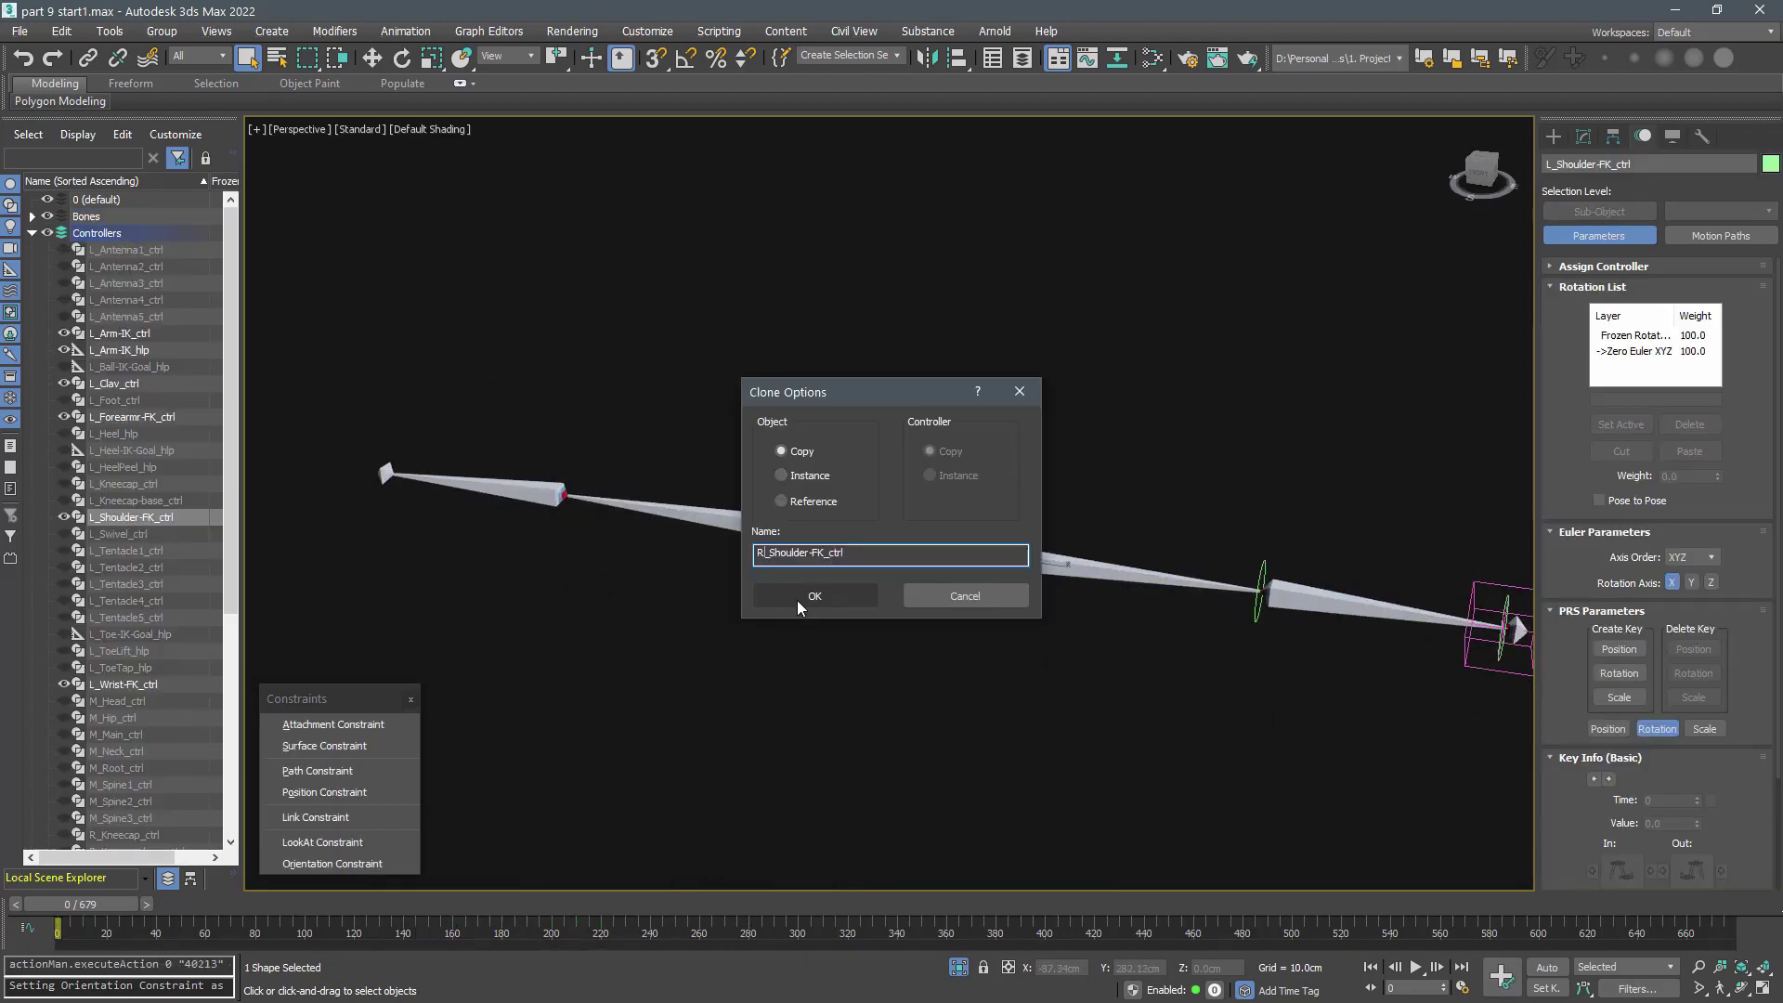
pyautogui.click(800, 599)
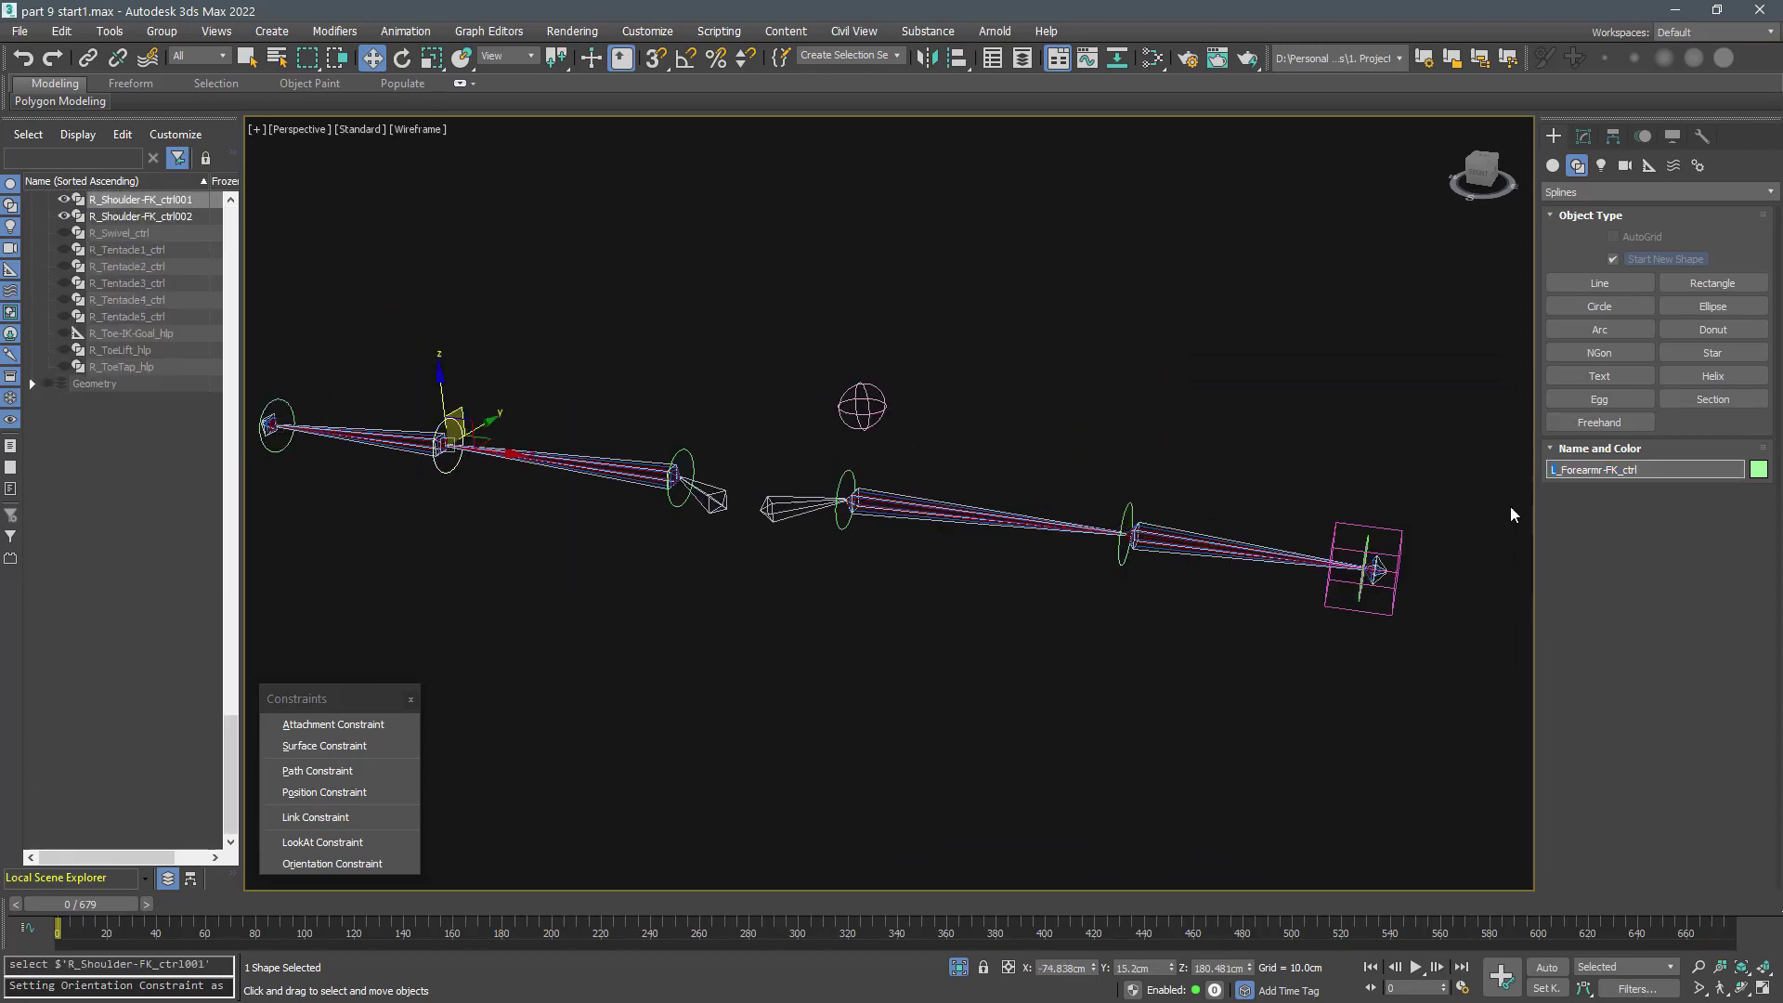
# - Name the copied arm FK controls after their left counterparts and constrain the R_Wrist-FK bone's orientation to the right wrist control
pyautogui.click(1396, 580)
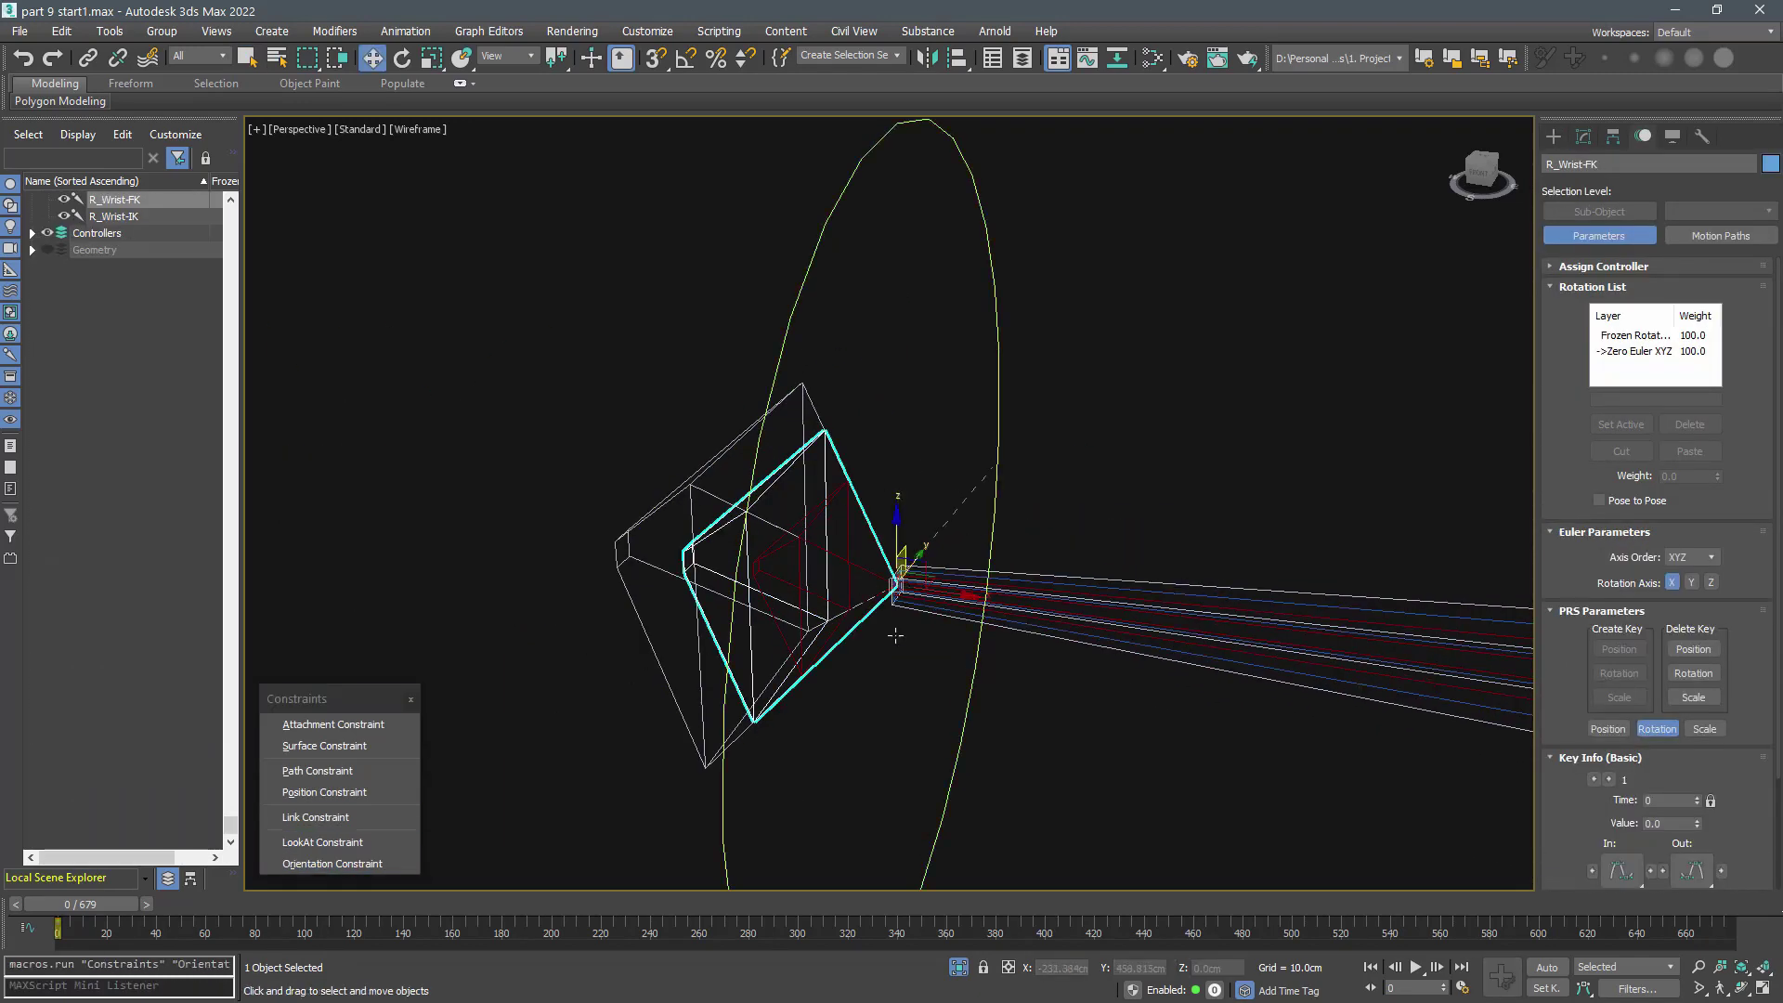
pyautogui.click(893, 621)
pyautogui.scroll(-5, 915, 585)
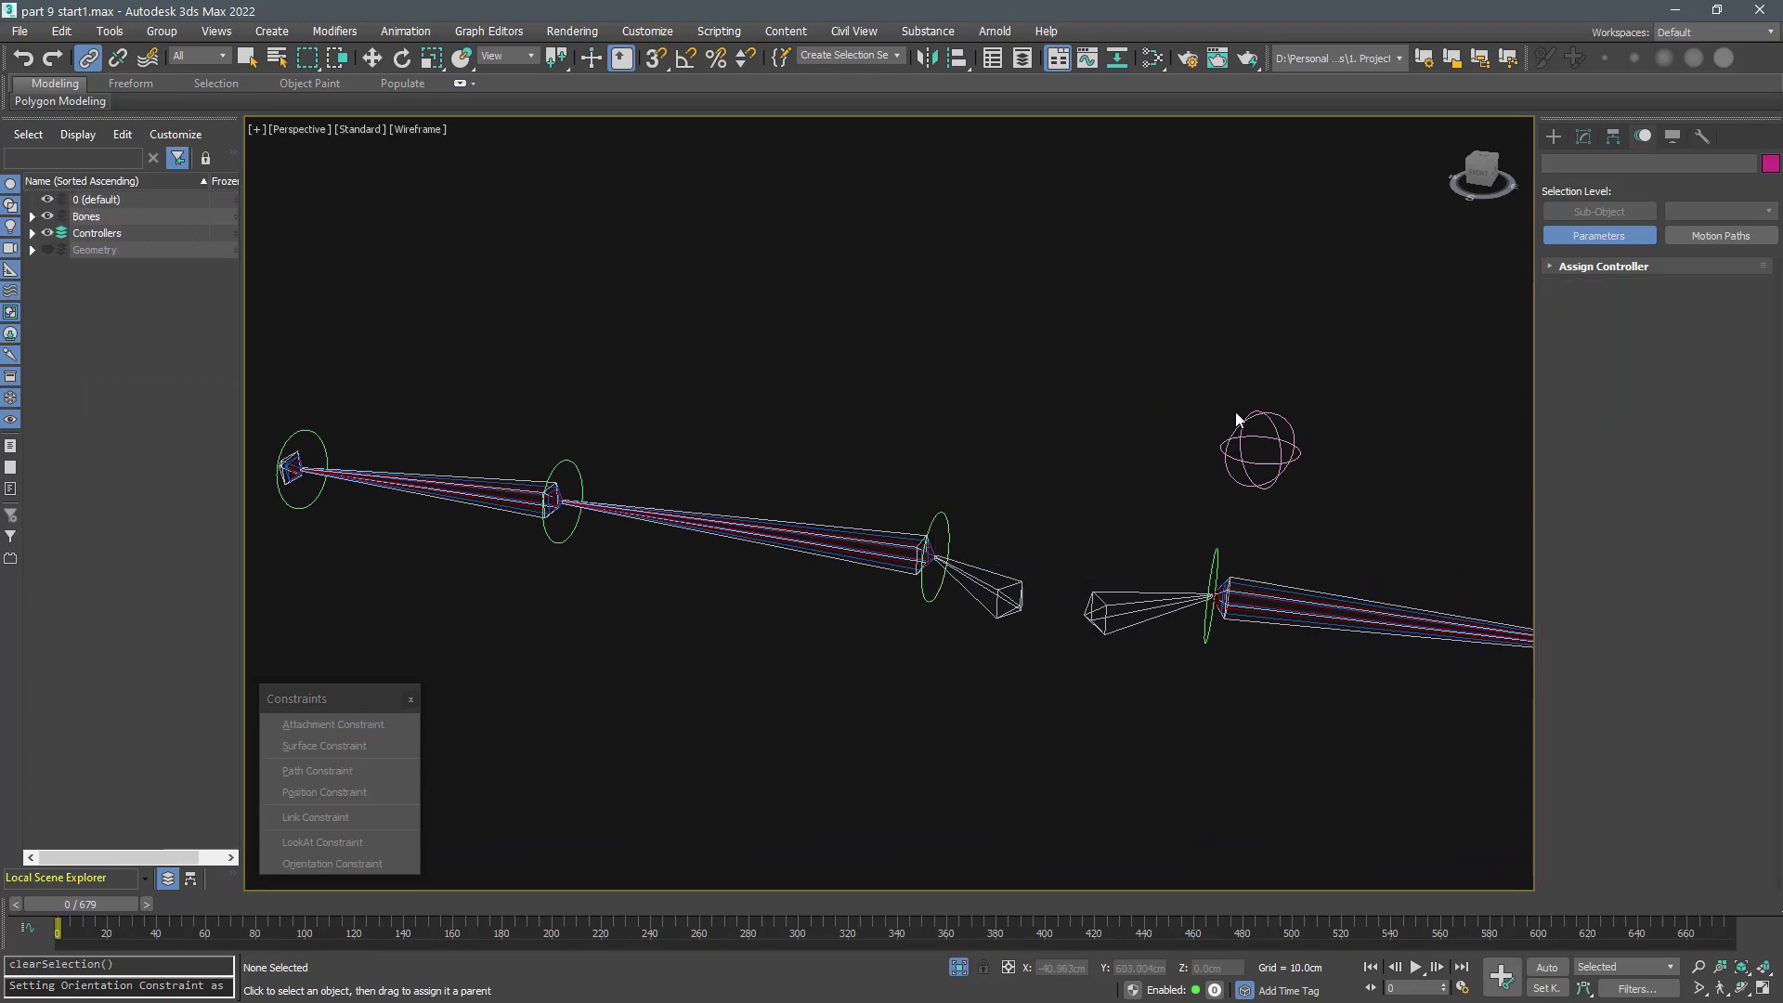
# - Mirror a copy of L_Clav_ctrl to the right side and align only its pivot to the right clavicle bone
pyautogui.click(1244, 418)
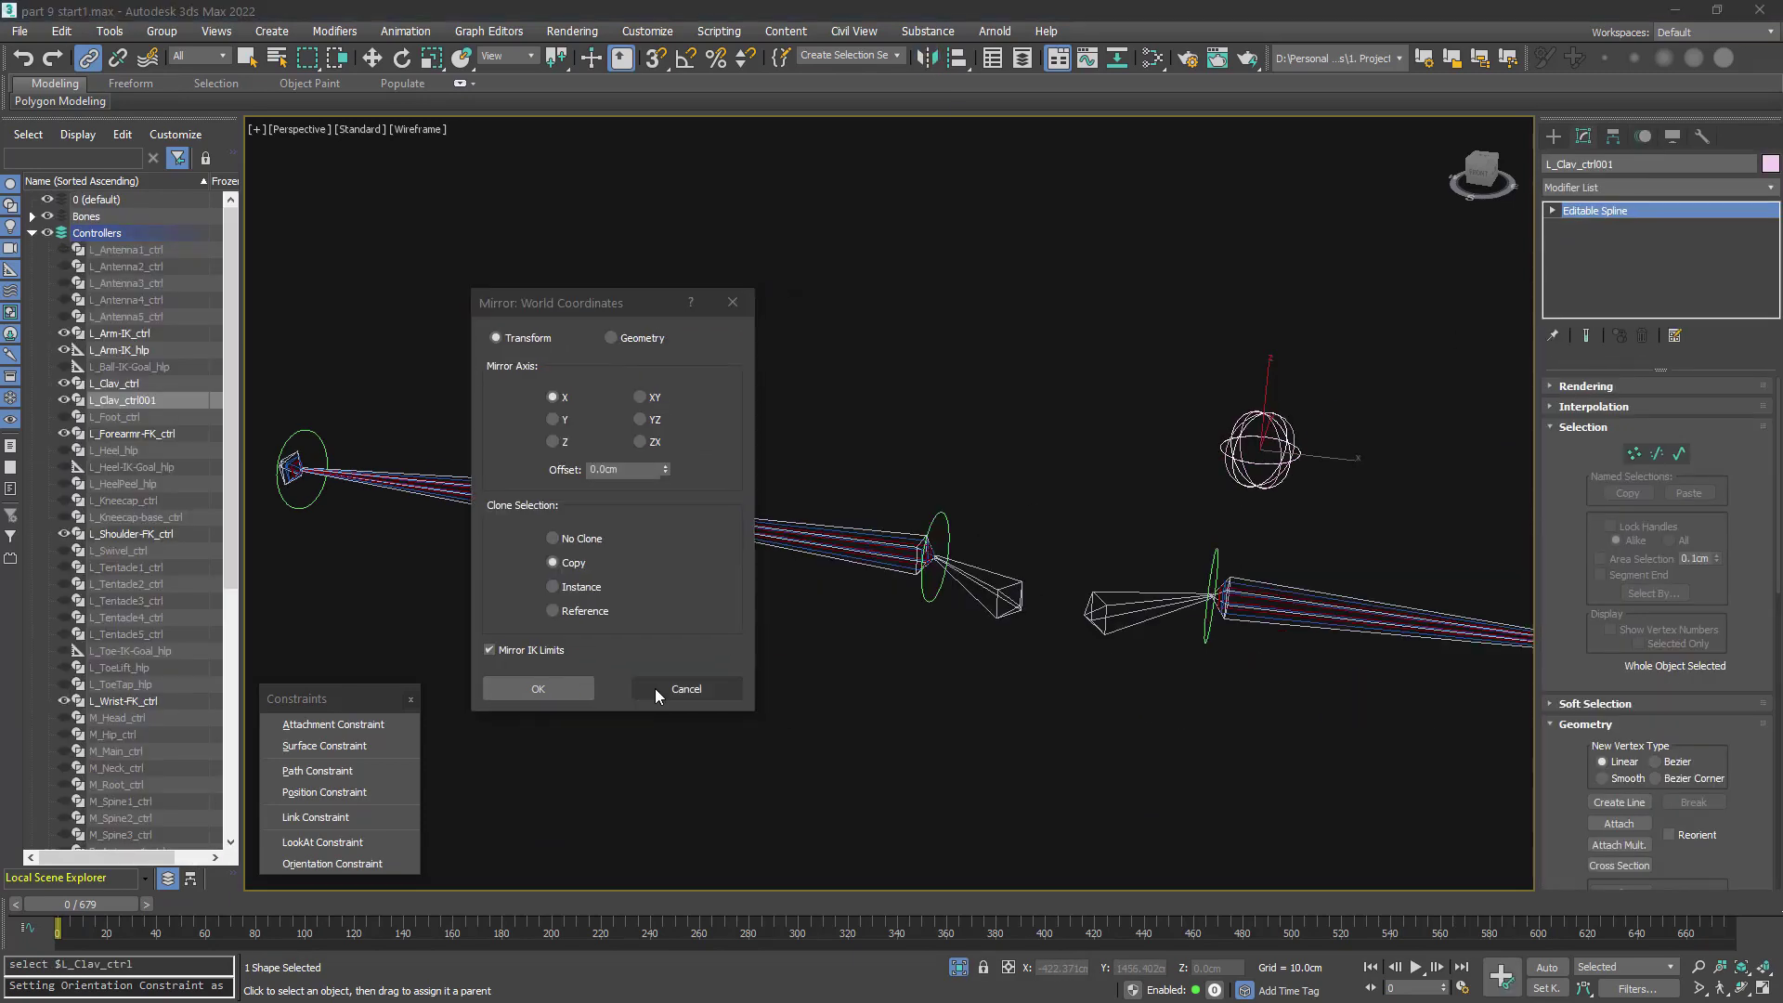
pyautogui.click(717, 690)
pyautogui.click(1613, 136)
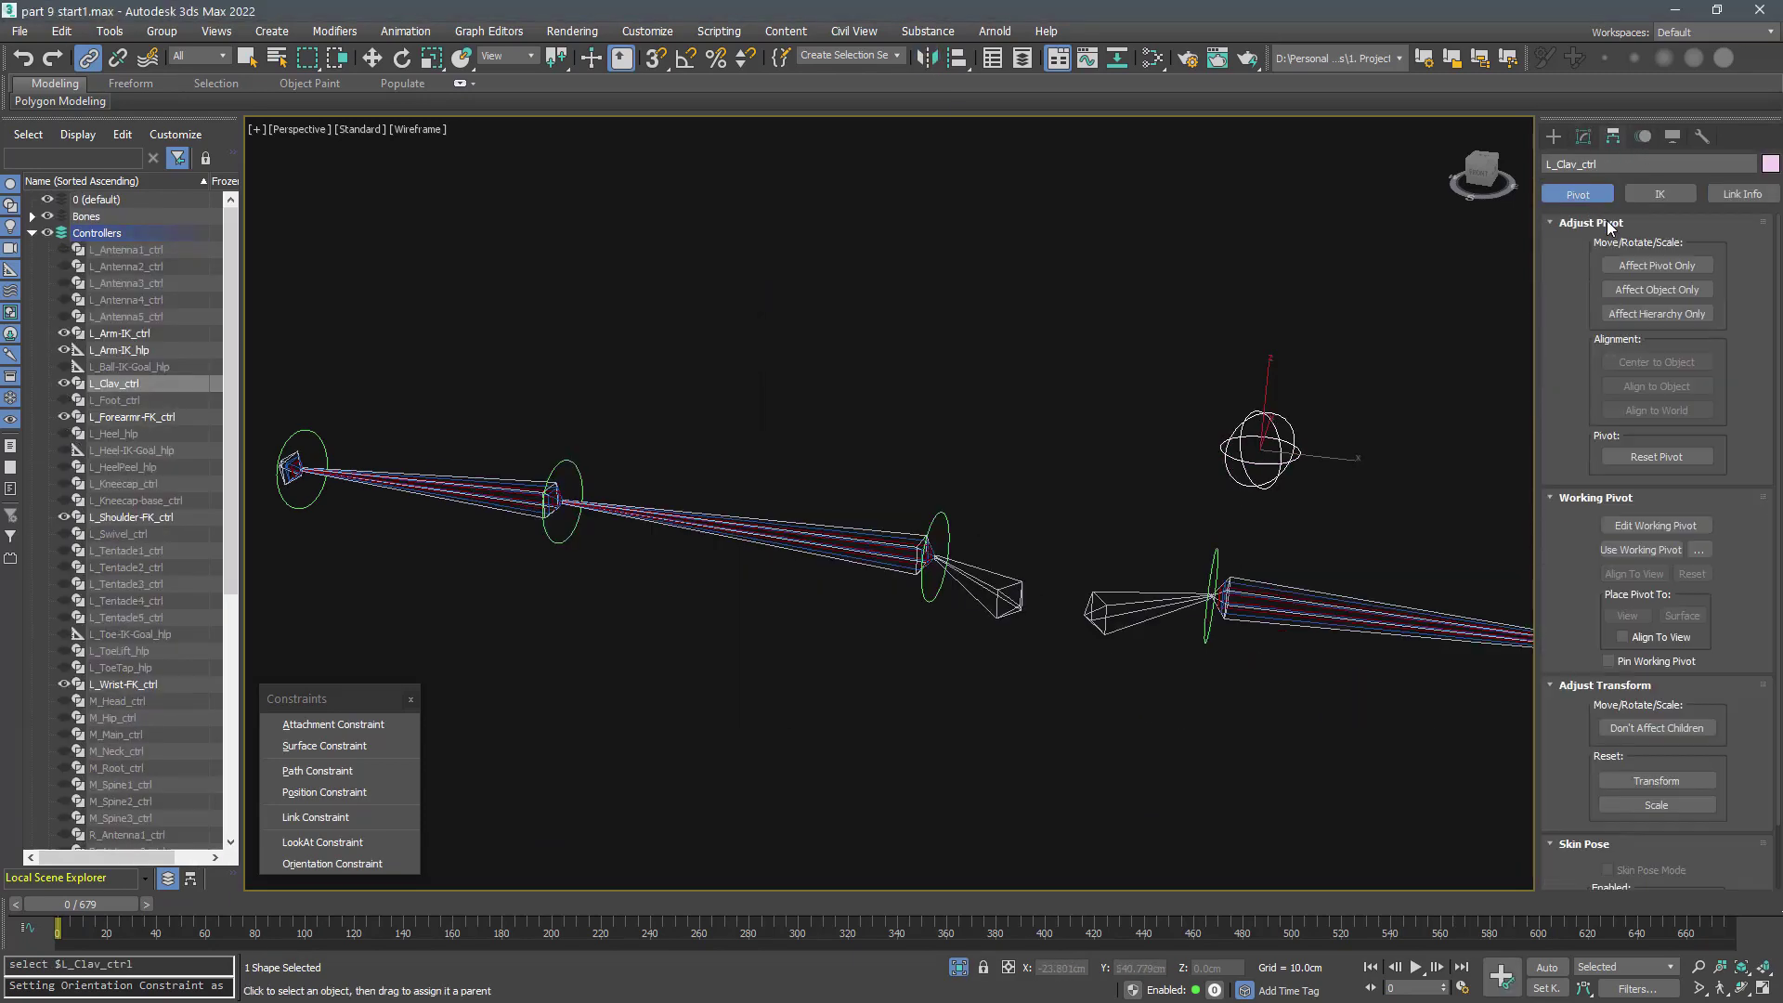
pyautogui.click(926, 58)
pyautogui.click(502, 684)
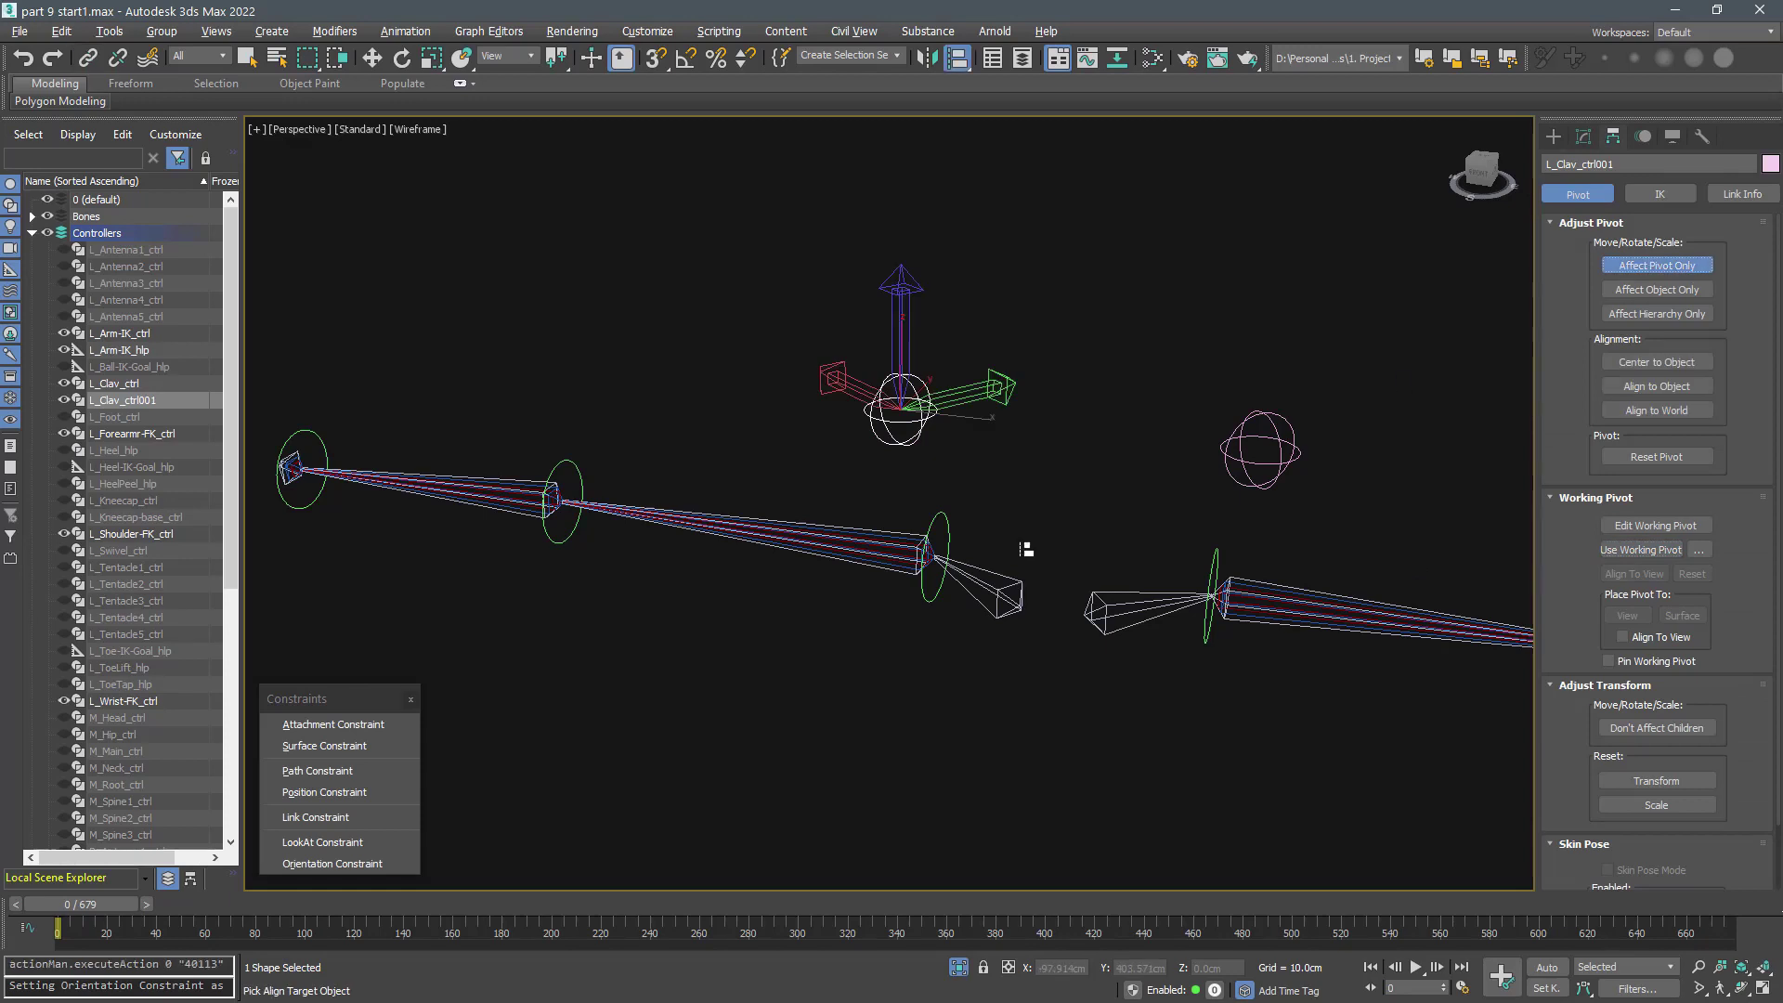
pyautogui.click(1022, 554)
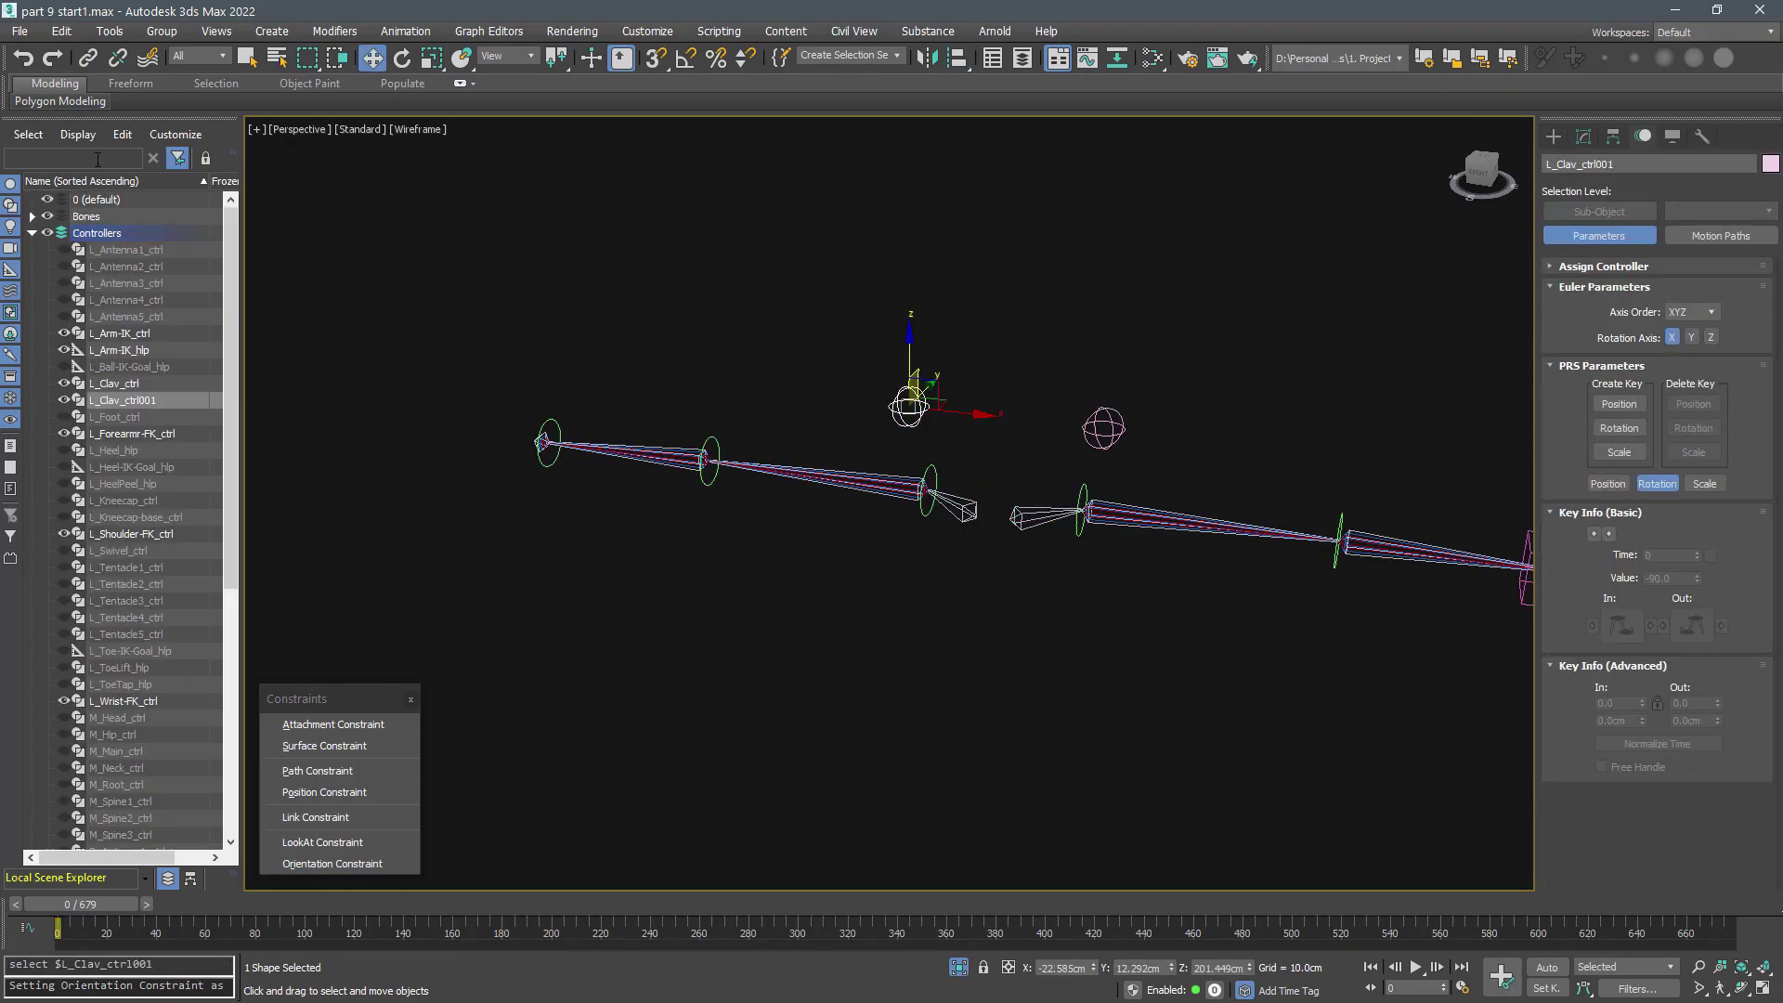
# - Filter the scene objects by M_S to reach M_Spine3_ctrl, and enable the working pivot for L_Arm-IK_ctrl
pyautogui.write('M_S')
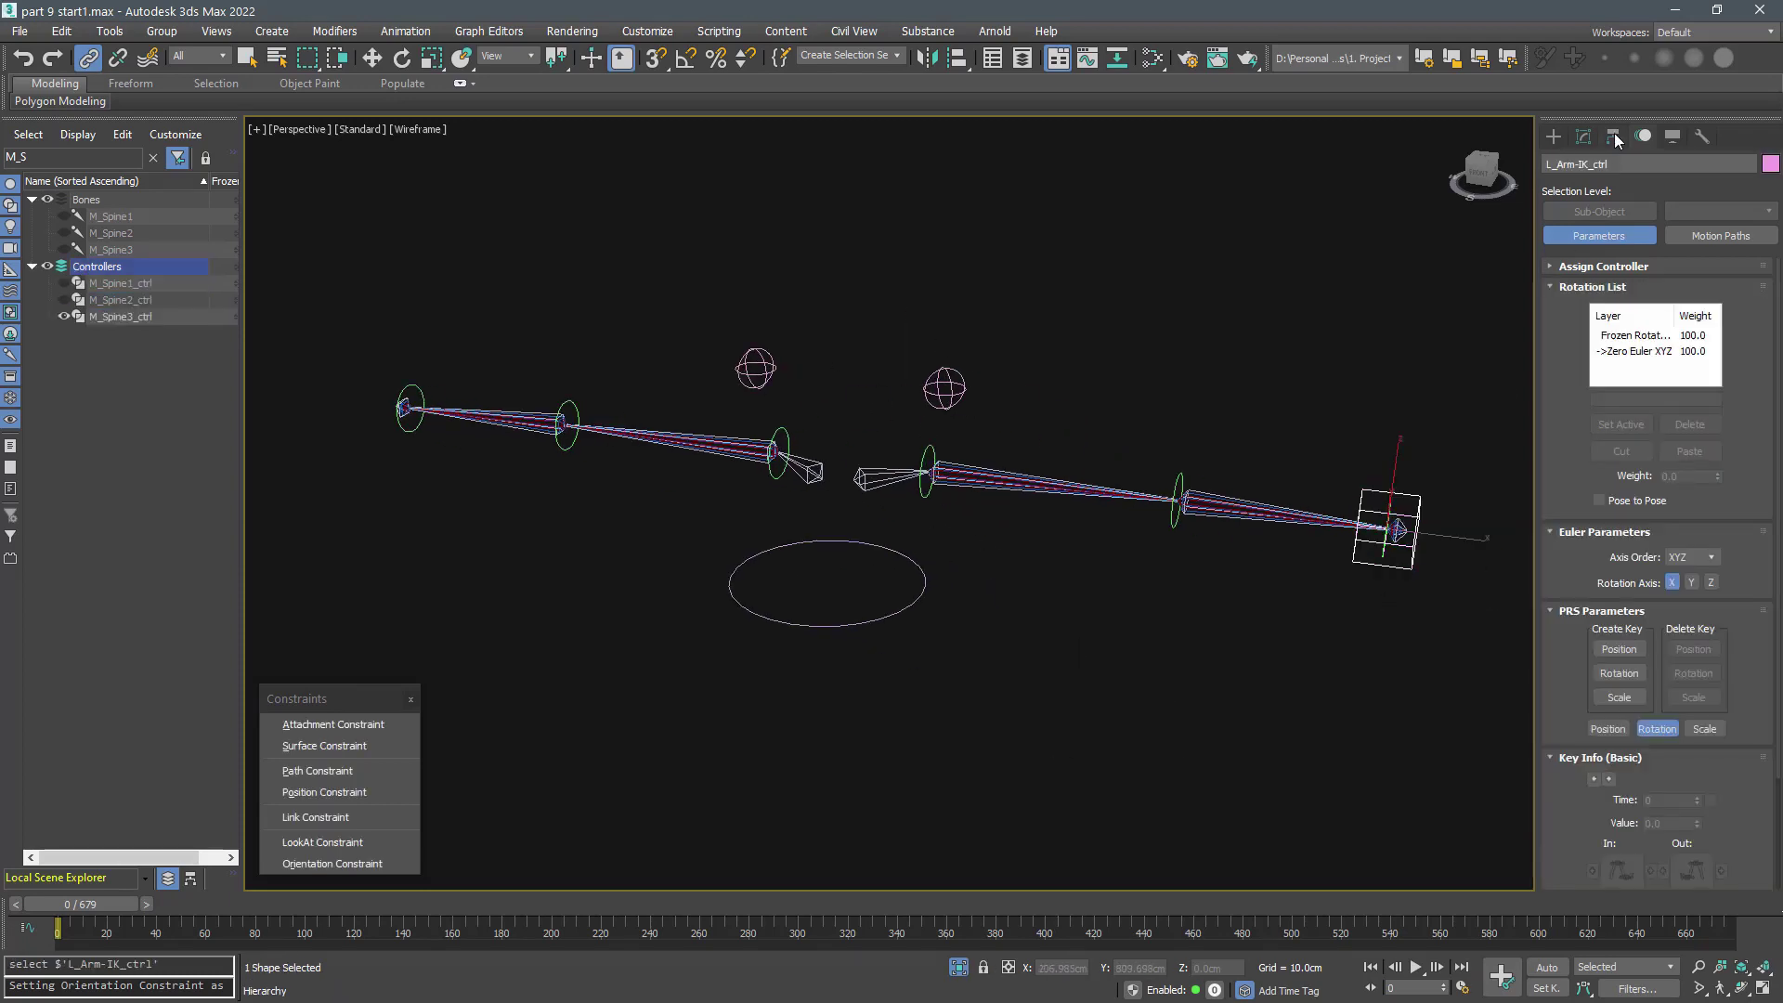
pyautogui.click(1584, 136)
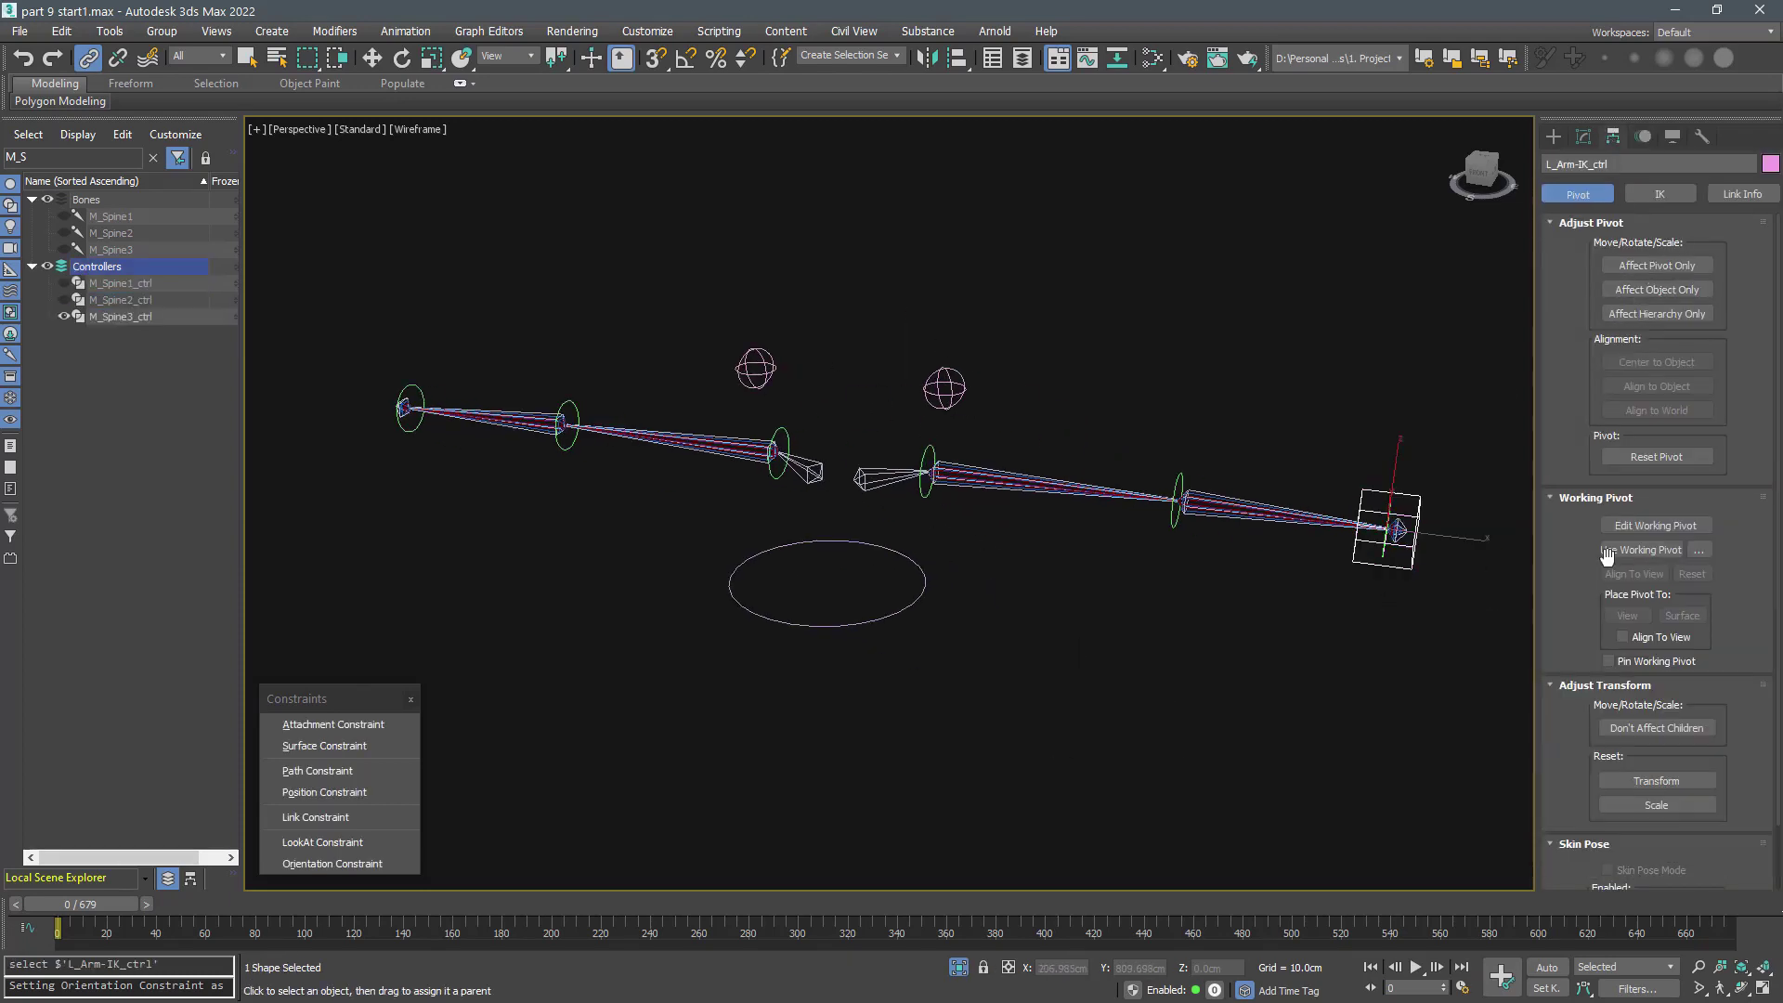
pyautogui.click(1621, 550)
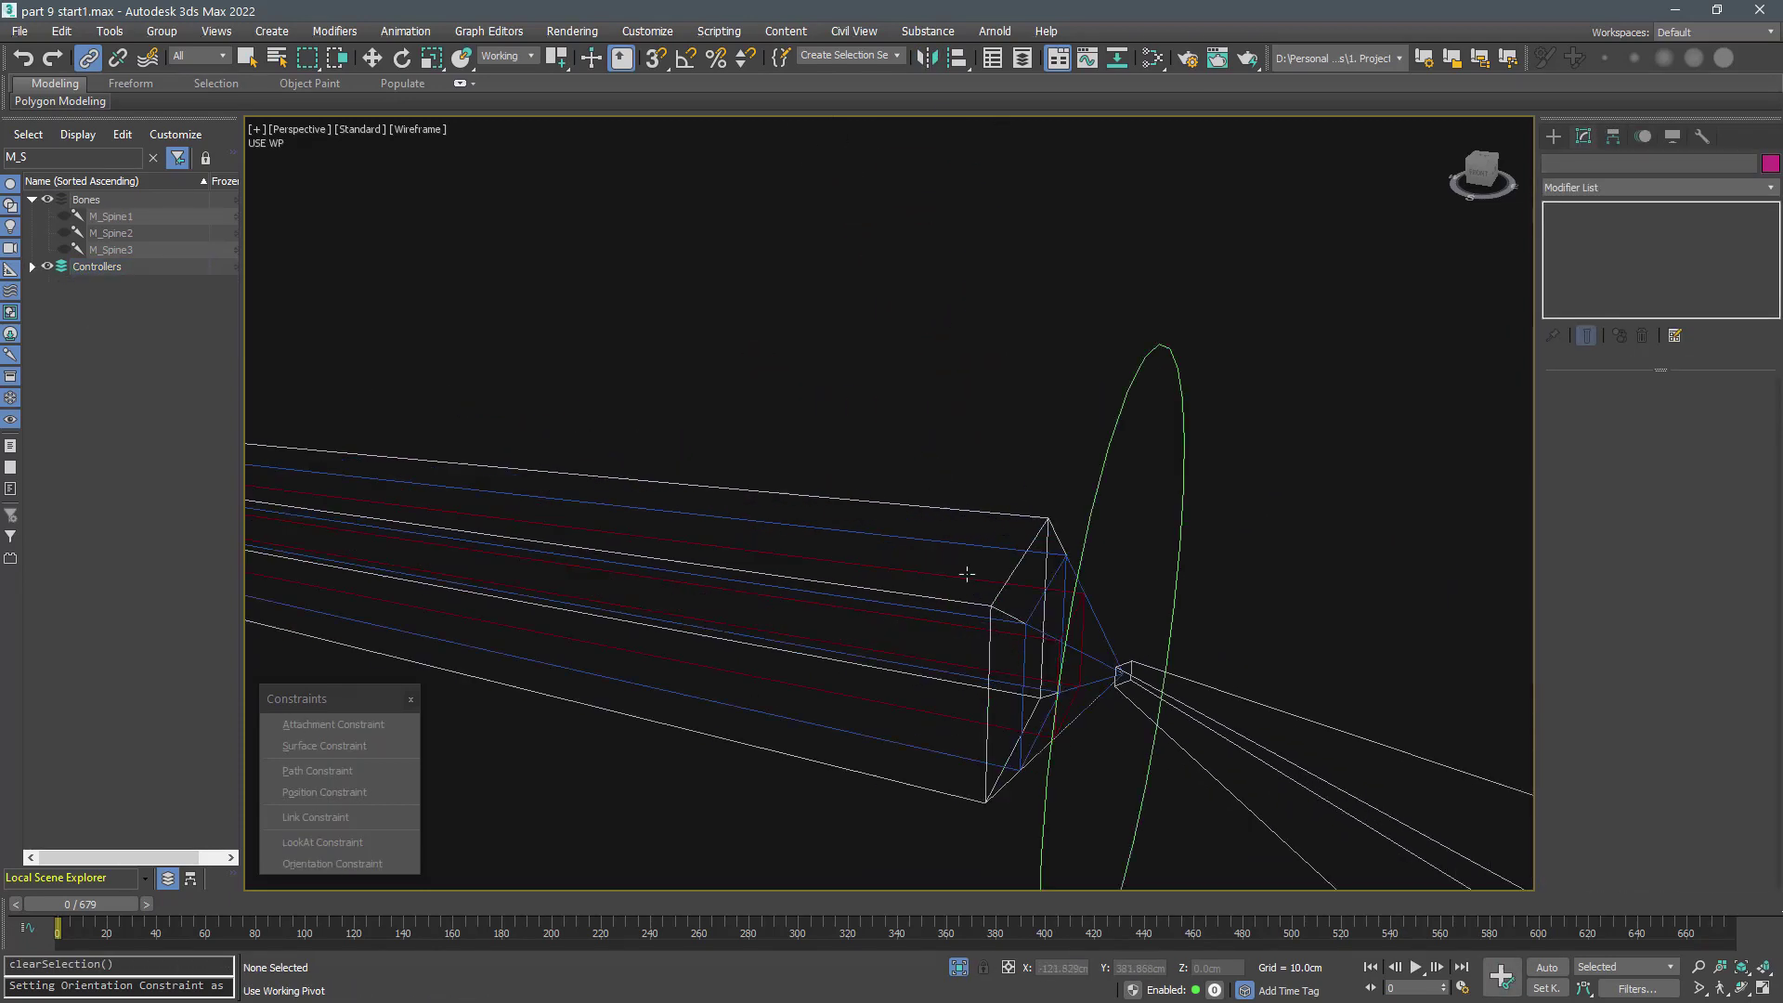
# - Create an HI Solver IK chain from R_Shoulder-IK to R_Wrist-IK and name it R_Arm-IK_hlp
pyautogui.click(383, 31)
pyautogui.click(604, 92)
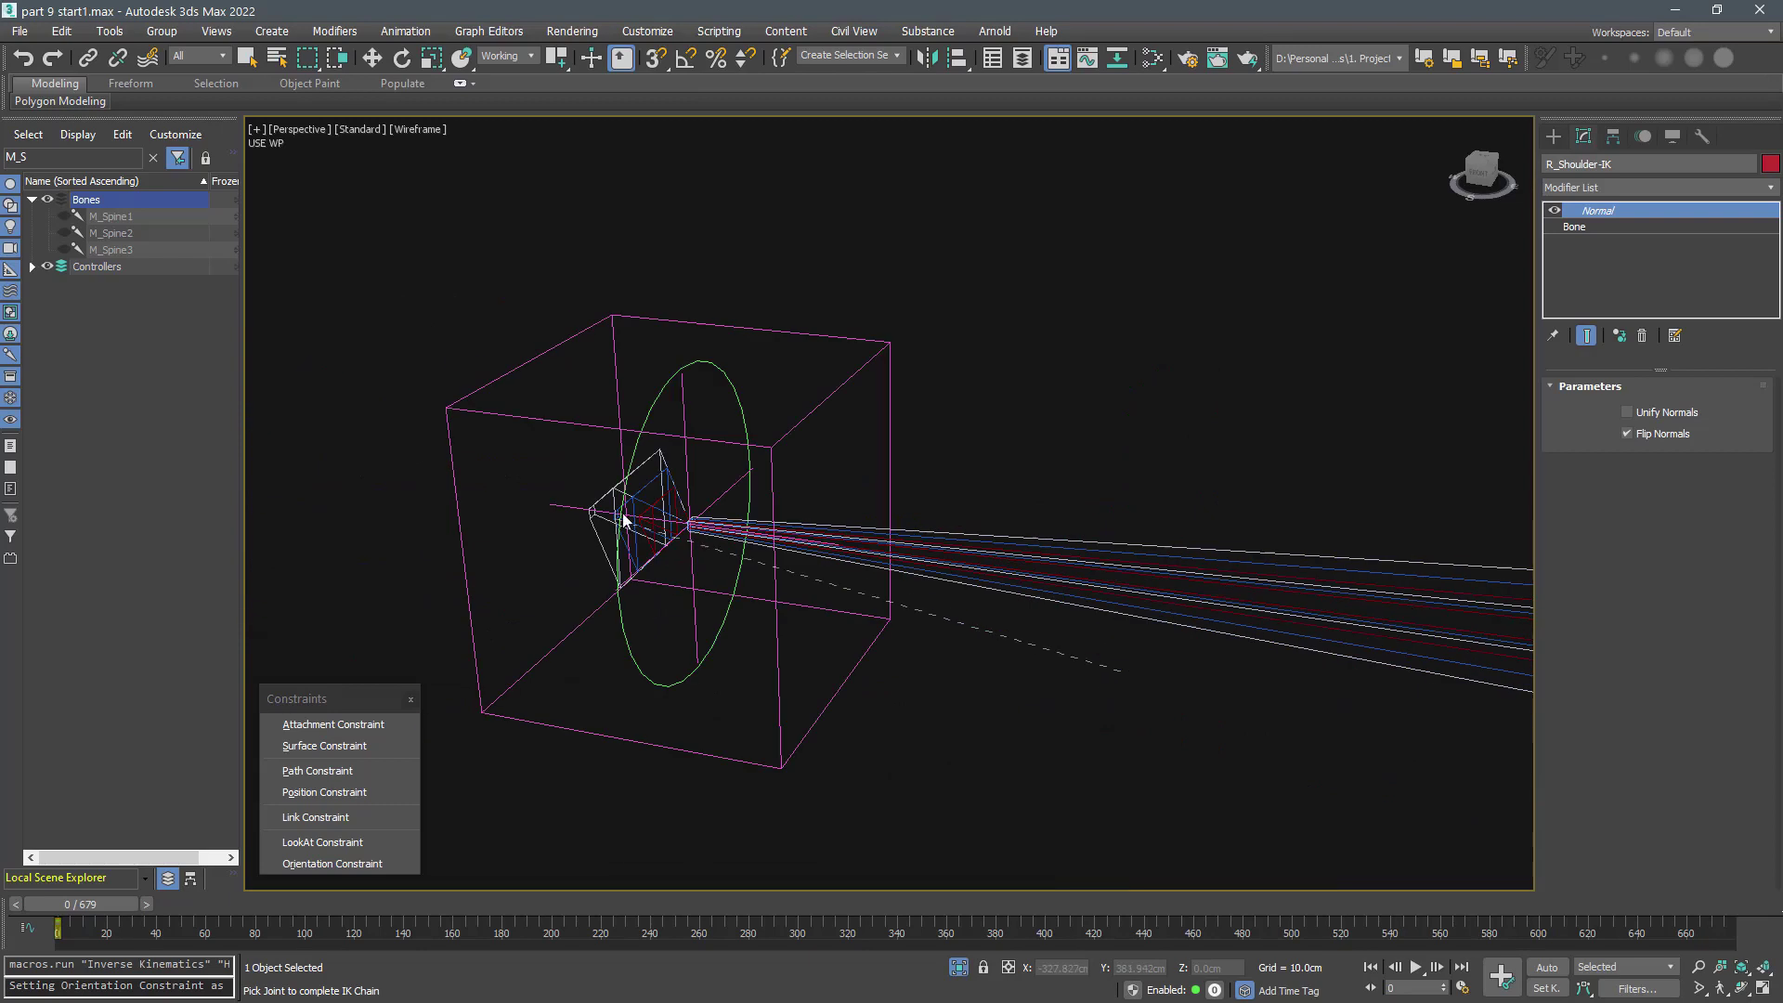
pyautogui.click(865, 605)
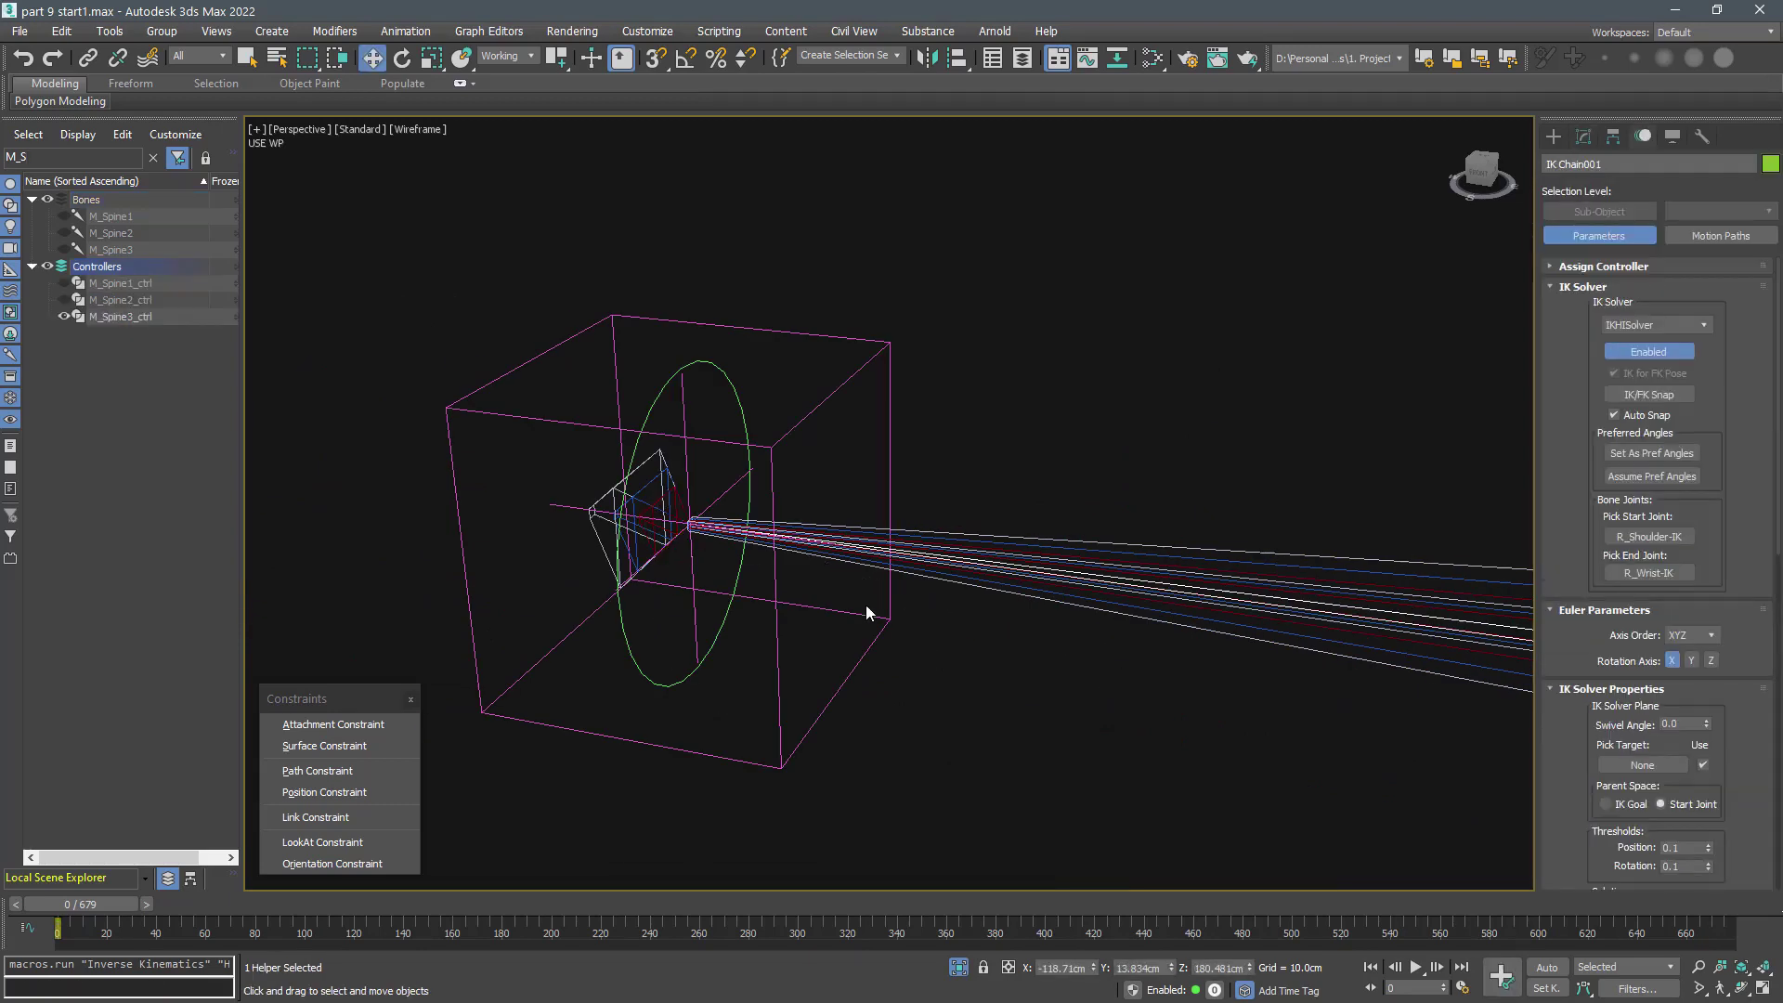
pyautogui.scroll(3, 813, 594)
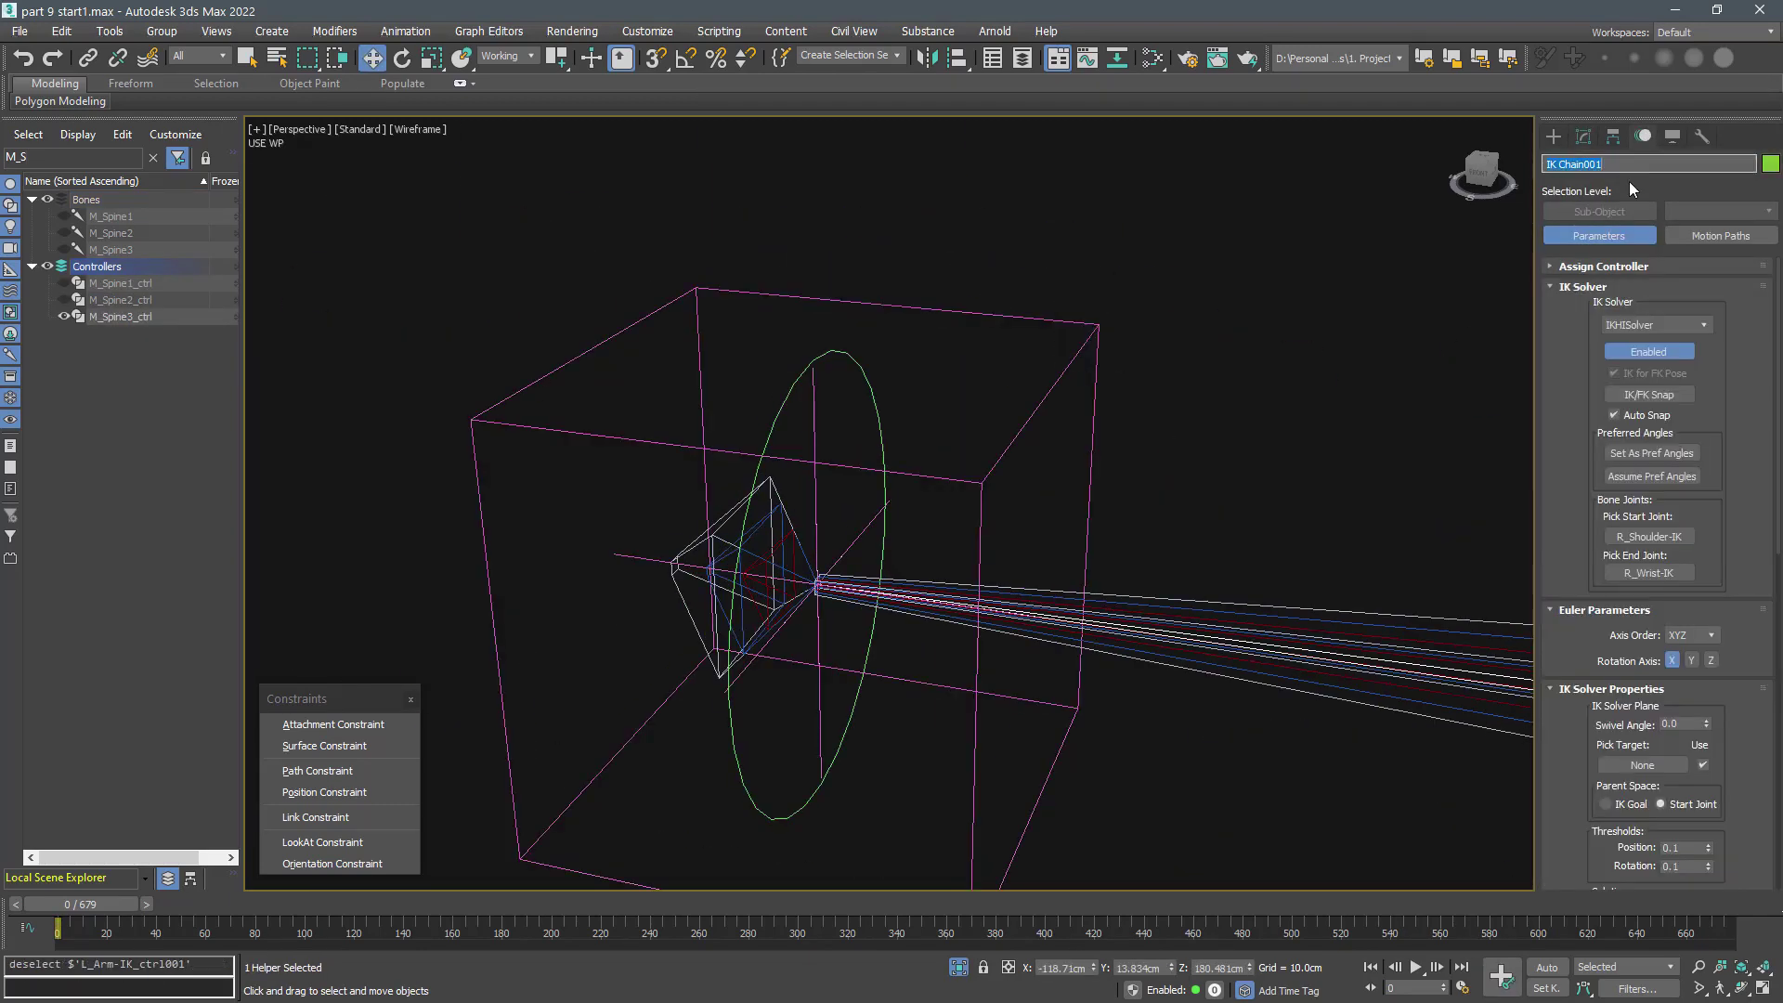
pyautogui.write('R_Arm-IK_hlp')
pyautogui.press('Return')
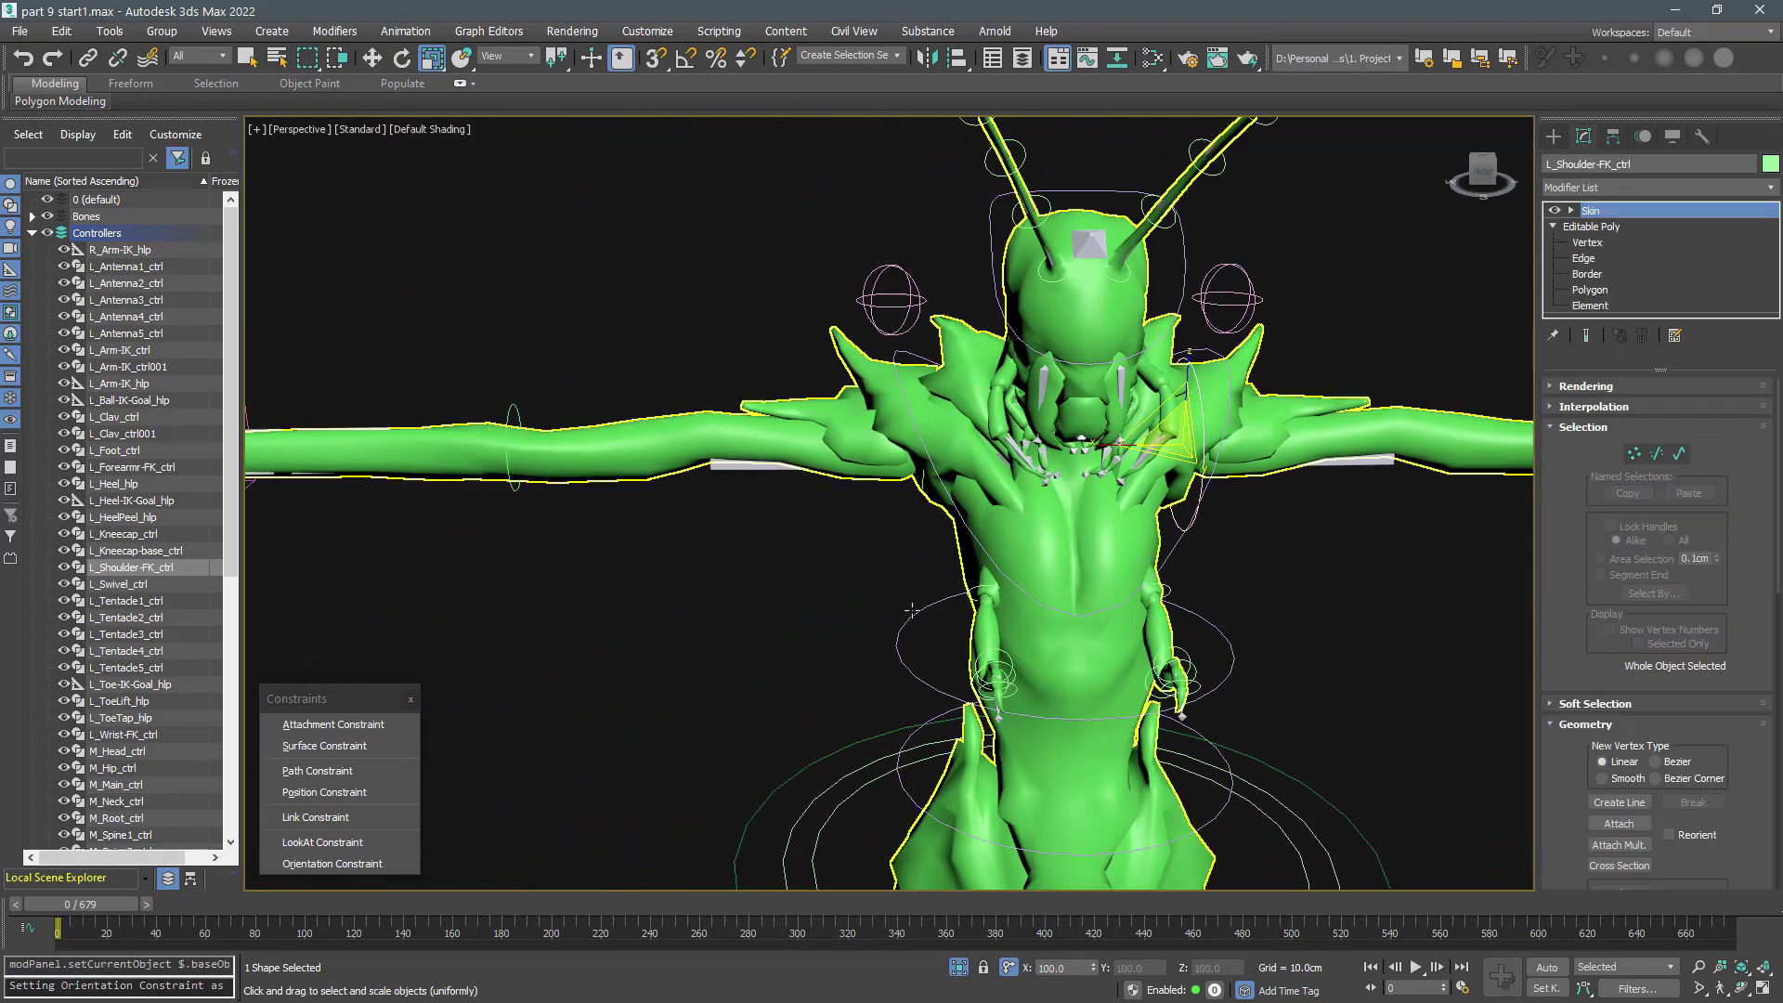
# - Resize the shoulder FK control splines to fit around the creature's shoulders
pyautogui.moveTo(1093, 968); pyautogui.dragTo(1093, 959)
pyautogui.click(669, 597)
pyautogui.keyDown('alt'); pyautogui.moveTo(669, 597); pyautogui.dragTo(728, 601, button='middle'); pyautogui.keyUp('alt')
pyautogui.scroll(-5, 728, 601)
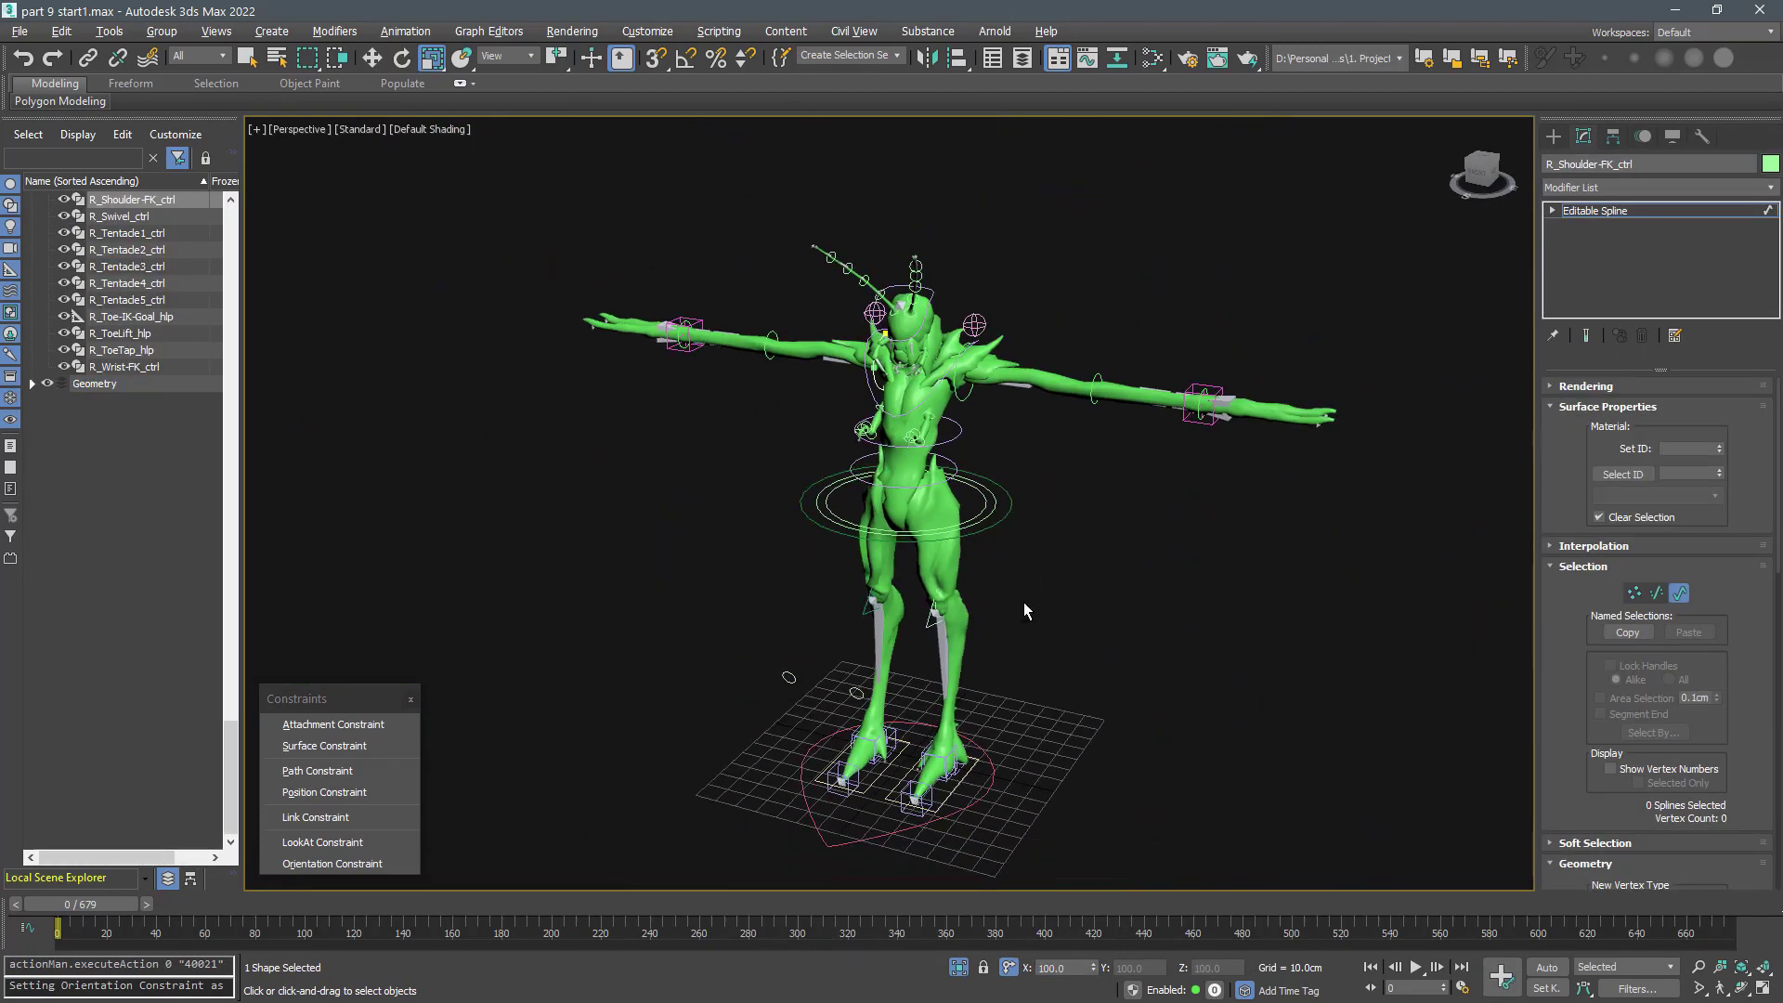